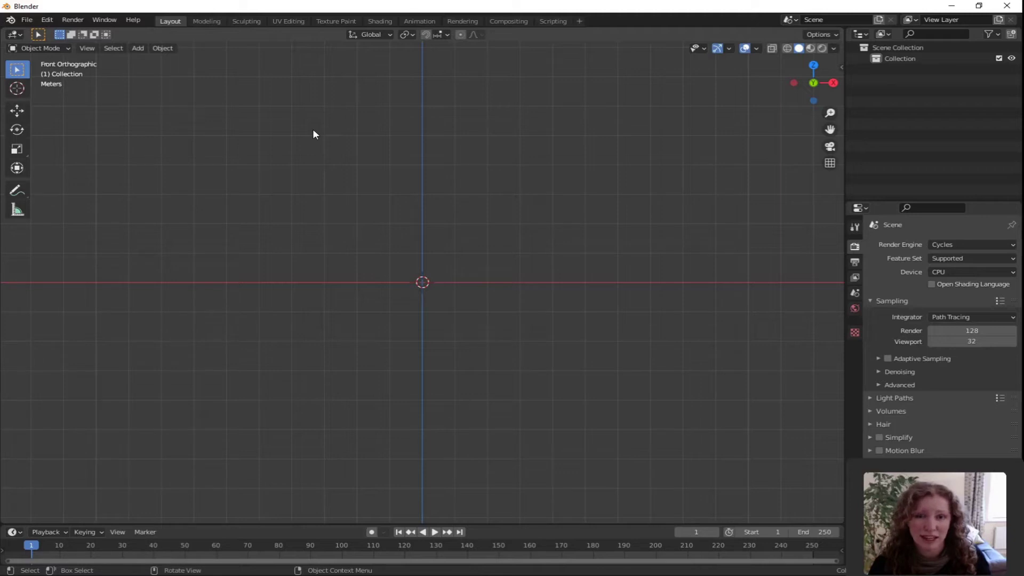
# - Load triple swirl.png from the triple swirl silver folder on the Desktop as a reference image in the front view
pyautogui.hotkey('shift', 'a')
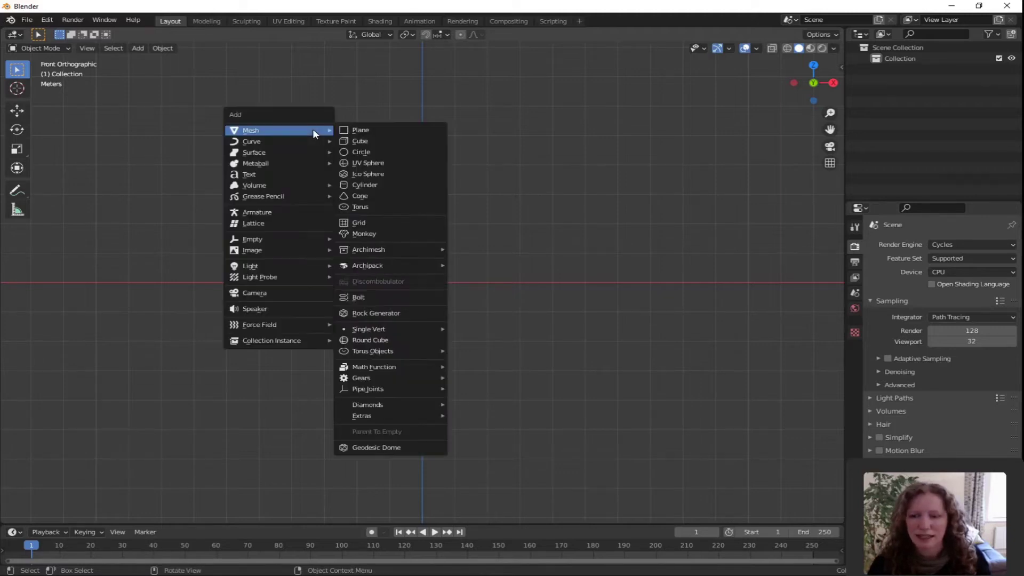
pyautogui.moveTo(280, 240)
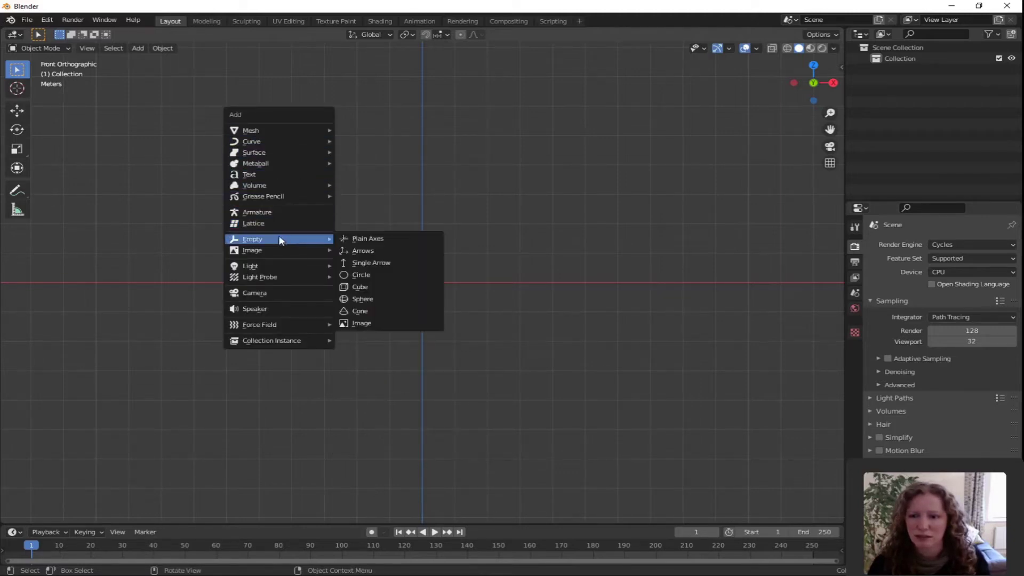
pyautogui.moveTo(255, 253)
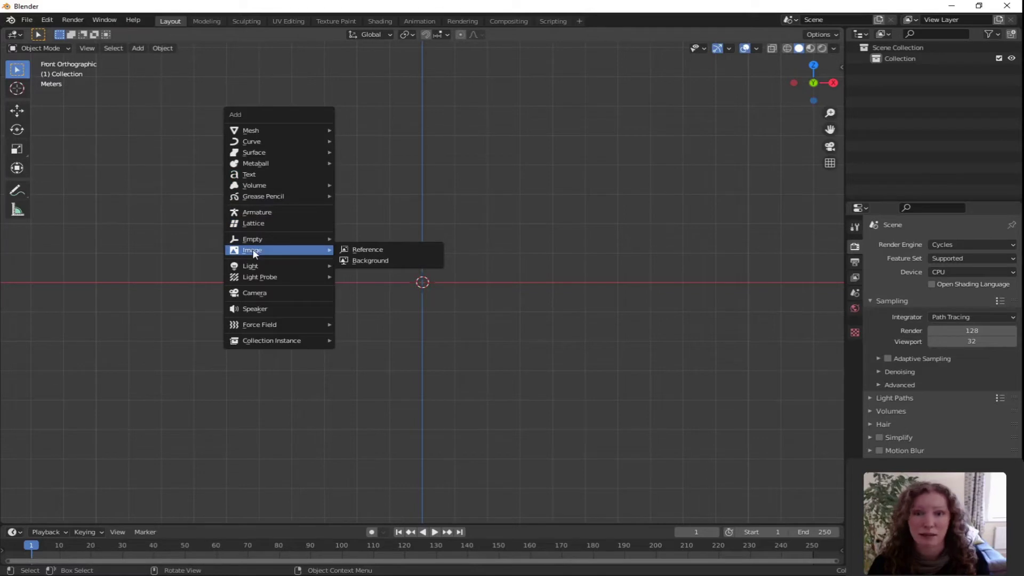
pyautogui.click(379, 251)
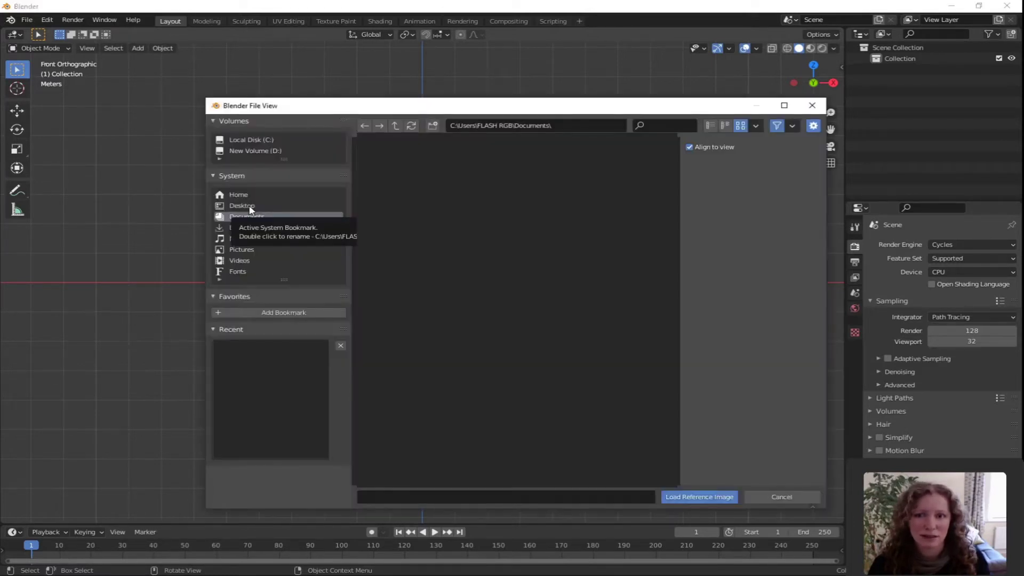
pyautogui.click(247, 207)
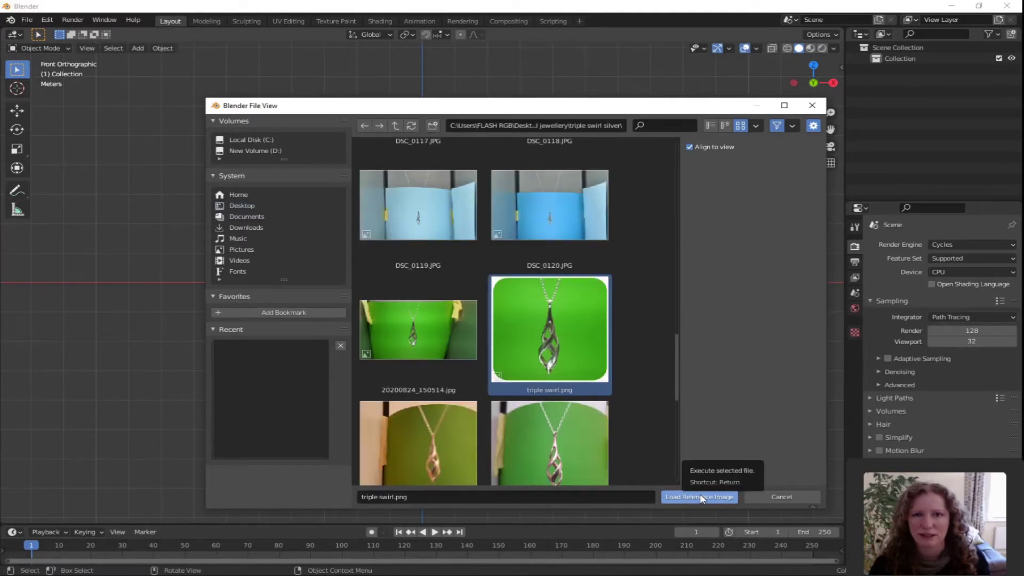
pyautogui.click(700, 496)
pyautogui.scroll(4, 448, 362)
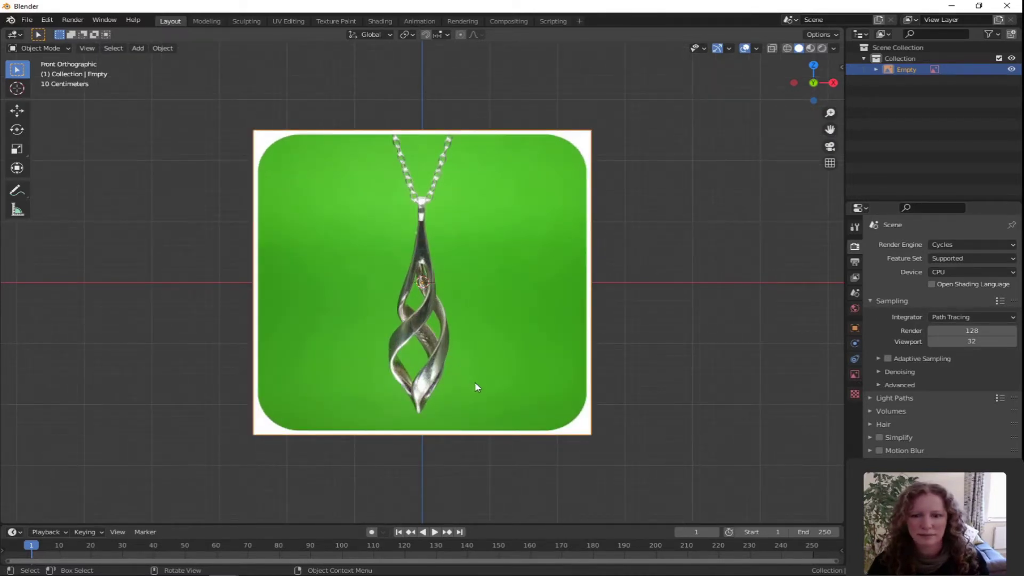
# - Add a UV sphere with 6 segments at the origin, in front of the pendant image
pyautogui.click(289, 78)
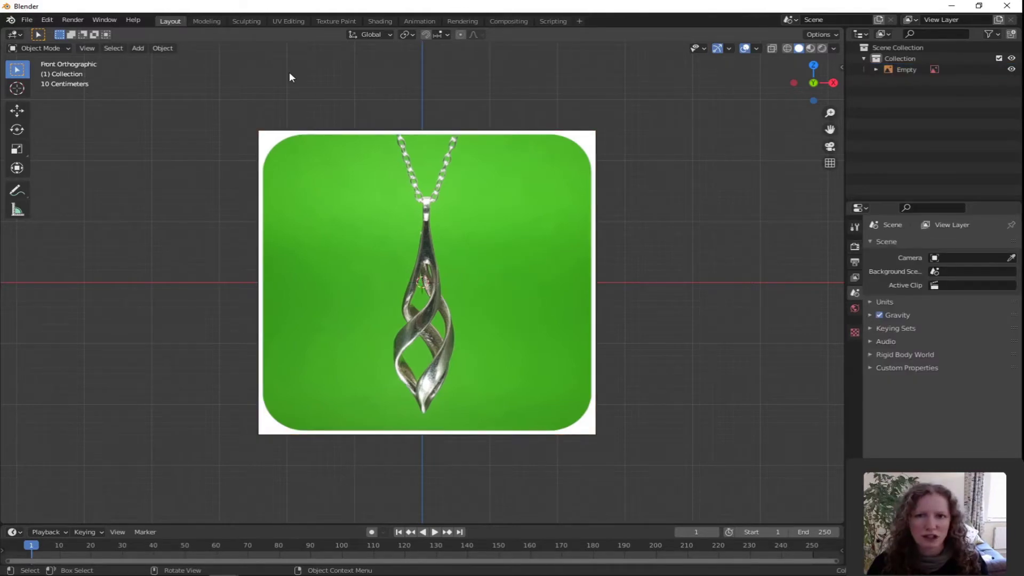
pyautogui.hotkey('shift', 'a')
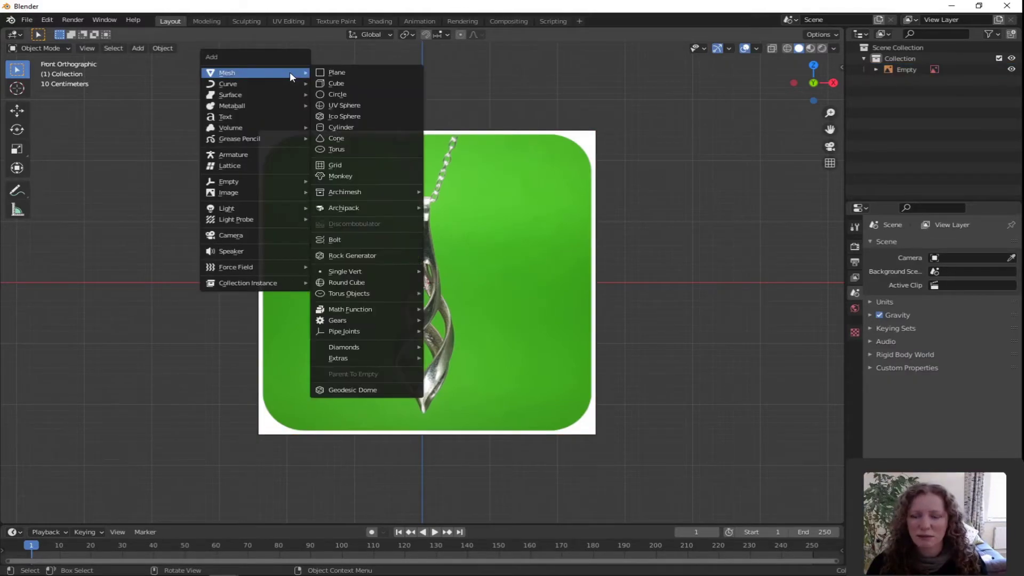
pyautogui.click(350, 106)
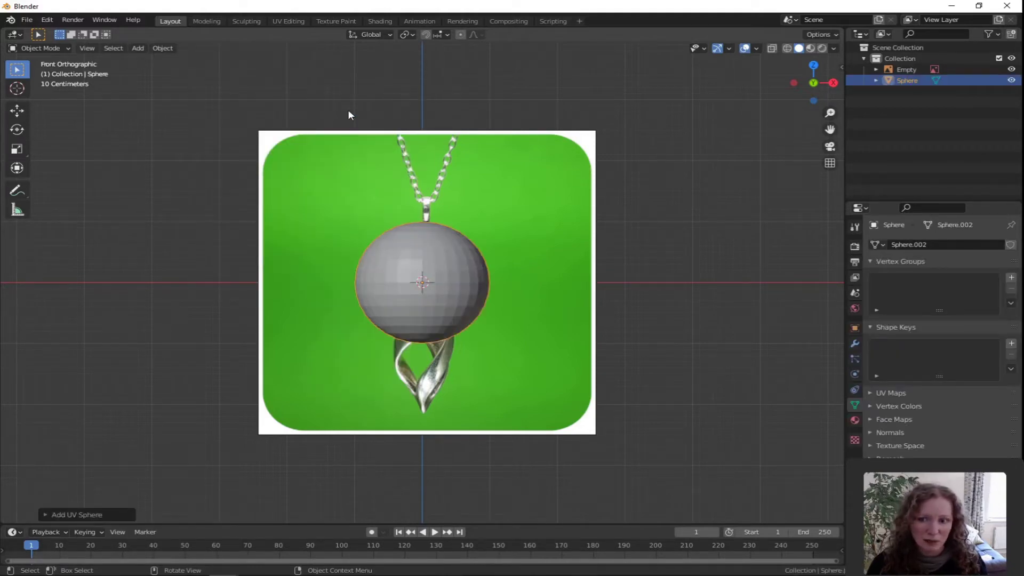
pyautogui.click(74, 514)
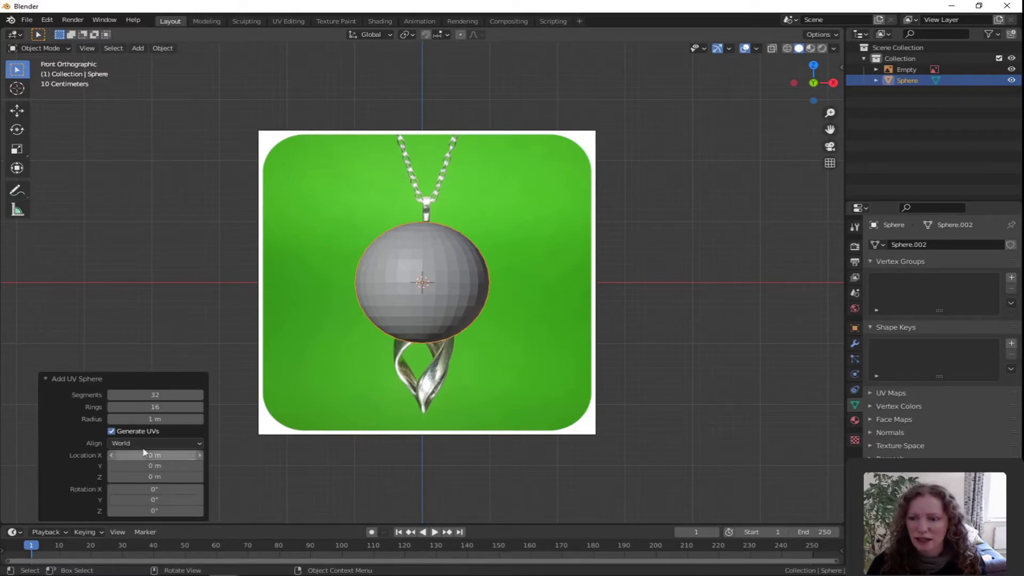
pyautogui.click(155, 394)
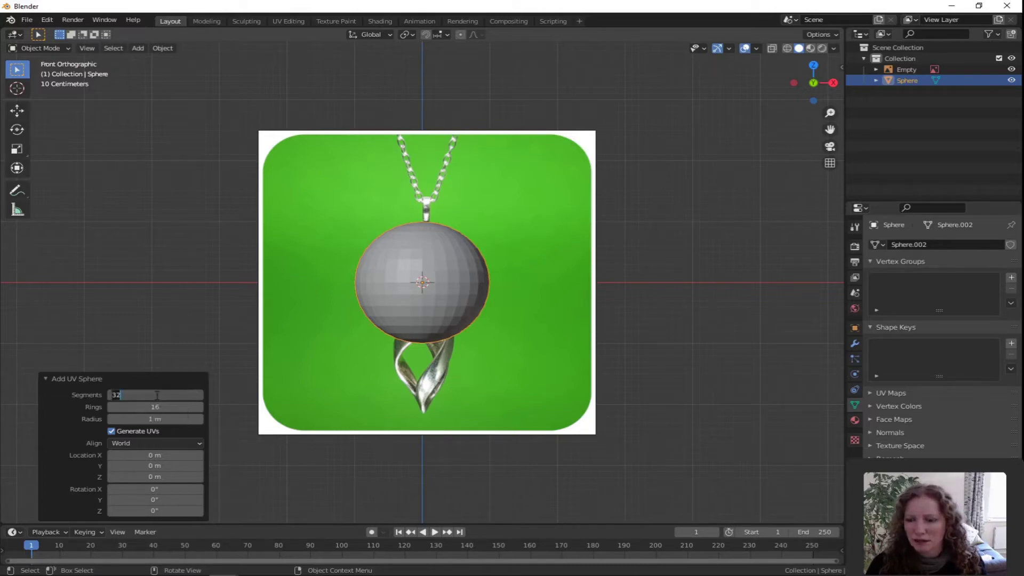
pyautogui.write('6')
pyautogui.press('Return')
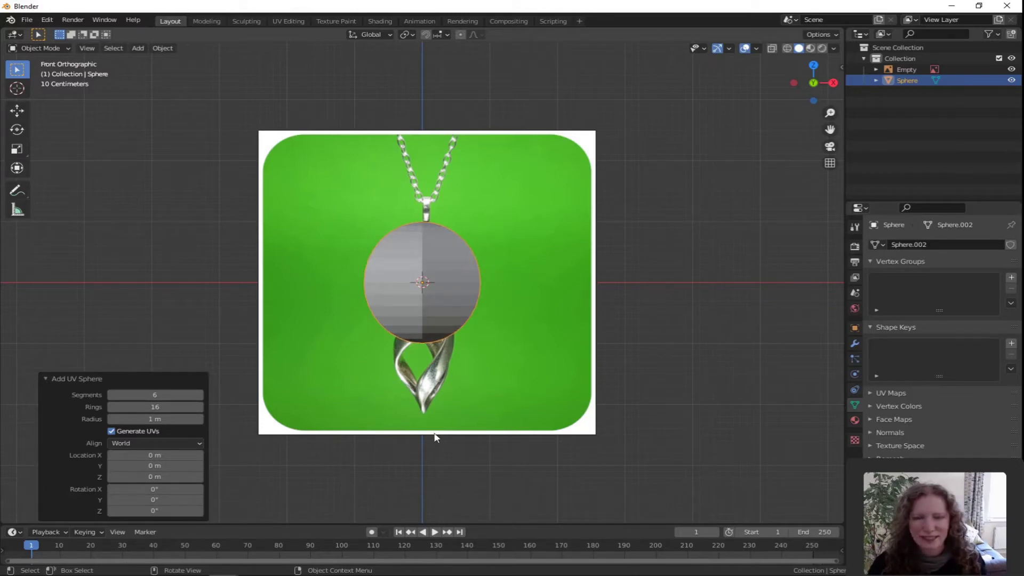
# - Turn on X-ray in Edit Mode and scale the whole sphere mesh uniformly to about 0.58, matching the pendant's width
pyautogui.press('Tab')
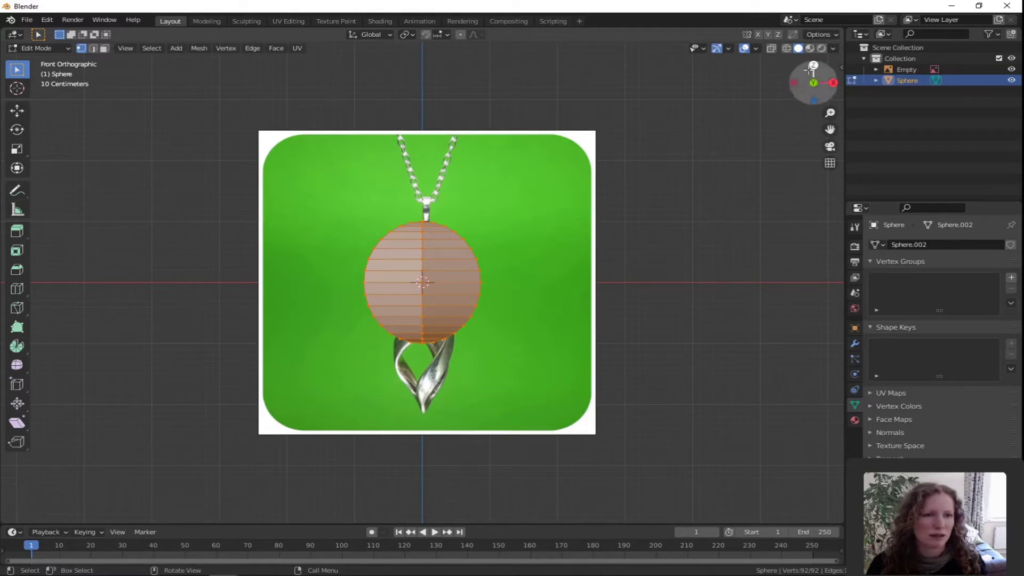
pyautogui.click(770, 47)
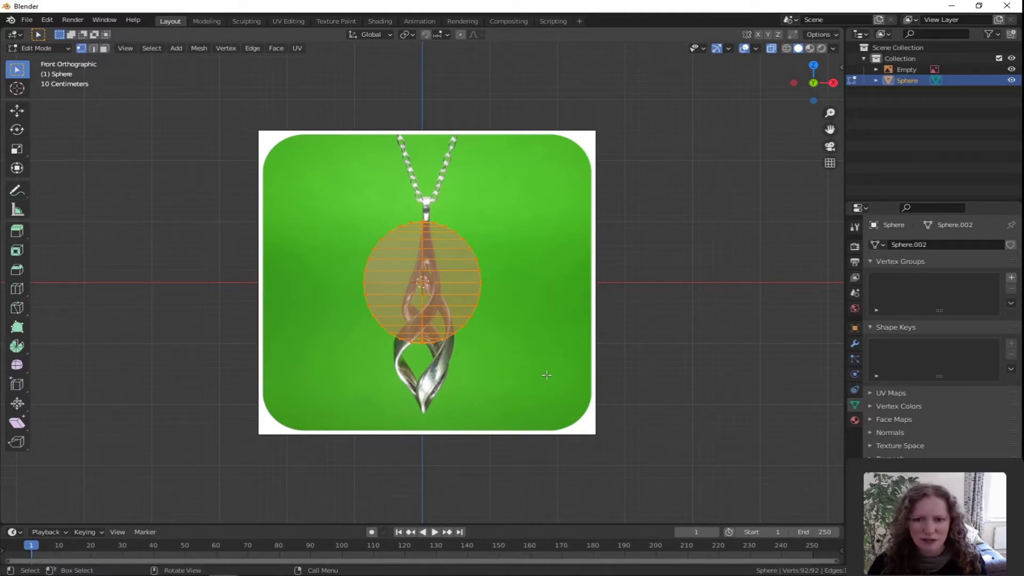
pyautogui.press('s')
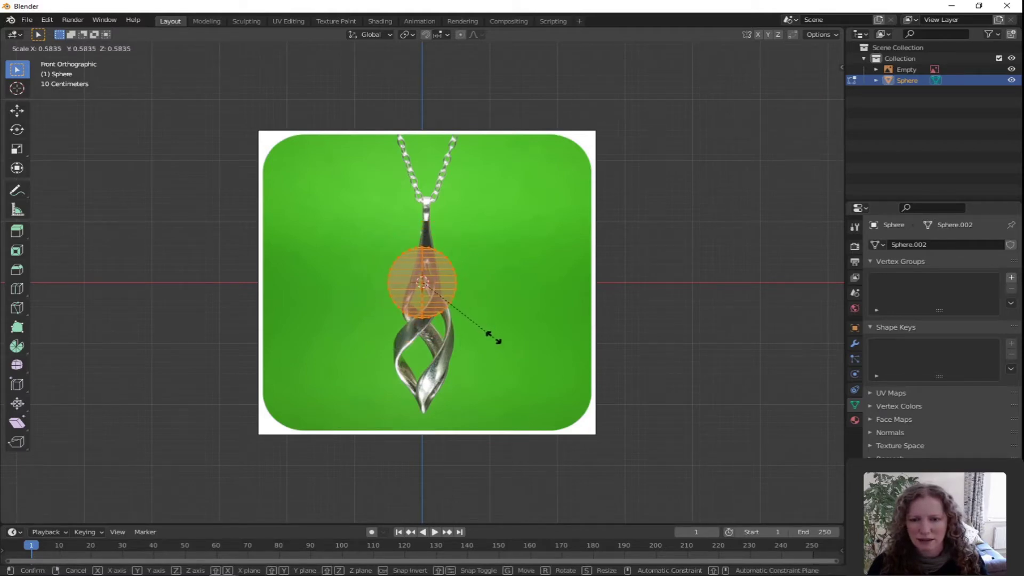
pyautogui.click(493, 337)
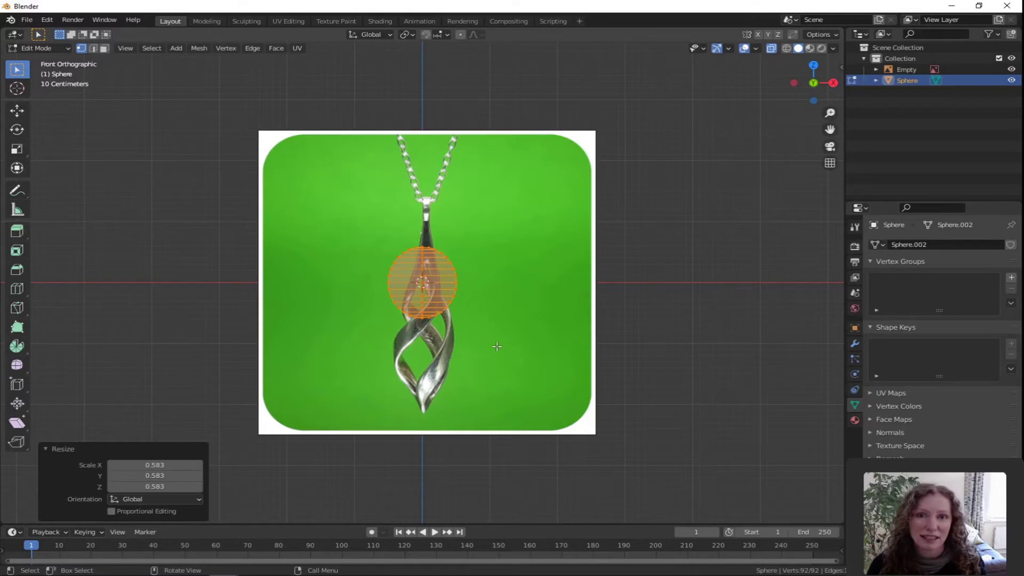
# - Stretch the sphere mesh along Z by about 1.98 and move it down about 0.52 m over the pendant's swirl
pyautogui.press('s')
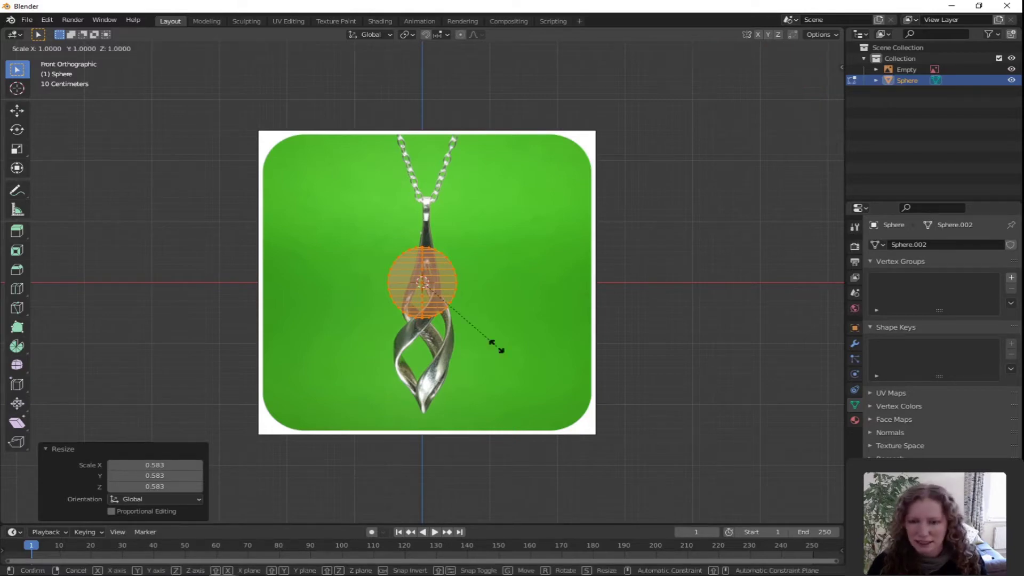
pyautogui.press('z')
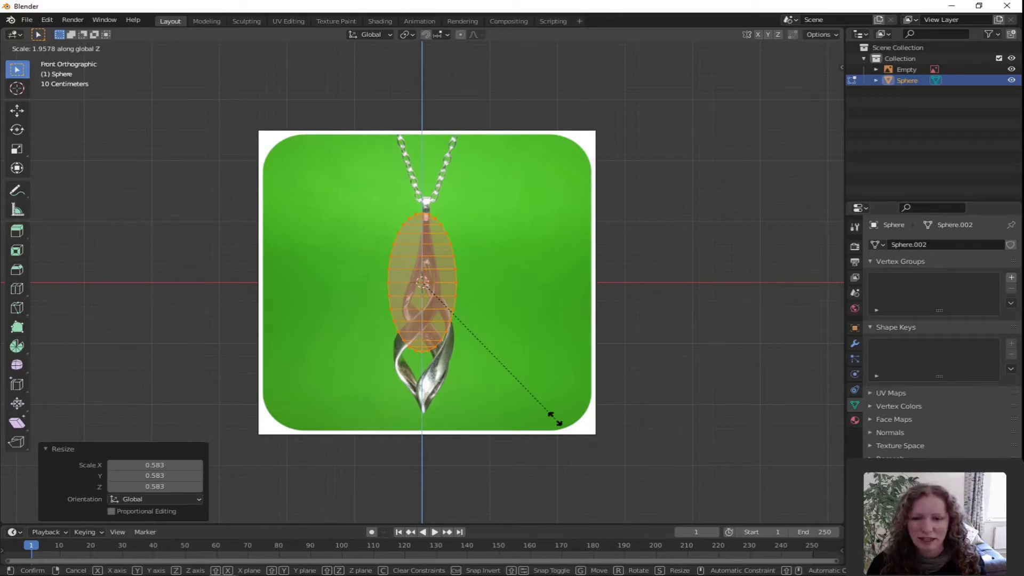
pyautogui.click(557, 421)
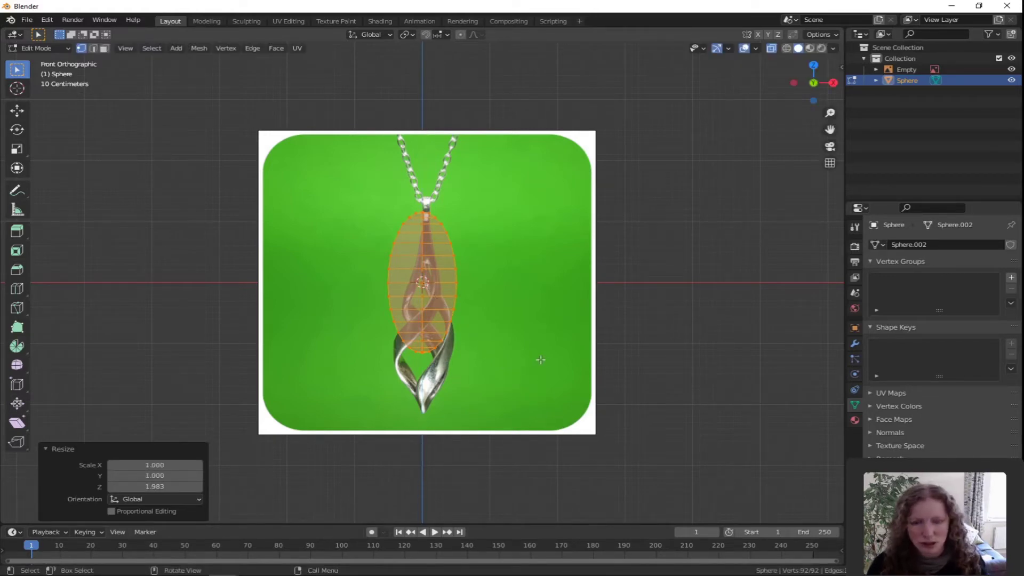
pyautogui.press('g')
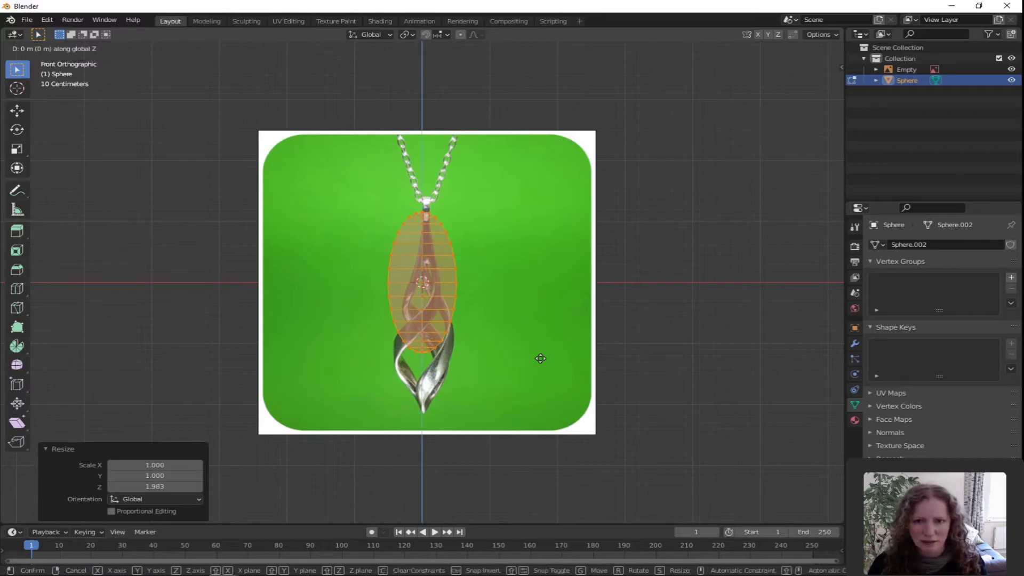
pyautogui.press('z')
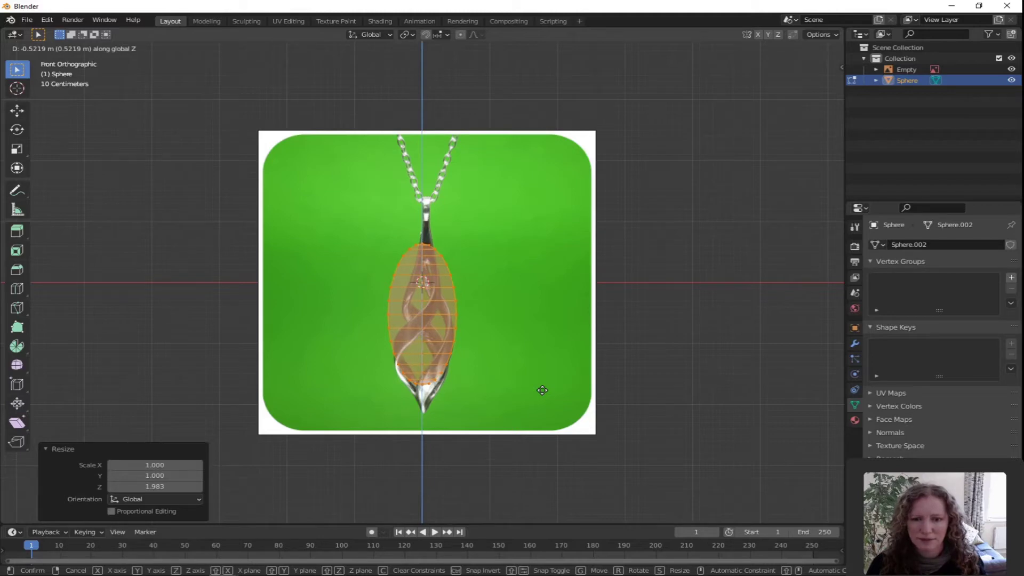
pyautogui.click(542, 390)
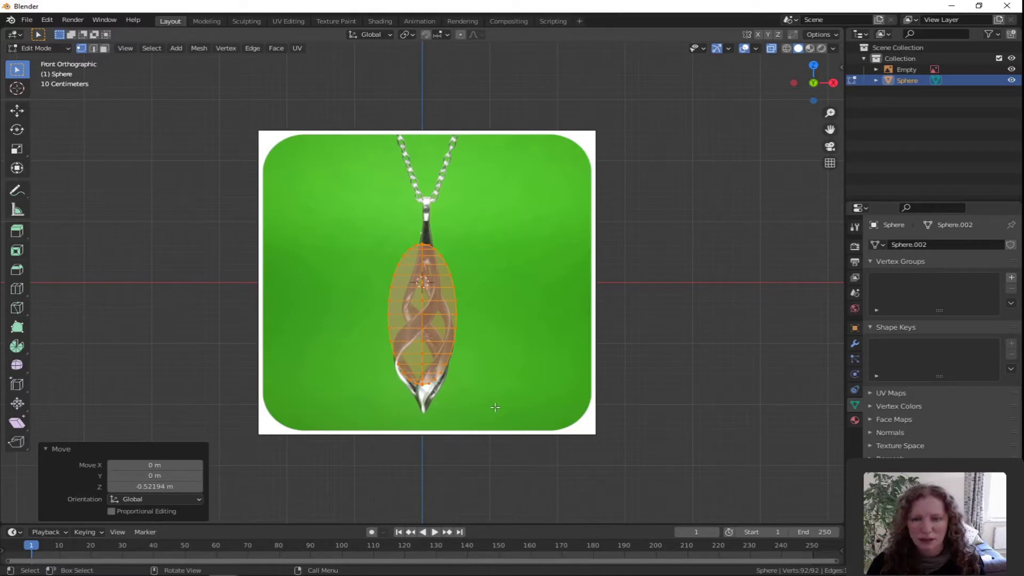
# - Pull only the mesh's bottom vertex down about 0.41 m along Z, using smooth proportional editing with a size of about 0.51
pyautogui.hotkey('alt', 'a')
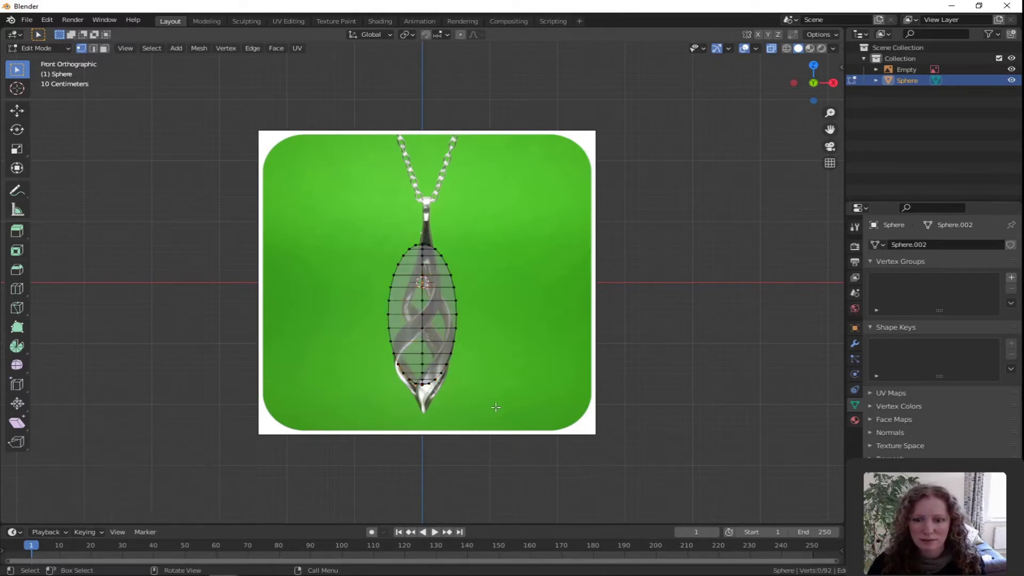
pyautogui.click(423, 385)
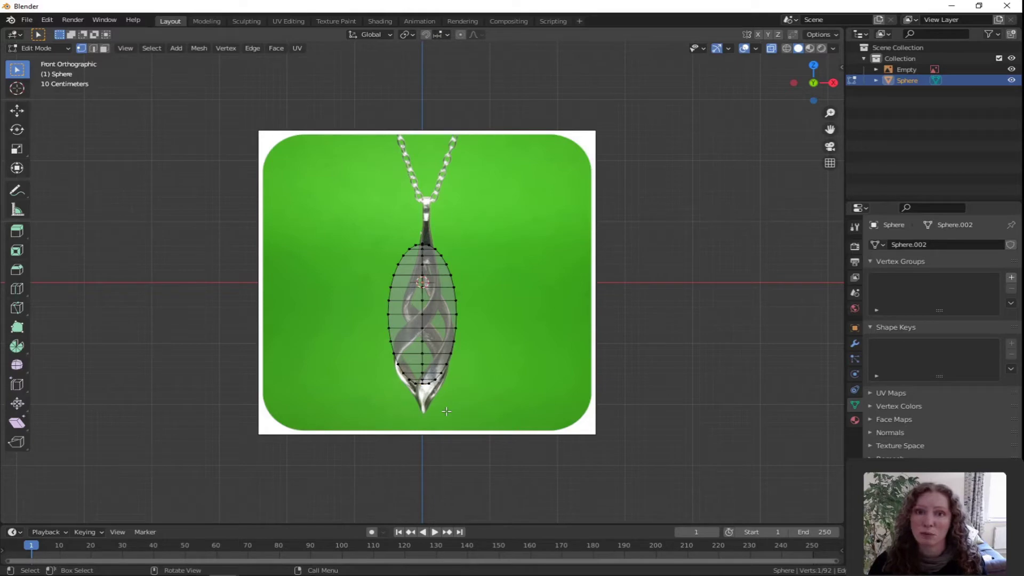
pyautogui.click(462, 35)
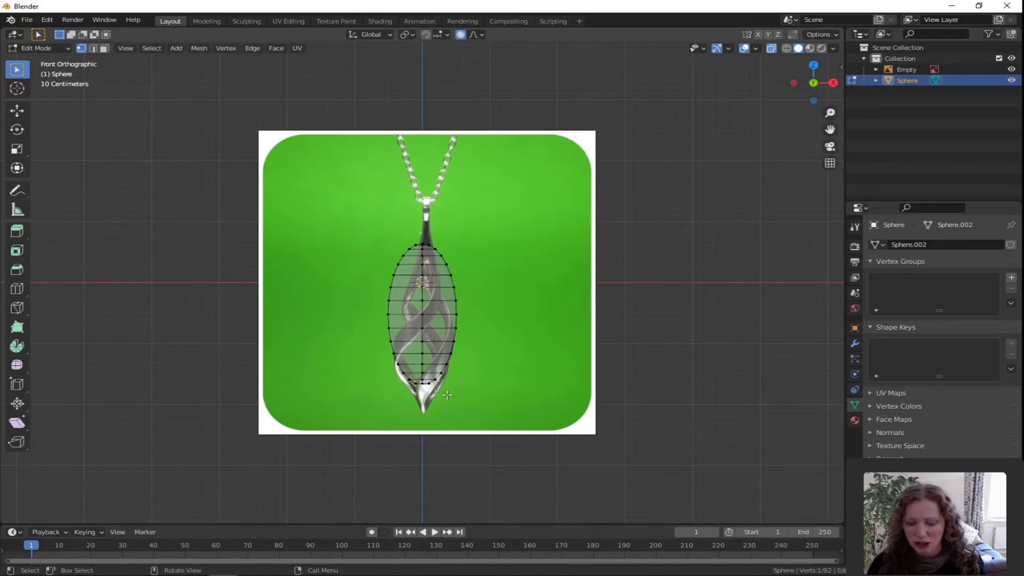
pyautogui.press('g')
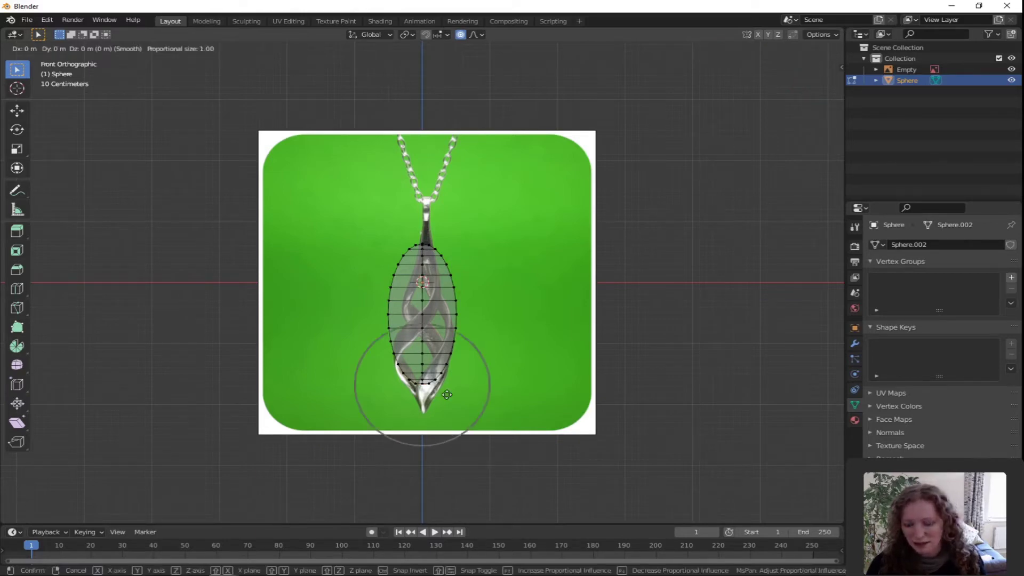
pyautogui.press('z')
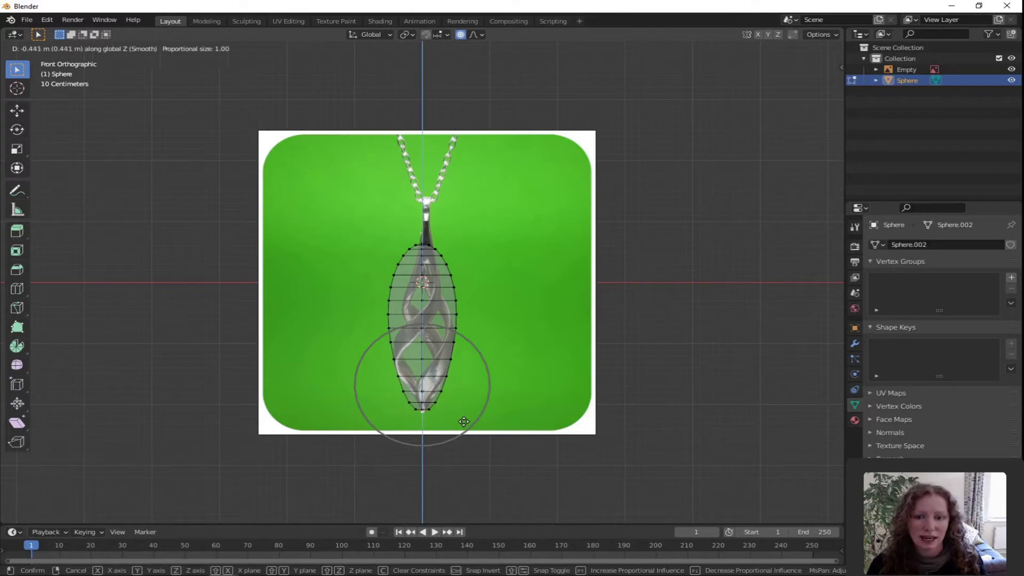
pyautogui.scroll(7, 463, 421)
pyautogui.scroll(3, 463, 420)
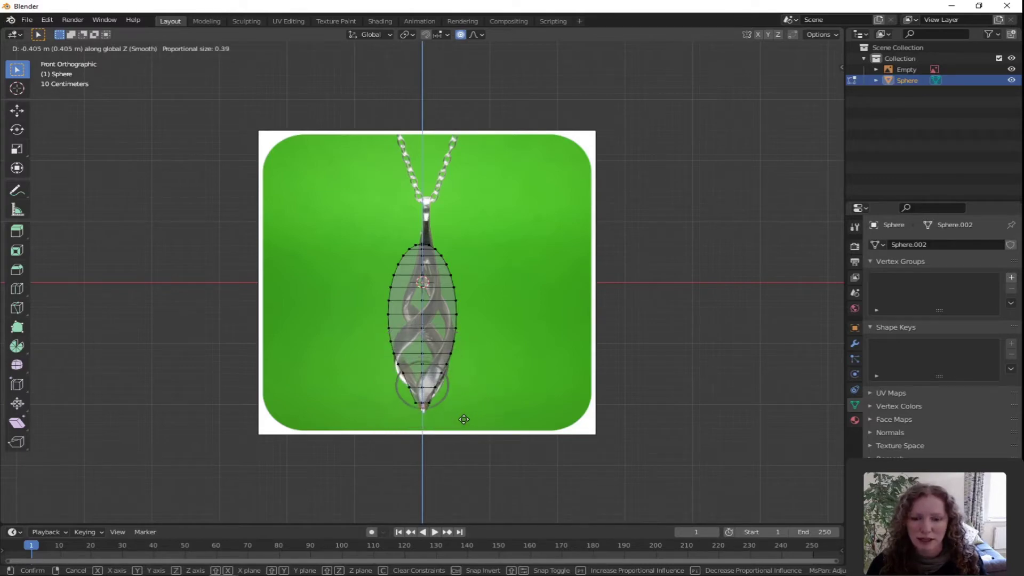
pyautogui.scroll(-9, 463, 420)
pyautogui.scroll(5, 464, 420)
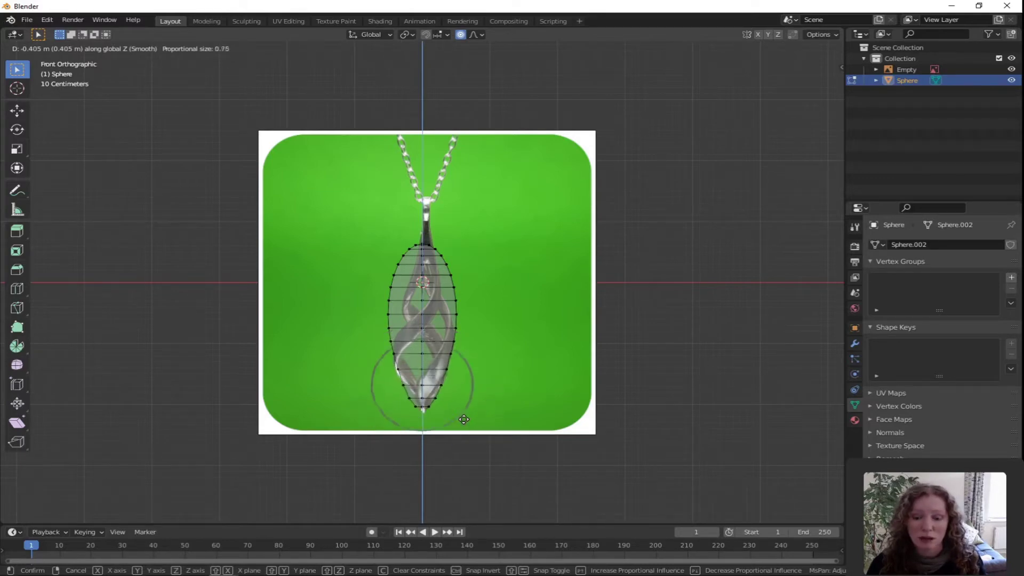
pyautogui.scroll(3, 464, 420)
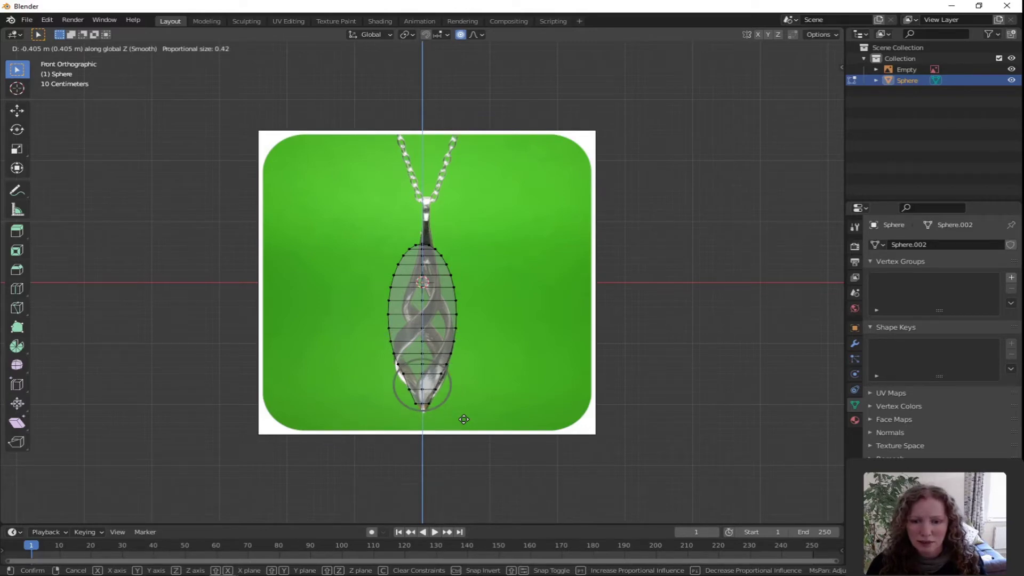
pyautogui.scroll(-4, 463, 420)
pyautogui.scroll(3, 464, 420)
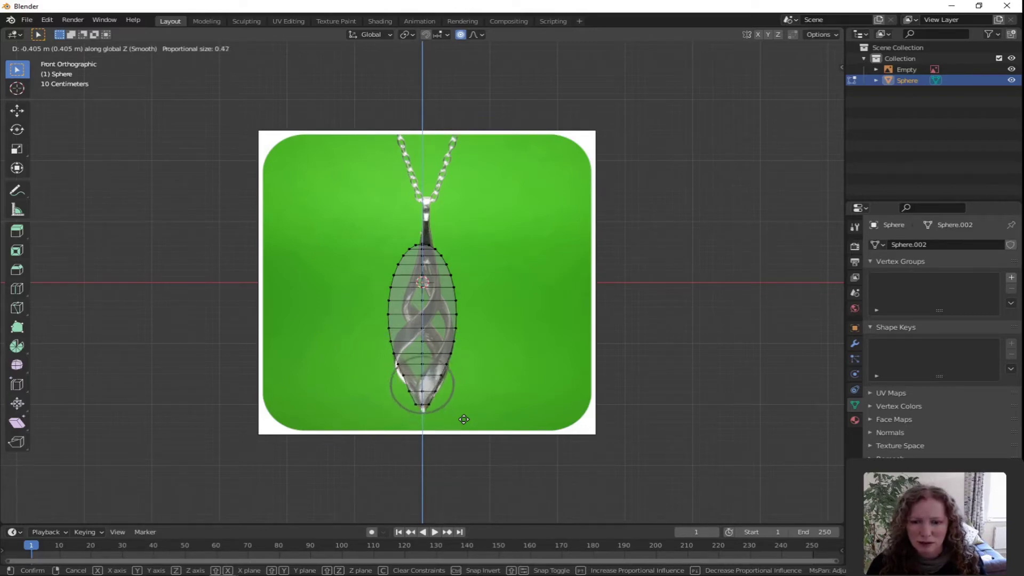
pyautogui.scroll(-1, 463, 420)
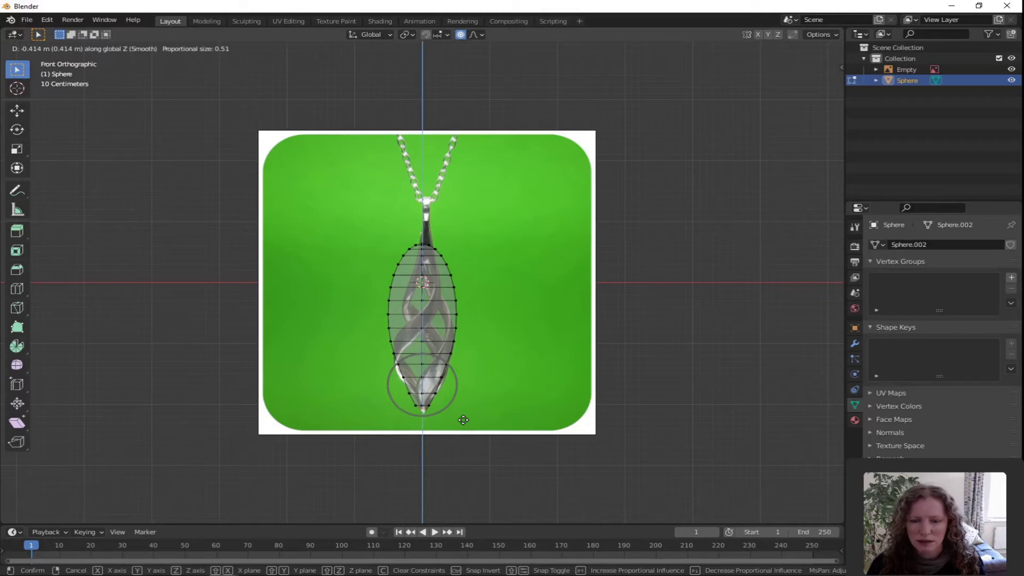
pyautogui.click(463, 420)
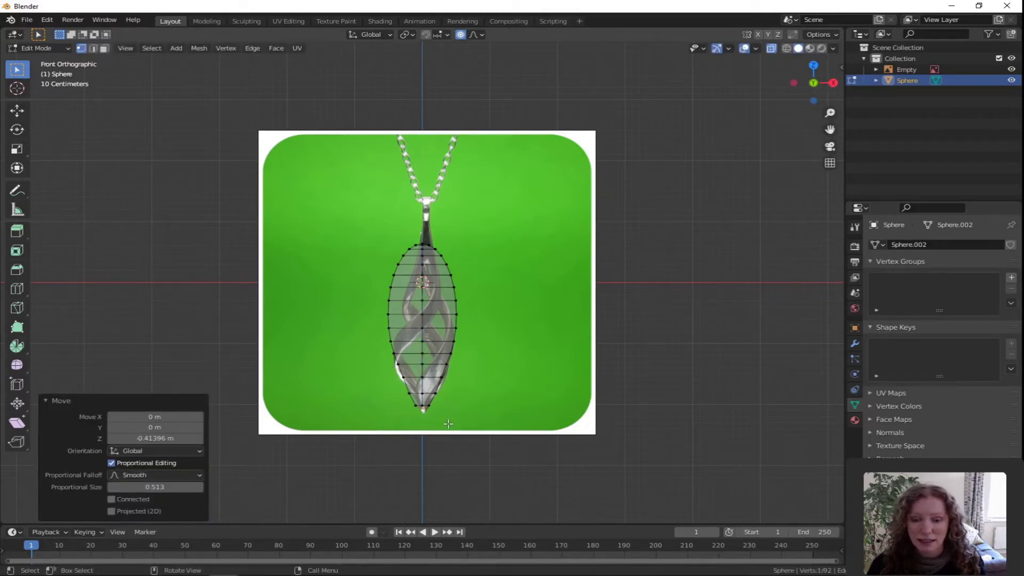
# - Pull the mesh's bottom vertex down a further 0.13 m or so along Z, with the proportional size reduced to about 0.12
pyautogui.press('g')
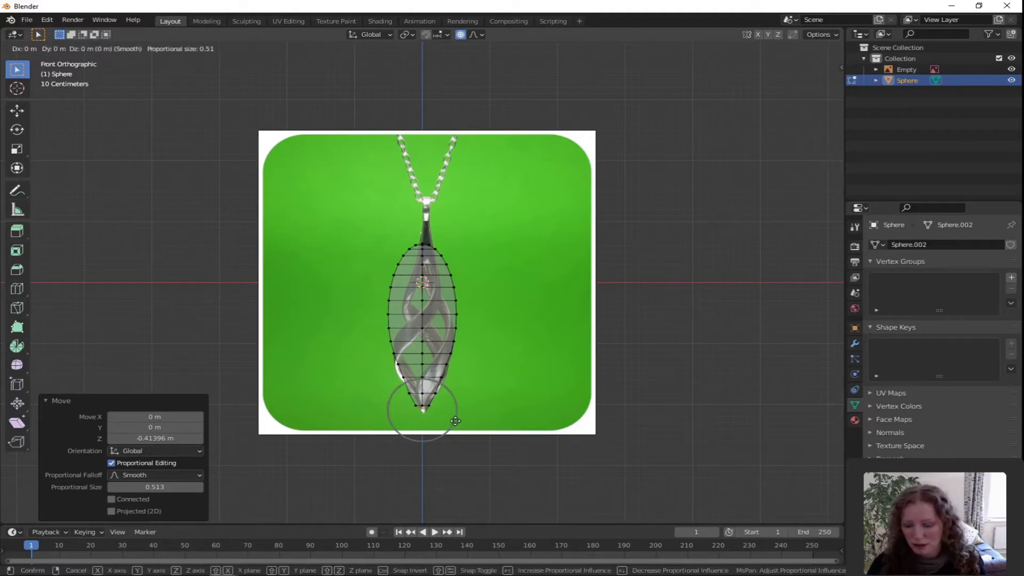
pyautogui.press('z')
pyautogui.scroll(5, 456, 421)
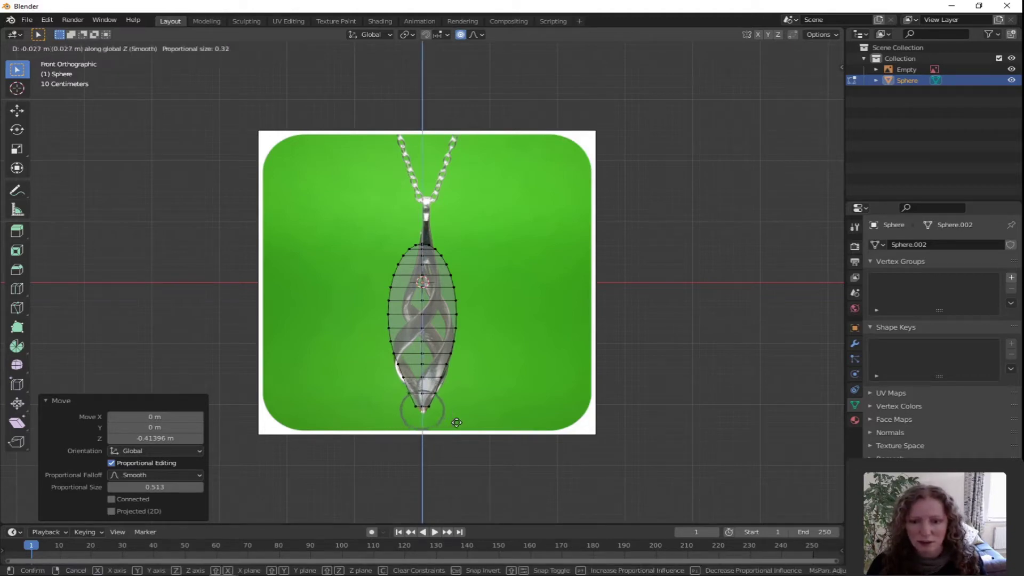
pyautogui.scroll(10, 456, 422)
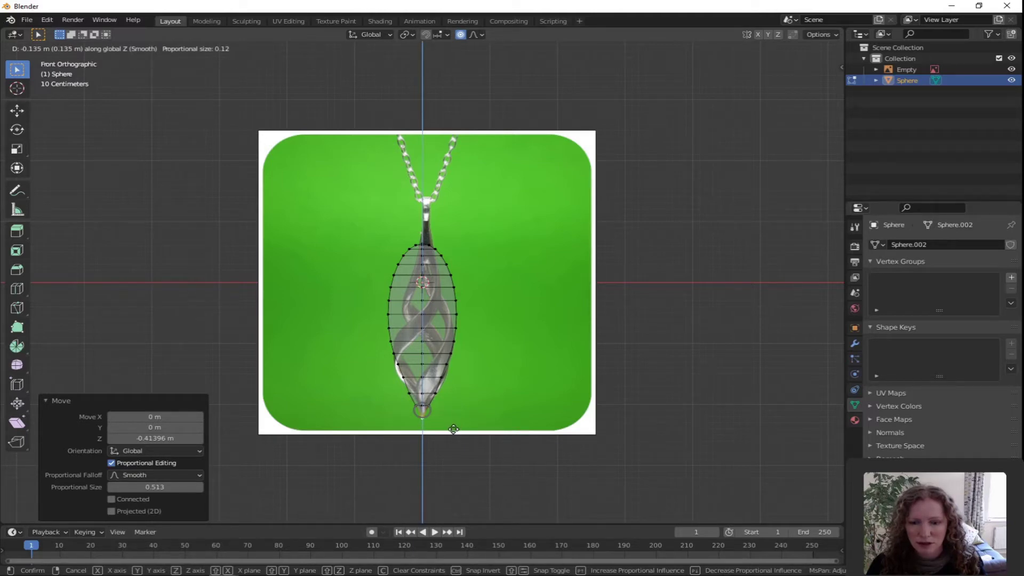
pyautogui.click(454, 429)
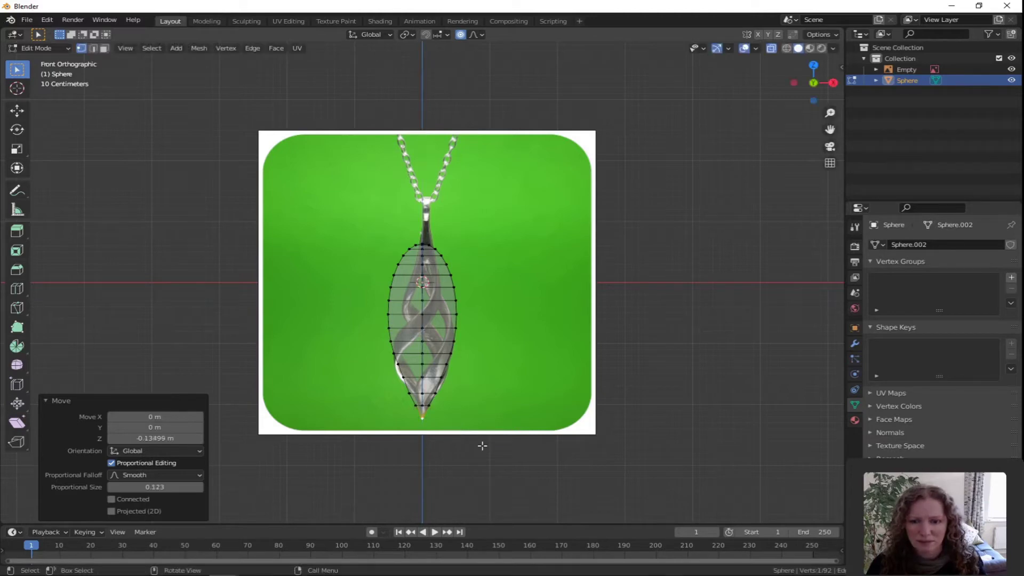
pyautogui.click(472, 304)
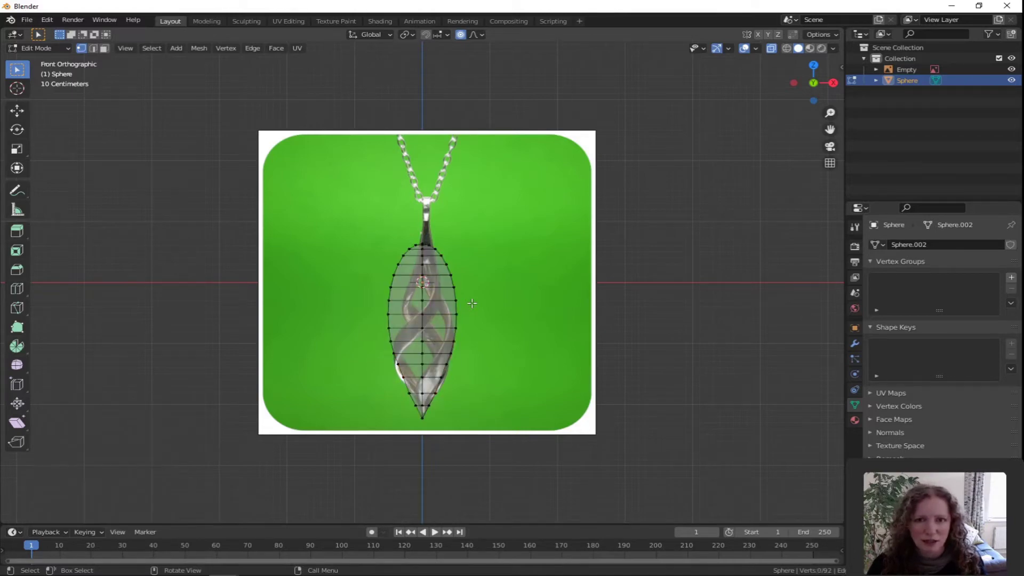
# - Raise the mesh's top vertex about 0.22 m along Z, using smooth proportional editing with a size of about 0.32
pyautogui.click(423, 243)
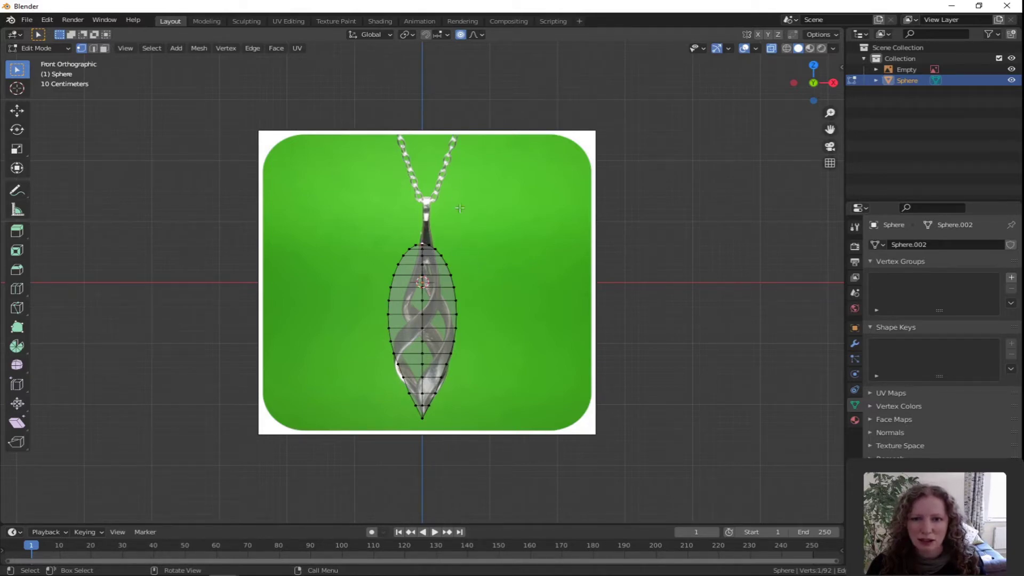
pyautogui.press('g')
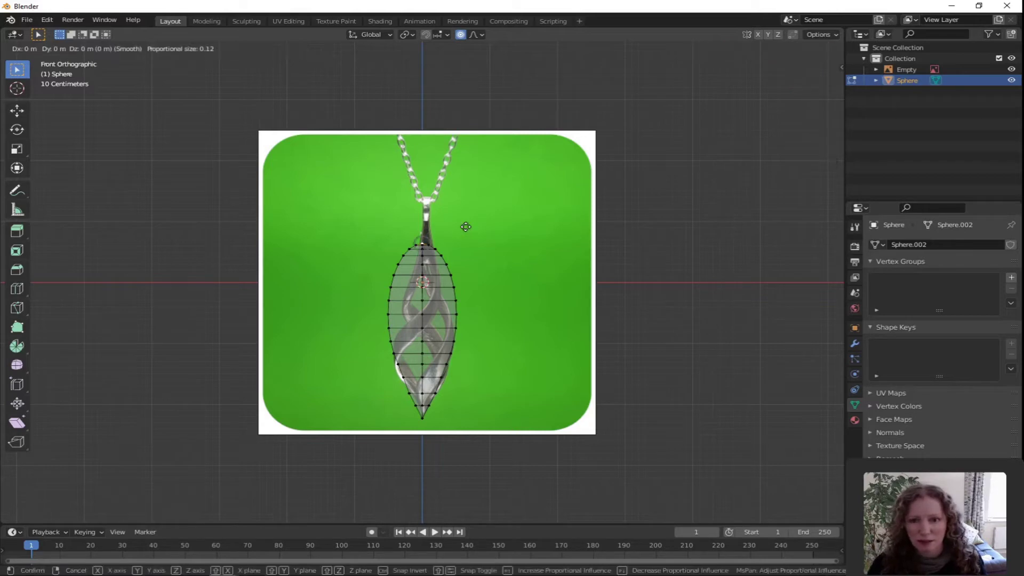
pyautogui.scroll(-2, 465, 227)
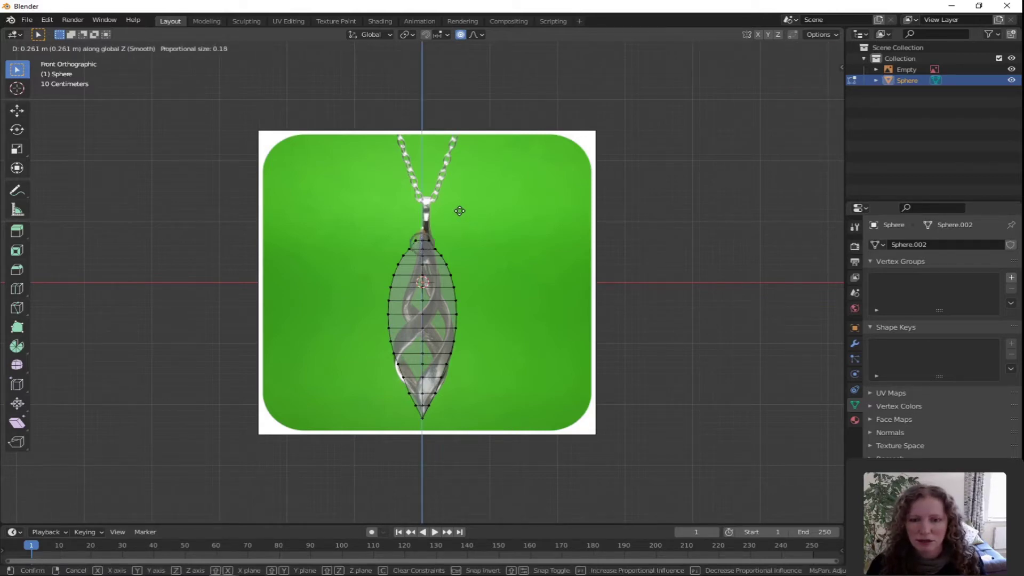
pyautogui.scroll(-5, 459, 210)
pyautogui.scroll(-7, 457, 210)
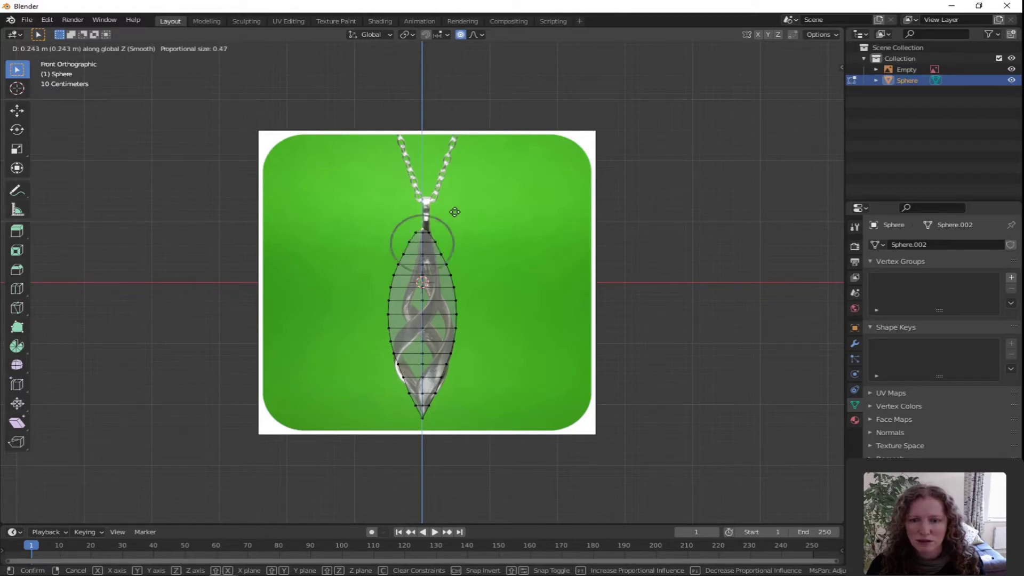
pyautogui.scroll(11, 454, 211)
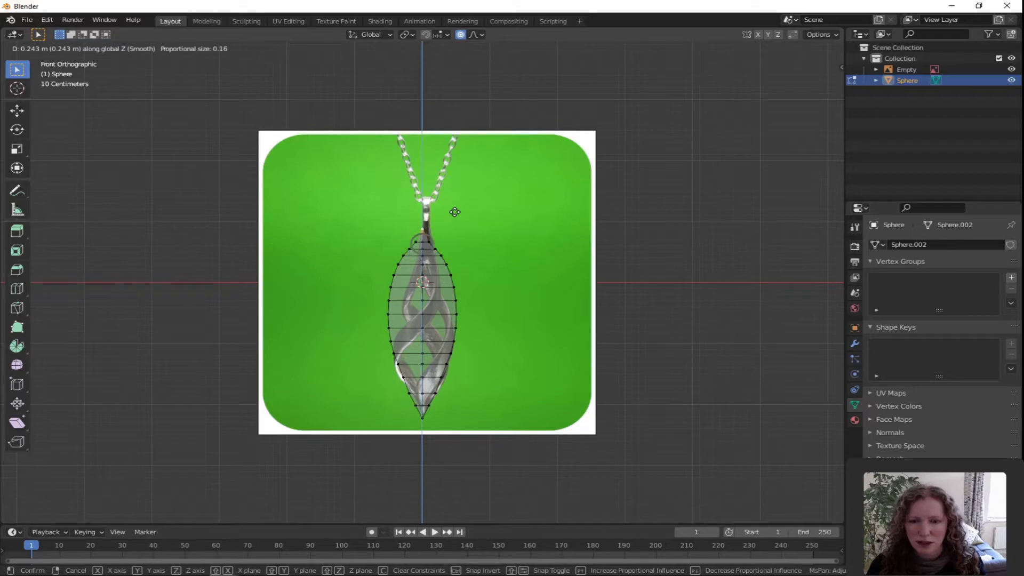
pyautogui.scroll(-8, 455, 212)
pyautogui.scroll(1, 455, 211)
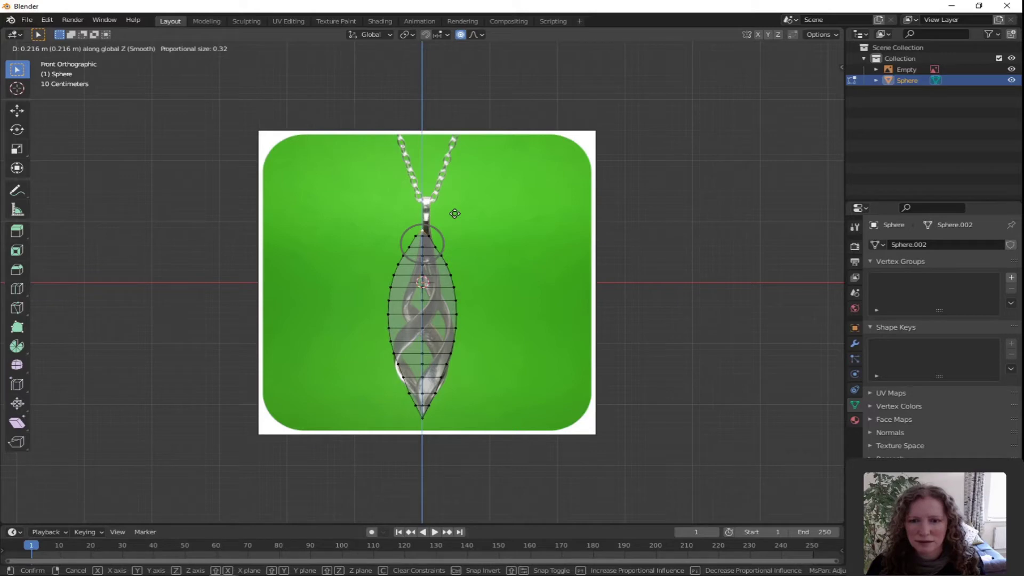
pyautogui.click(454, 213)
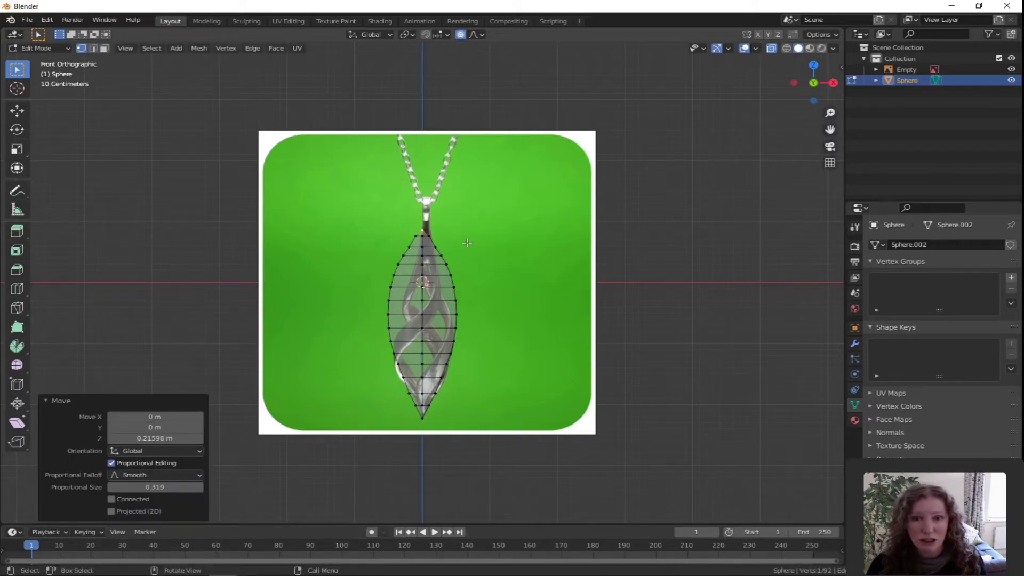
# - Raise the top vertex another 0.13 m or so along Z with a proportional size of about 0.11, and clear the selection
pyautogui.press('g')
pyautogui.press('z')
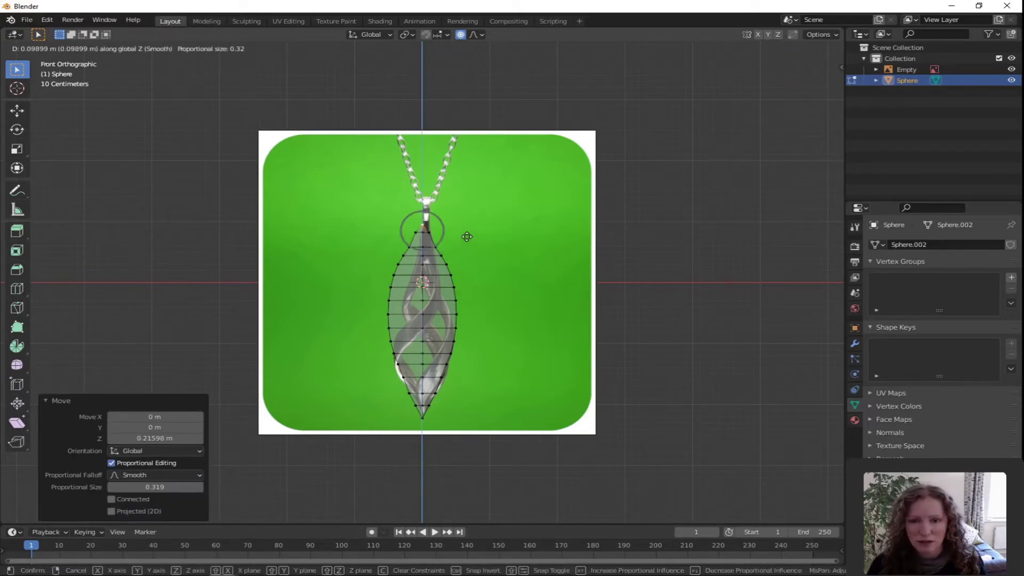
pyautogui.scroll(9, 466, 236)
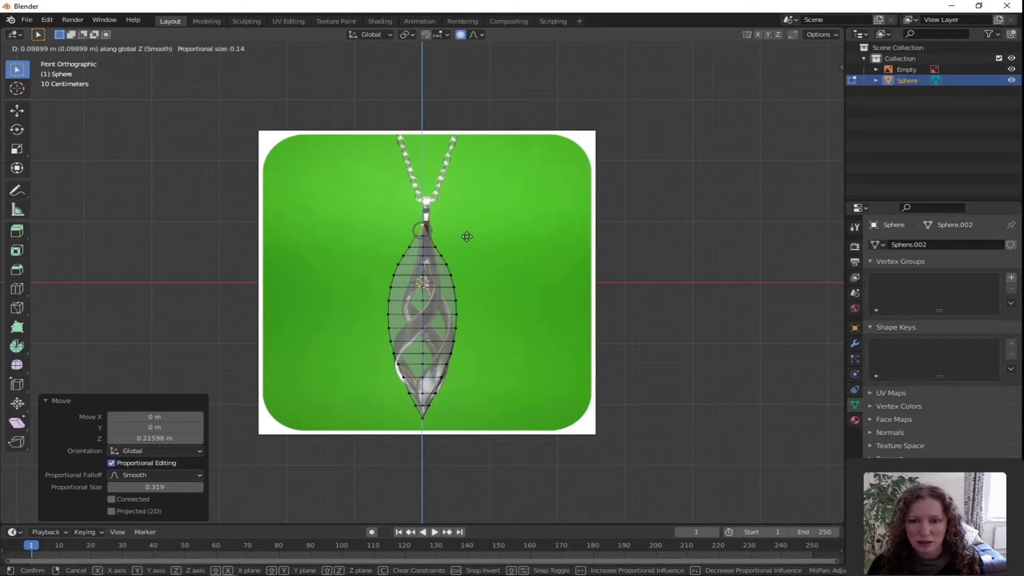
pyautogui.scroll(2, 467, 234)
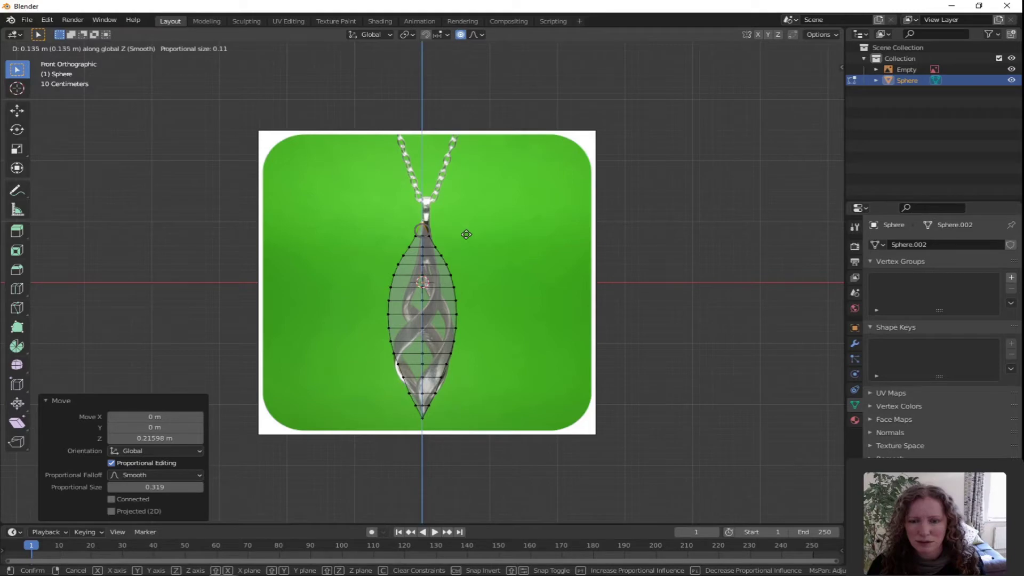
pyautogui.click(467, 235)
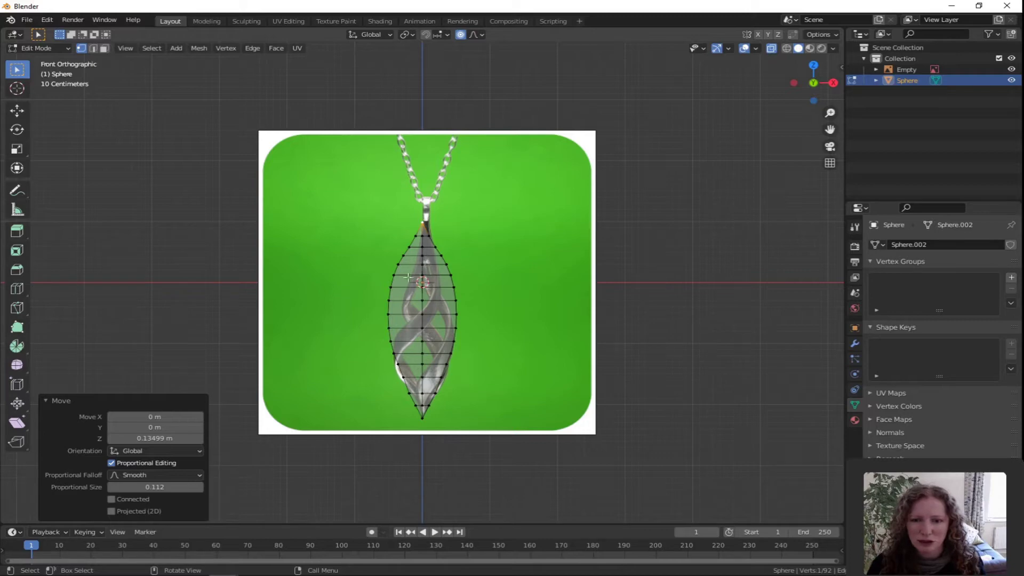
pyautogui.click(486, 281)
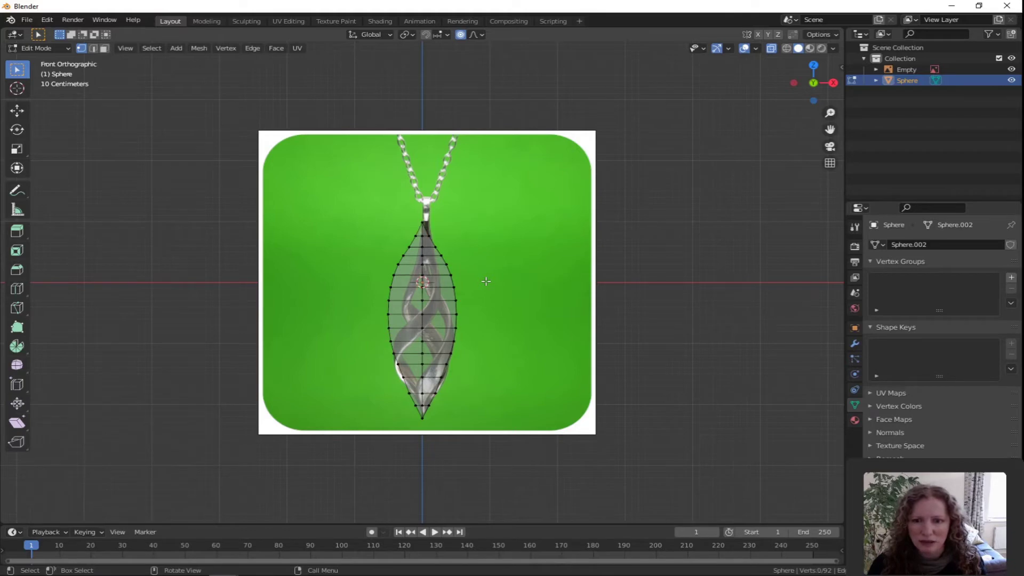
# - Scale the horizontal edge loop just above the origin to about 0.605, using Inverse Square proportional falloff with a size of about 0.83
pyautogui.keyDown('alt'); pyautogui.click(412, 275); pyautogui.keyUp('alt')
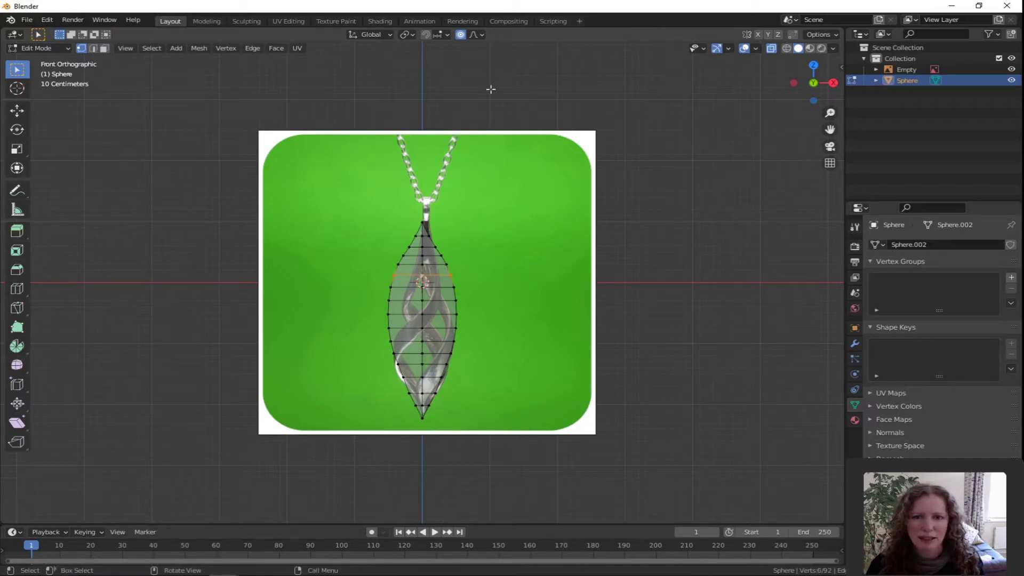
pyautogui.click(484, 34)
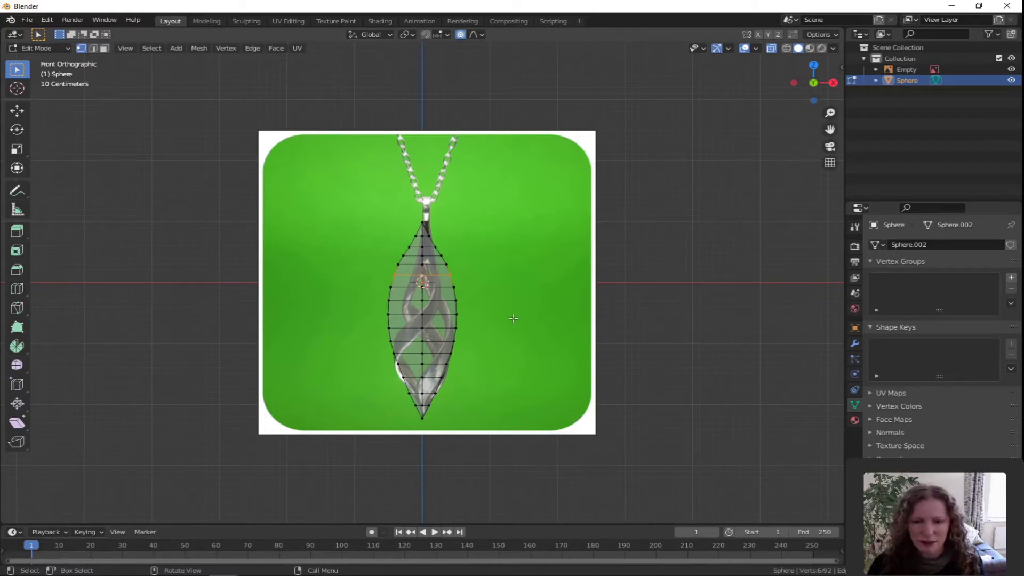
pyautogui.press('s')
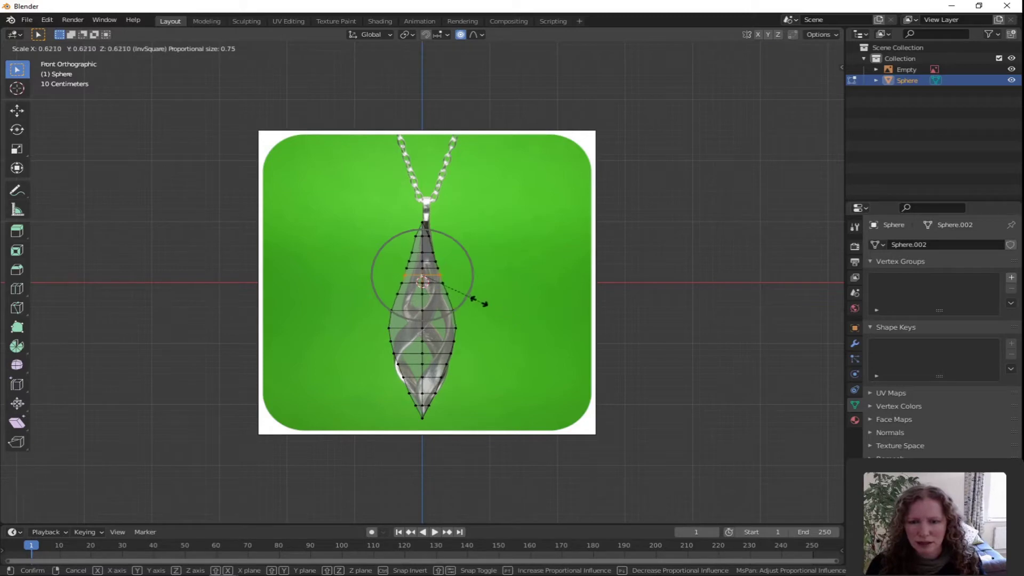
pyautogui.scroll(-1, 482, 300)
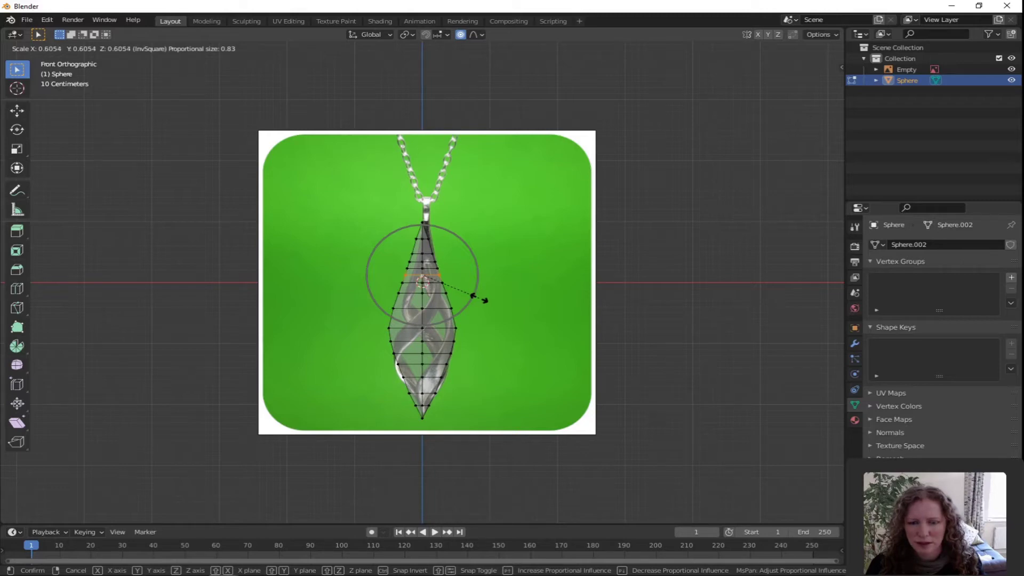
pyautogui.click(485, 300)
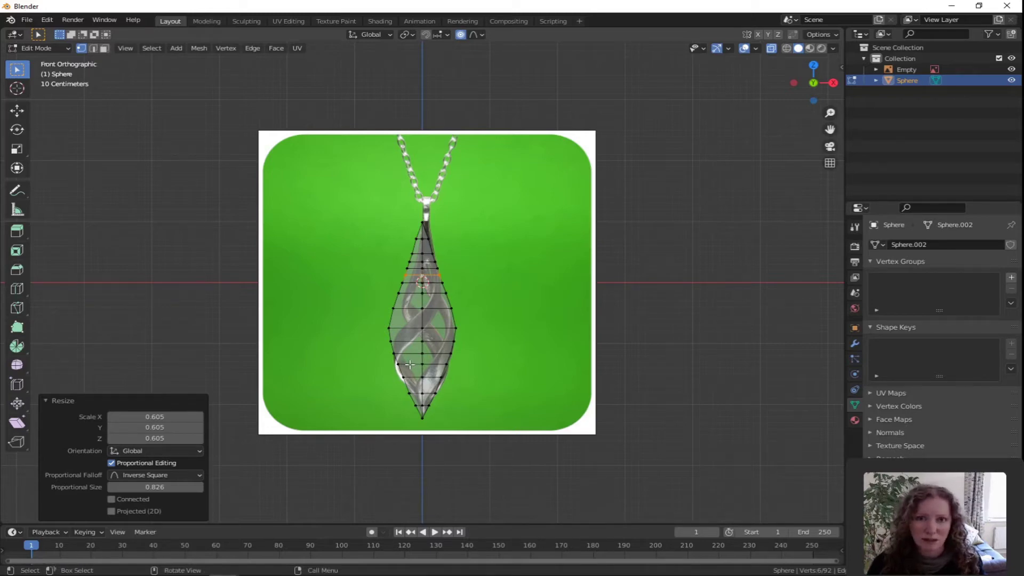
# - Scale only the horizontal edge loop at the widest part of the lower swirl to about 1.26, with a proportional size of about 0.56
pyautogui.press('a')
pyautogui.hotkey('alt', 'a')
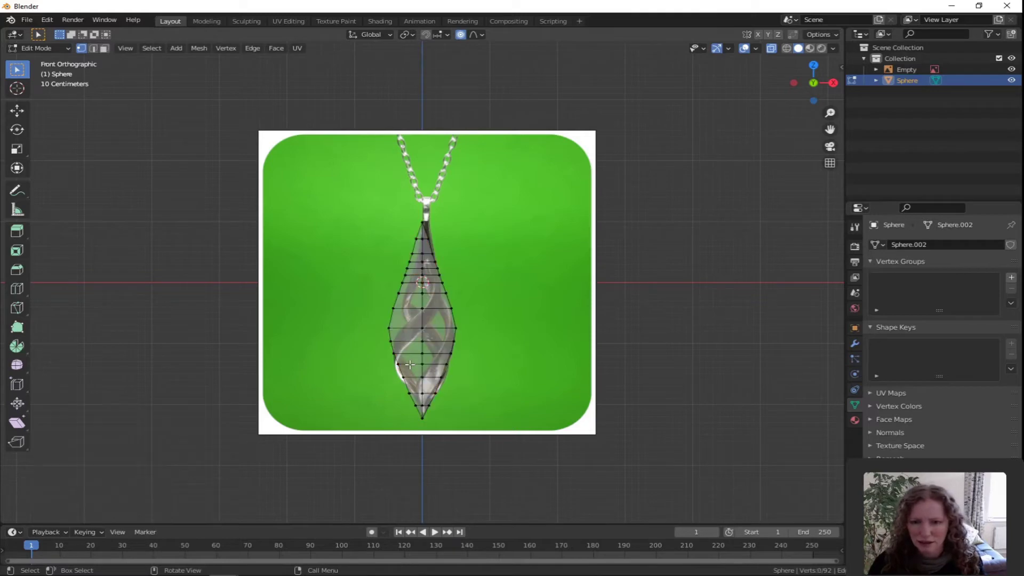
pyautogui.keyDown('alt'); pyautogui.click(410, 365); pyautogui.keyUp('alt')
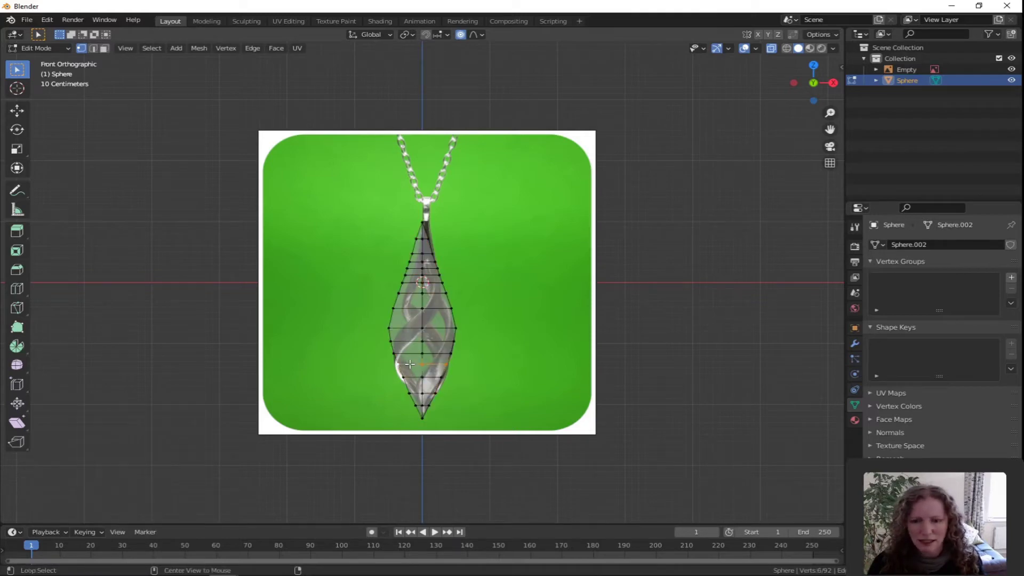
pyautogui.press('s')
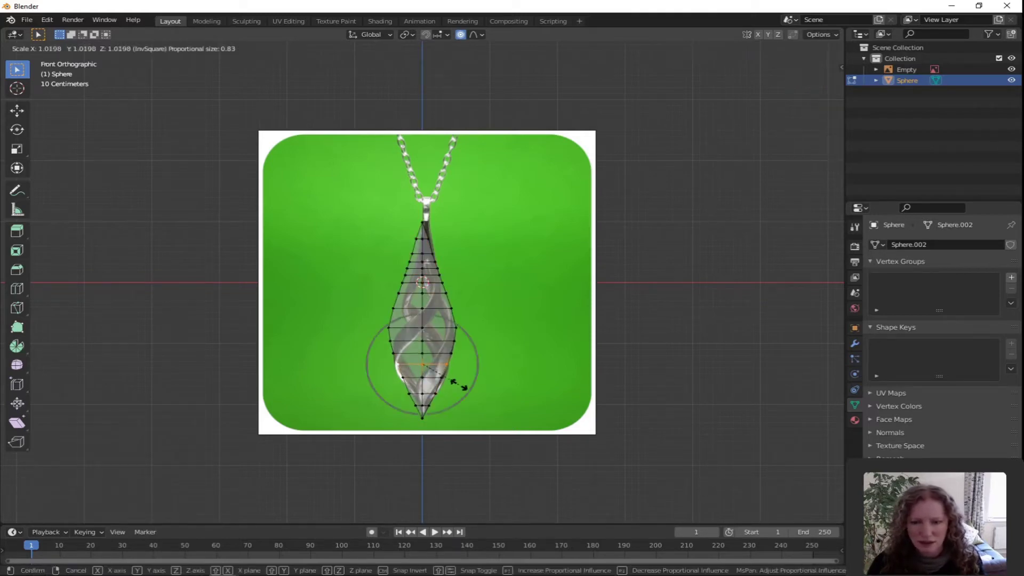
pyautogui.scroll(5, 463, 386)
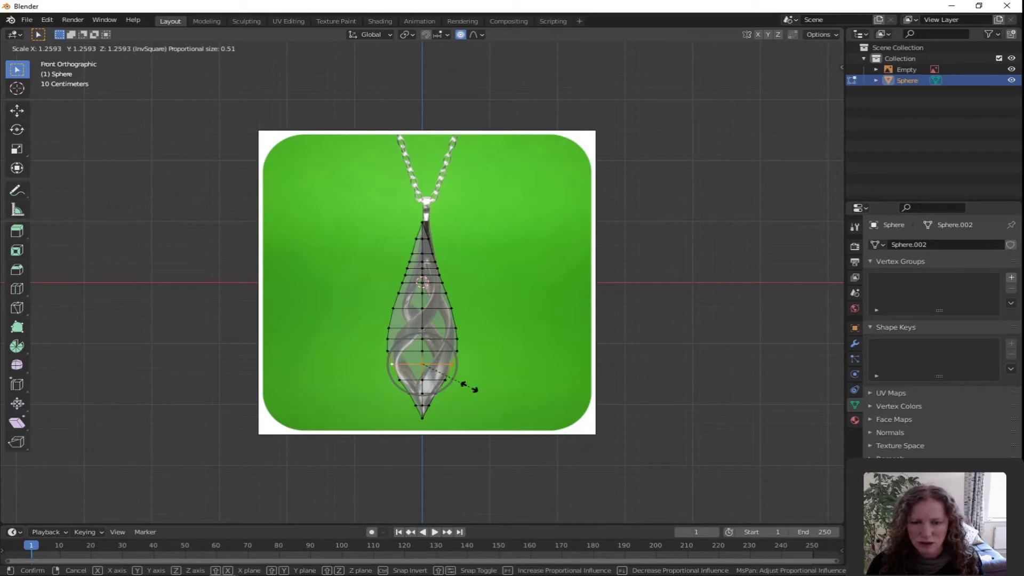
pyautogui.scroll(-12, 470, 386)
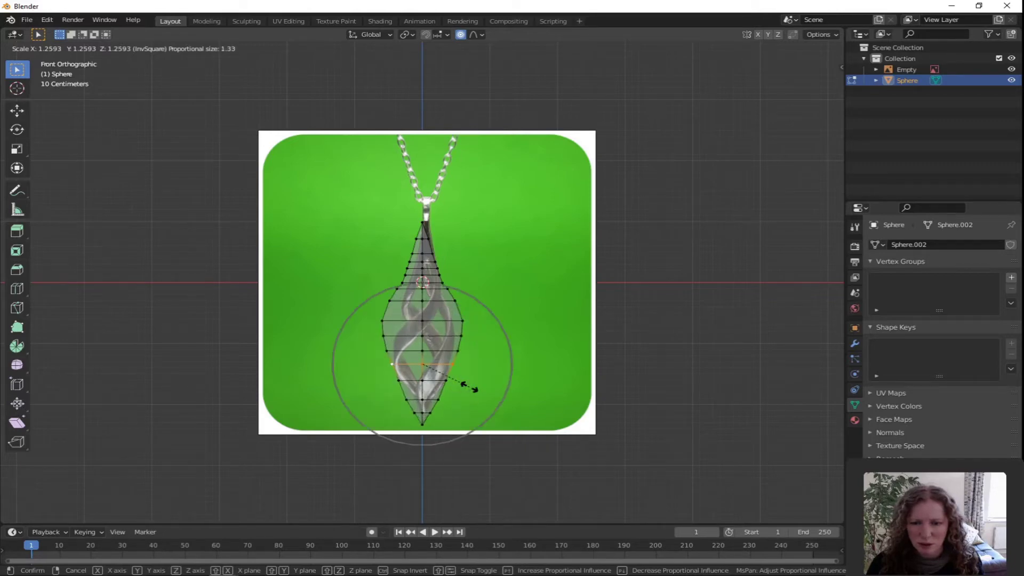
pyautogui.scroll(11, 469, 387)
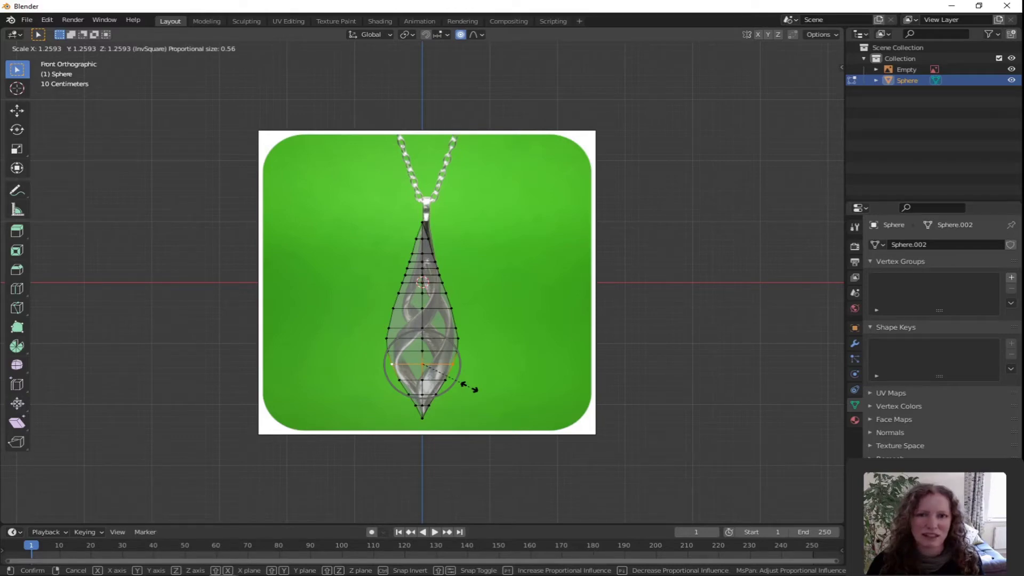
pyautogui.click(469, 386)
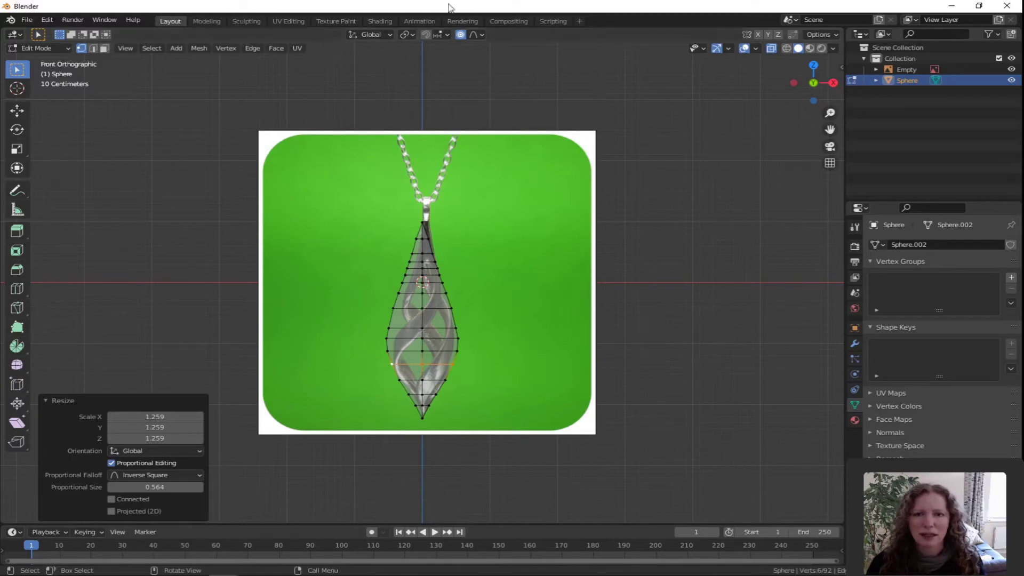
# - Rotate the mesh's top vertex about 158° around Z with Smooth proportional falloff and a size of about 2.59, and clear the selection
pyautogui.click(482, 35)
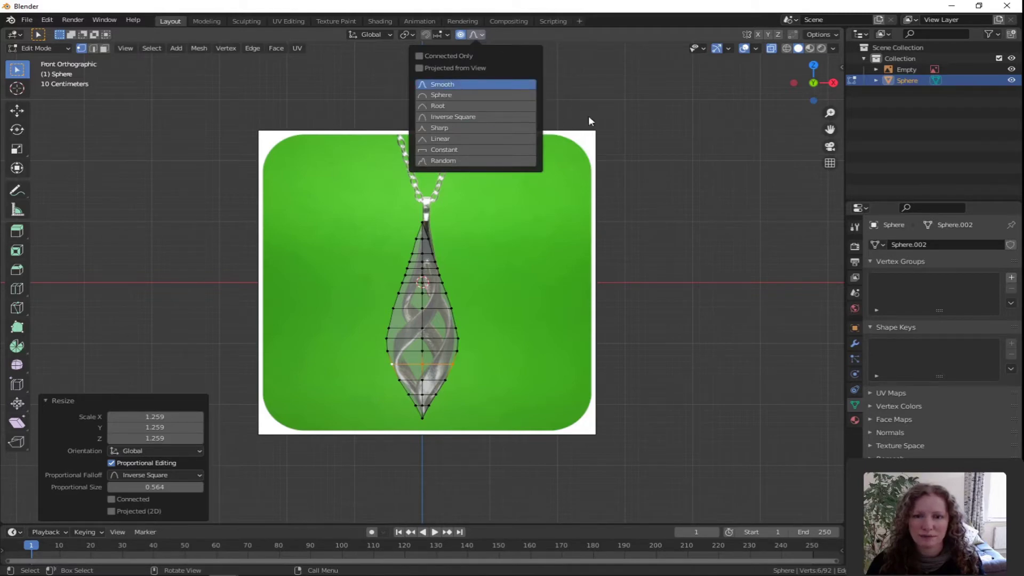
pyautogui.click(485, 253)
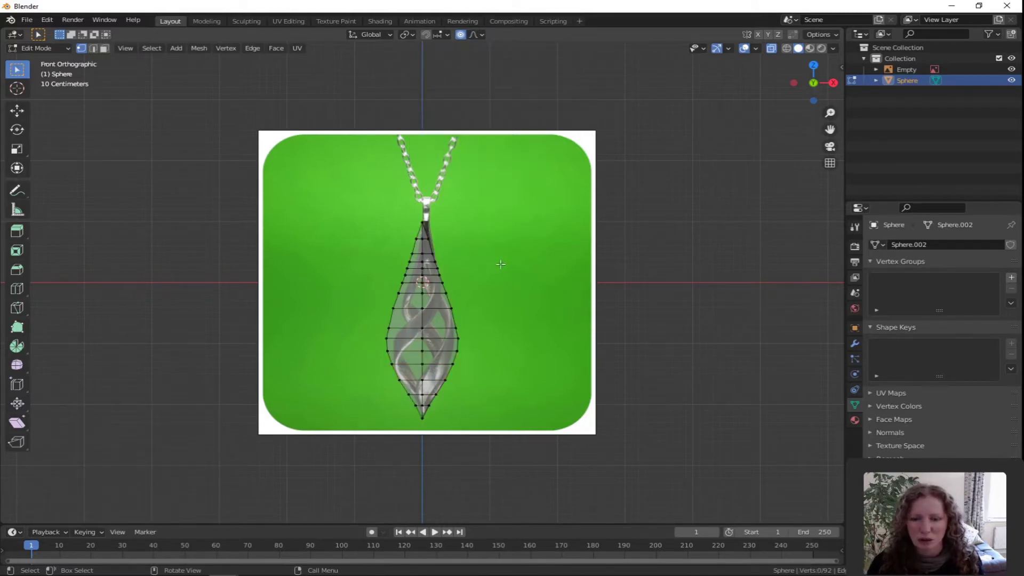
pyautogui.click(422, 222)
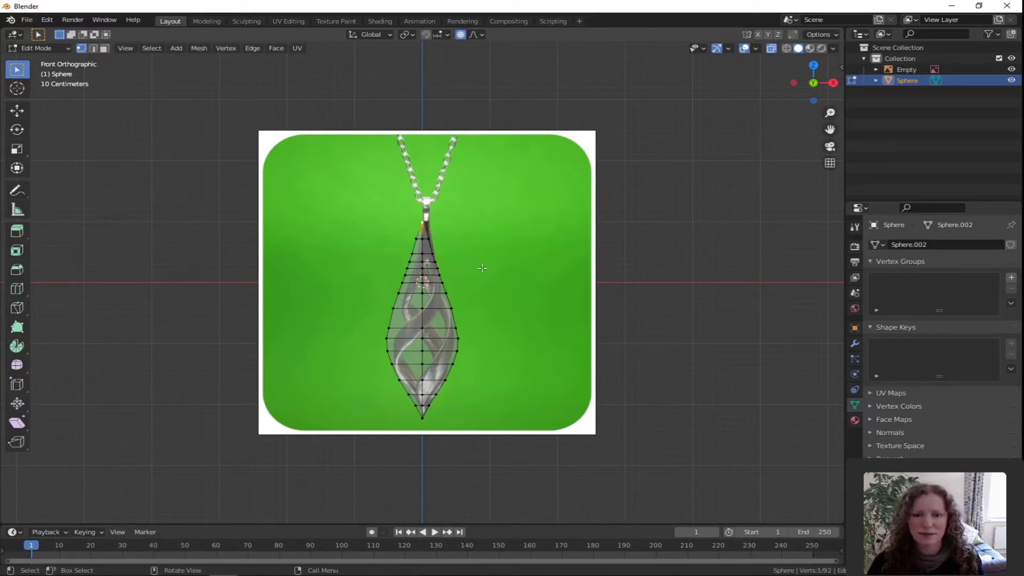
pyautogui.press('r')
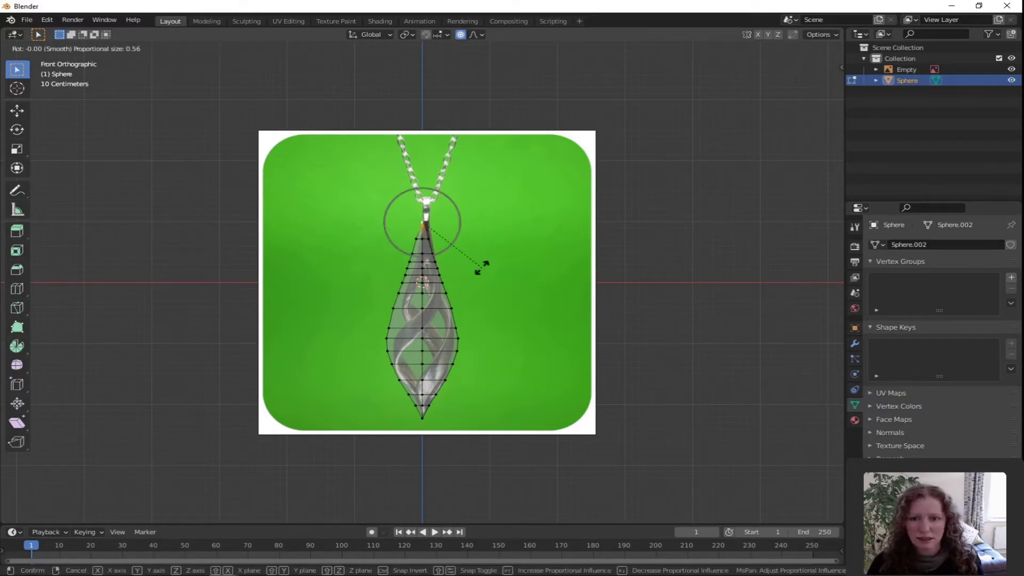
pyautogui.press('z')
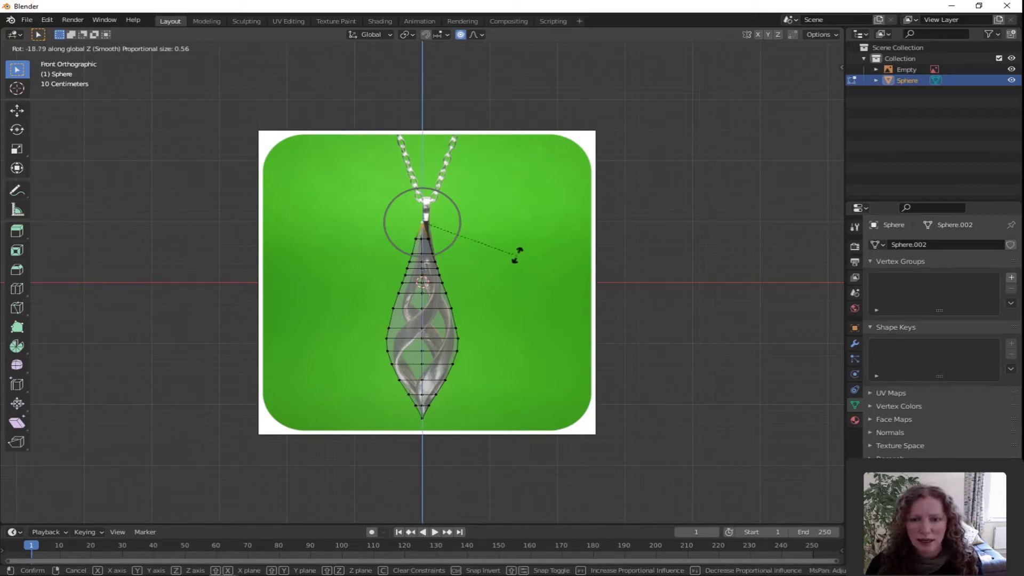
pyautogui.moveTo(516, 237)
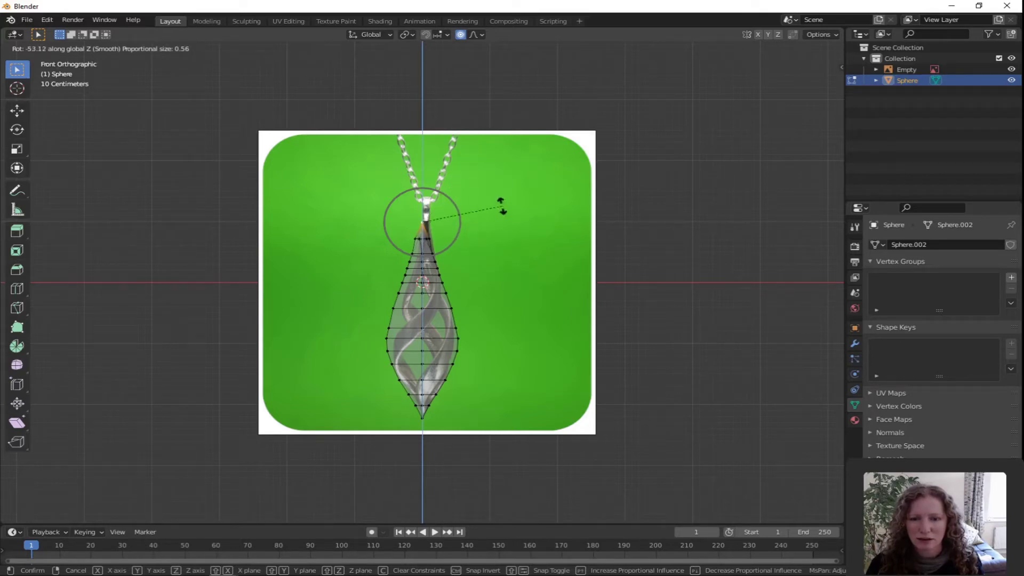
pyautogui.scroll(-1, 501, 206)
pyautogui.scroll(-12, 502, 206)
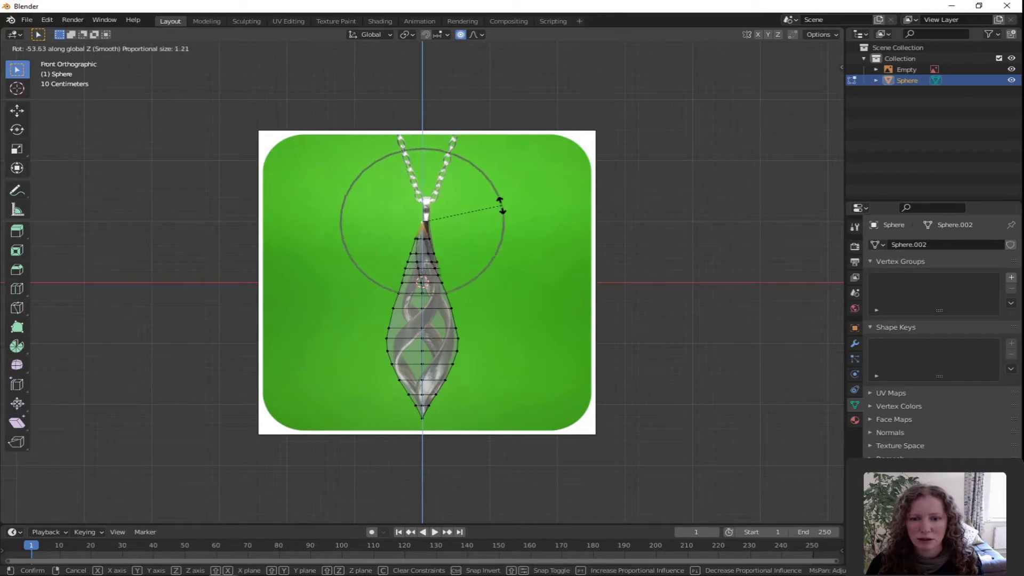
pyautogui.scroll(-2, 499, 207)
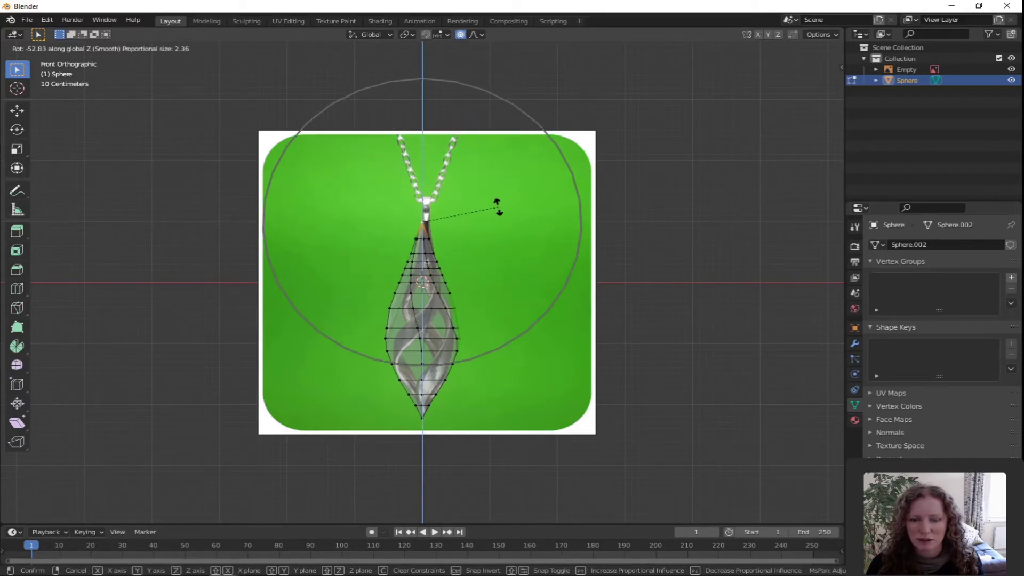
pyautogui.scroll(-1, 498, 206)
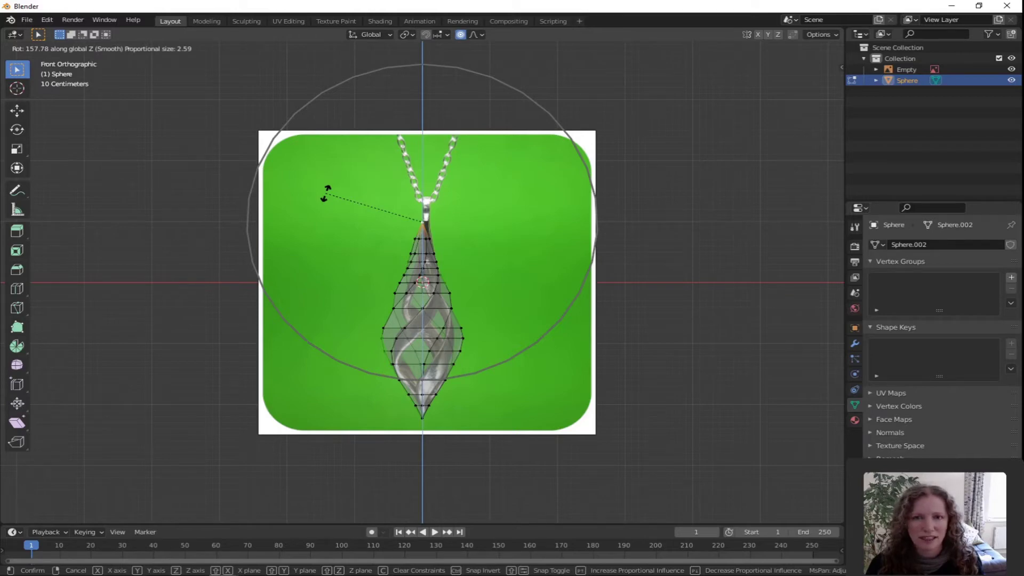
pyautogui.click(326, 193)
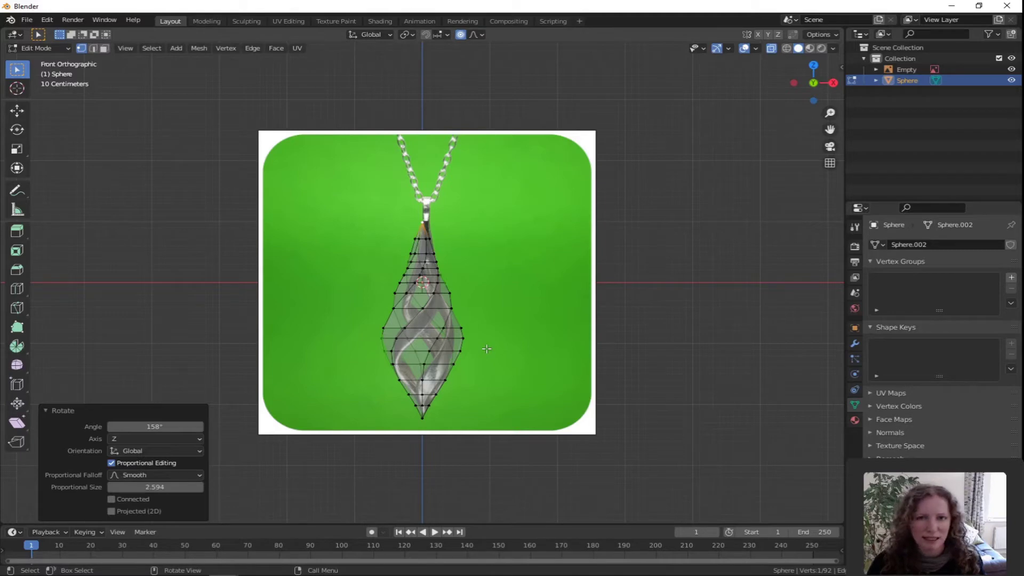
pyautogui.press('a')
pyautogui.hotkey('alt', 'a')
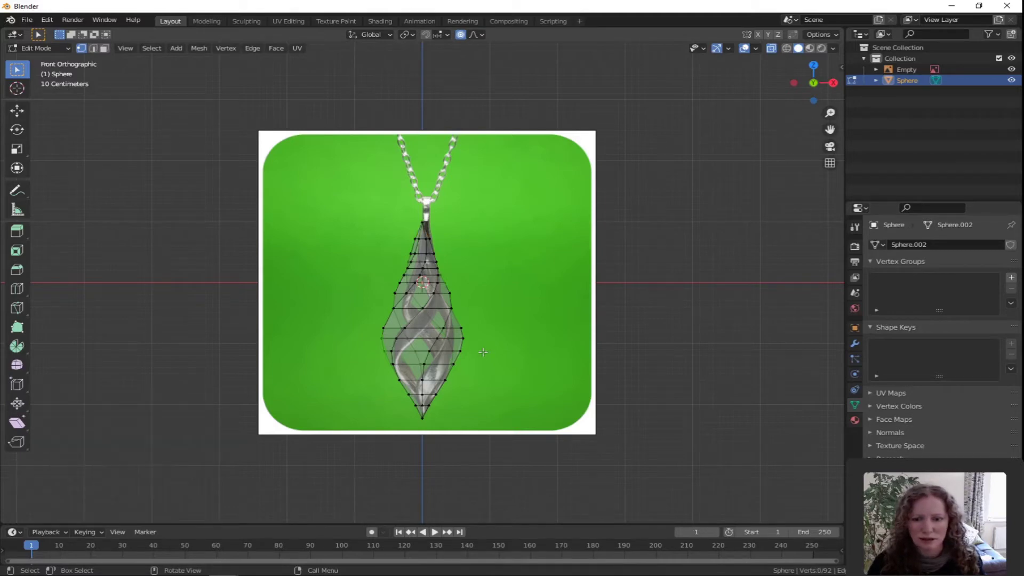
# - Rotate the mesh's bottom vertex about -113° around Z, using Smooth proportional editing with a size of about 1.46
pyautogui.click(422, 418)
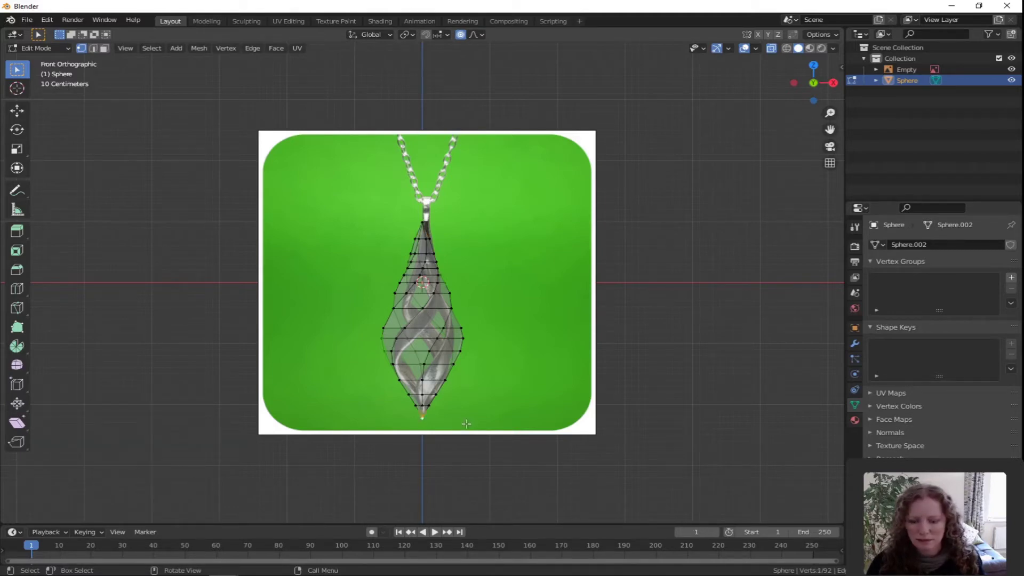
pyautogui.press('r')
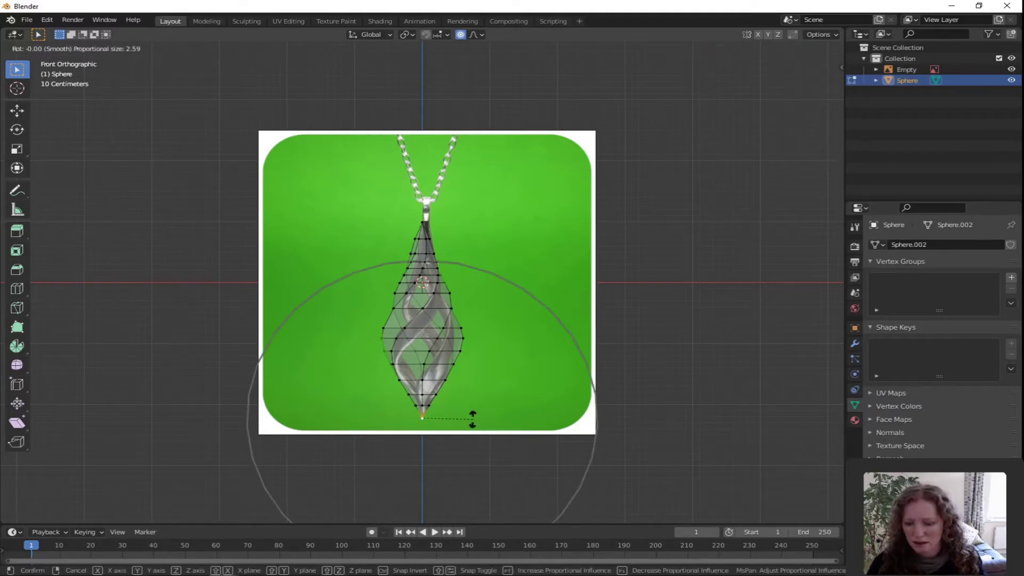
pyautogui.press('z')
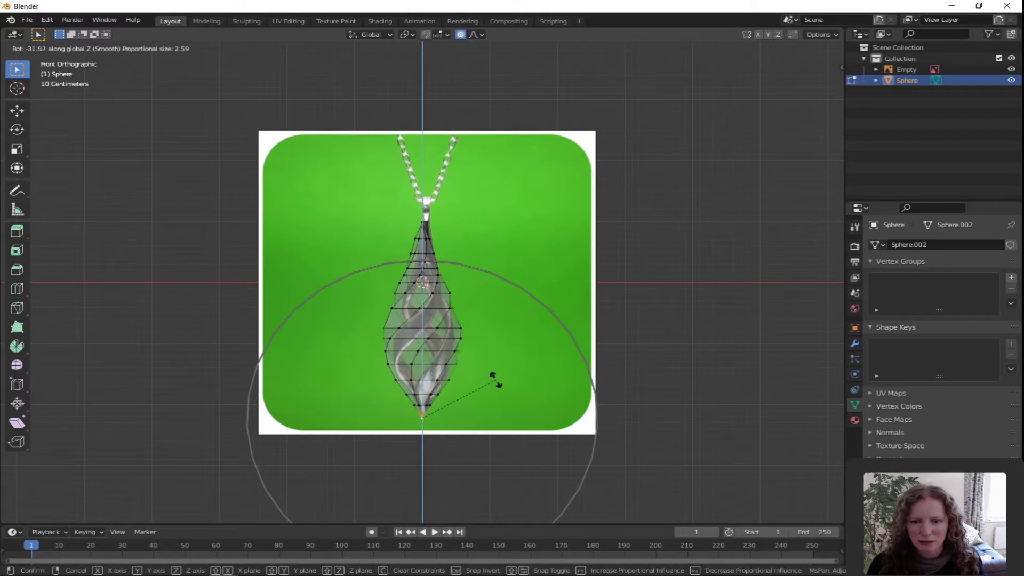
pyautogui.scroll(3, 490, 380)
pyautogui.scroll(3, 489, 380)
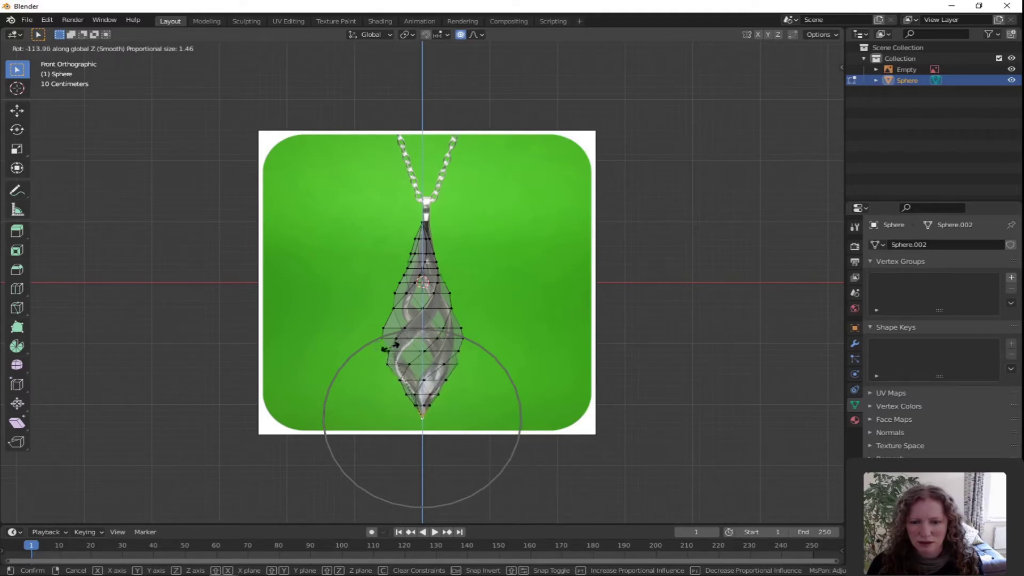
pyautogui.click(407, 384)
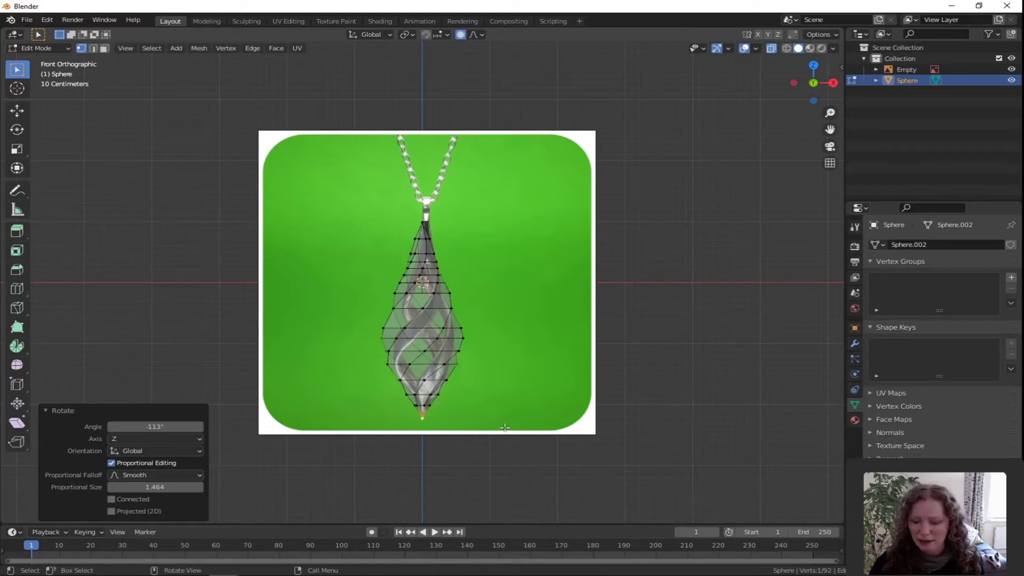
# - Scale the whole mesh uniformly to about 0.714 with proportional editing turned off
pyautogui.press('a')
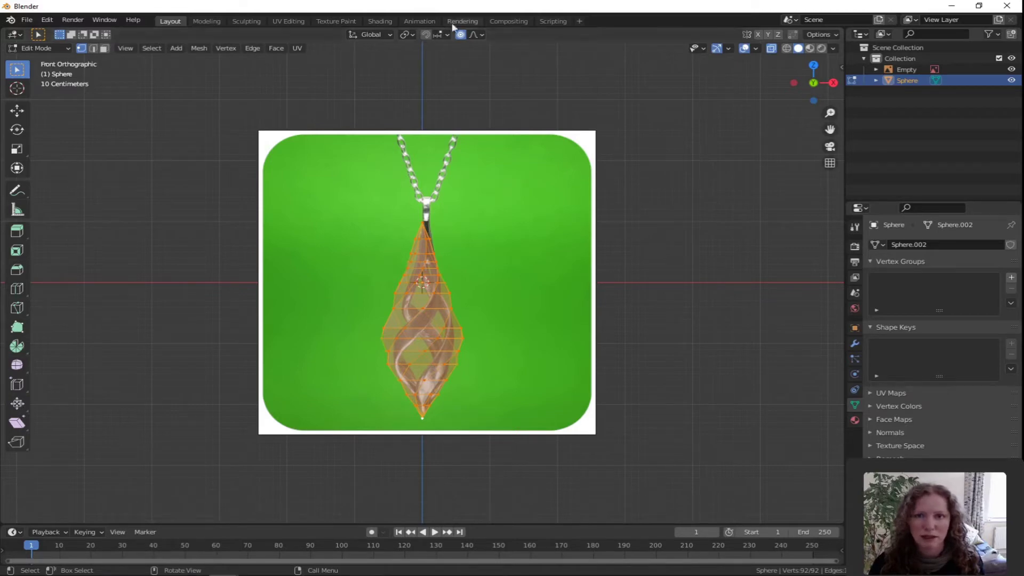
pyautogui.click(461, 36)
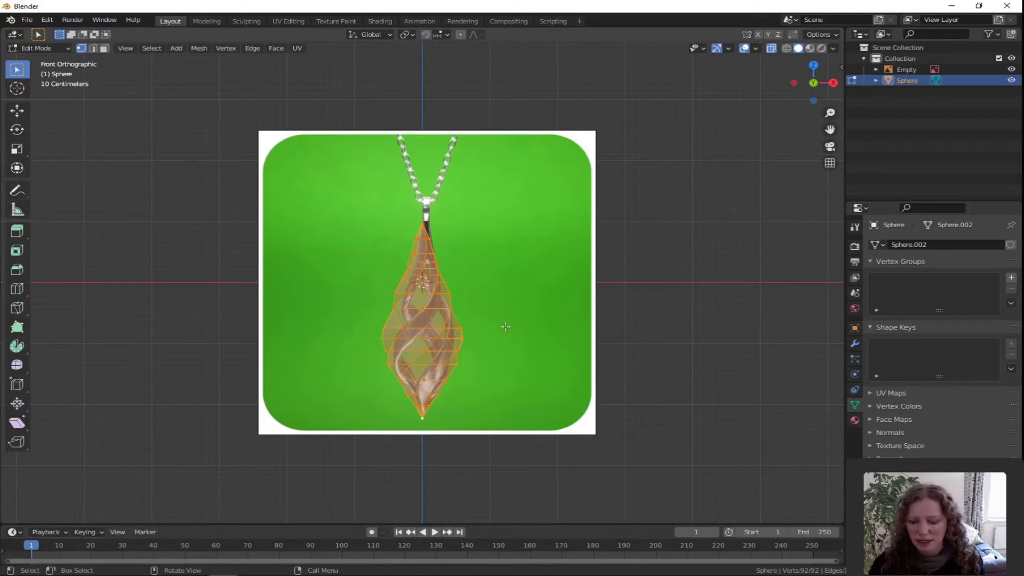
pyautogui.press('s')
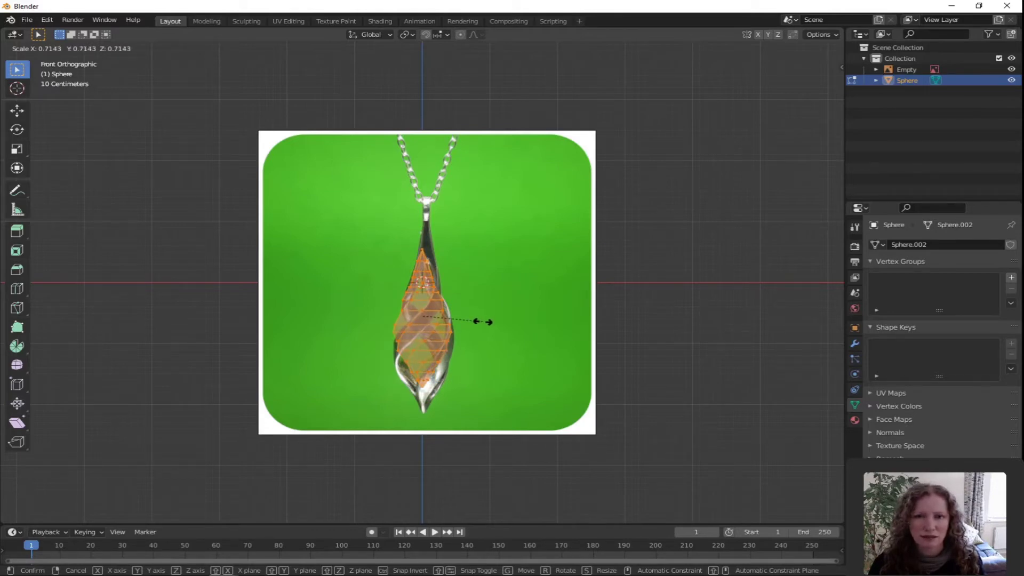
pyautogui.click(483, 321)
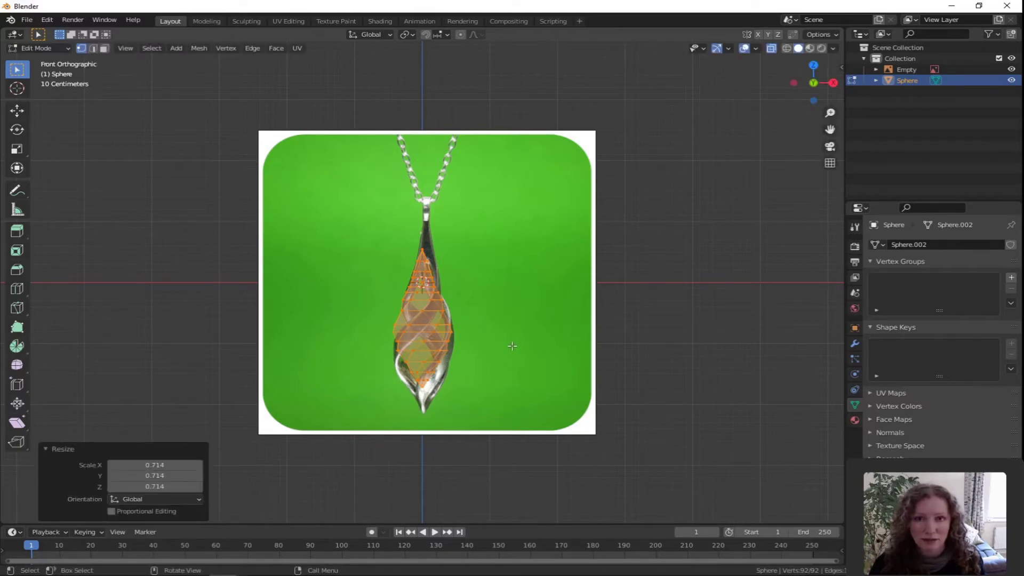
# - Stretch the whole mesh along Z by a factor of about 1.46 to match the pendant's length
pyautogui.press('s')
pyautogui.press('z')
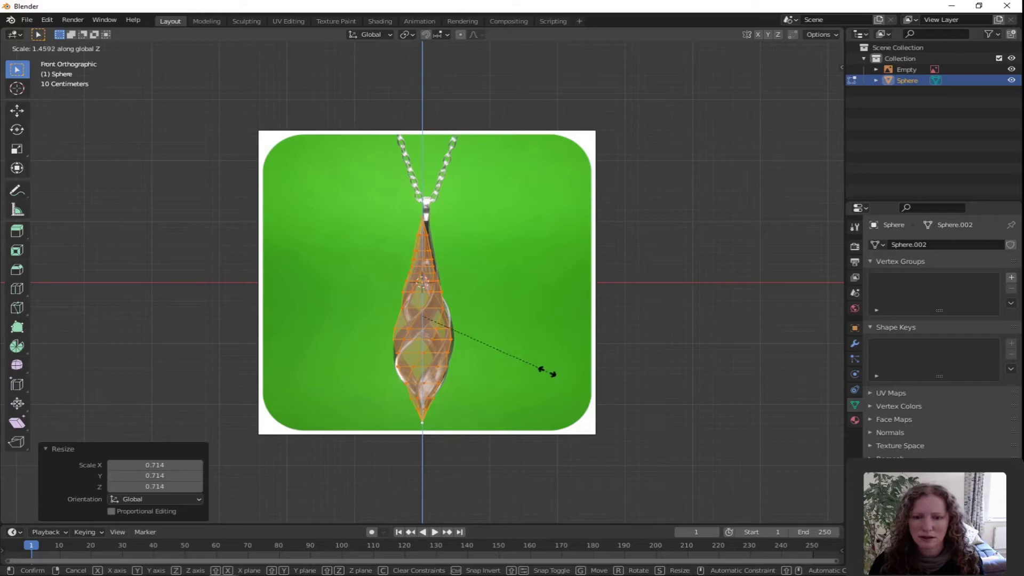
pyautogui.click(547, 371)
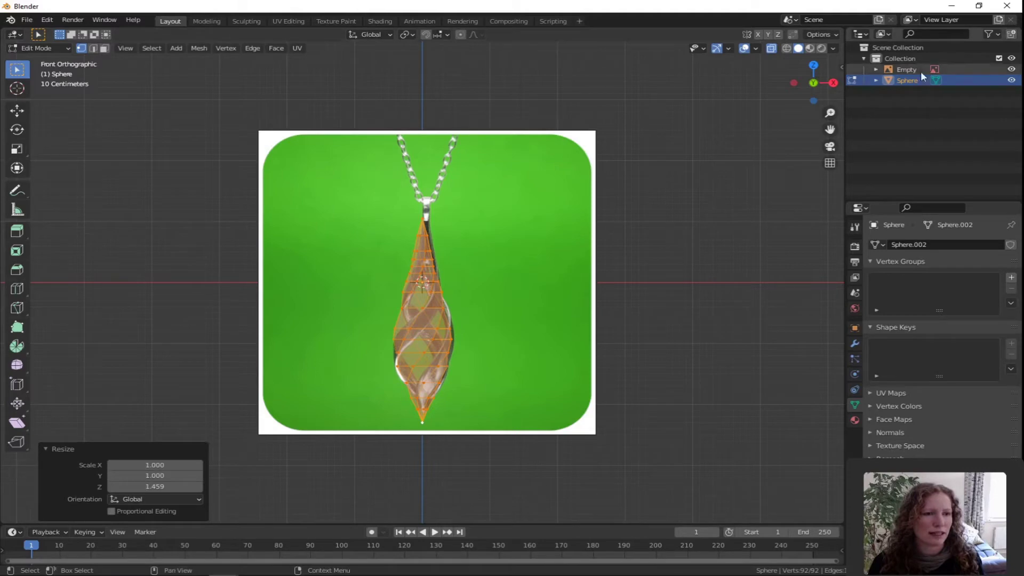
# - Hide the reference image Empty and turn off X-ray, leaving nothing selected on the mesh
pyautogui.click(1011, 70)
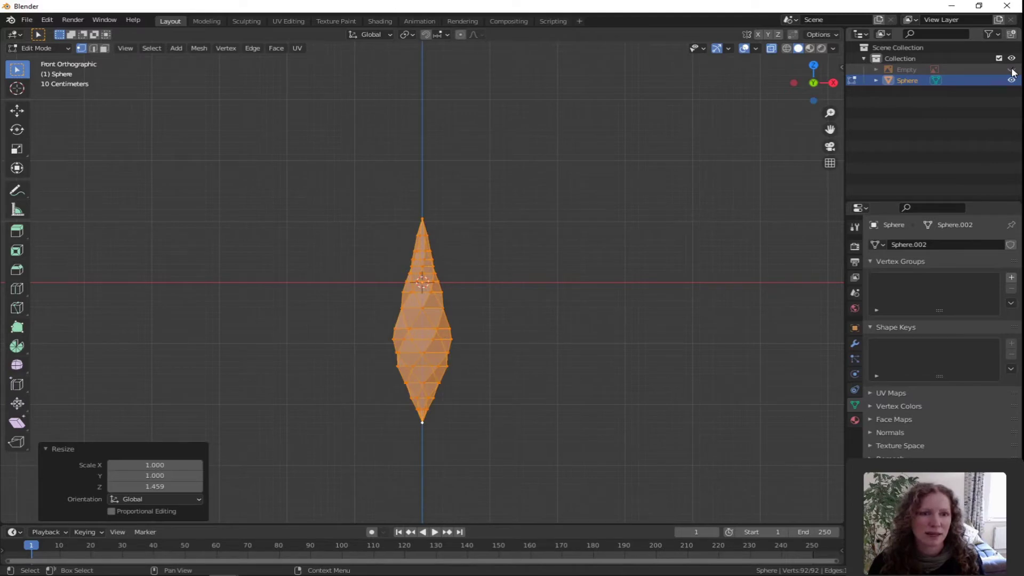
pyautogui.click(772, 47)
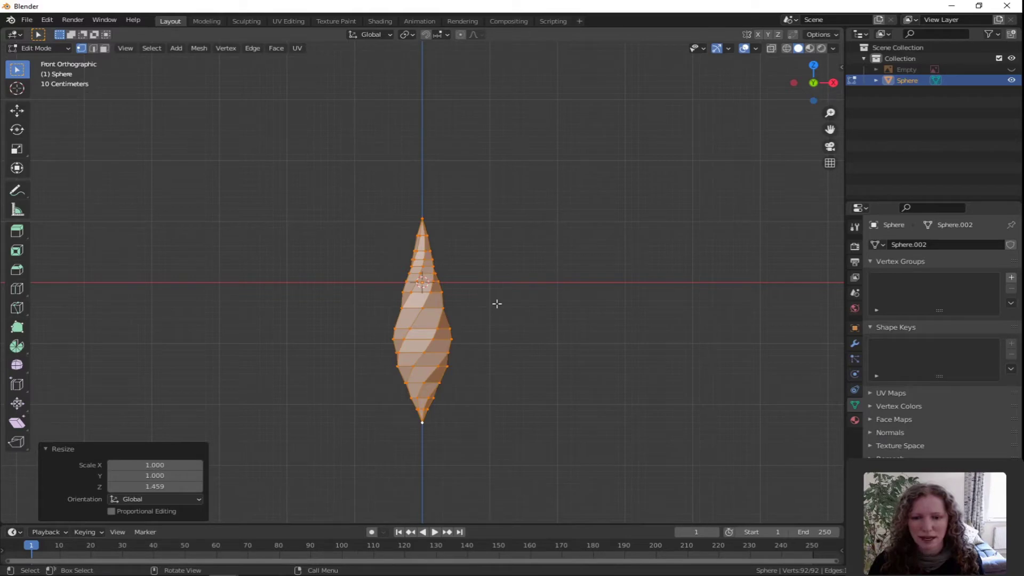
pyautogui.hotkey('alt', 'a')
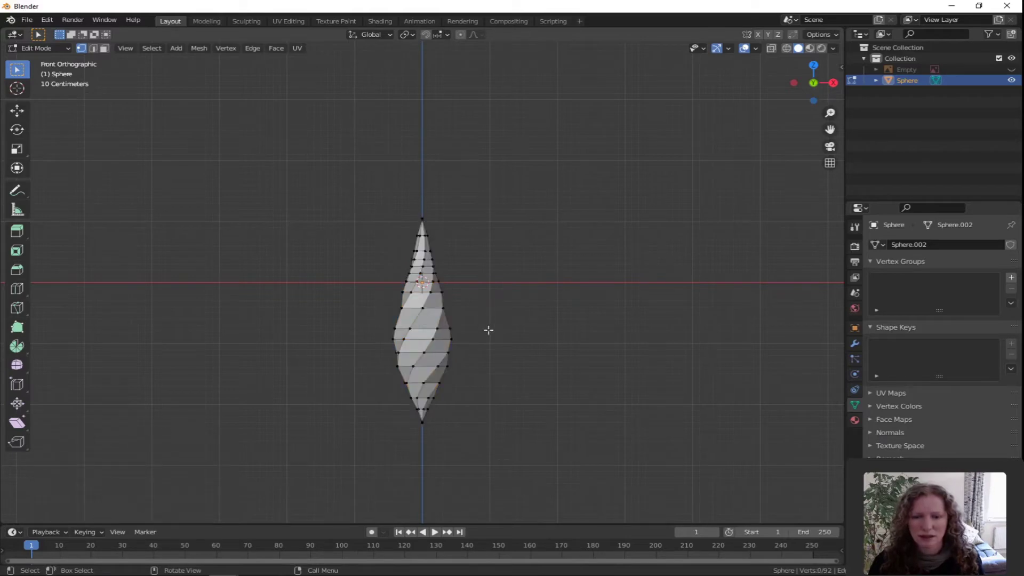
pyautogui.moveTo(483, 321)
pyautogui.mouseDown(button='middle')
pyautogui.moveTo(576, 345)
pyautogui.moveTo(706, 337)
pyautogui.moveTo(524, 347)
pyautogui.moveTo(331, 326)
pyautogui.moveTo(457, 290)
pyautogui.moveTo(535, 310)
pyautogui.moveTo(473, 321)
pyautogui.mouseUp(button='middle')
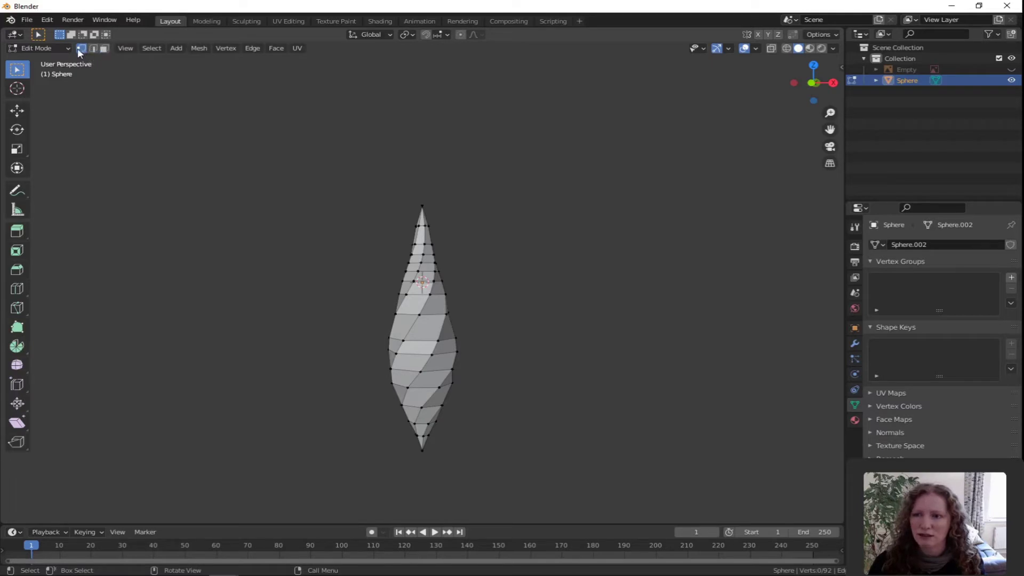
# - Delete the faces of one spiral strip, running from the lower swirl up around the mesh to just above the origin
pyautogui.click(104, 48)
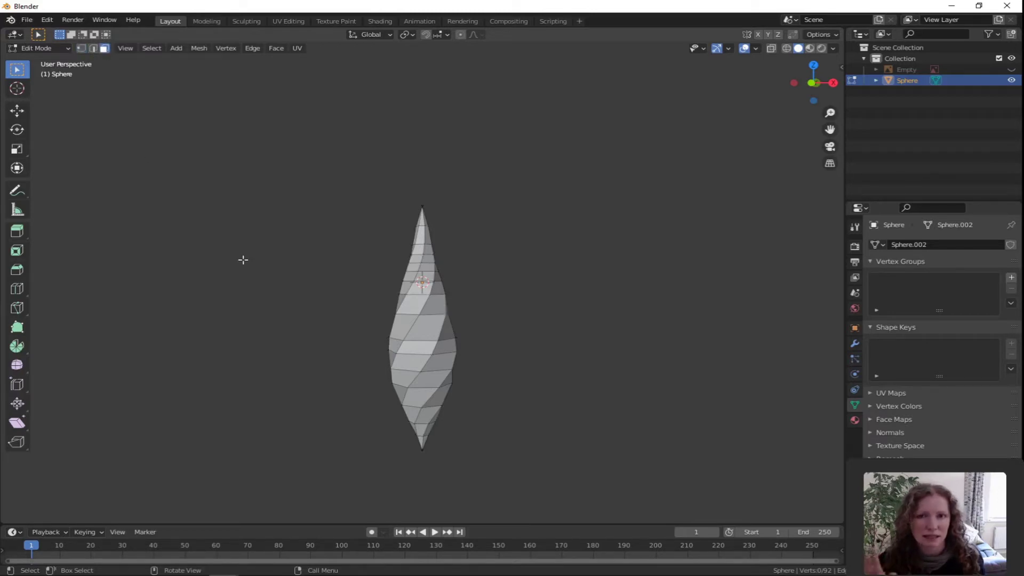
pyautogui.moveTo(312, 376); pyautogui.dragTo(422, 399, button='middle')
pyautogui.click(424, 393)
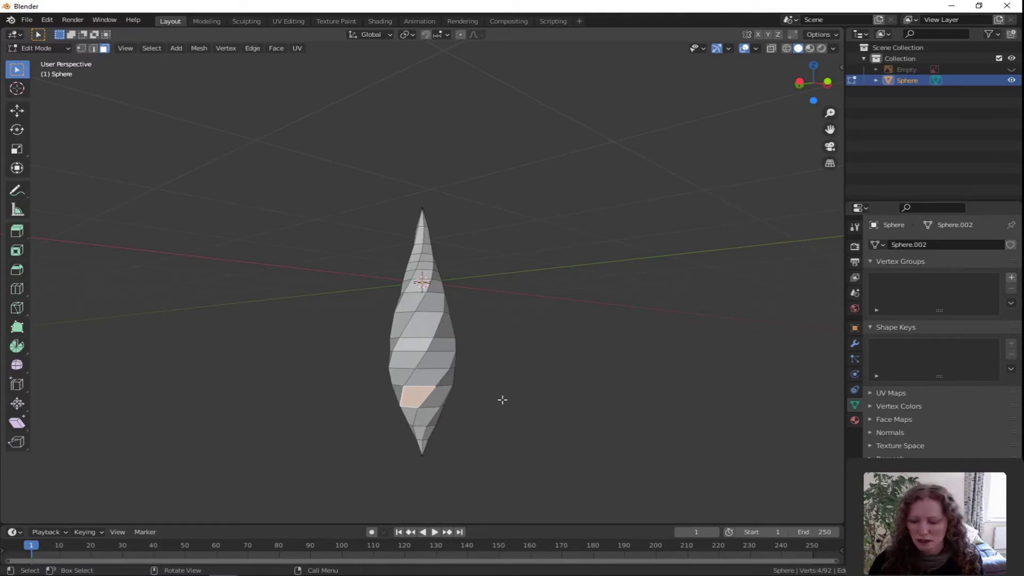
pyautogui.keyDown('shift'); pyautogui.click(427, 374); pyautogui.keyUp('shift')
pyautogui.keyDown('shift'); pyautogui.click(437, 362); pyautogui.keyUp('shift')
pyautogui.keyDown('shift'); pyautogui.click(443, 347); pyautogui.keyUp('shift')
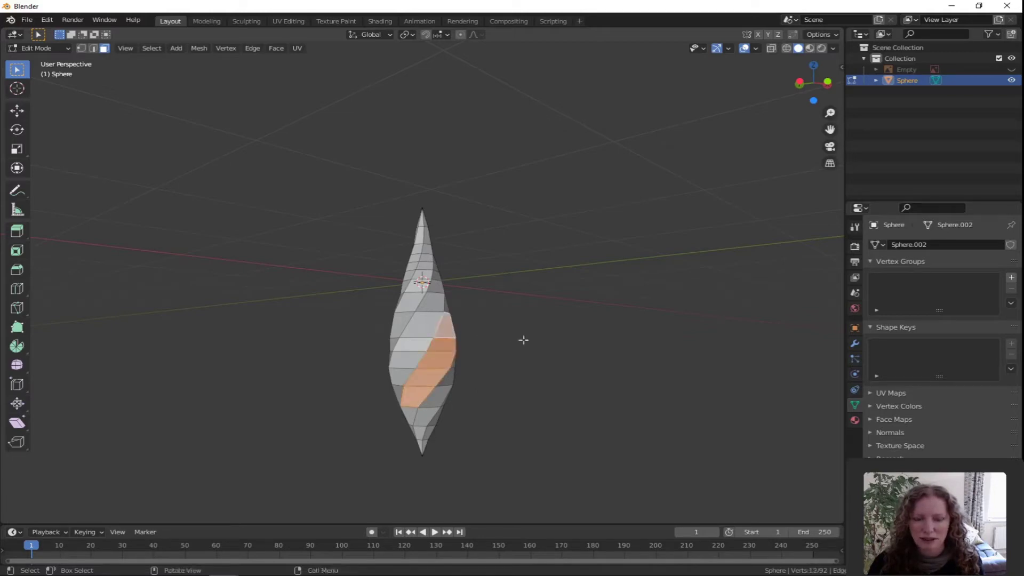
pyautogui.moveTo(524, 338); pyautogui.dragTo(415, 379, button='middle')
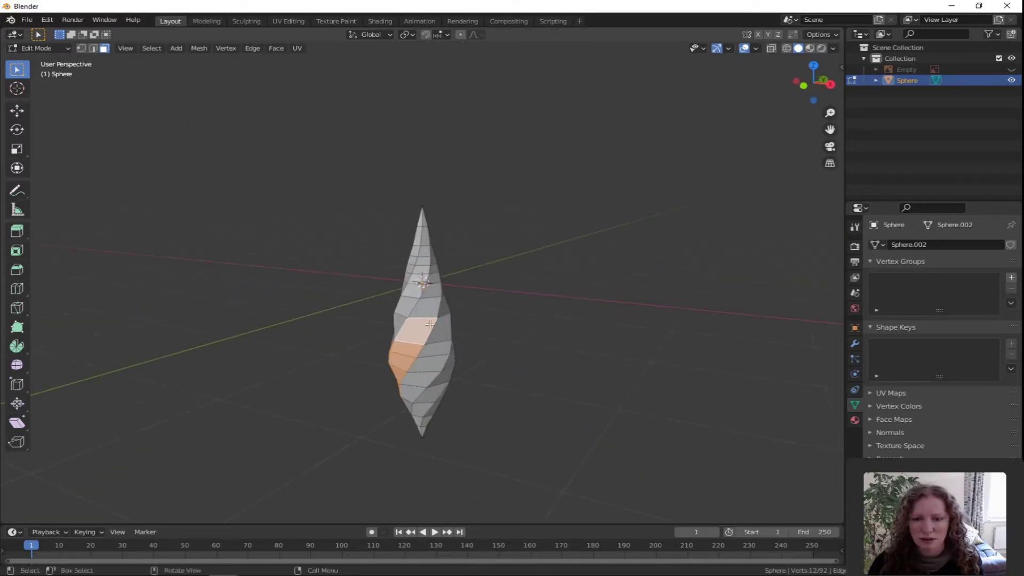
pyautogui.keyDown('shift'); pyautogui.click(436, 295); pyautogui.keyUp('shift')
pyautogui.keyDown('shift'); pyautogui.click(436, 288); pyautogui.keyUp('shift')
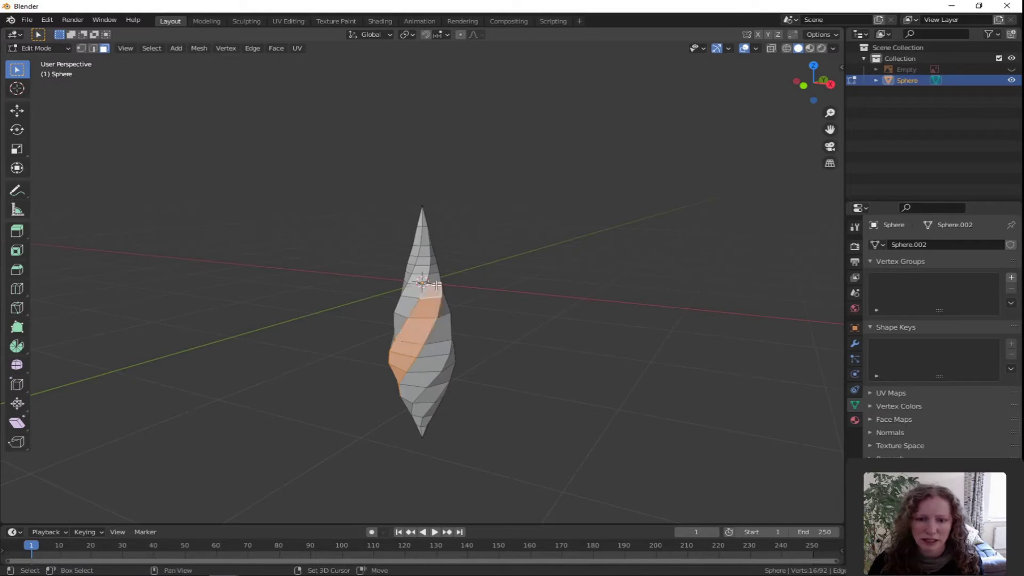
pyautogui.keyDown('shift'); pyautogui.click(432, 278); pyautogui.keyUp('shift')
pyautogui.keyDown('shift'); pyautogui.click(432, 270); pyautogui.keyUp('shift')
pyautogui.moveTo(498, 327); pyautogui.dragTo(581, 323, button='middle')
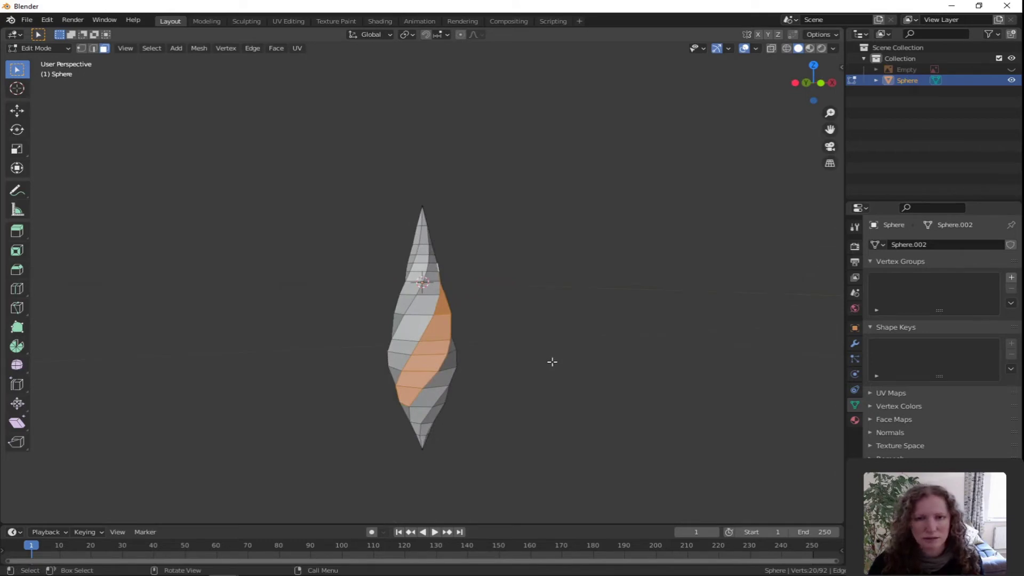
pyautogui.press('x')
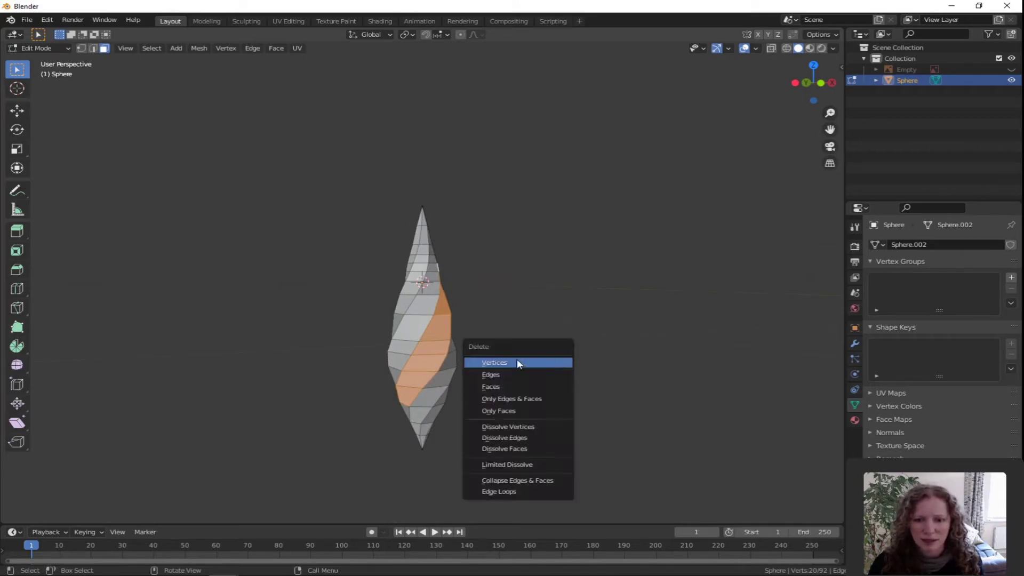
pyautogui.click(500, 387)
# - Delete the faces of a second spiral strip, skipping one strip from the first gap and stopping just above the origin
pyautogui.moveTo(500, 389); pyautogui.dragTo(526, 379, button='middle')
pyautogui.moveTo(436, 395); pyautogui.dragTo(440, 391, button='middle')
pyautogui.click(440, 391)
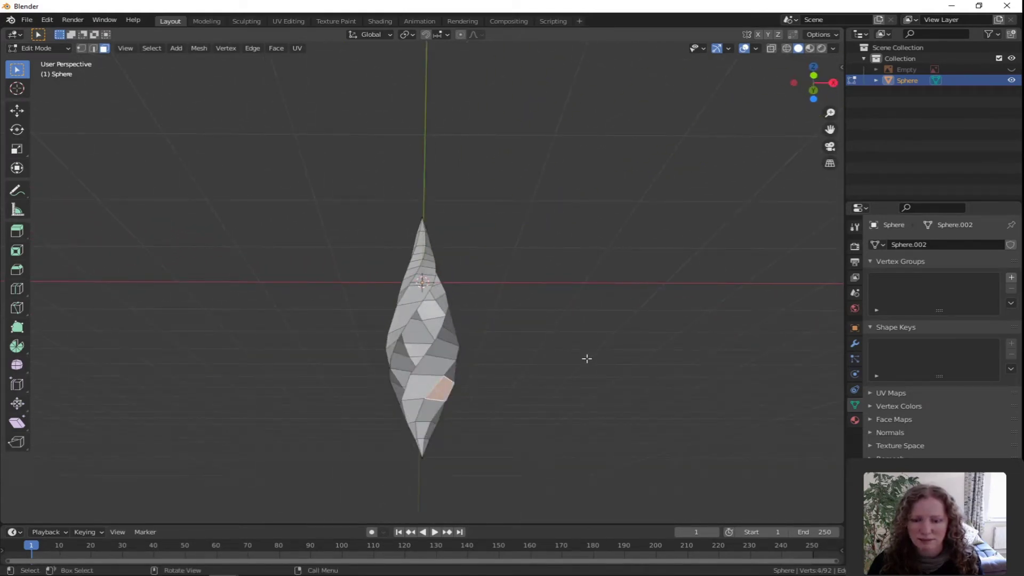
pyautogui.moveTo(585, 356); pyautogui.dragTo(429, 395, button='middle')
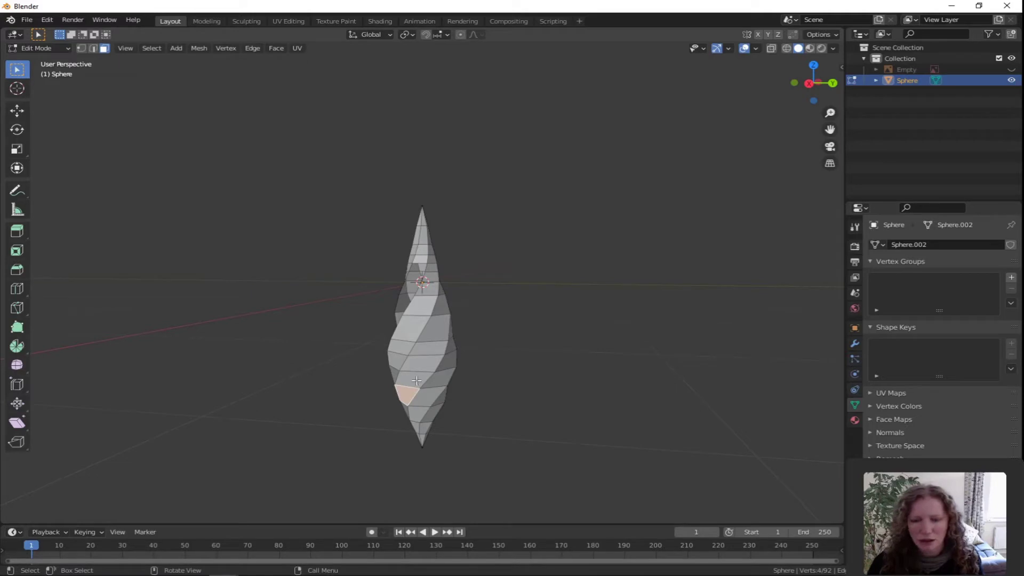
pyautogui.keyDown('shift'); pyautogui.click(414, 379); pyautogui.keyUp('shift')
pyautogui.keyDown('shift'); pyautogui.click(421, 365); pyautogui.keyUp('shift')
pyautogui.keyDown('shift'); pyautogui.click(429, 349); pyautogui.keyUp('shift')
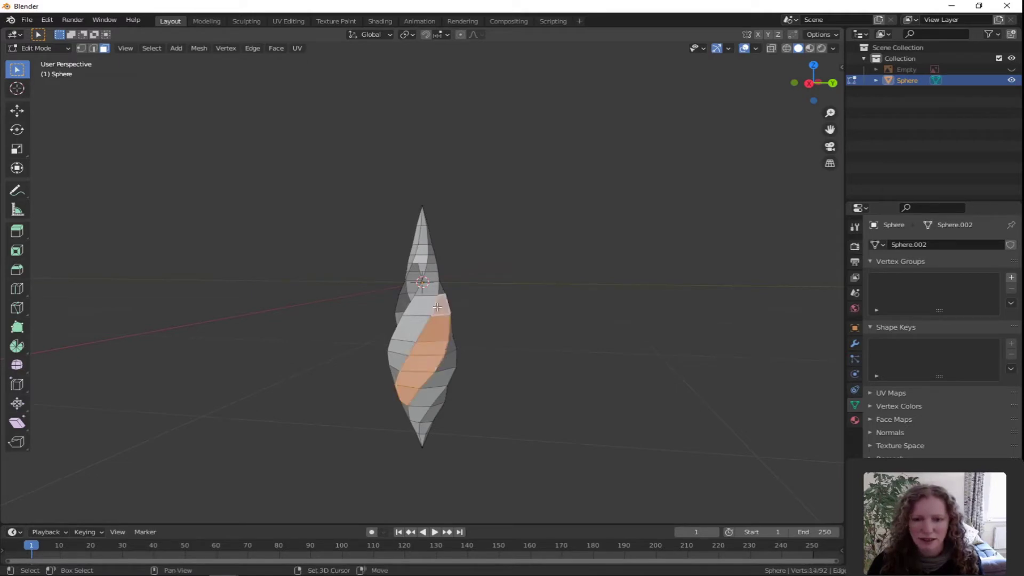
pyautogui.moveTo(523, 338)
pyautogui.mouseDown(button='middle')
pyautogui.moveTo(429, 295)
pyautogui.moveTo(528, 354)
pyautogui.moveTo(706, 350)
pyautogui.moveTo(518, 355)
pyautogui.mouseUp(button='middle')
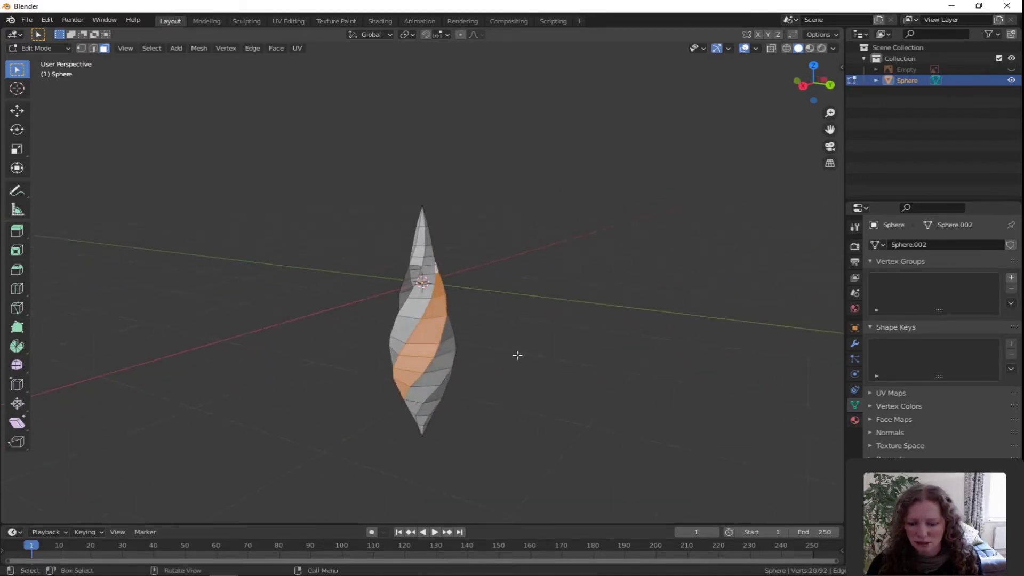
pyautogui.press('x')
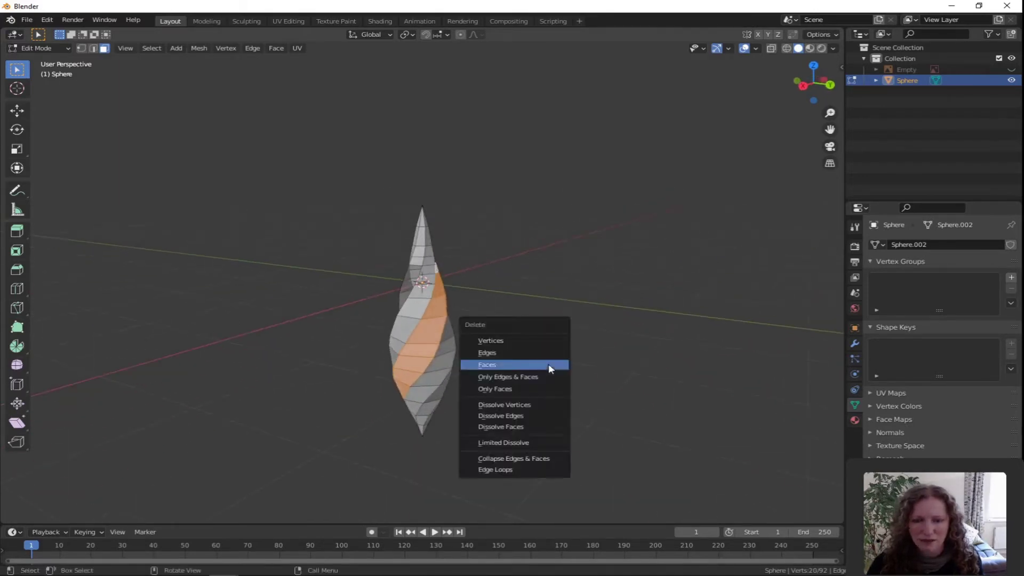
pyautogui.click(490, 366)
# - Delete the faces of the third alternate spiral strip, from the lower swirl up around the mesh to just above the origin
pyautogui.moveTo(503, 384); pyautogui.dragTo(454, 382, button='middle')
pyautogui.click(444, 381)
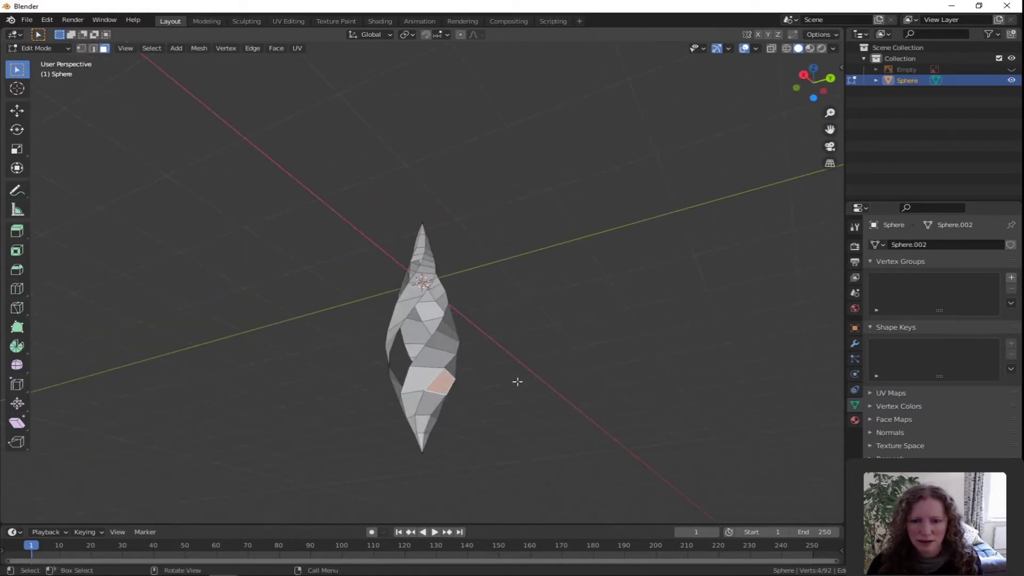
pyautogui.moveTo(517, 382); pyautogui.dragTo(438, 421, button='middle')
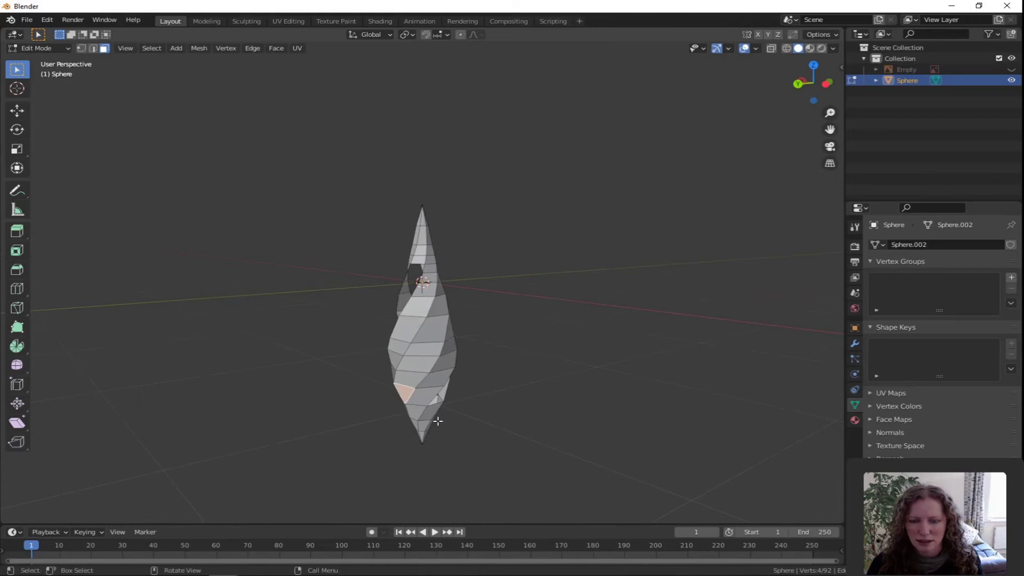
pyautogui.keyDown('shift'); pyautogui.click(415, 373); pyautogui.keyUp('shift')
pyautogui.keyDown('shift'); pyautogui.click(424, 356); pyautogui.keyUp('shift')
pyautogui.keyDown('shift'); pyautogui.click(430, 338); pyautogui.keyUp('shift')
pyautogui.keyDown('shift'); pyautogui.click(435, 323); pyautogui.keyUp('shift')
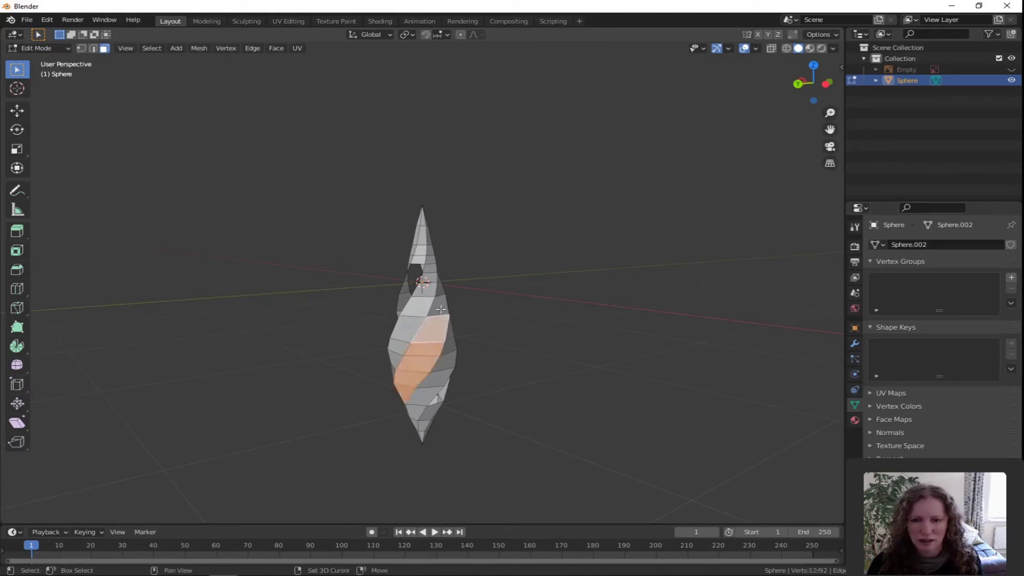
pyautogui.keyDown('shift'); pyautogui.click(442, 295); pyautogui.keyUp('shift')
pyautogui.keyDown('shift'); pyautogui.click(442, 294); pyautogui.keyUp('shift')
pyautogui.moveTo(512, 302); pyautogui.dragTo(470, 313, button='middle')
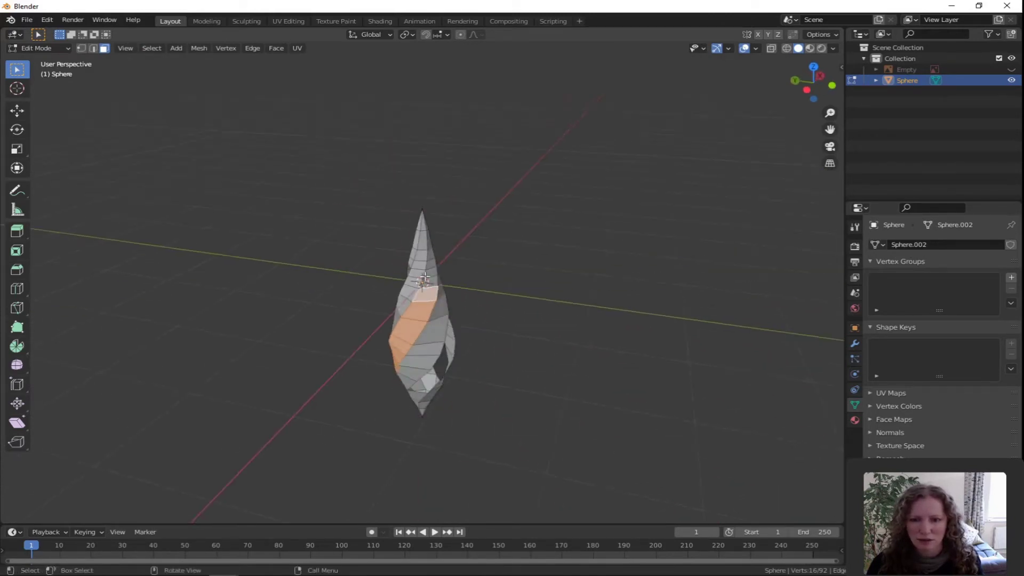
pyautogui.keyDown('shift'); pyautogui.click(429, 276); pyautogui.keyUp('shift')
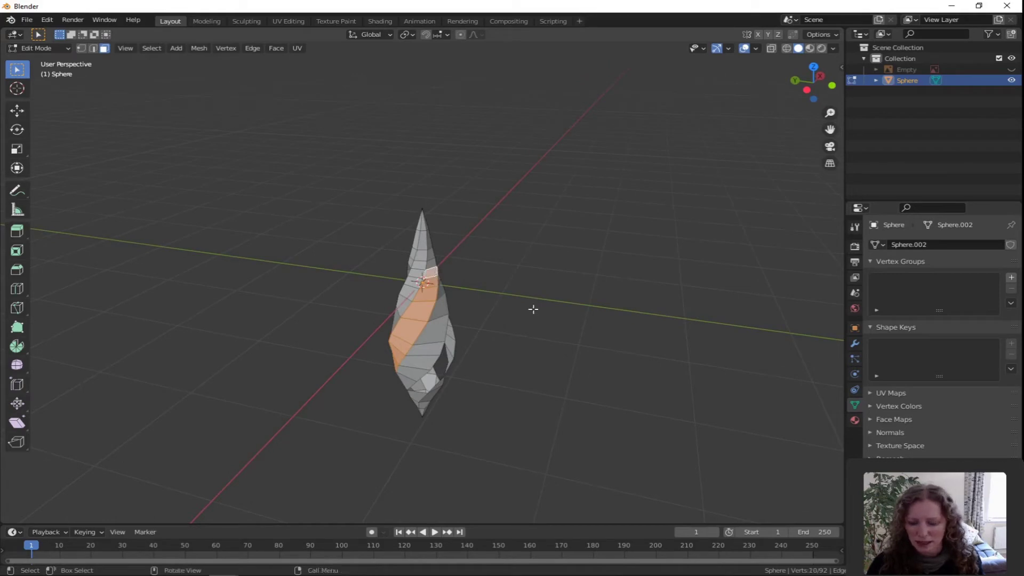
pyautogui.press('x')
pyautogui.click(491, 308)
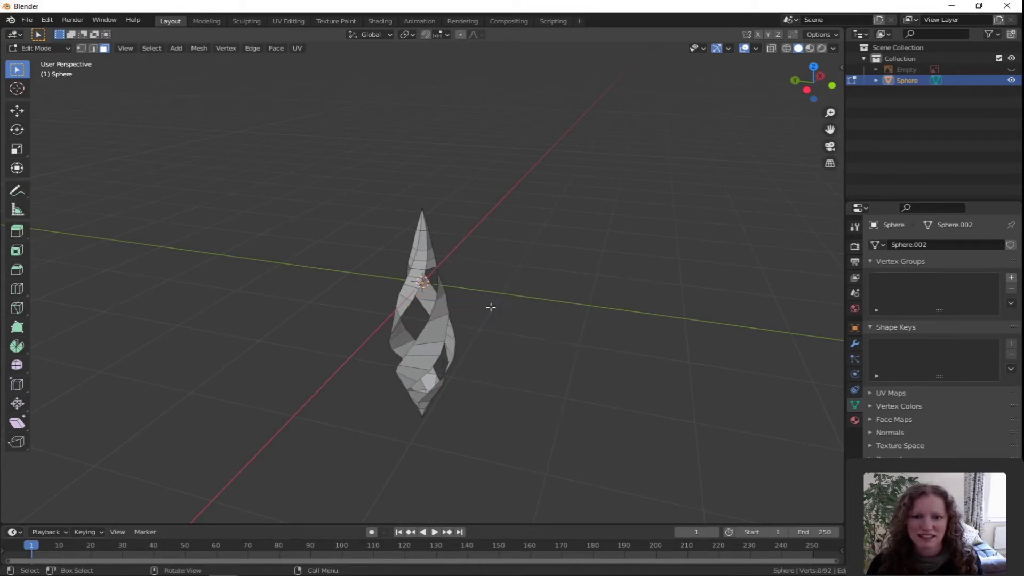
# - Extend the three spiral gaps downward by deleting one more face at the lower end of each
pyautogui.moveTo(446, 398); pyautogui.dragTo(577, 362, button='middle')
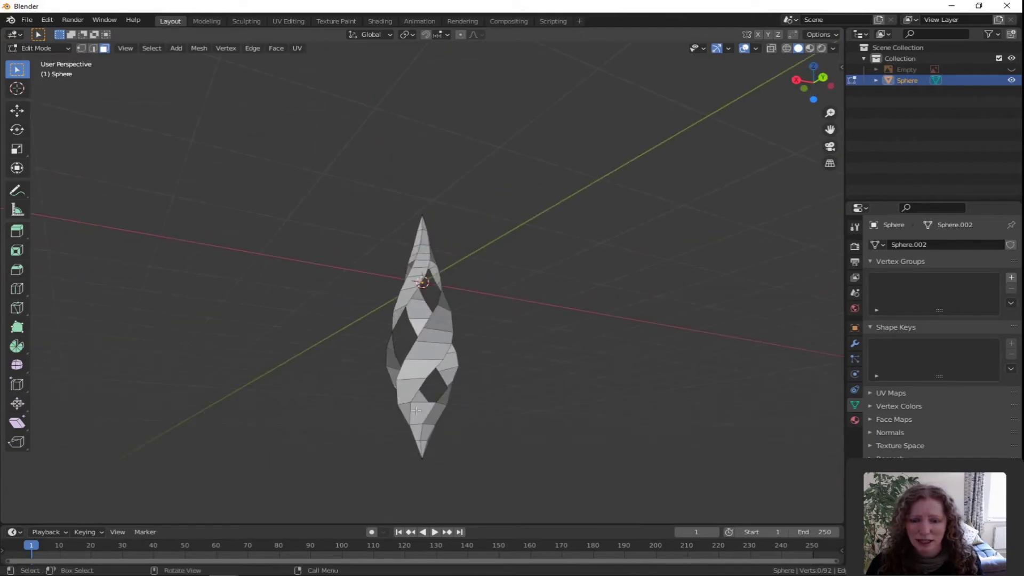
pyautogui.moveTo(420, 410)
pyautogui.mouseDown(button='middle')
pyautogui.moveTo(377, 421)
pyautogui.moveTo(491, 414)
pyautogui.moveTo(420, 421)
pyautogui.moveTo(539, 430)
pyautogui.moveTo(435, 419)
pyautogui.mouseUp(button='middle')
pyautogui.click(420, 422)
pyautogui.keyDown('shift'); pyautogui.click(412, 411); pyautogui.keyUp('shift')
pyautogui.keyDown('shift'); pyautogui.click(419, 414); pyautogui.keyUp('shift')
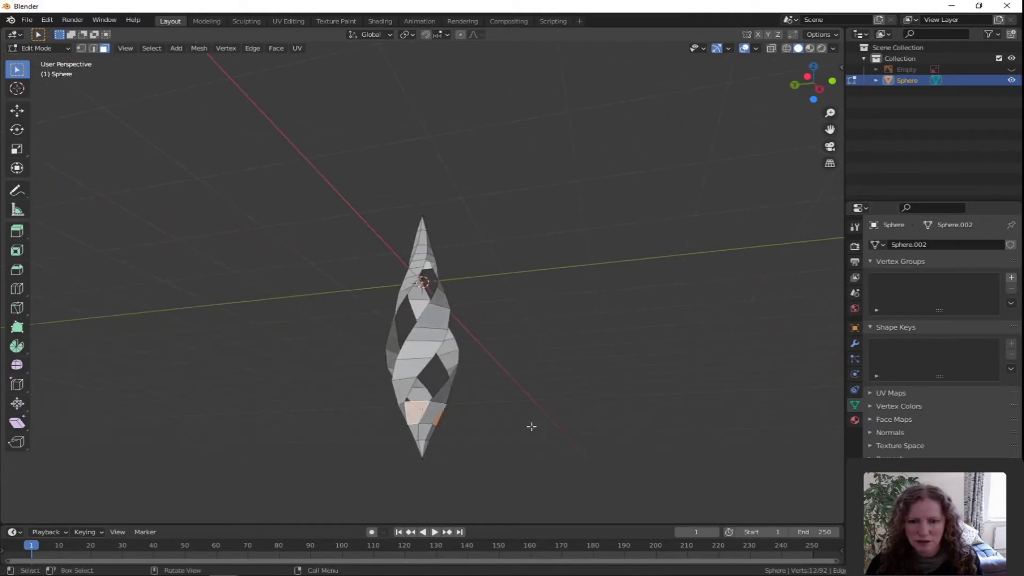
pyautogui.press('x')
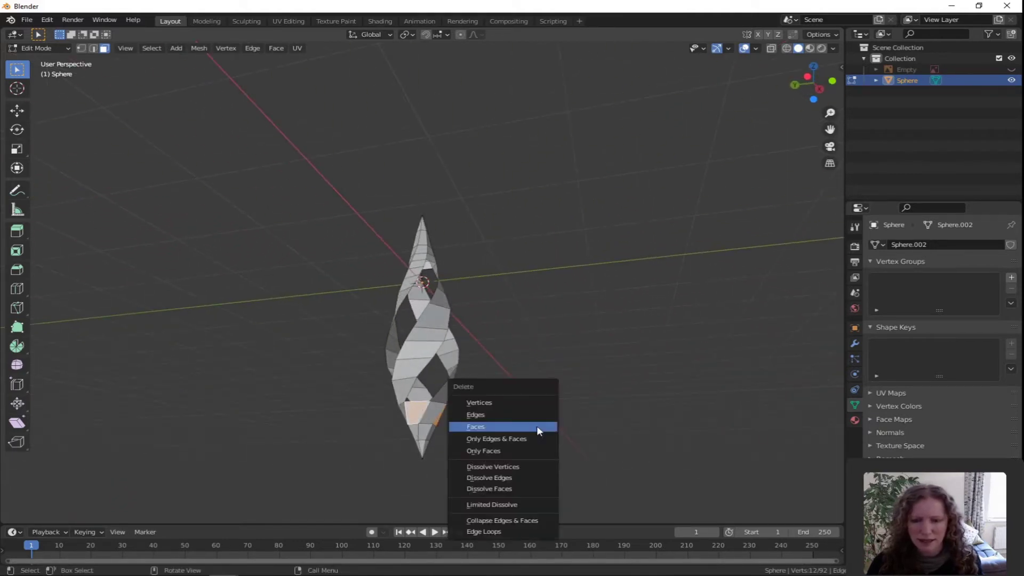
pyautogui.click(485, 428)
# - Extend the three spiral gaps upward by deleting one more face at the upper end of each
pyautogui.moveTo(587, 354); pyautogui.dragTo(485, 336, button='middle')
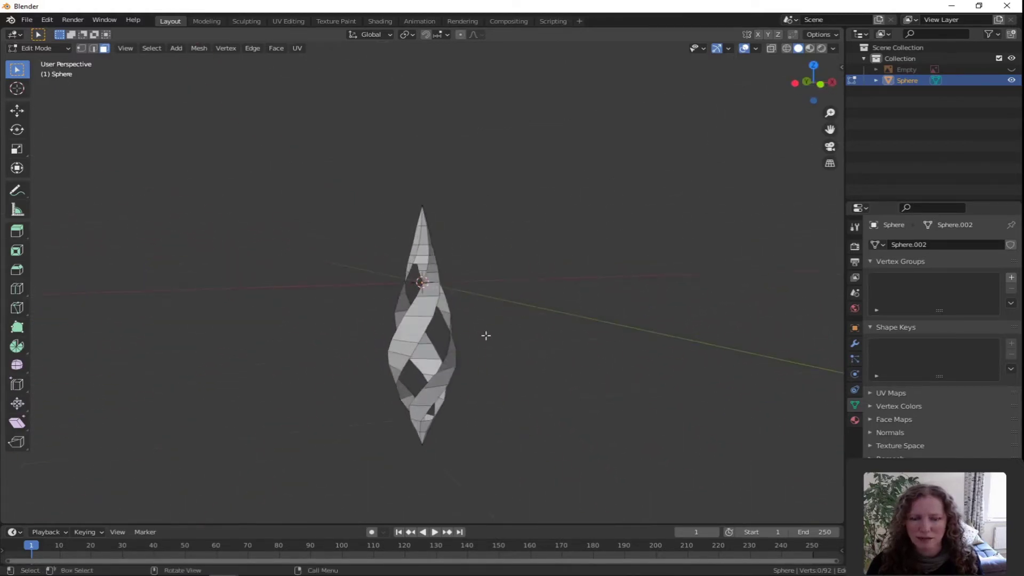
pyautogui.keyDown('shift'); pyautogui.click(423, 258); pyautogui.keyUp('shift')
pyautogui.moveTo(507, 296); pyautogui.dragTo(368, 306, button='middle')
pyautogui.keyDown('shift'); pyautogui.click(430, 261); pyautogui.keyUp('shift')
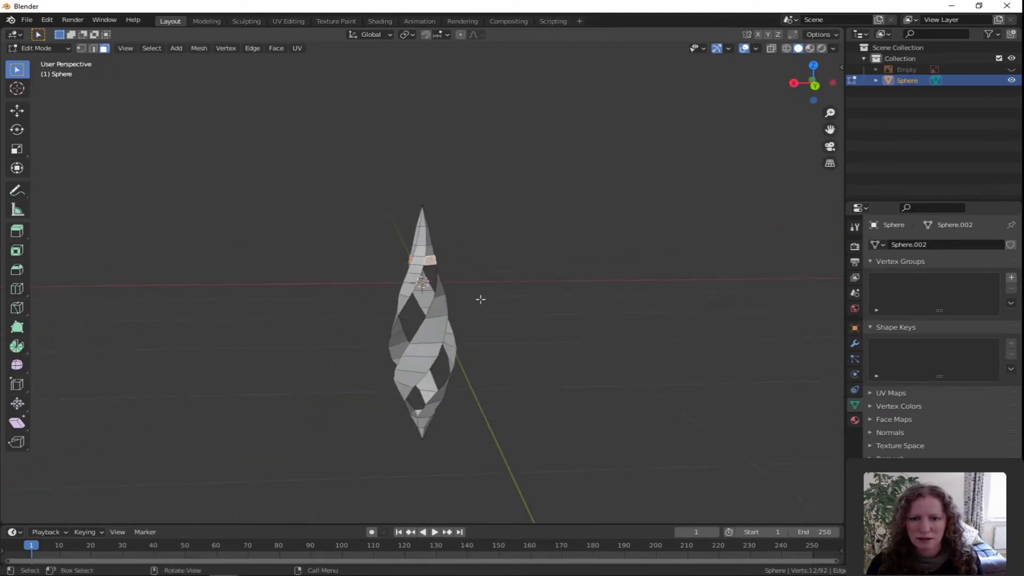
pyautogui.press('x')
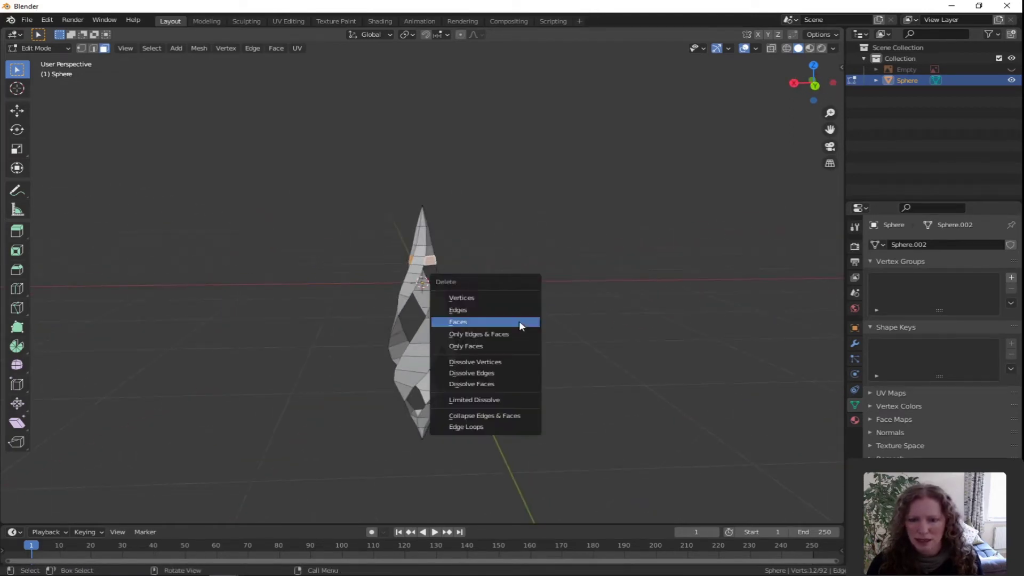
pyautogui.click(457, 308)
# - Add a Solidify modifier to the swirl mesh and set its thickness to -0.14 m
pyautogui.moveTo(458, 319); pyautogui.dragTo(572, 402, button='middle')
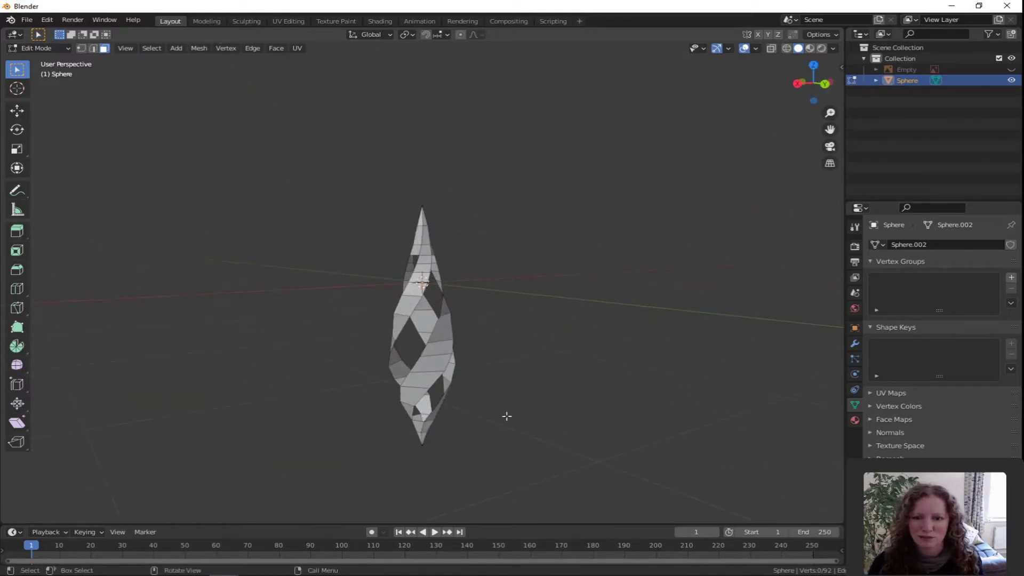
pyautogui.moveTo(505, 413)
pyautogui.mouseDown(button='middle')
pyautogui.moveTo(676, 414)
pyautogui.moveTo(516, 415)
pyautogui.mouseUp(button='middle')
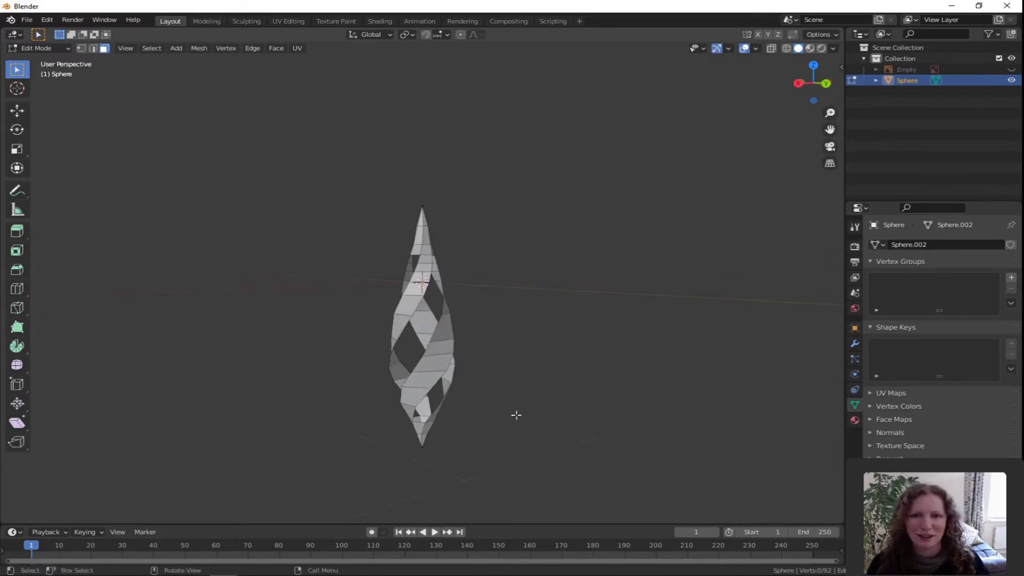
pyautogui.press('KP_1')
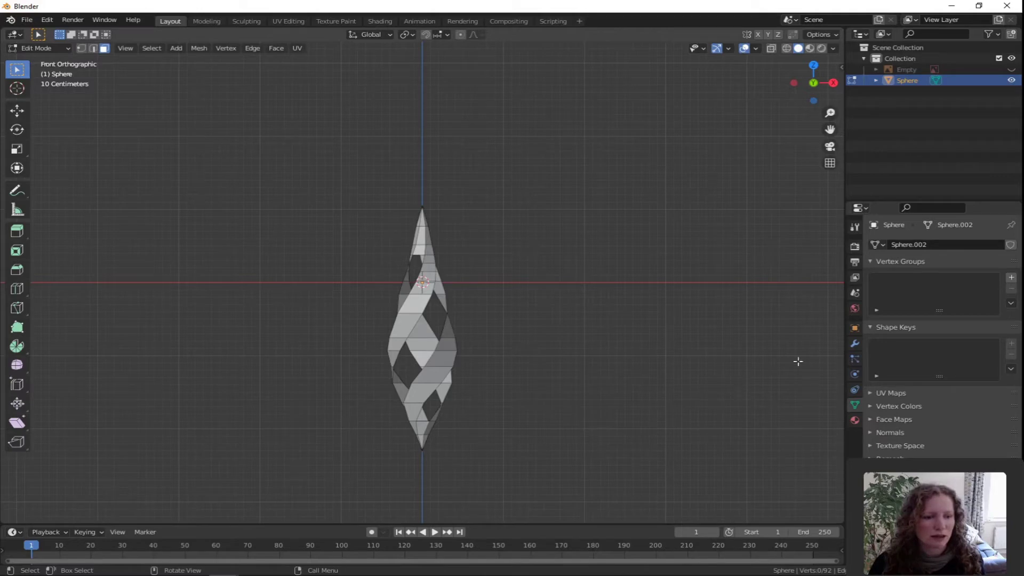
pyautogui.click(853, 344)
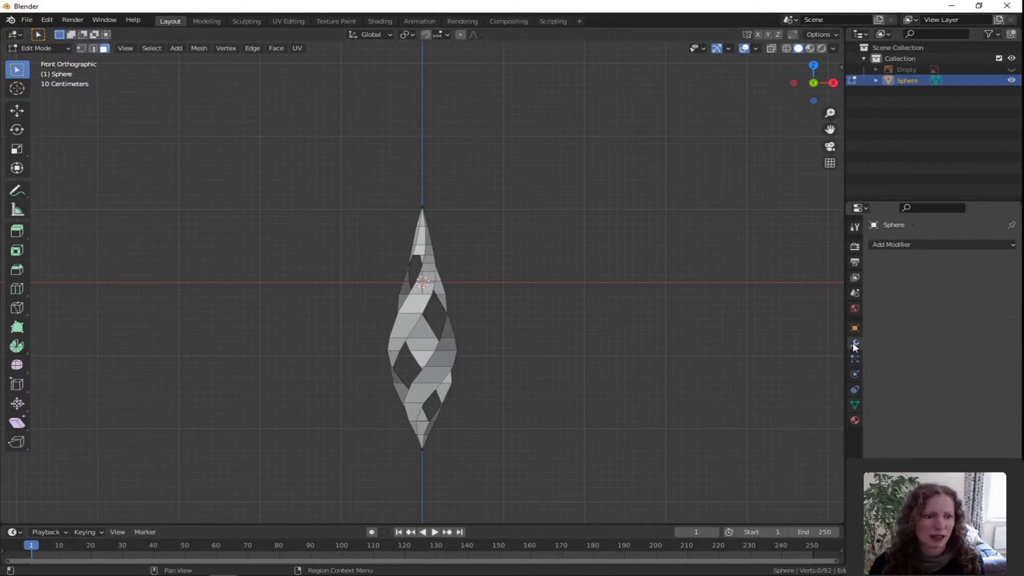
pyautogui.click(928, 246)
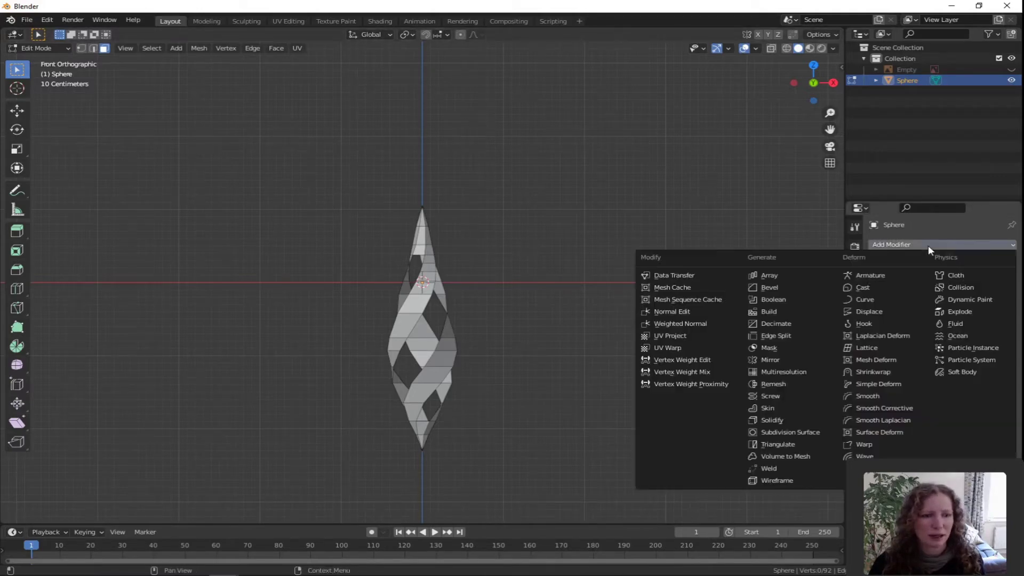
pyautogui.click(773, 420)
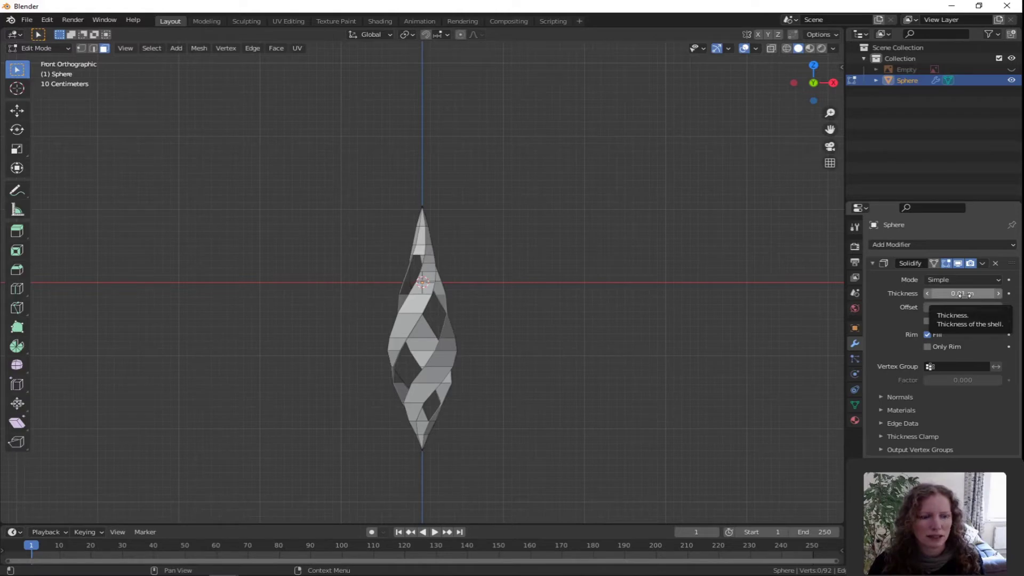
pyautogui.moveTo(964, 294); pyautogui.dragTo(922, 294)
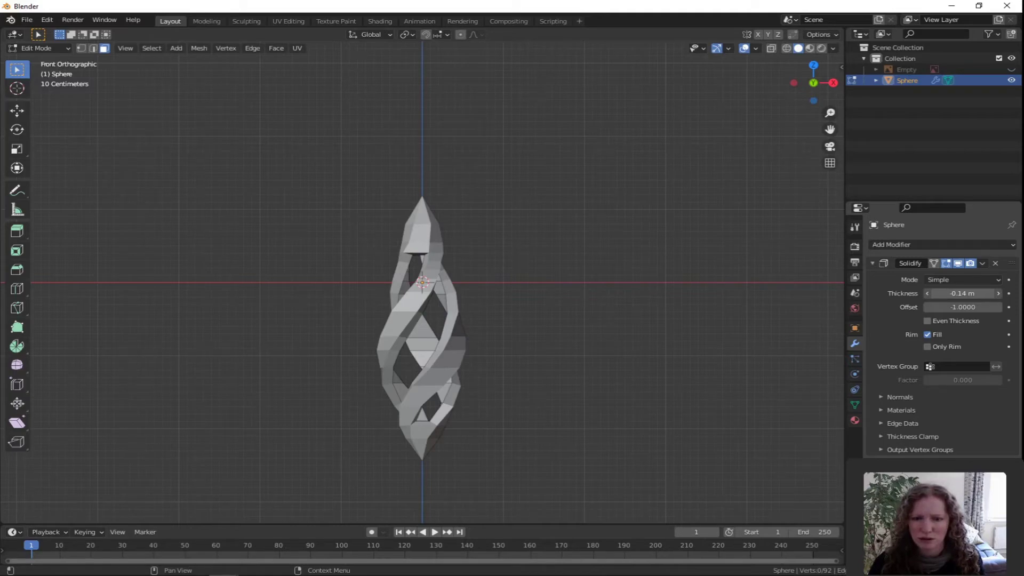
pyautogui.moveTo(922, 295); pyautogui.dragTo(955, 295)
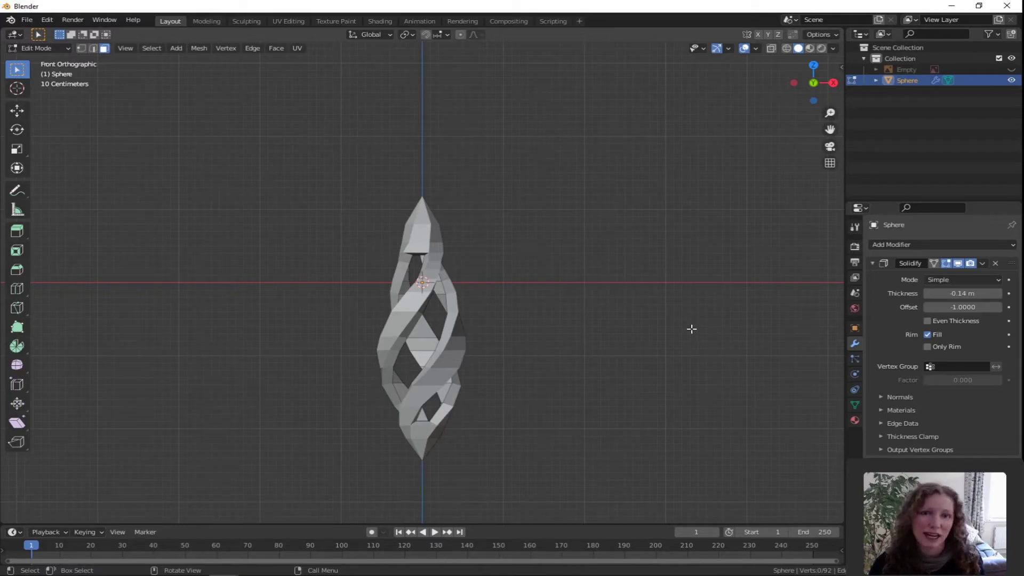
# - Smooth the thickened swirl with a Subdivision Surface modifier at level 3
pyautogui.click(916, 243)
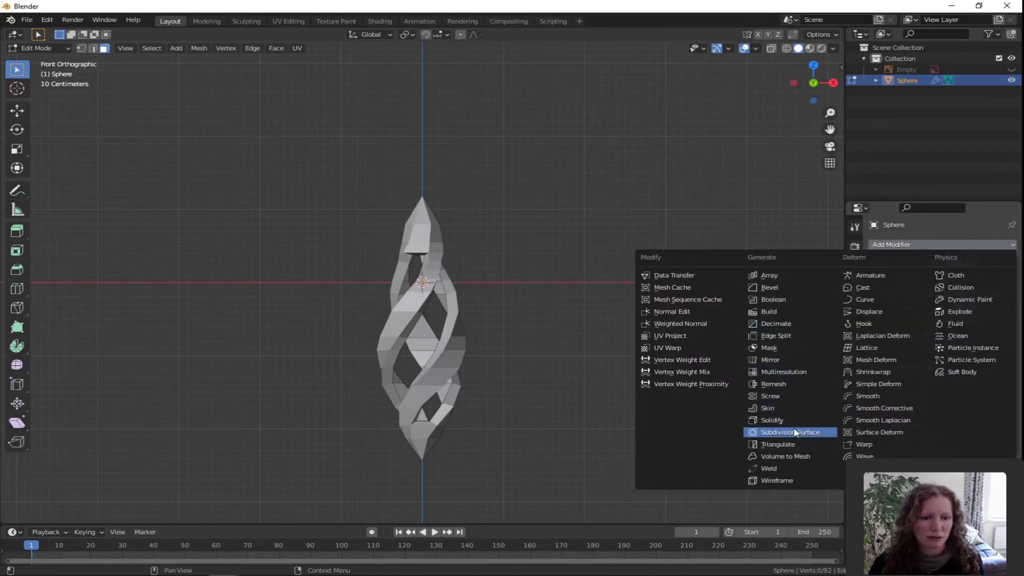
pyautogui.click(772, 420)
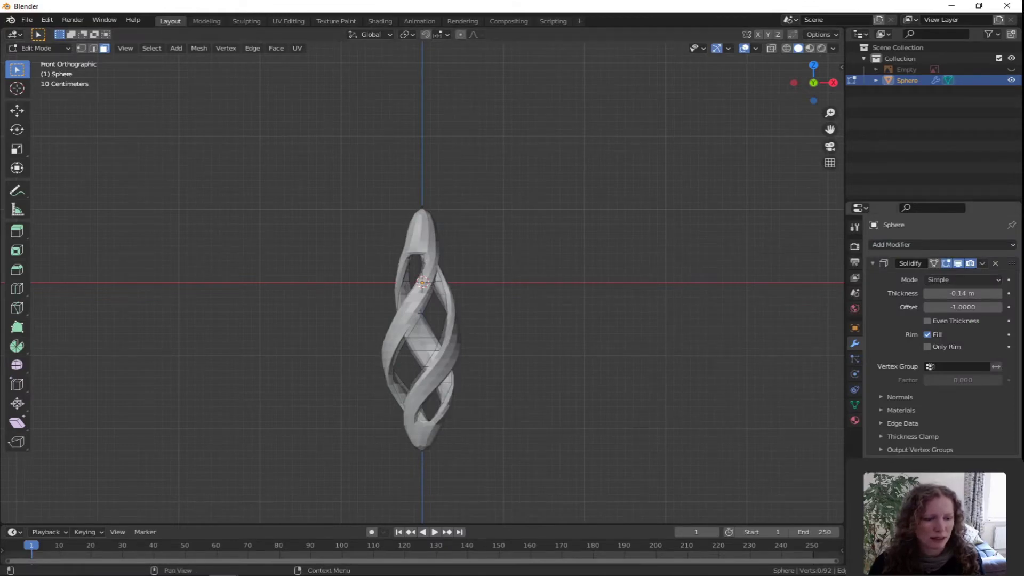
pyautogui.hotkey('ctrl', '1')
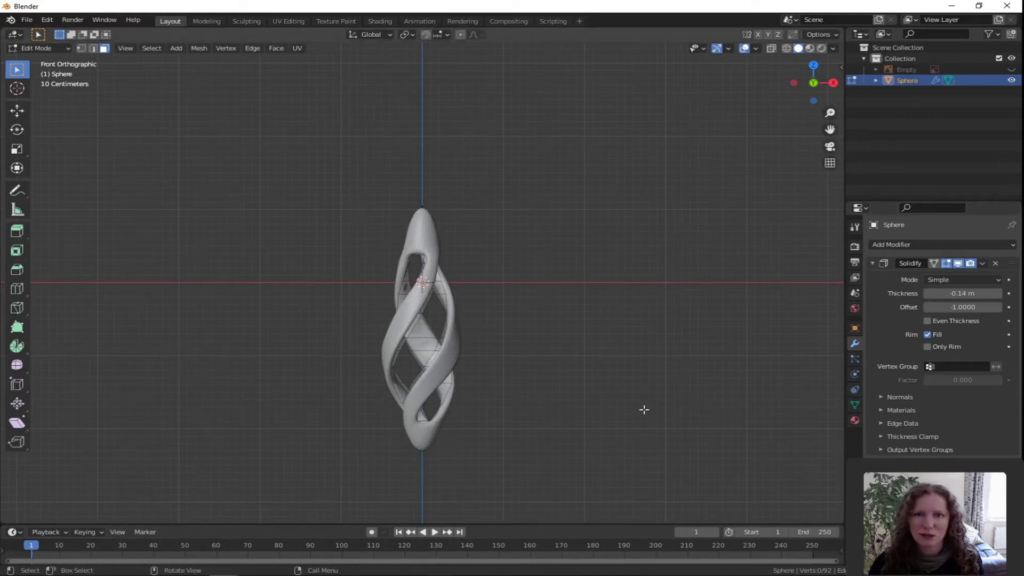
pyautogui.moveTo(585, 327); pyautogui.dragTo(683, 359, button='middle')
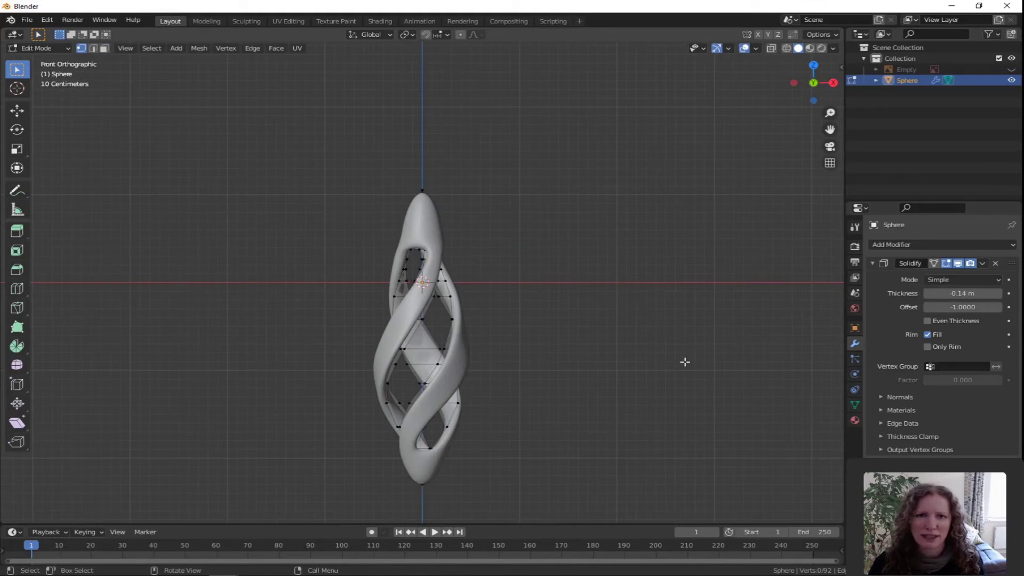
# - Apply the Solidify modifier in Object Mode and return to Edit Mode on the thickened mesh
pyautogui.press('Tab')
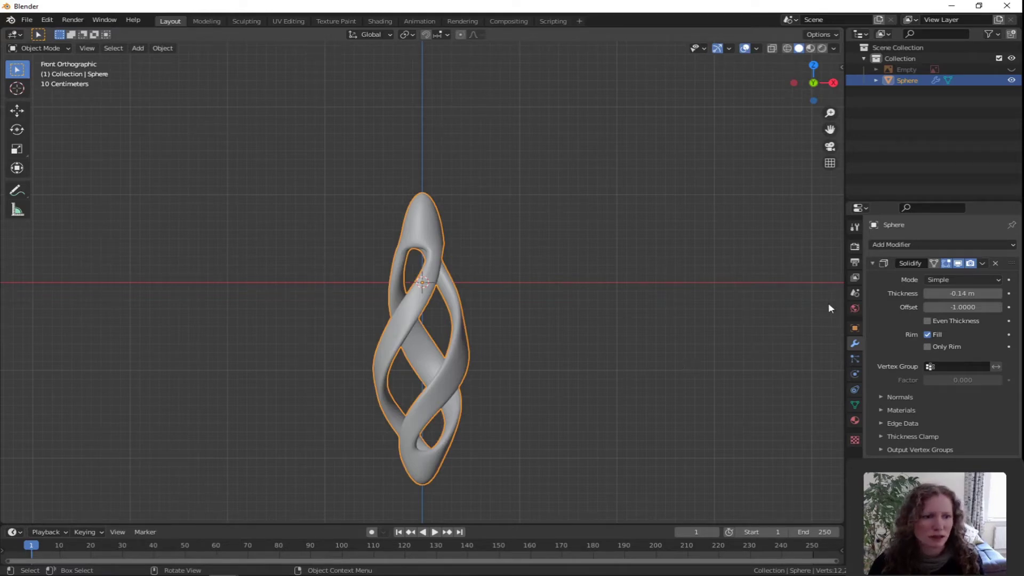
pyautogui.click(982, 262)
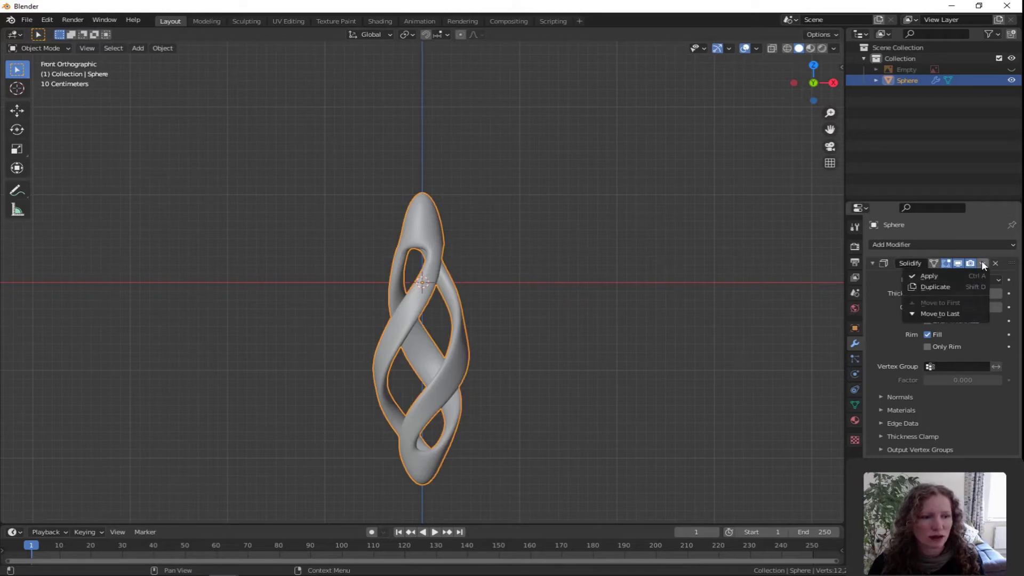
pyautogui.click(932, 276)
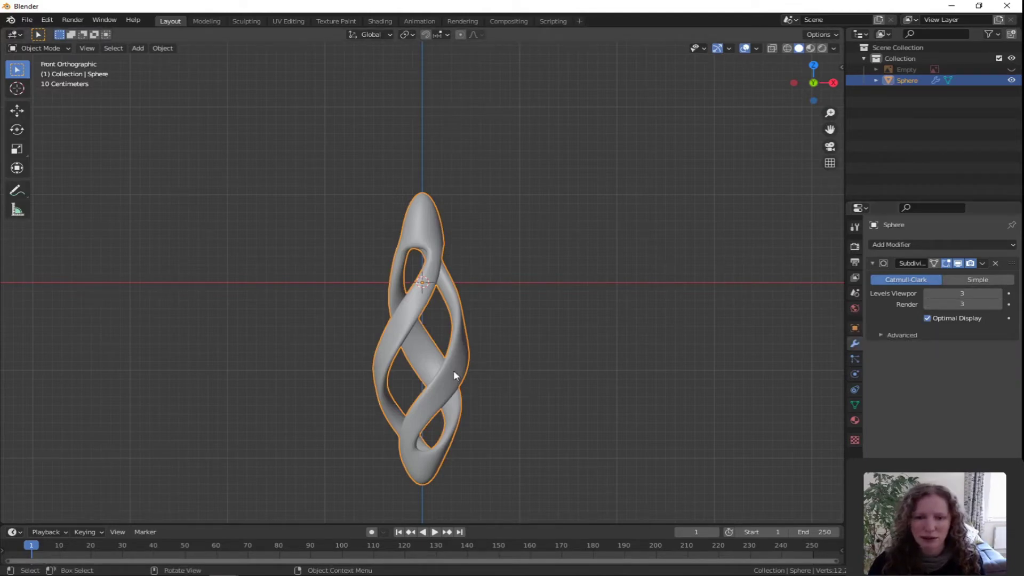
pyautogui.press('Tab')
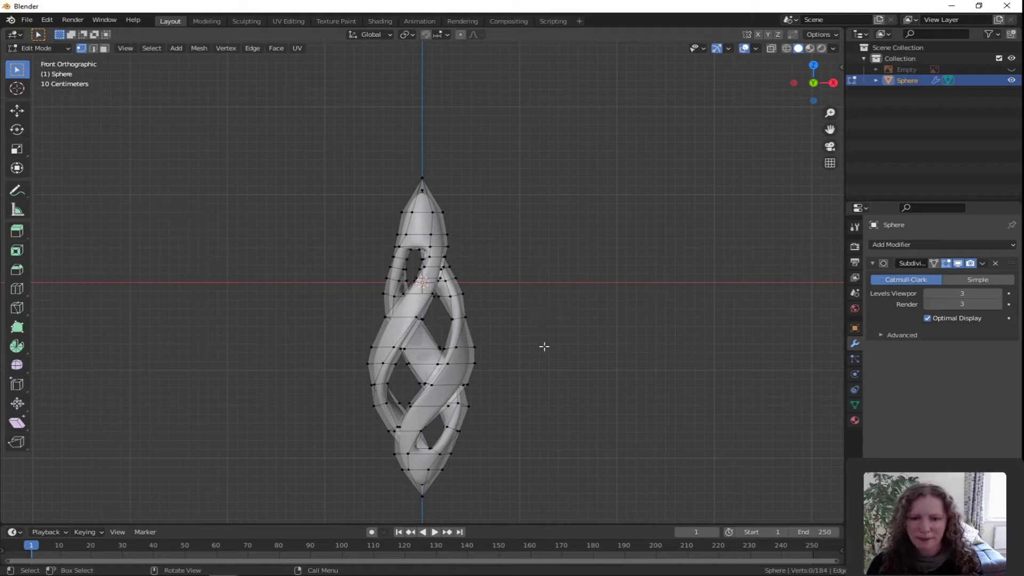
pyautogui.scroll(-2, 516, 422)
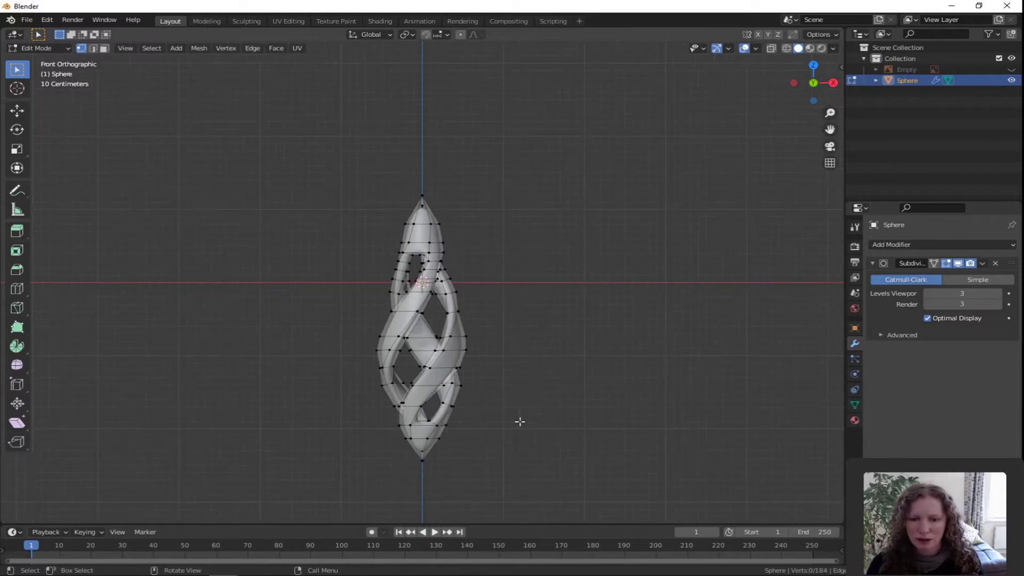
pyautogui.scroll(1, 516, 421)
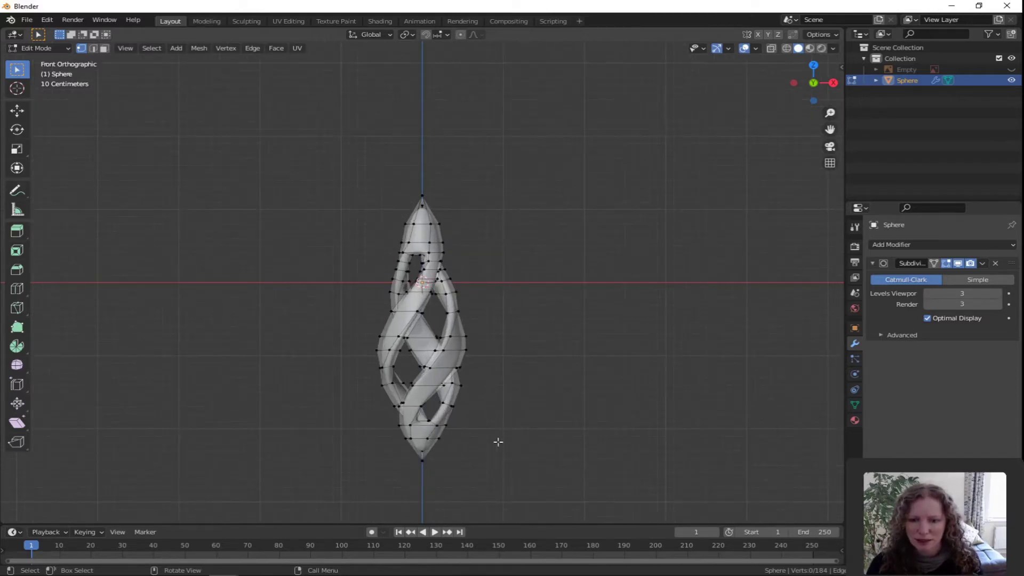
# - Lower the vertex at the pendant's bottom tip by about 0.42 m along the Z axis, then deselect it
pyautogui.click(424, 466)
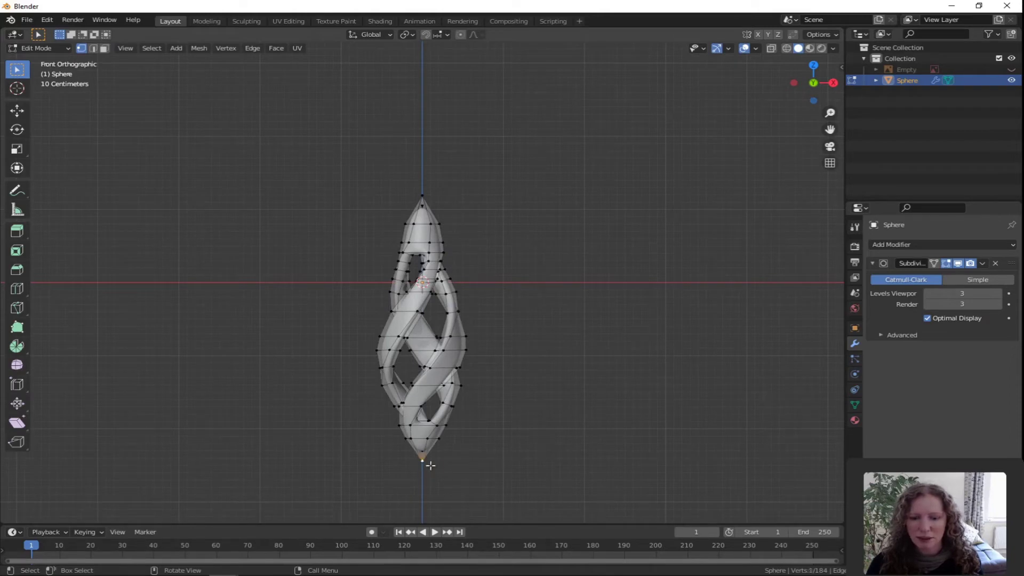
pyautogui.press('g')
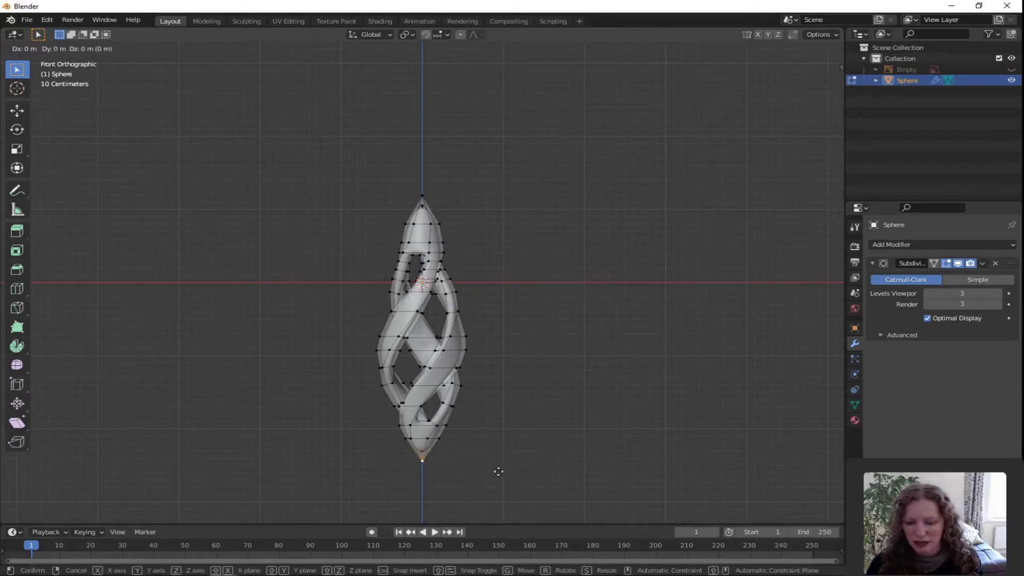
pyautogui.press('z')
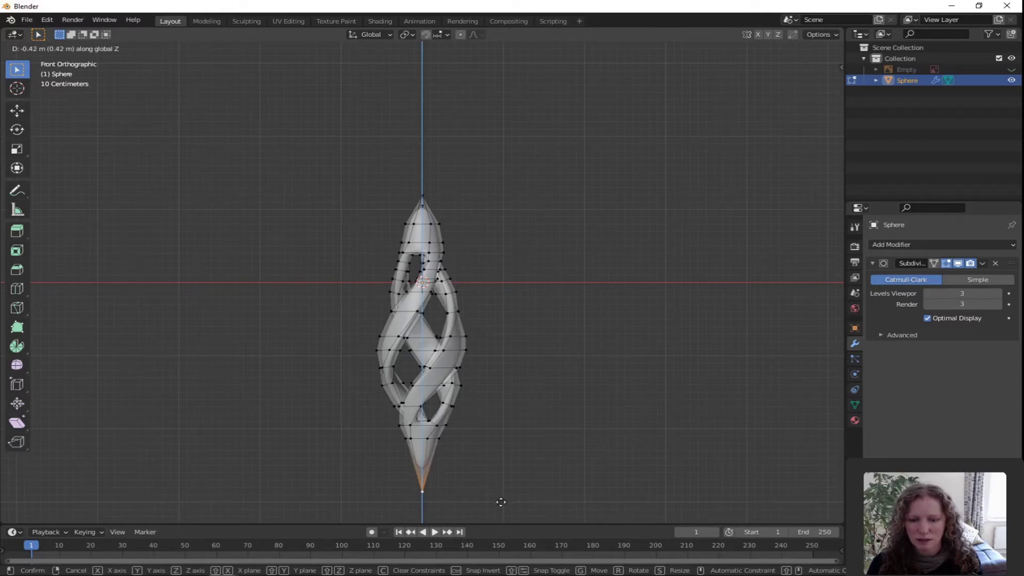
pyautogui.click(500, 501)
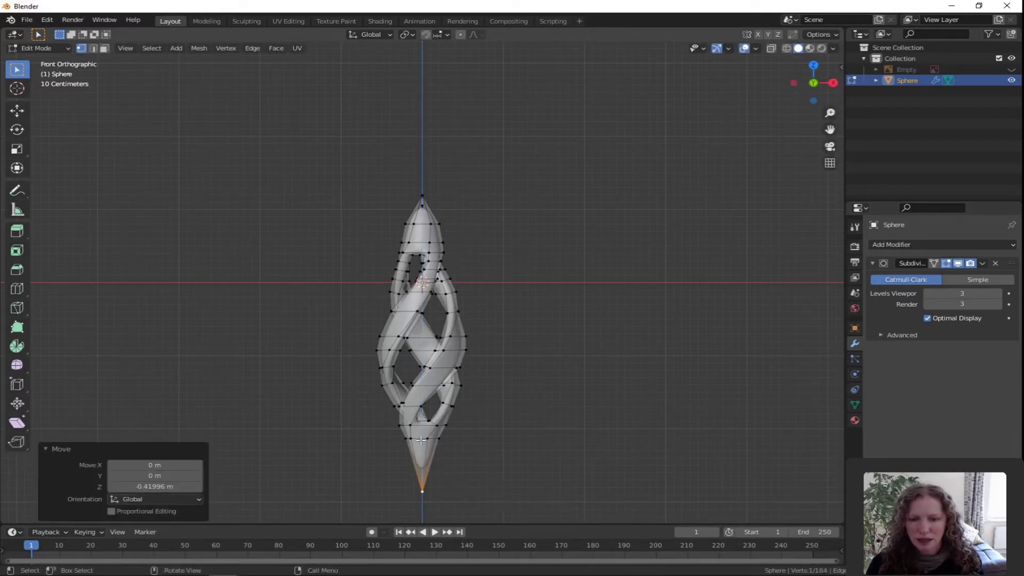
pyautogui.click(452, 451)
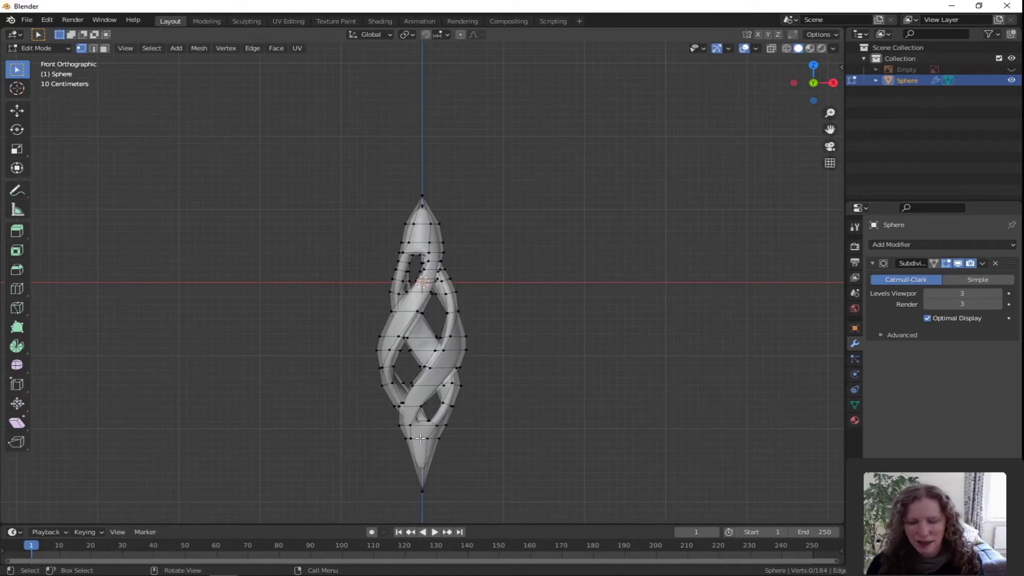
# - Slide the edge loop above the bottom tip downward by a factor of about 0.25 and scale it to about 0.77
pyautogui.keyDown('alt'); pyautogui.click(421, 437); pyautogui.keyUp('alt')
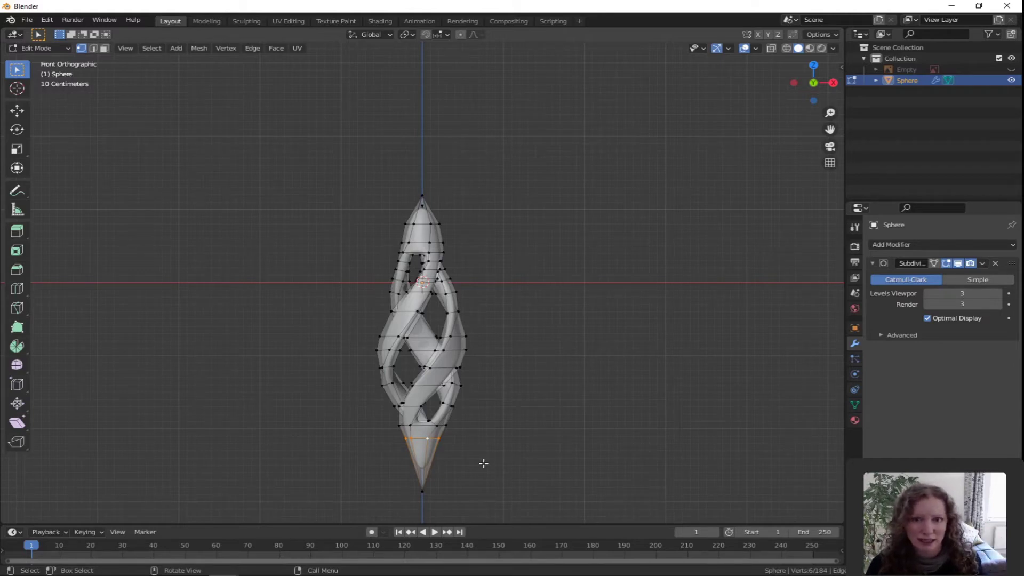
pyautogui.press('g')
pyautogui.press('g')
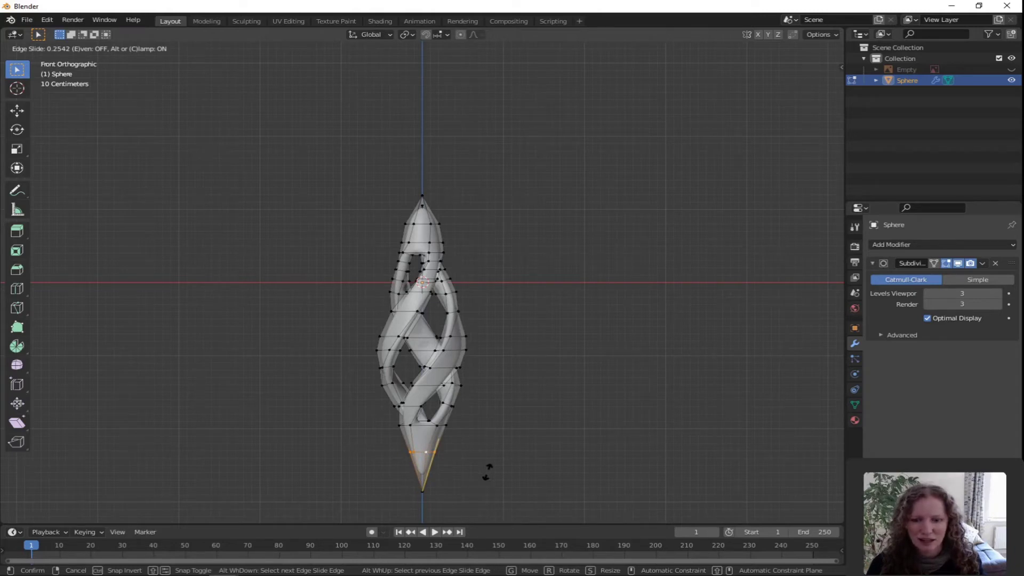
pyautogui.click(486, 471)
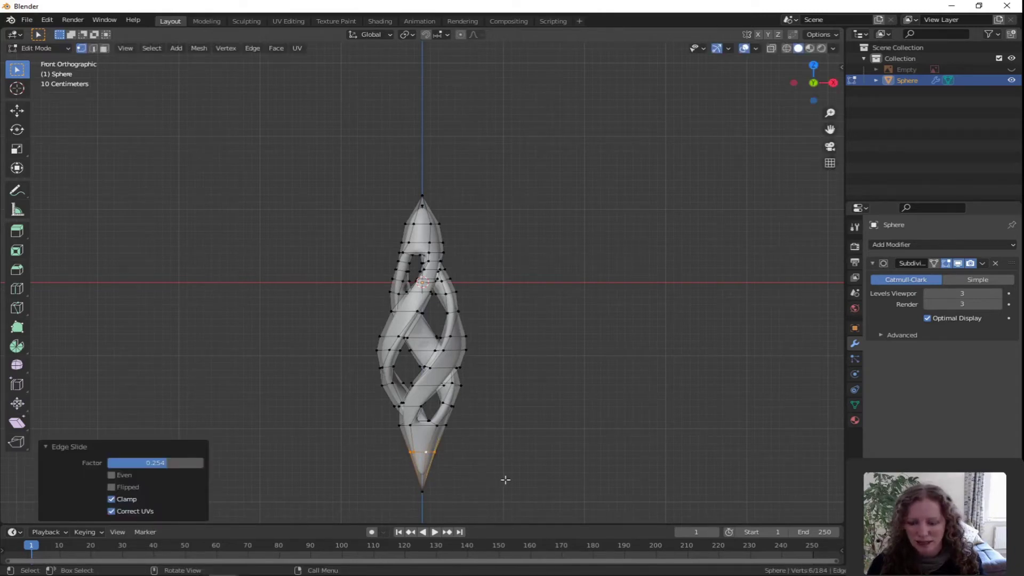
pyautogui.press('s')
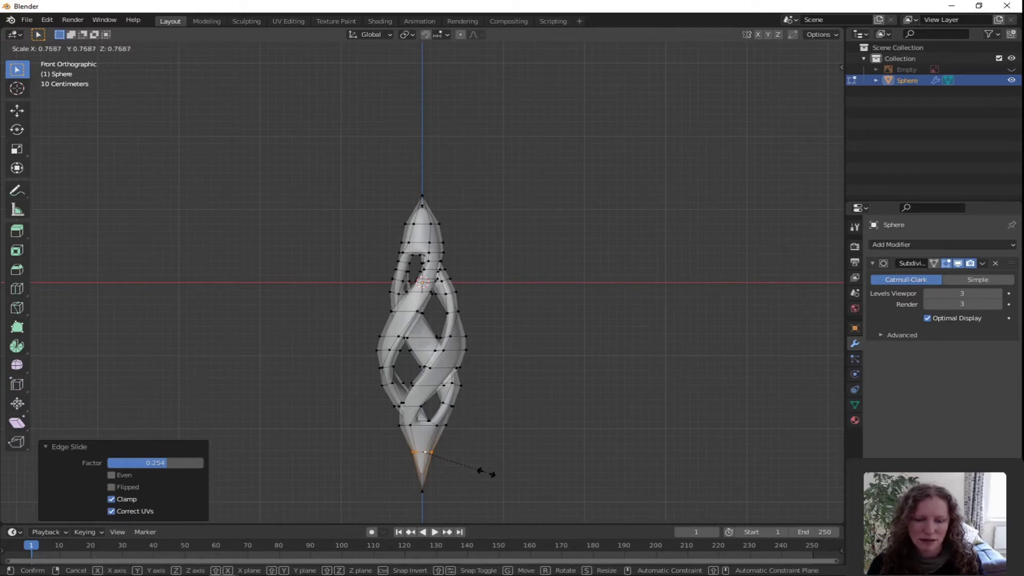
pyautogui.click(486, 473)
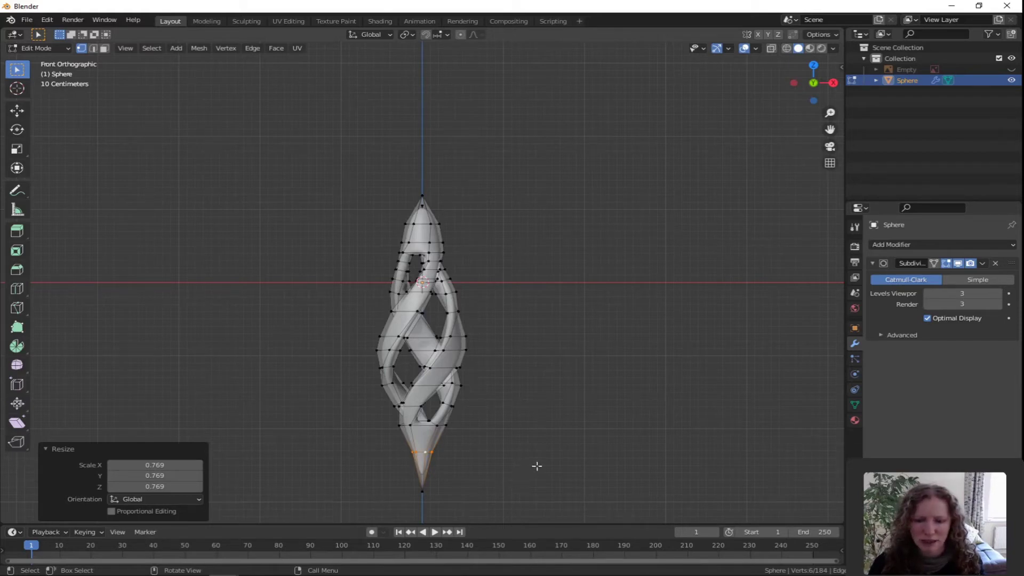
pyautogui.press('Tab')
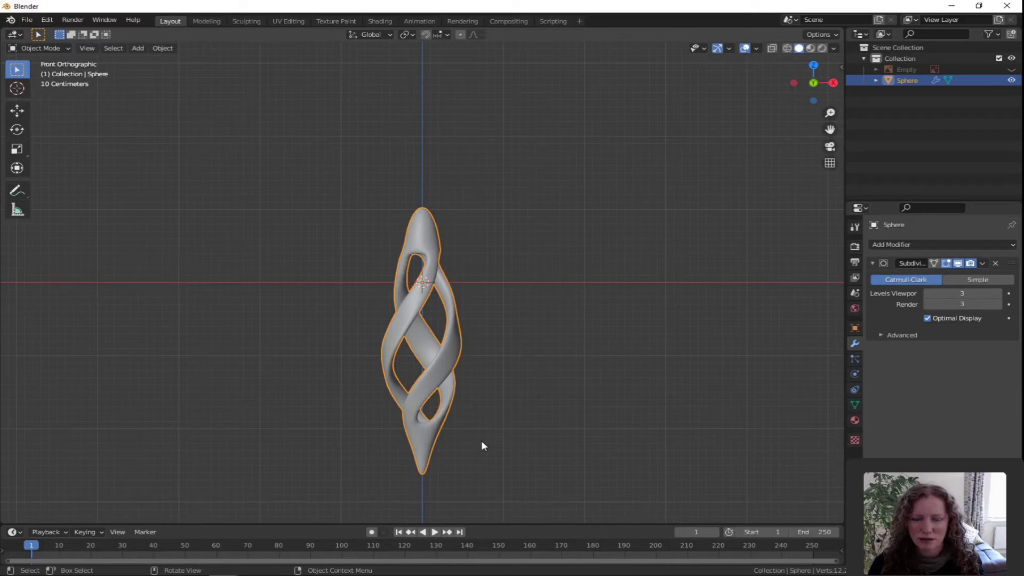
pyautogui.press('Tab')
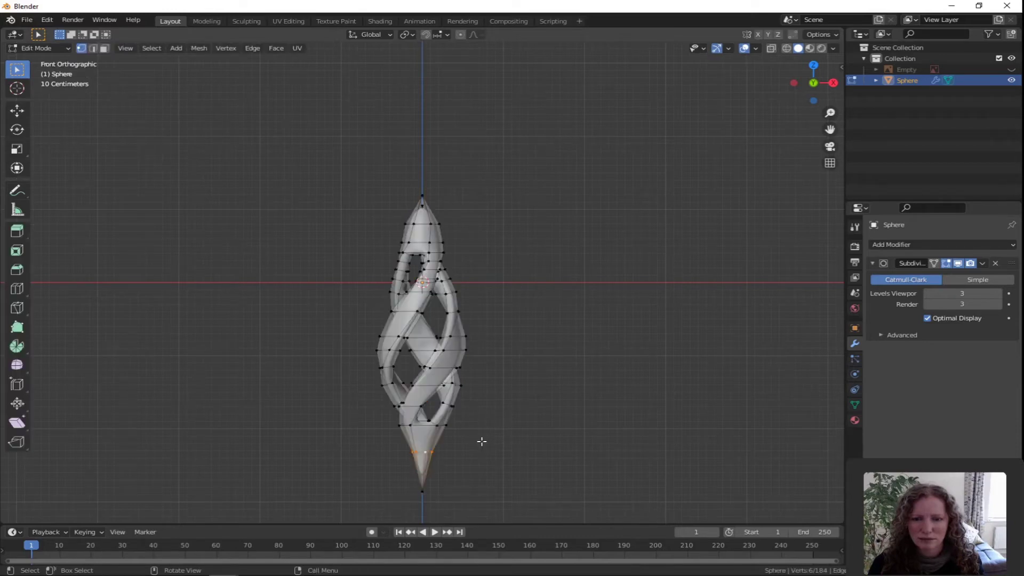
# - With X-ray on, slide the lower inner edge loop inside the top cap down towards the gaps by a factor of about 0.53
pyautogui.click(773, 47)
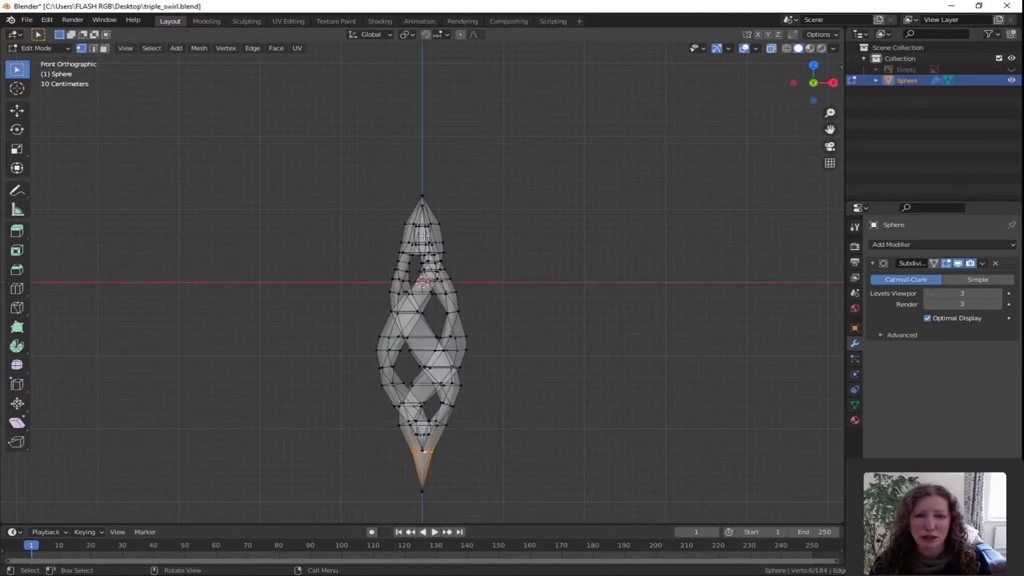
pyautogui.scroll(5, 429, 228)
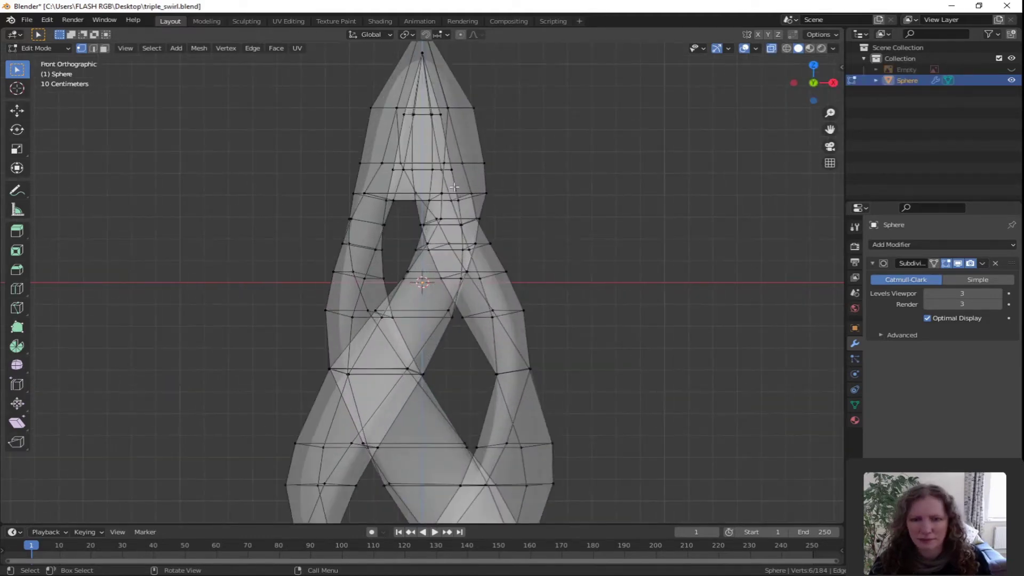
pyautogui.scroll(1, 445, 216)
pyautogui.keyDown('shift'); pyautogui.moveTo(445, 216); pyautogui.dragTo(451, 282, button='middle'); pyautogui.keyUp('shift')
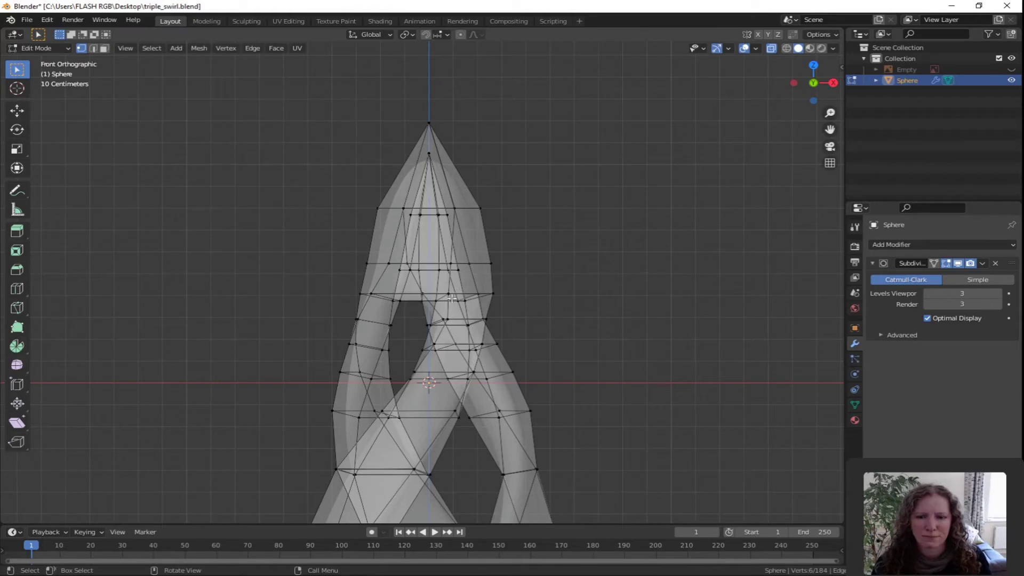
pyautogui.keyDown('alt'); pyautogui.click(430, 270); pyautogui.keyUp('alt')
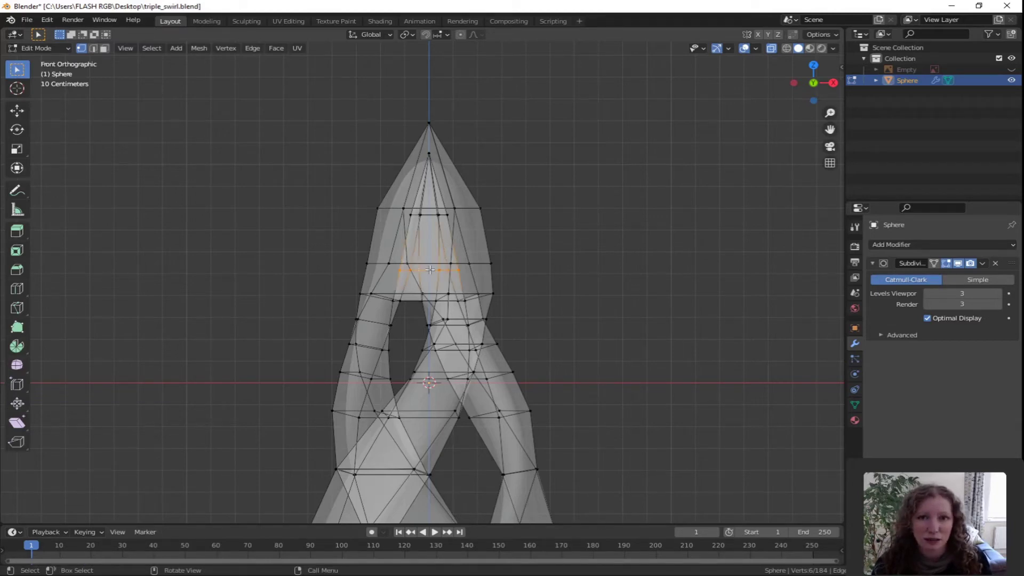
pyautogui.press('g')
pyautogui.press('g')
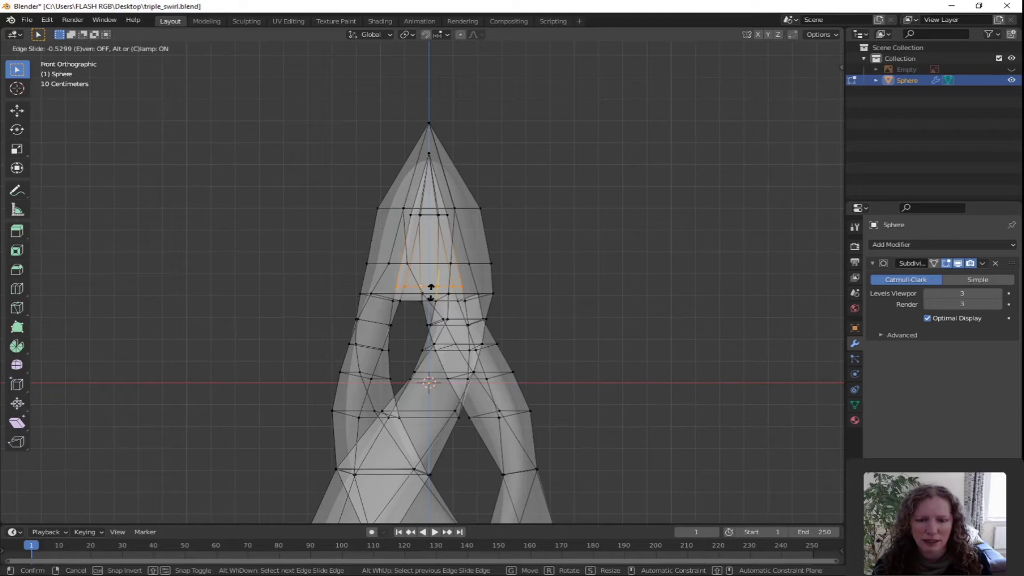
pyautogui.click(431, 292)
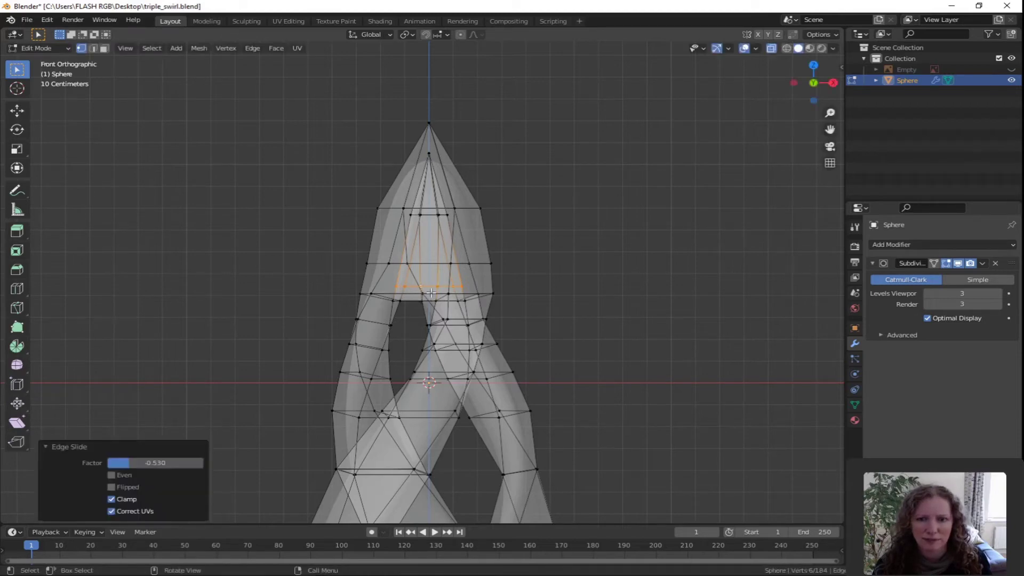
# - Slide the upper inner edge loop of the top cap down close above the lower one, by a factor of about 0.84
pyautogui.keyDown('alt'); pyautogui.click(430, 214); pyautogui.keyUp('alt')
pyautogui.press('g')
pyautogui.press('g')
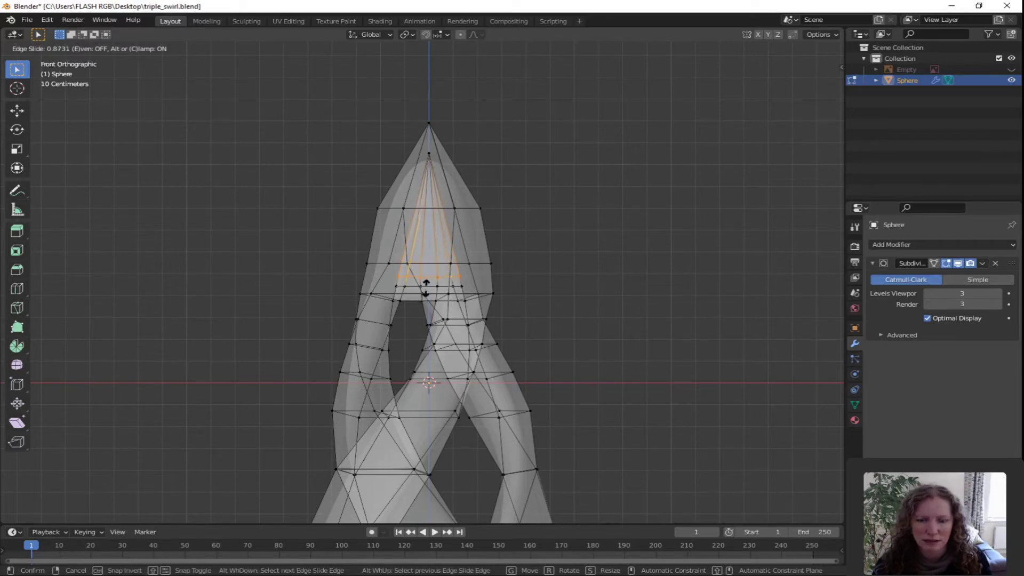
pyautogui.click(426, 286)
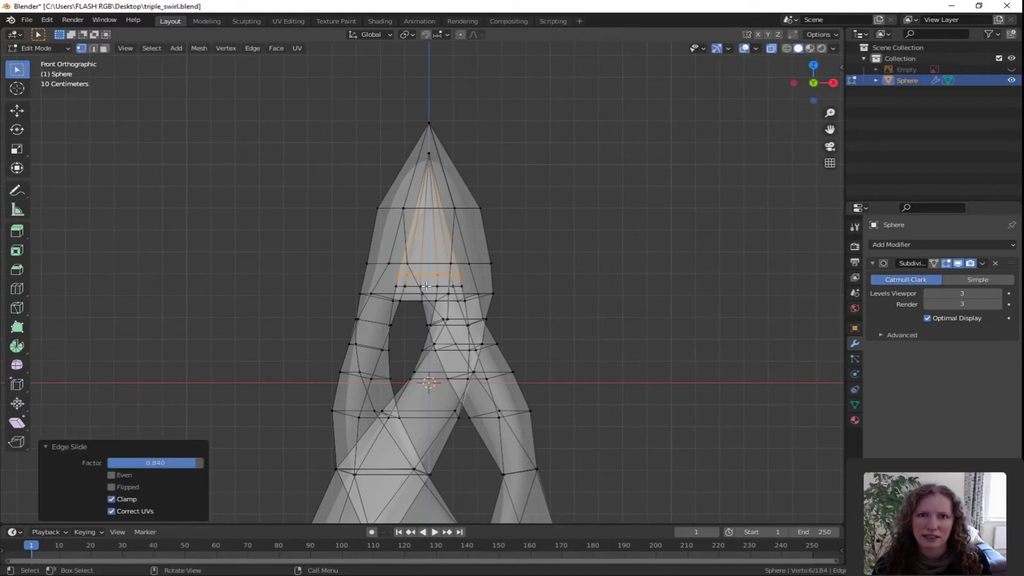
# - Lower the inner tip vertex of the top cap by about 0.53 m along the Z axis and turn X-ray off
pyautogui.click(428, 156)
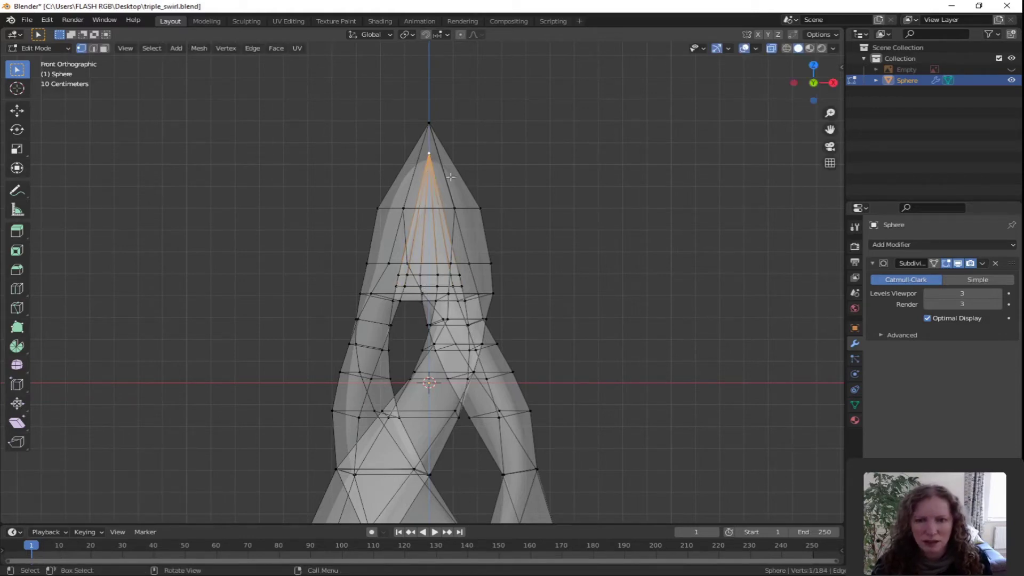
pyautogui.press('g')
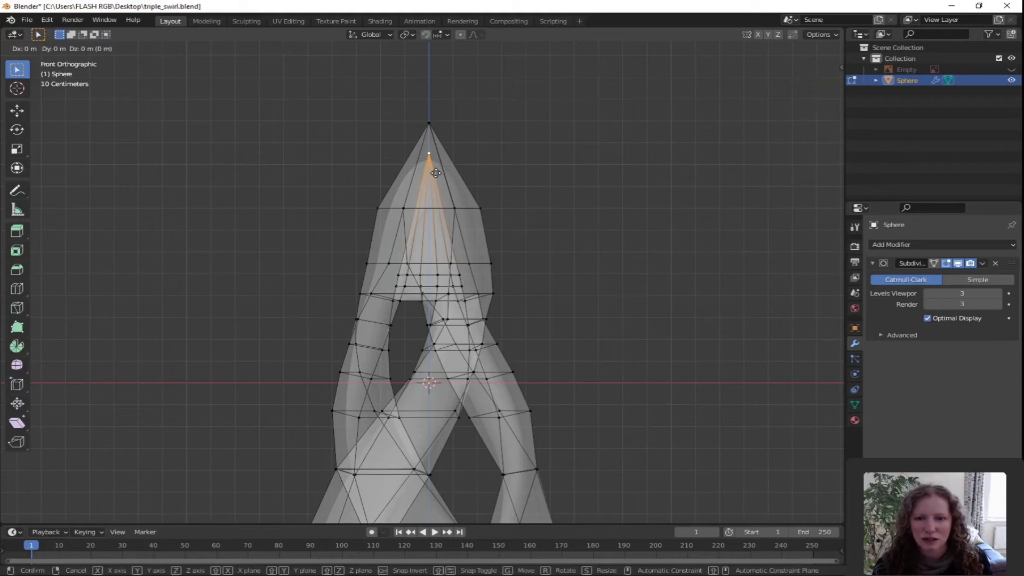
pyautogui.press('z')
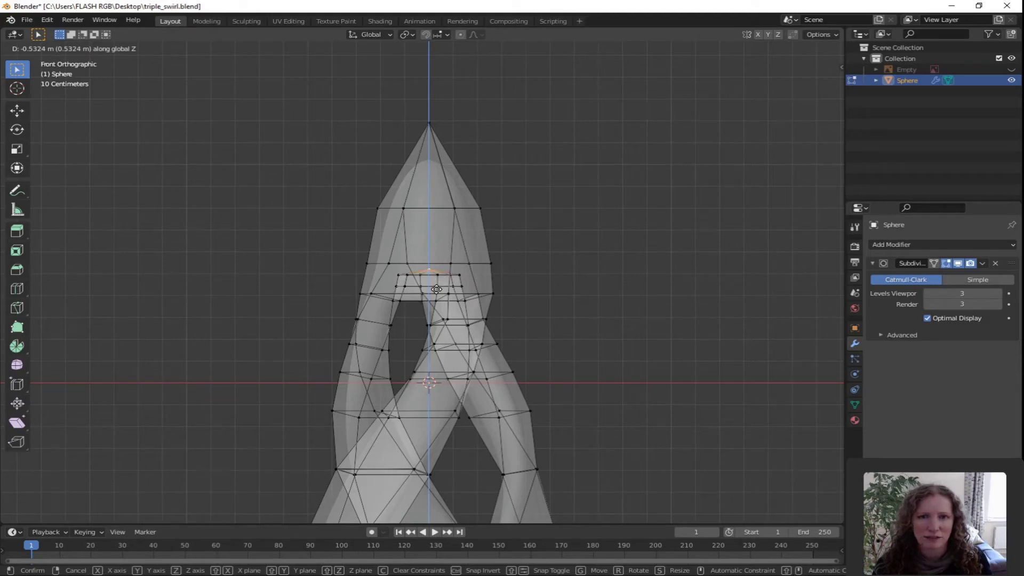
pyautogui.click(436, 289)
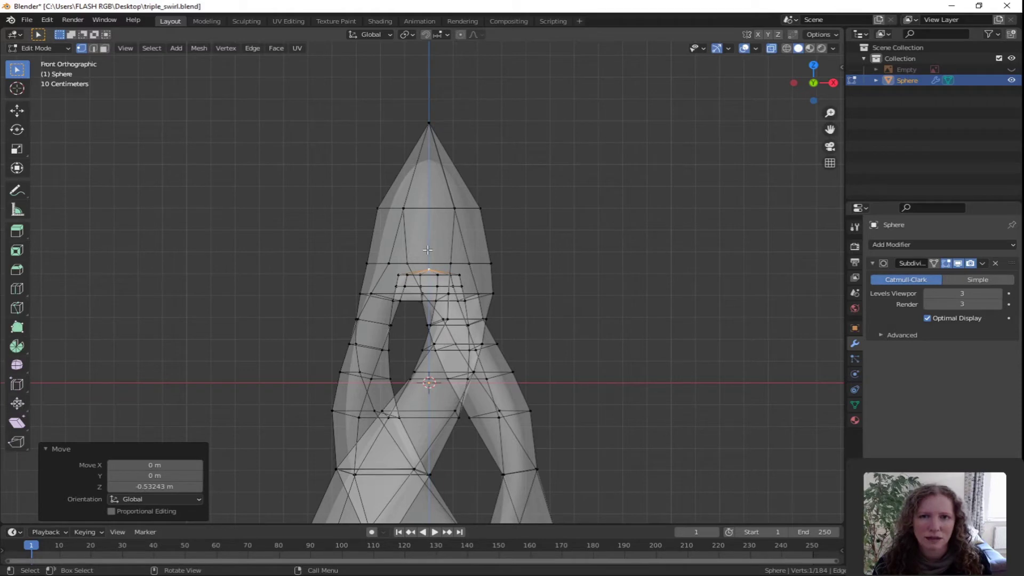
pyautogui.click(772, 48)
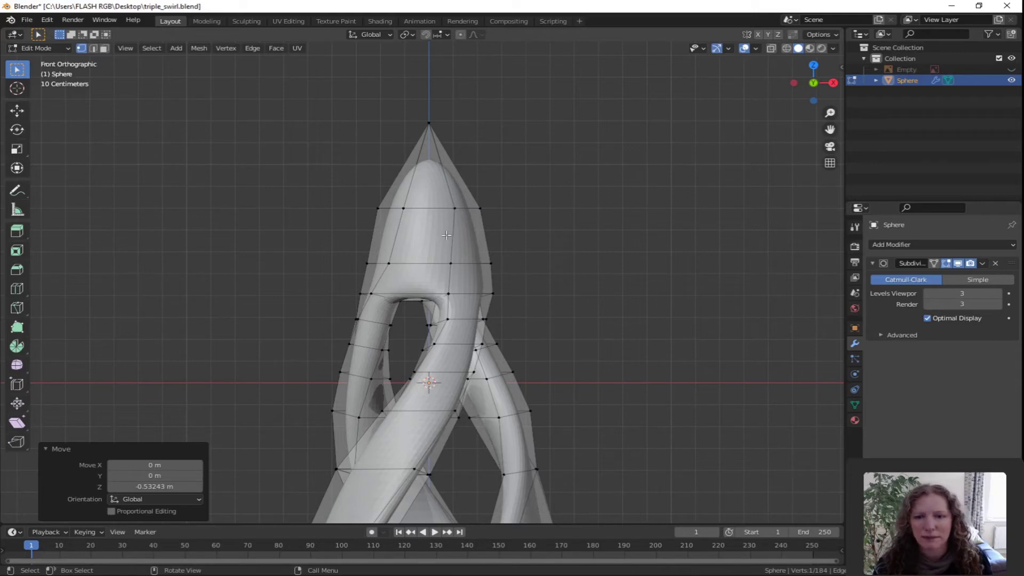
# - Scale the outer edge loop nearest the top tip to about 0.74 and slide it upward by a factor of about 0.49
pyautogui.keyDown('alt'); pyautogui.click(432, 208); pyautogui.keyUp('alt')
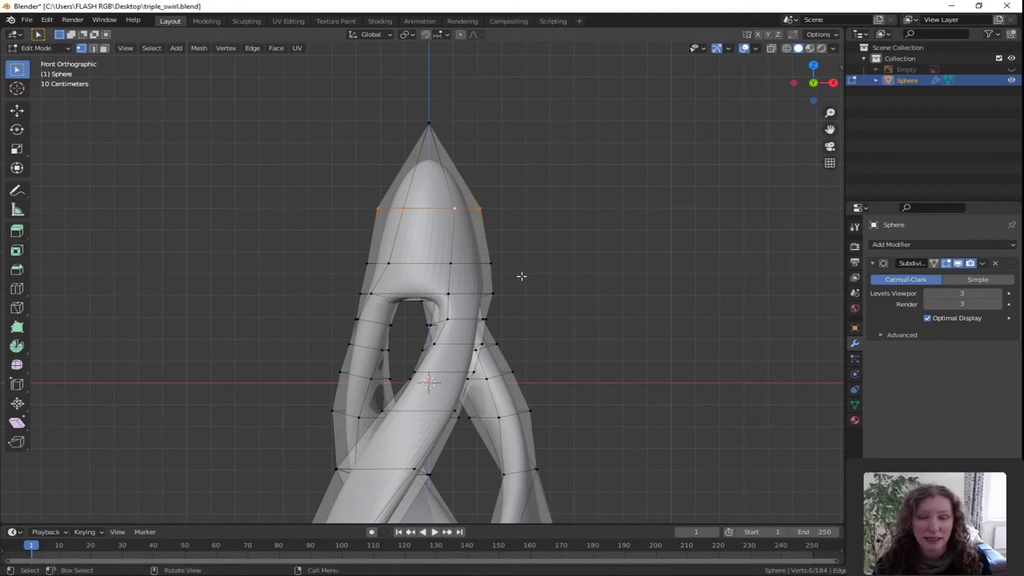
pyautogui.press('s')
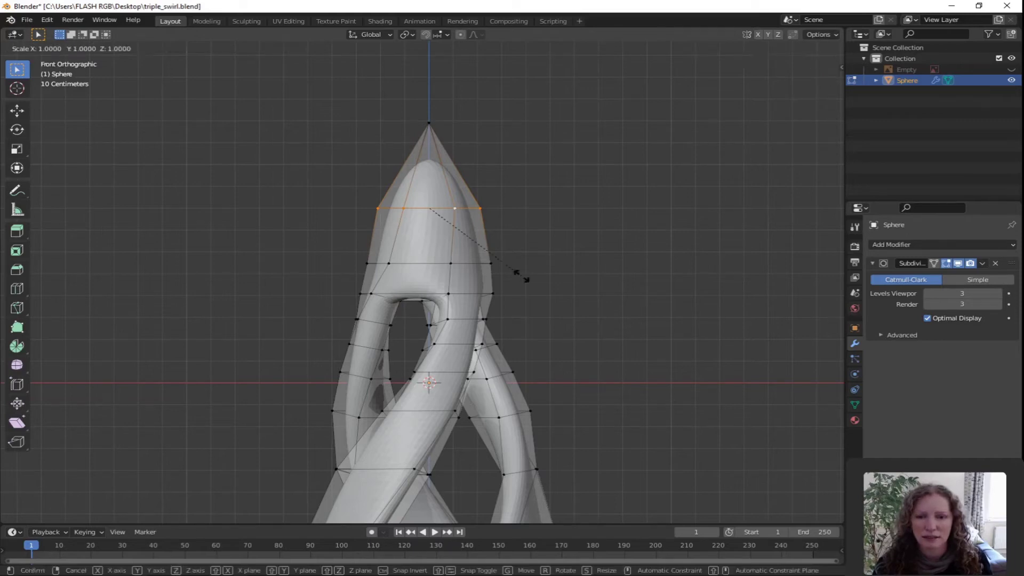
pyautogui.click(494, 262)
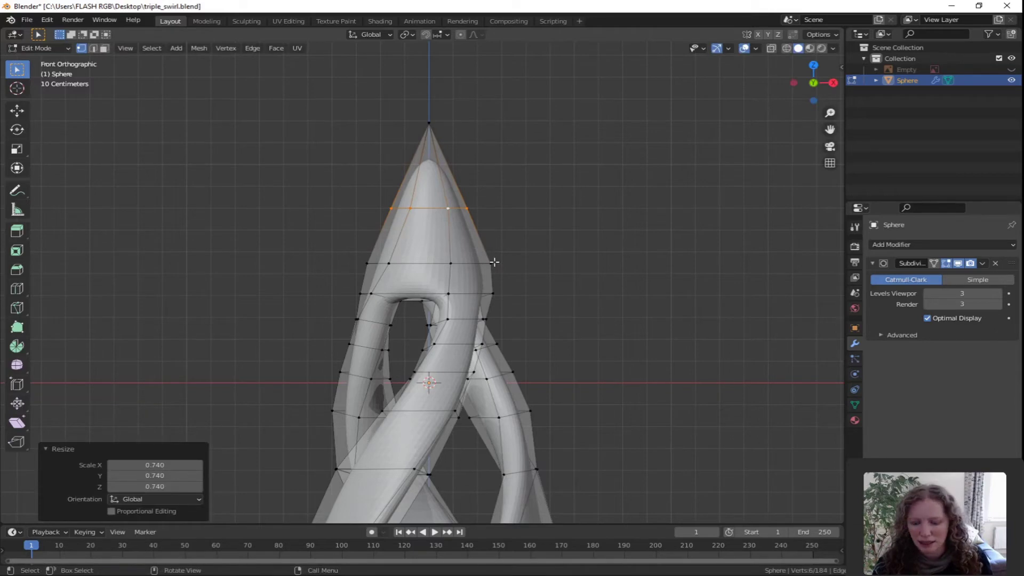
pyautogui.press('g')
pyautogui.press('g')
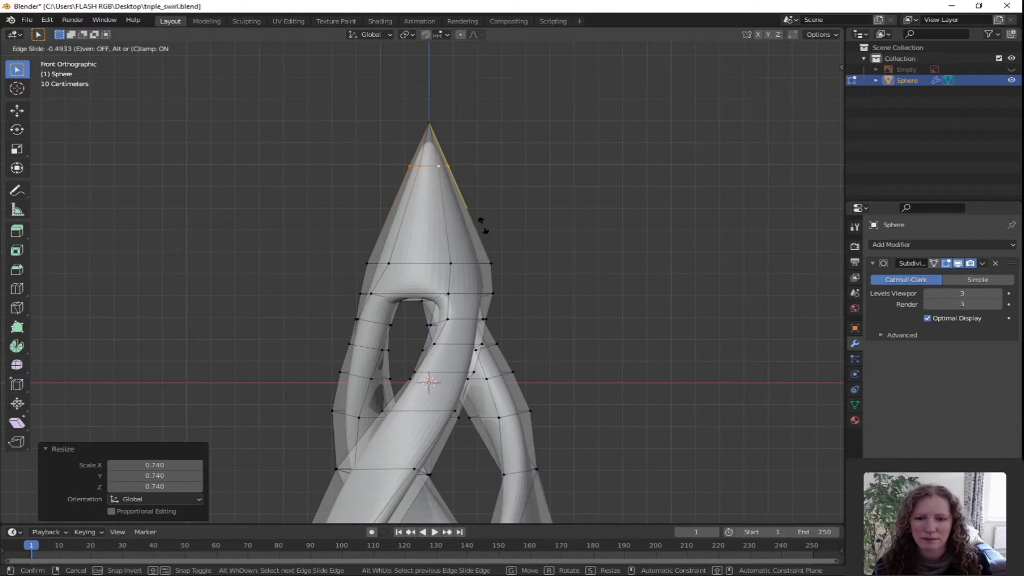
pyautogui.click(483, 225)
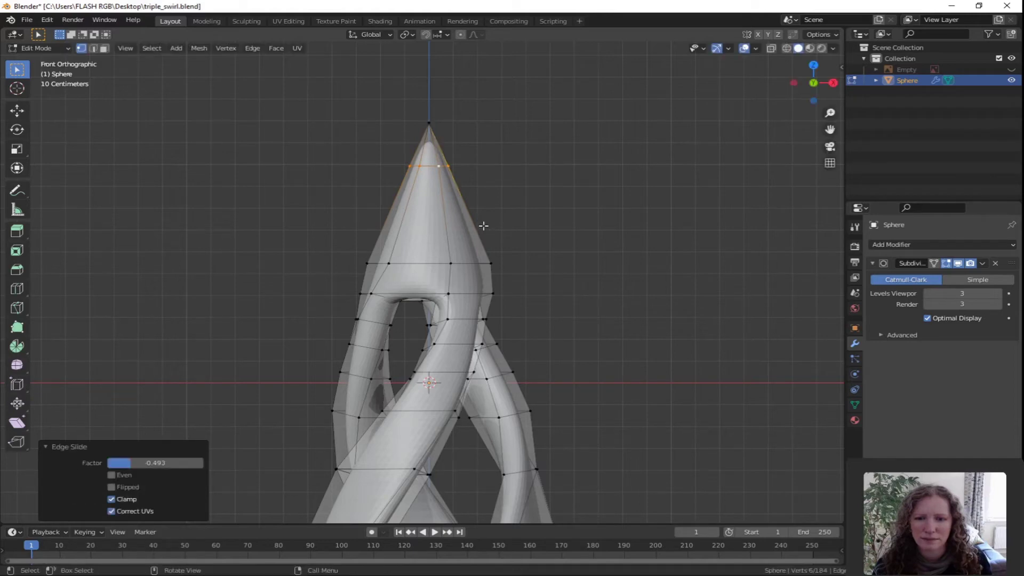
# - Slide the second outer edge loop below the top tip upward by a factor of about 0.34 and scale it to about 0.89
pyautogui.keyDown('alt'); pyautogui.click(433, 262); pyautogui.keyUp('alt')
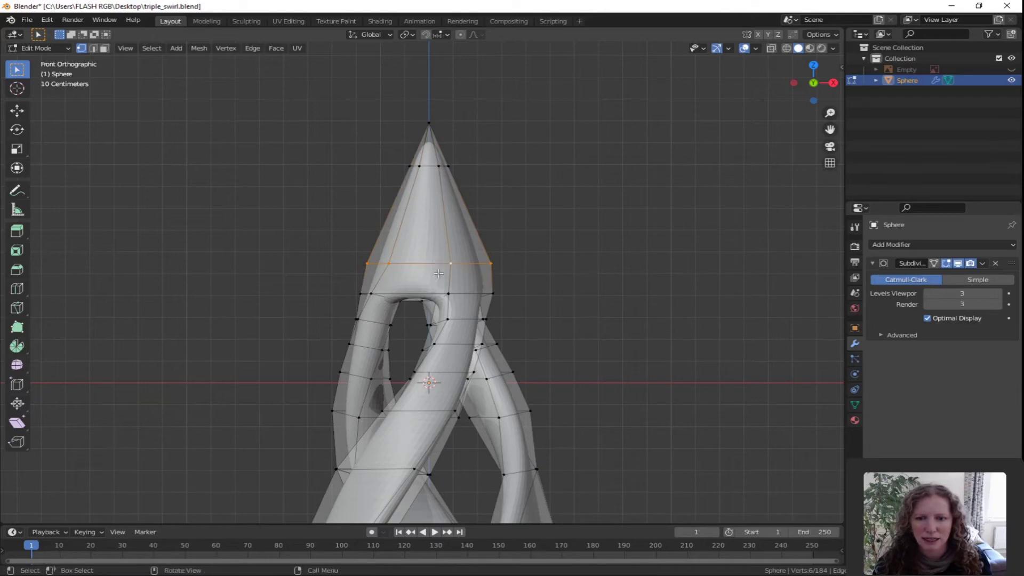
pyautogui.press('g')
pyautogui.press('g')
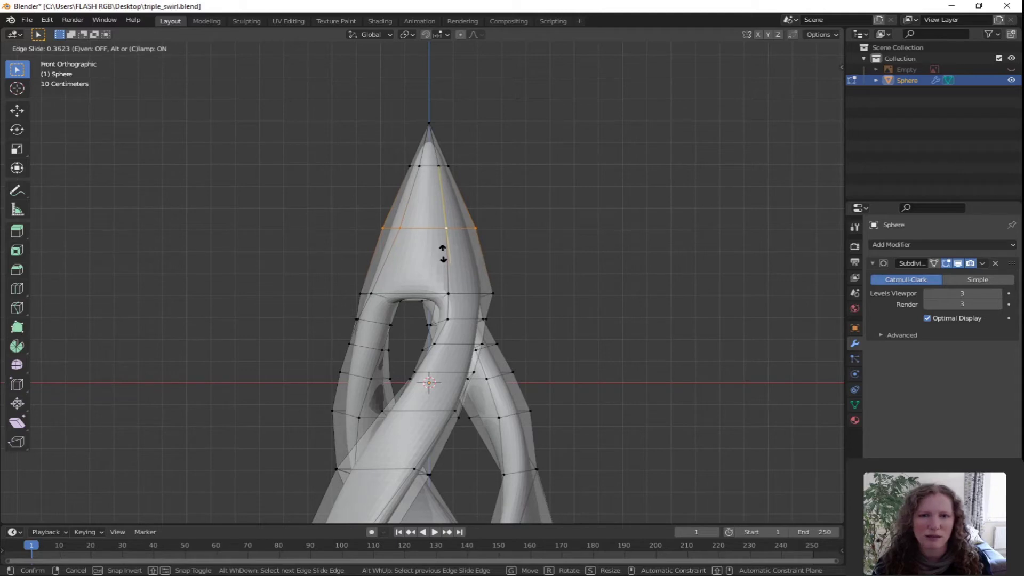
pyautogui.click(443, 255)
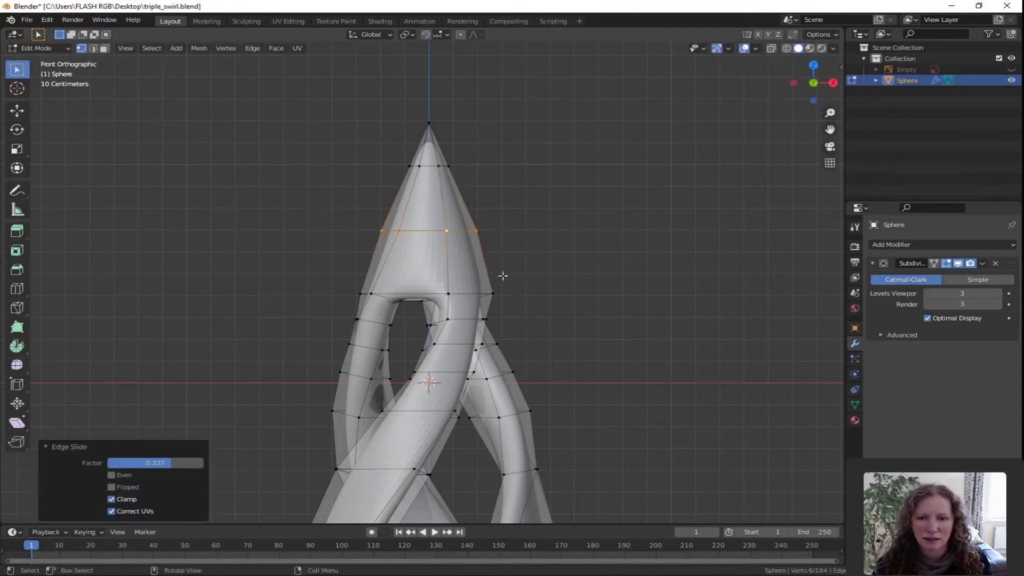
pyautogui.press('s')
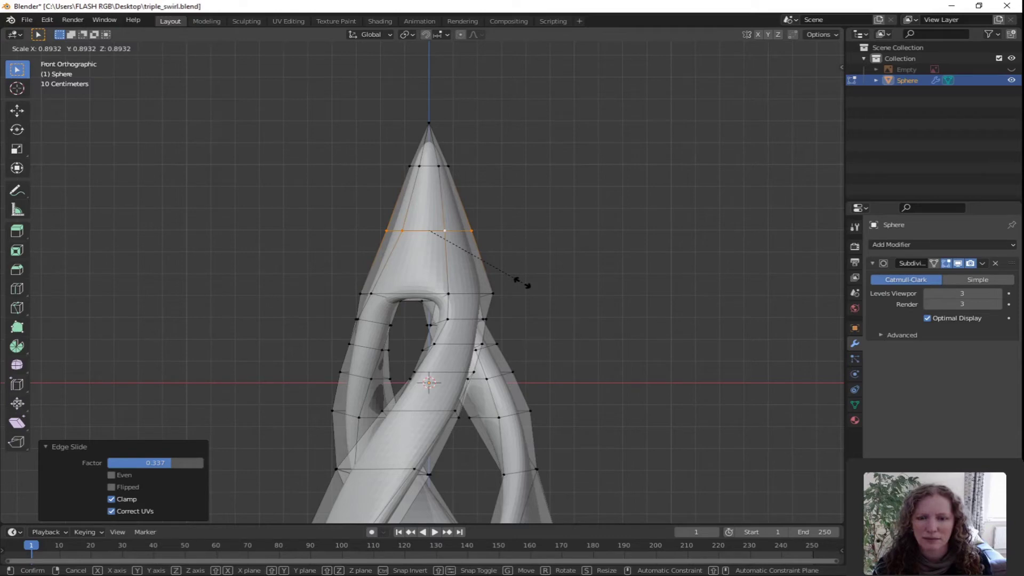
pyautogui.click(522, 283)
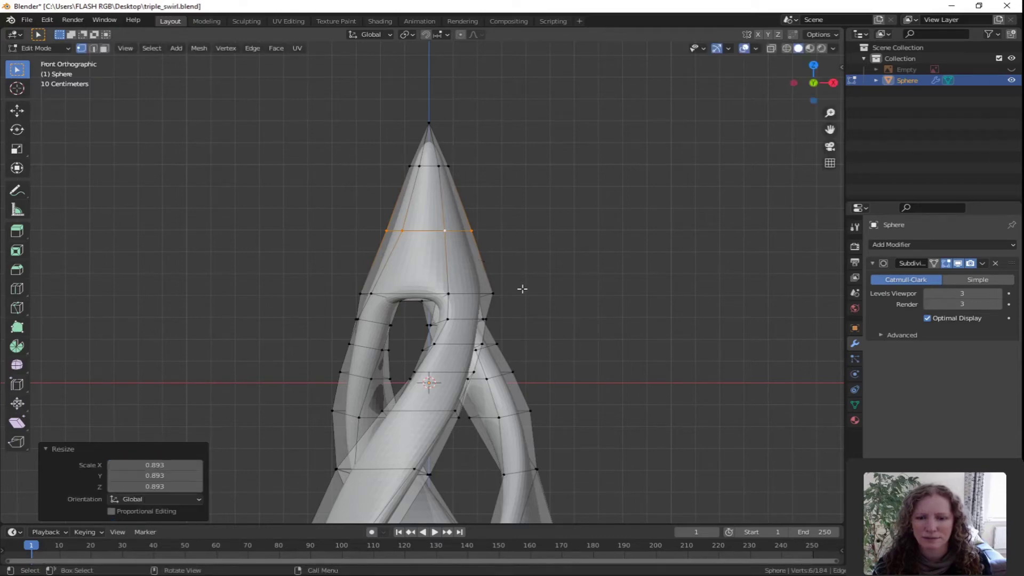
# - In edge select mode, slide the short edge at the upper corner of the first opening beneath the top cap by a factor of about 0.11
pyautogui.click(612, 370)
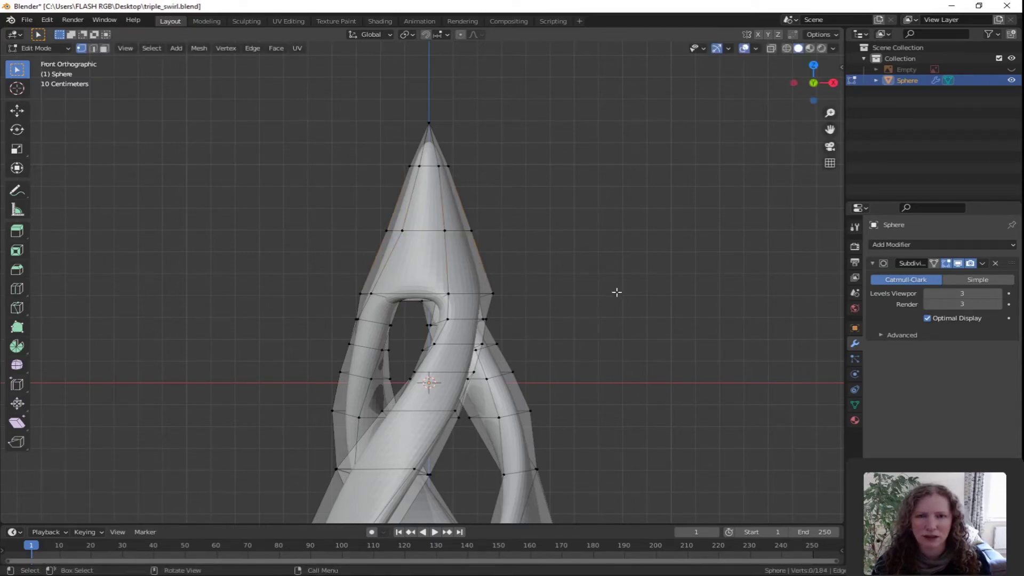
pyautogui.moveTo(620, 281); pyautogui.dragTo(520, 270, button='middle')
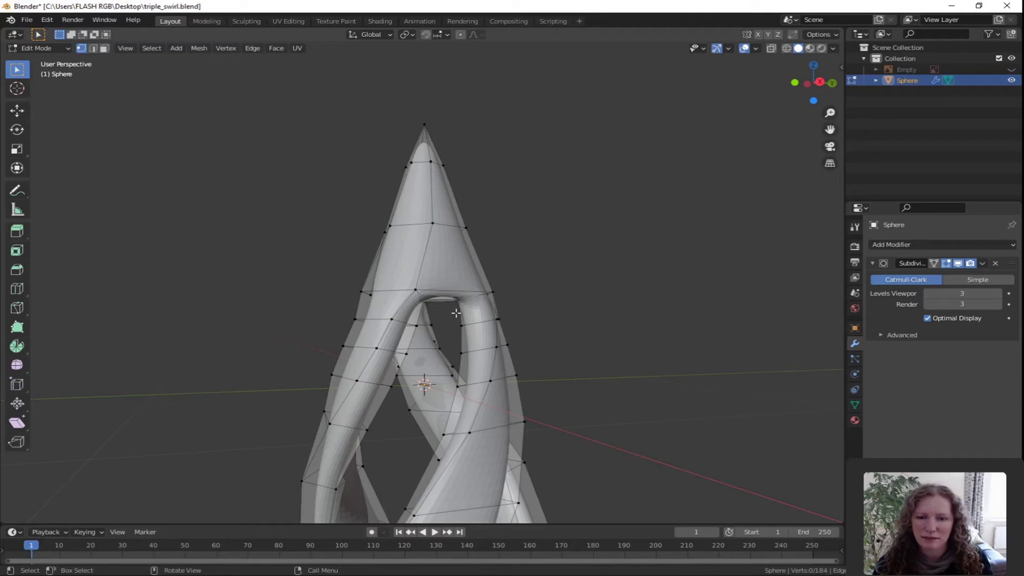
pyautogui.click(93, 49)
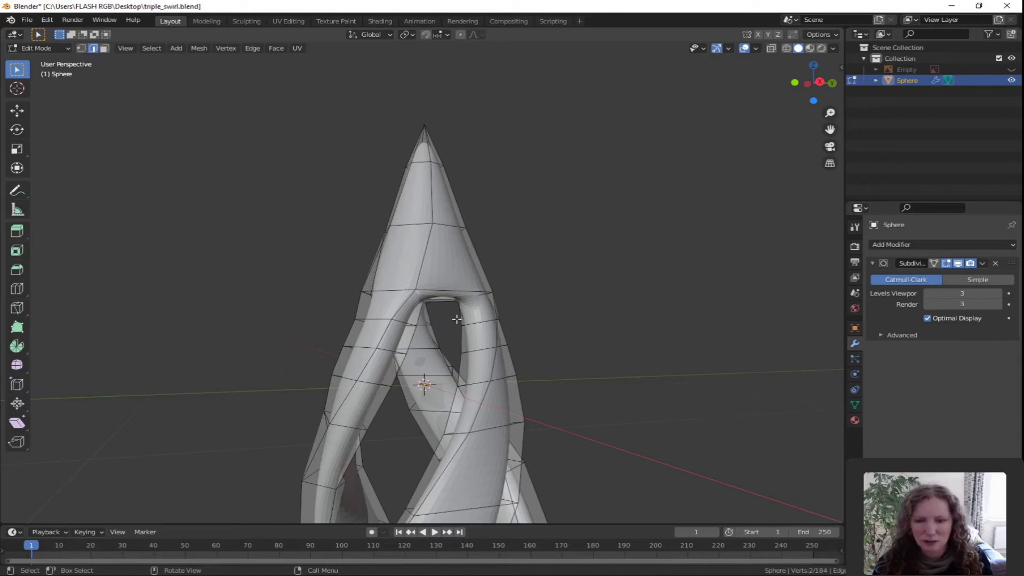
pyautogui.press('g')
pyautogui.press('g')
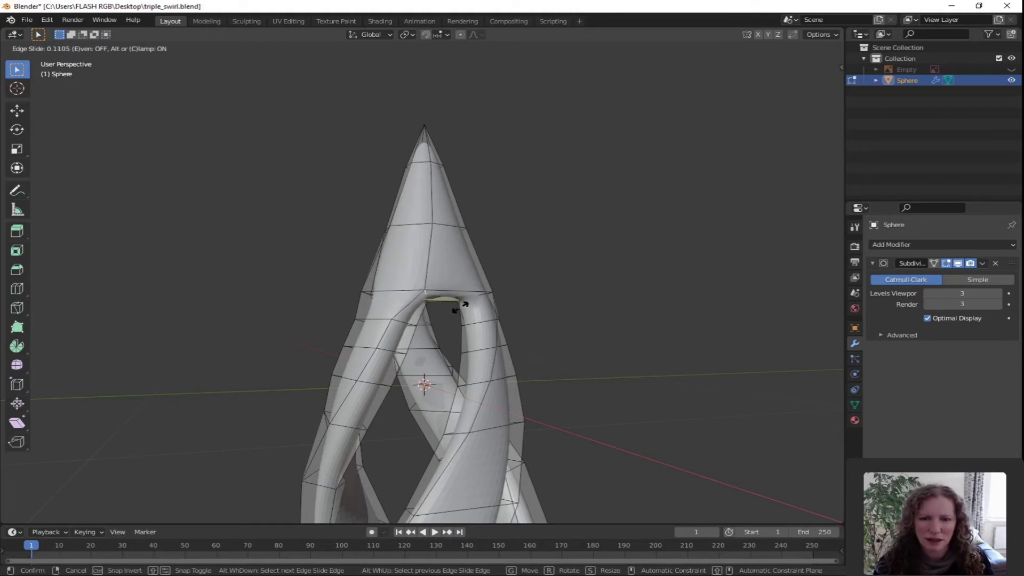
pyautogui.click(463, 303)
# - Slide the matching short edge at the top of the second opening beneath the cap by a factor of about 0.25
pyautogui.moveTo(422, 333); pyautogui.dragTo(512, 318, button='middle')
pyautogui.click(401, 292)
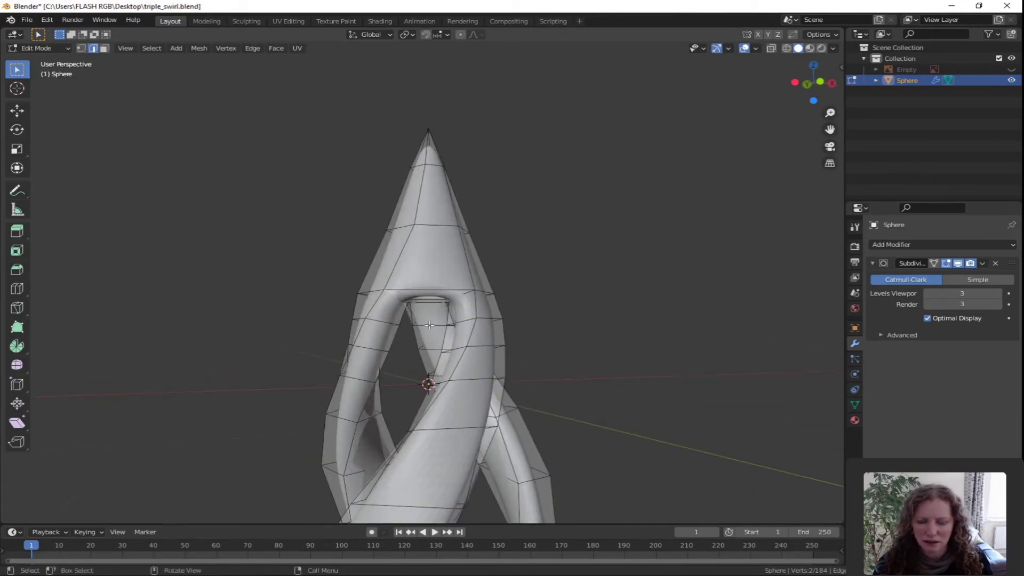
pyautogui.press('g')
pyautogui.press('g')
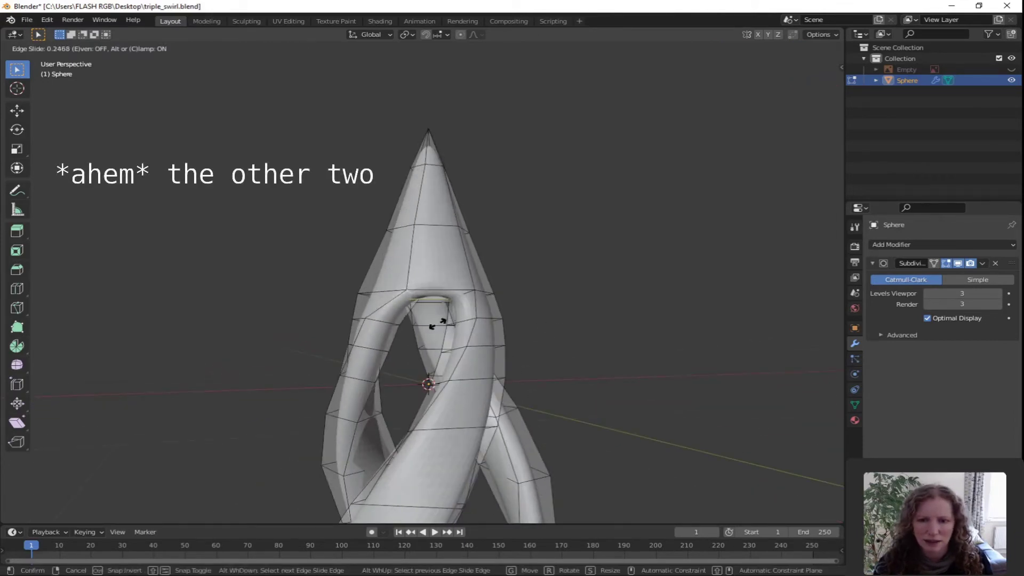
pyautogui.click(437, 324)
# - Slide the matching short edge at the top of the third opening beneath the cap by a factor of about 0.135
pyautogui.moveTo(438, 324); pyautogui.dragTo(538, 324, button='middle')
pyautogui.click(382, 295)
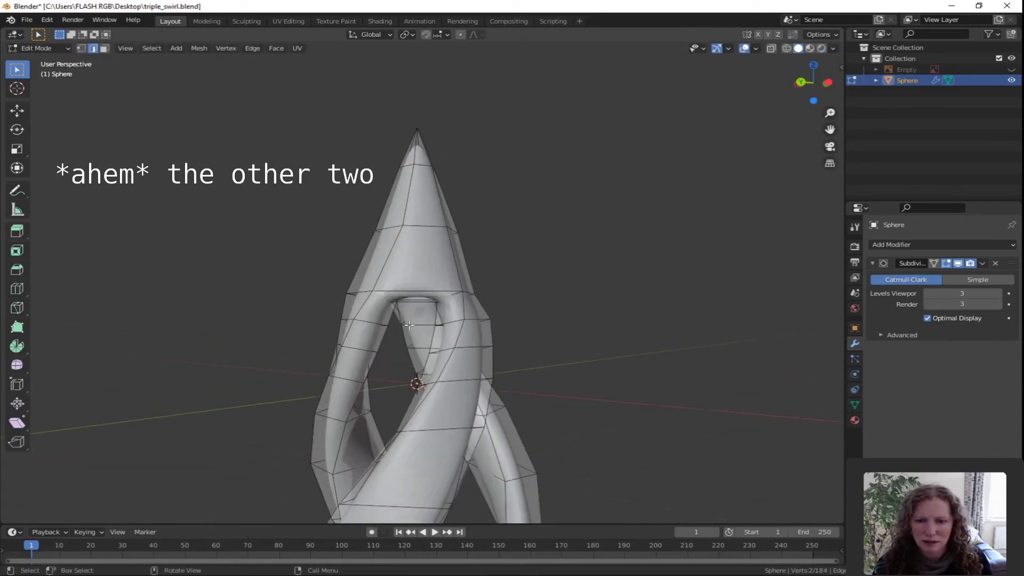
pyautogui.press('g')
pyautogui.press('g')
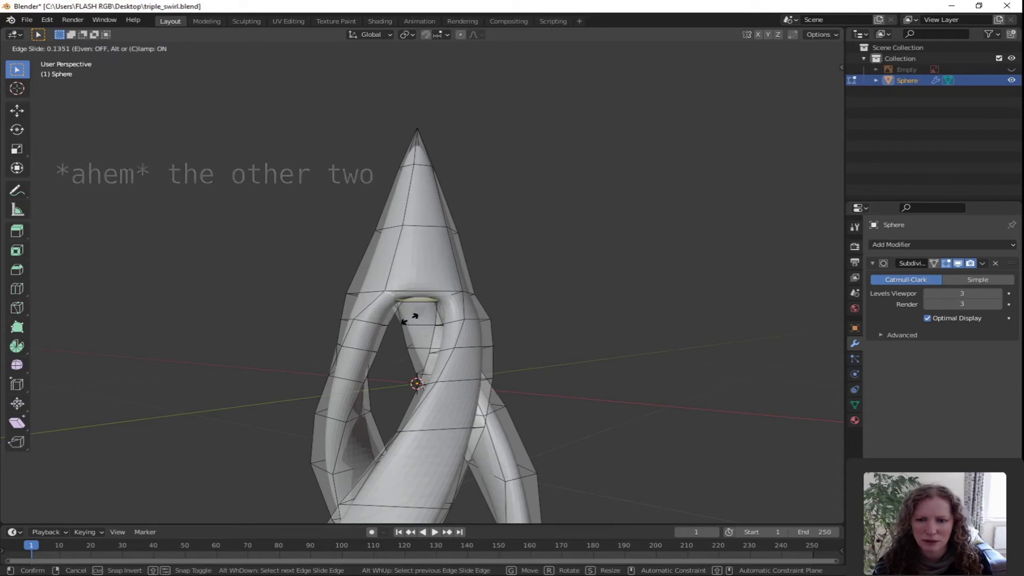
pyautogui.click(409, 319)
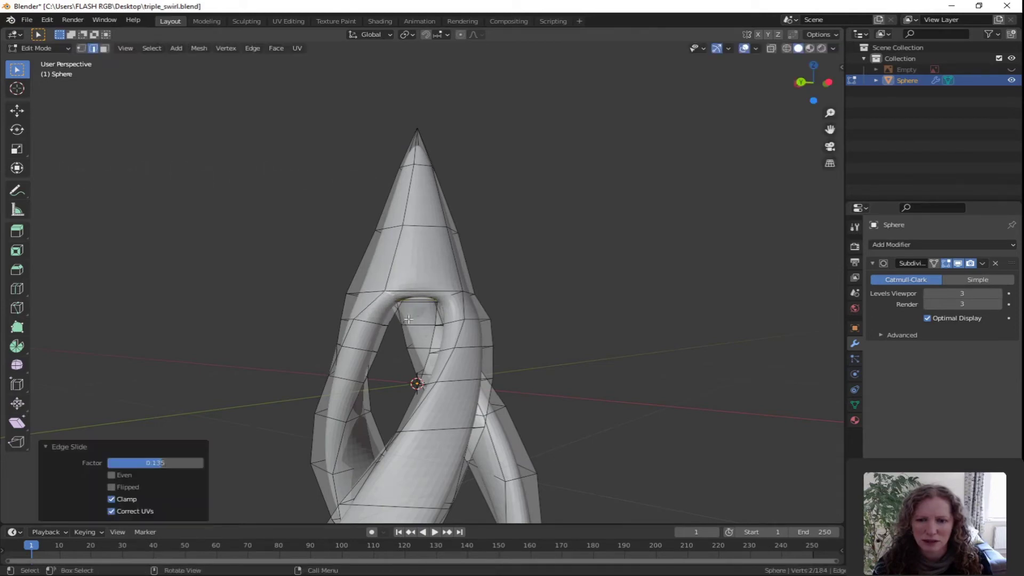
# - Examine the whole pendant's proportions, band spacing and both tapered tips in front orthographic view
pyautogui.moveTo(409, 319); pyautogui.dragTo(403, 356, button='middle')
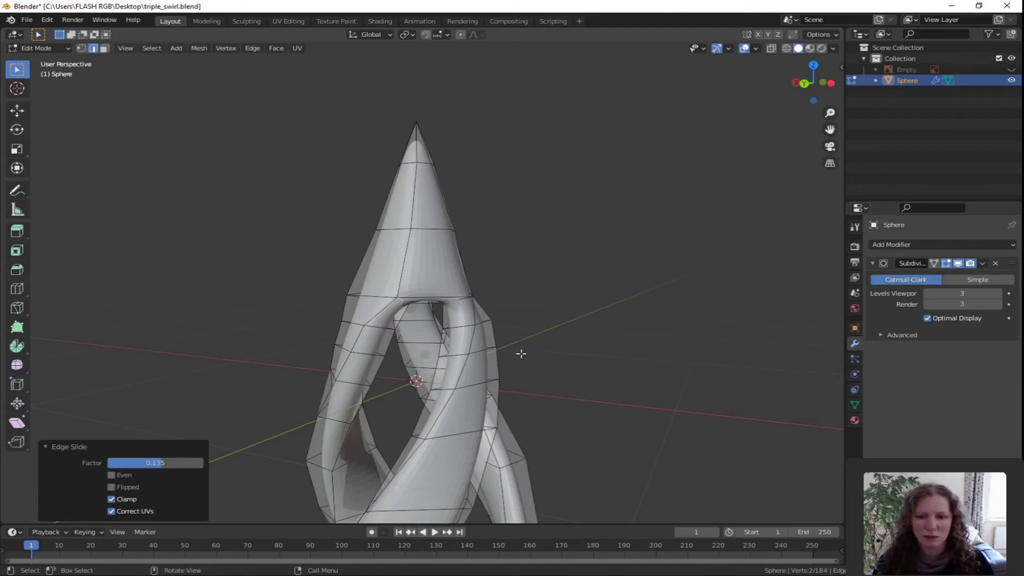
pyautogui.press('KP_1')
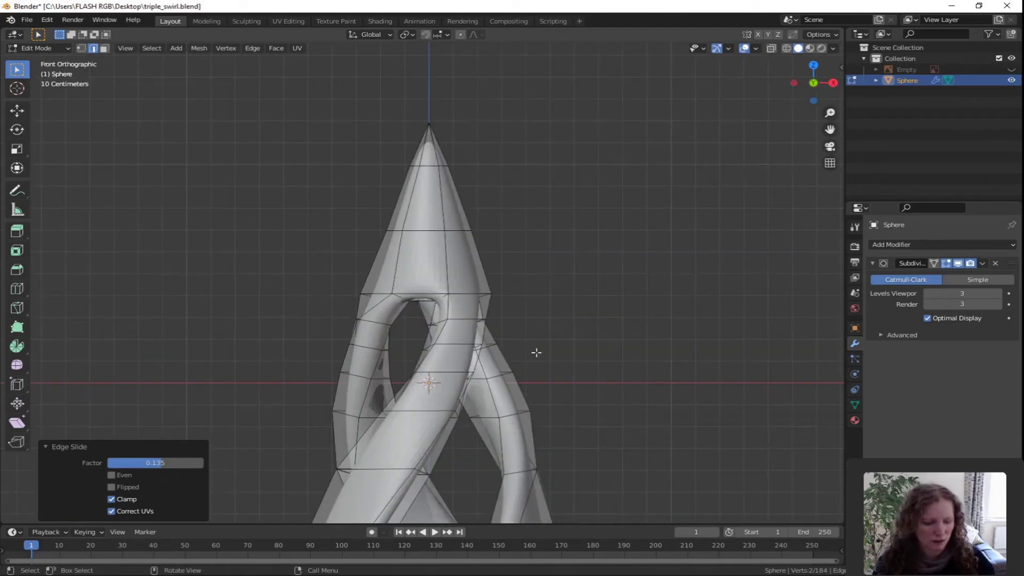
pyautogui.scroll(-4, 535, 350)
pyautogui.scroll(-2, 486, 366)
pyautogui.scroll(1, 486, 366)
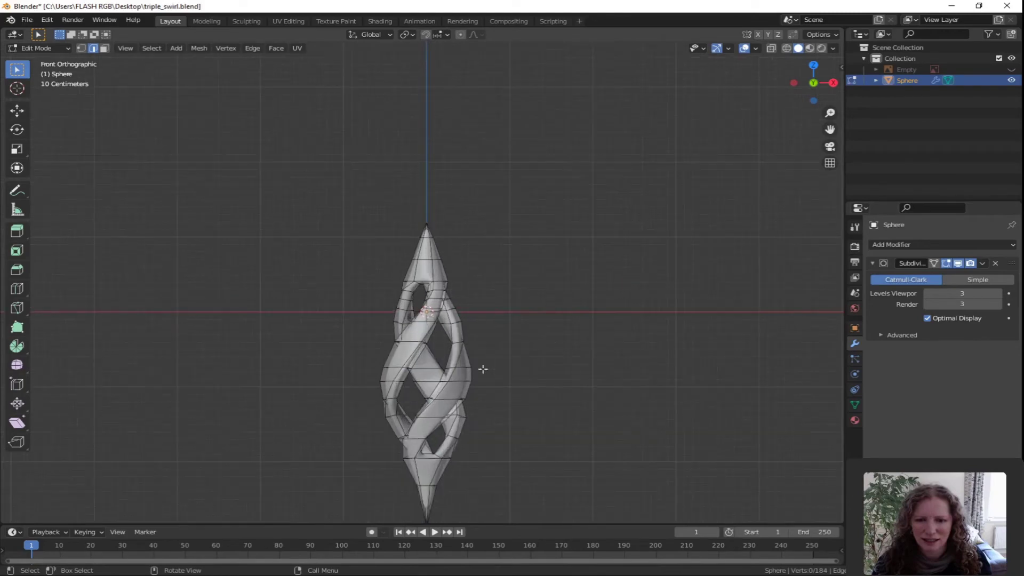
pyautogui.hotkey('alt', 'z')
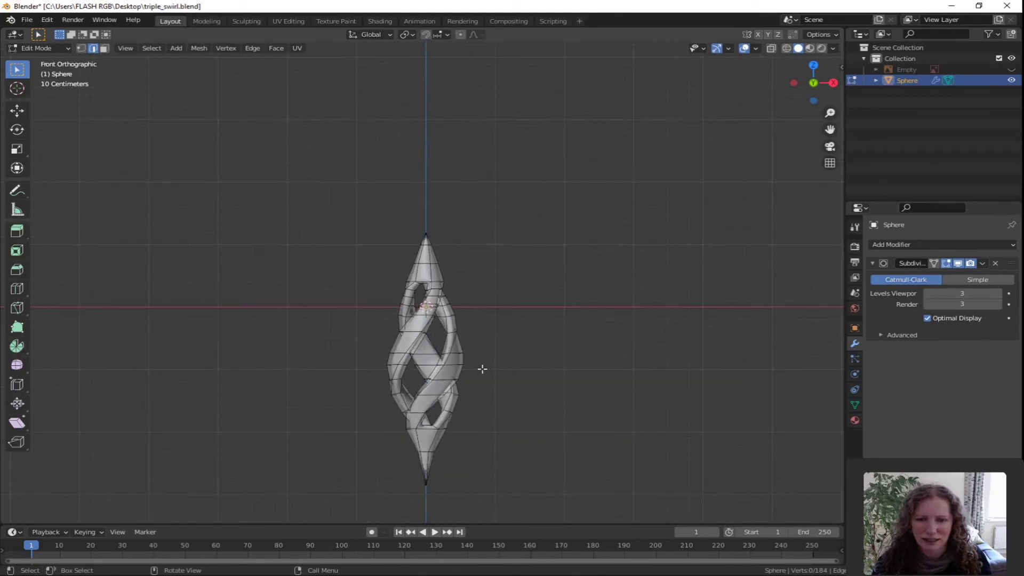
pyautogui.hotkey('alt', 'z')
pyautogui.scroll(-2, 533, 389)
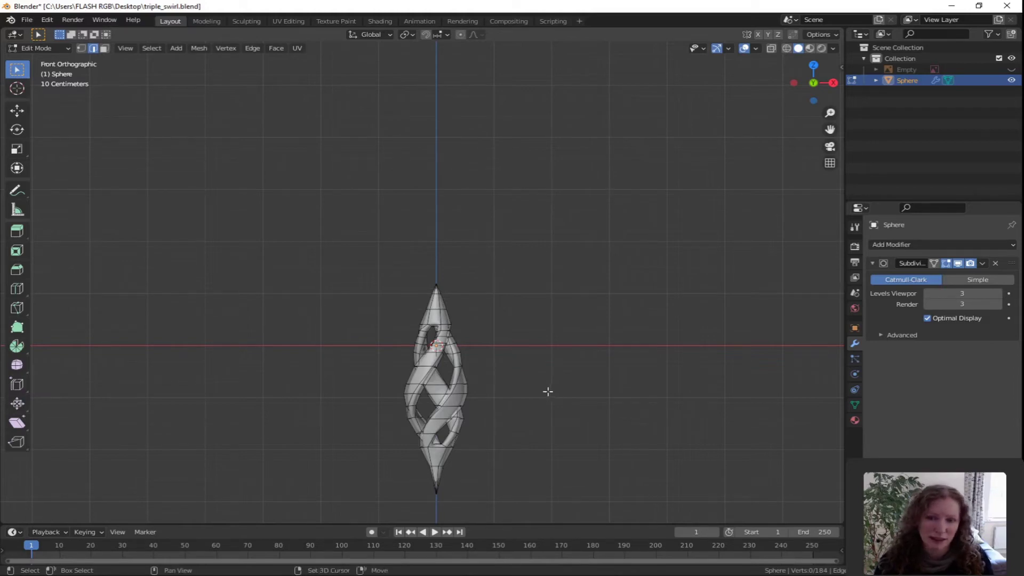
pyautogui.keyDown('shift'); pyautogui.moveTo(546, 391); pyautogui.dragTo(595, 291, button='middle'); pyautogui.keyUp('shift')
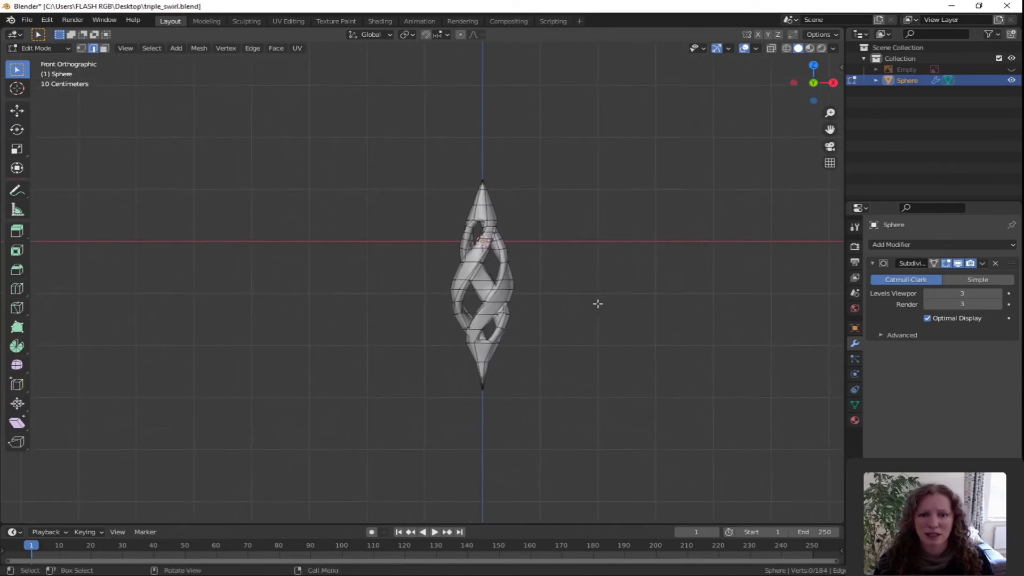
pyautogui.keyDown('shift'); pyautogui.moveTo(594, 354); pyautogui.dragTo(583, 457, button='middle'); pyautogui.keyUp('shift')
pyautogui.scroll(8, 467, 402)
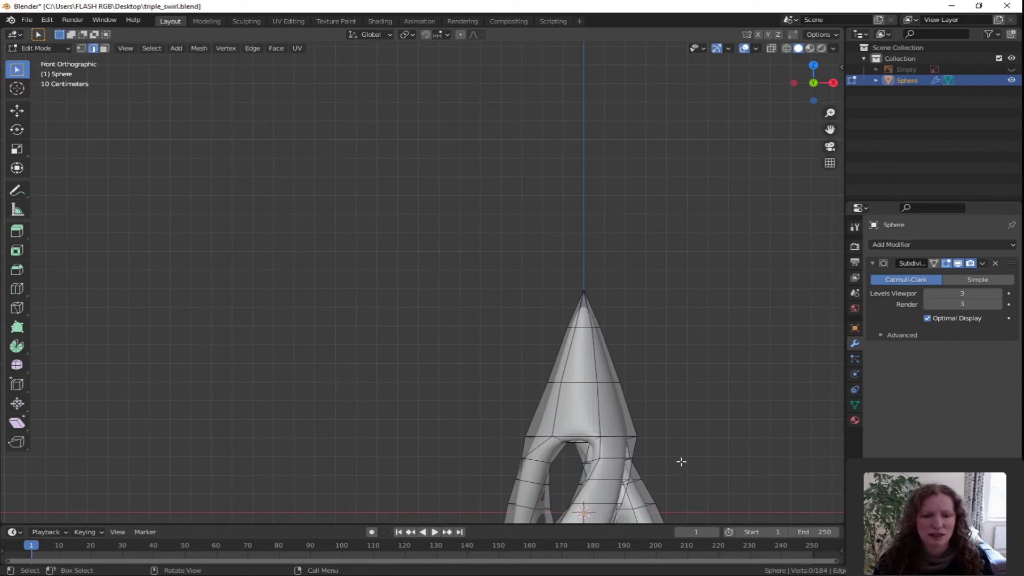
pyautogui.keyDown('shift'); pyautogui.moveTo(691, 450); pyautogui.dragTo(558, 114, button='middle'); pyautogui.keyUp('shift')
pyautogui.keyDown('shift'); pyautogui.moveTo(651, 333); pyautogui.dragTo(665, 303, button='middle'); pyautogui.keyUp('shift')
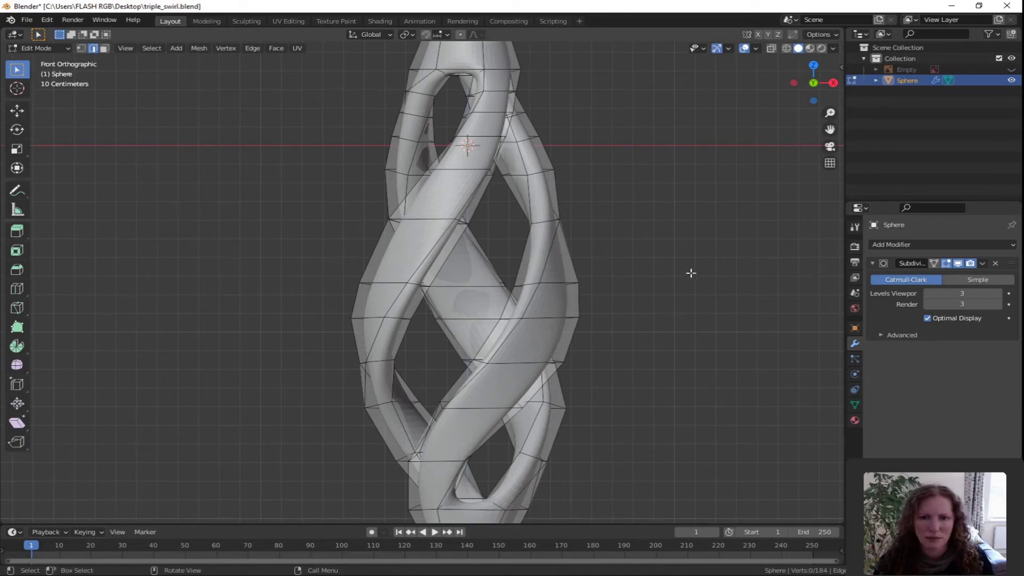
pyautogui.scroll(-2, 655, 319)
pyautogui.scroll(-1, 655, 319)
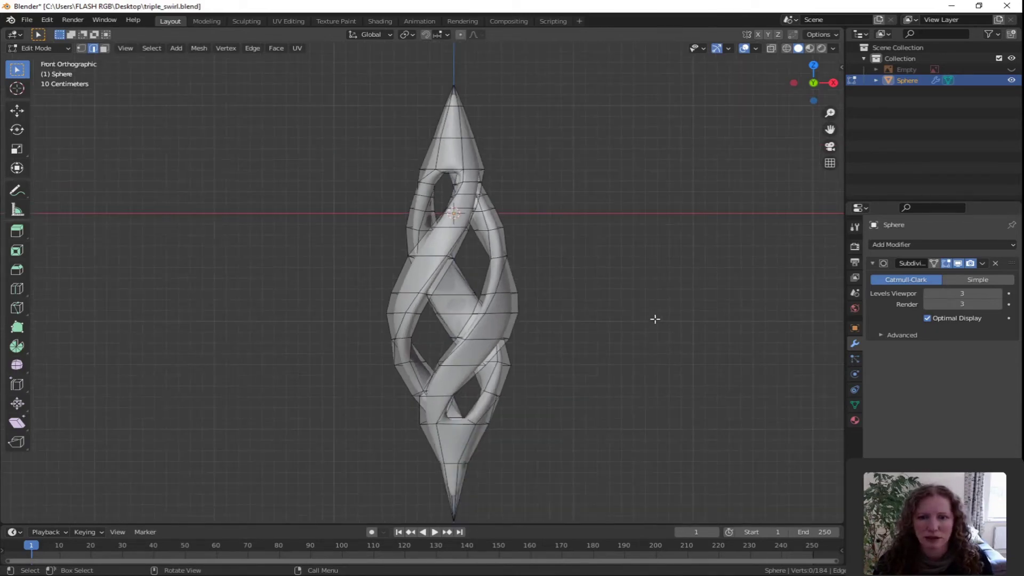
pyautogui.scroll(-1, 639, 315)
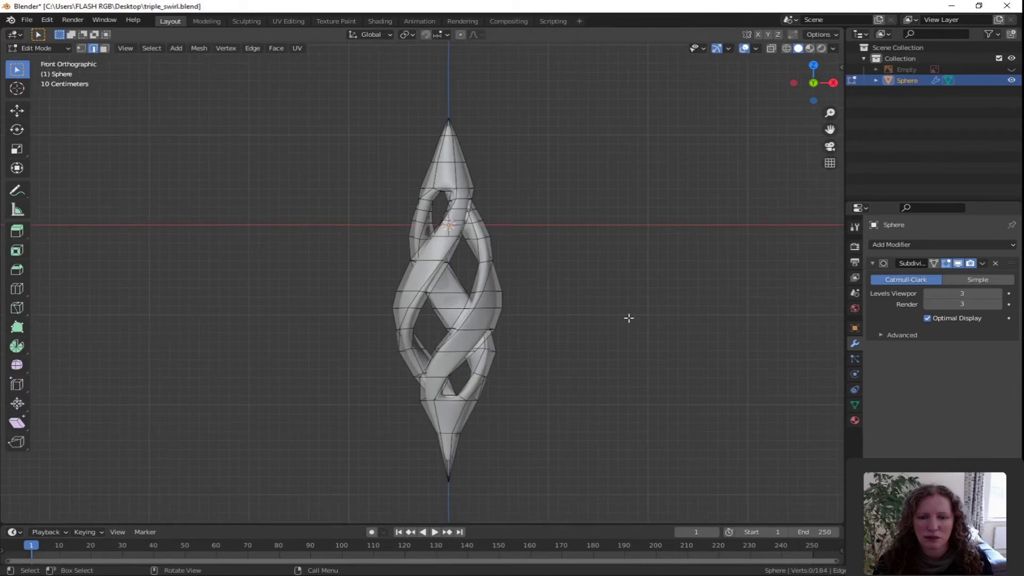
pyautogui.keyDown('shift'); pyautogui.moveTo(606, 287); pyautogui.dragTo(595, 329, button='middle'); pyautogui.keyUp('shift')
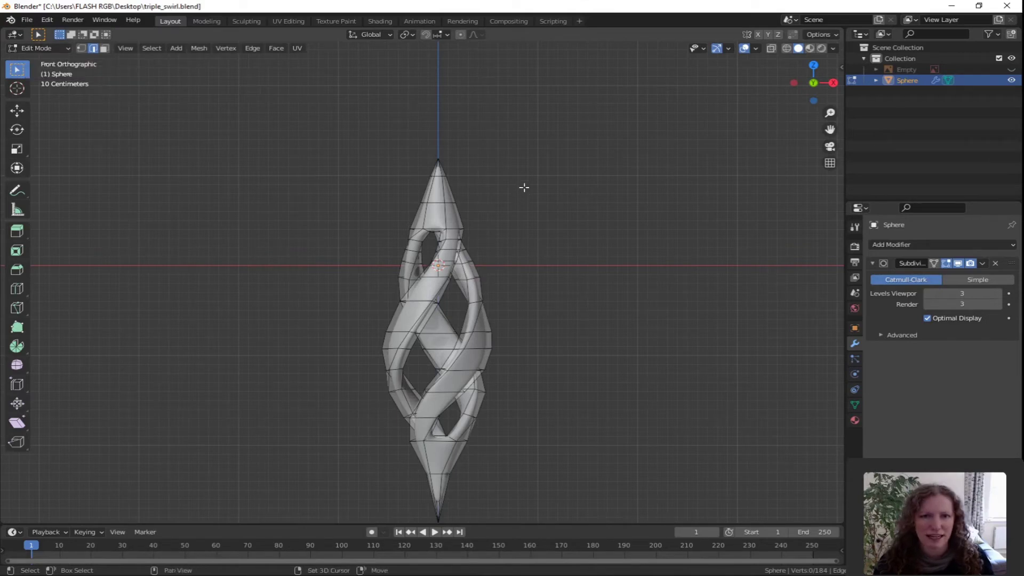
# - Add a cylinder with 20 vertices and the cap fill type set to Nothing to the pendant mesh
pyautogui.hotkey('shift', 'a')
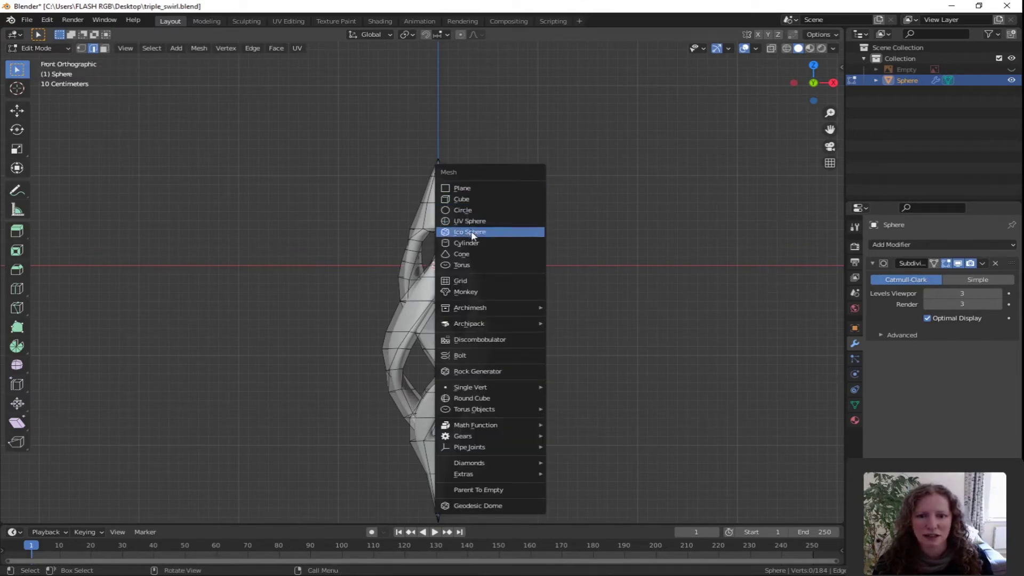
pyautogui.click(473, 244)
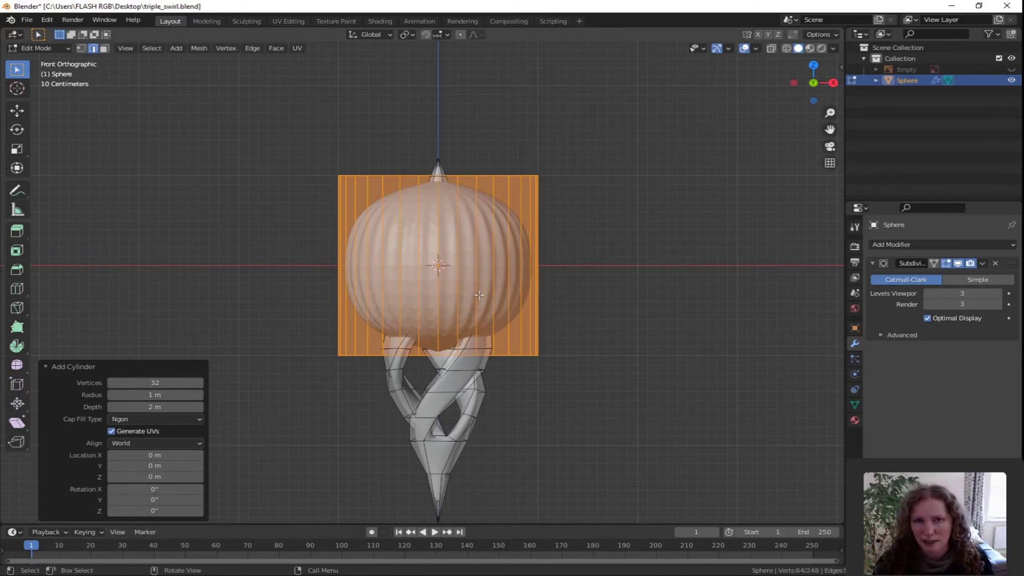
pyautogui.click(168, 384)
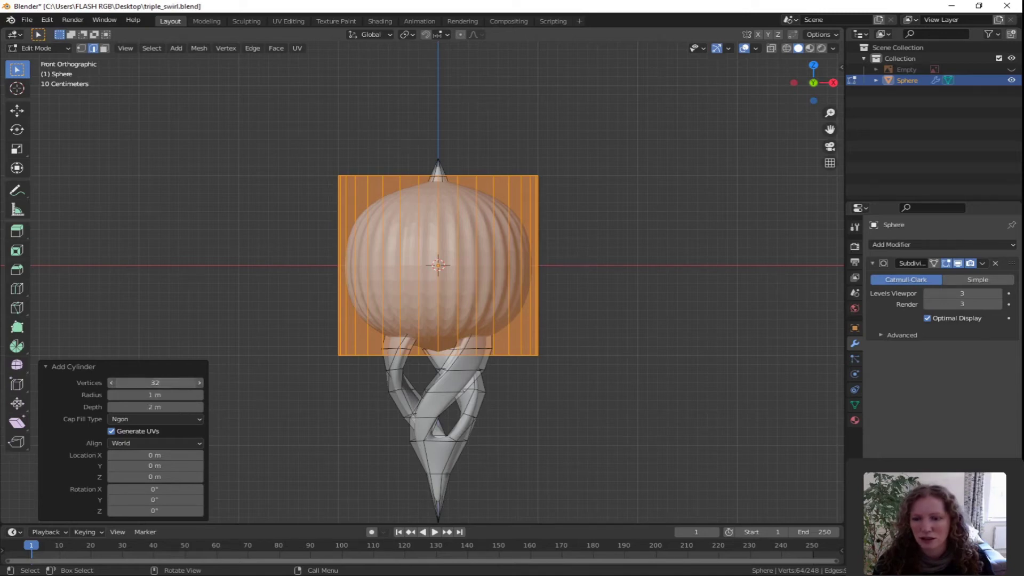
pyautogui.write('20')
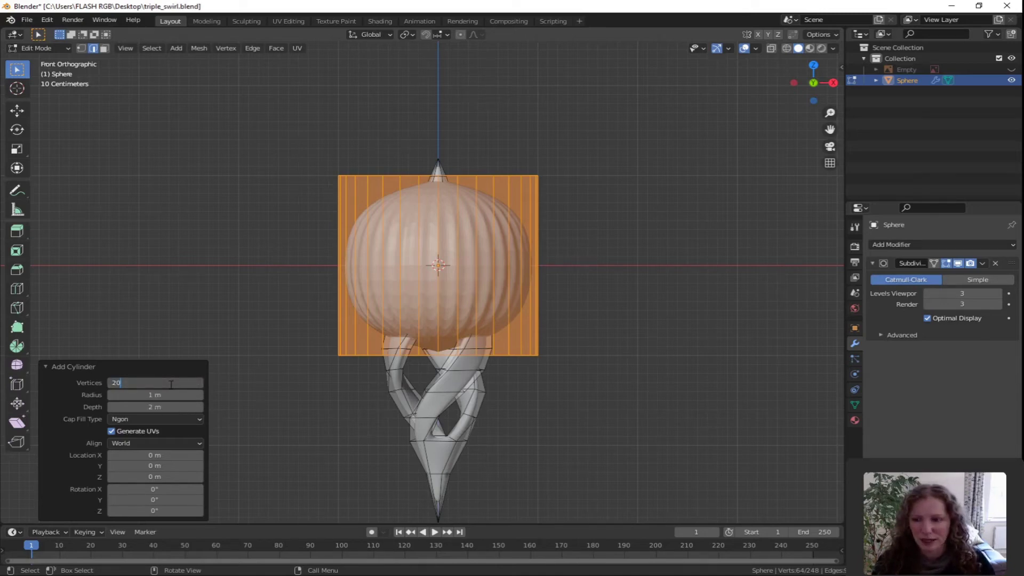
pyautogui.press('Return')
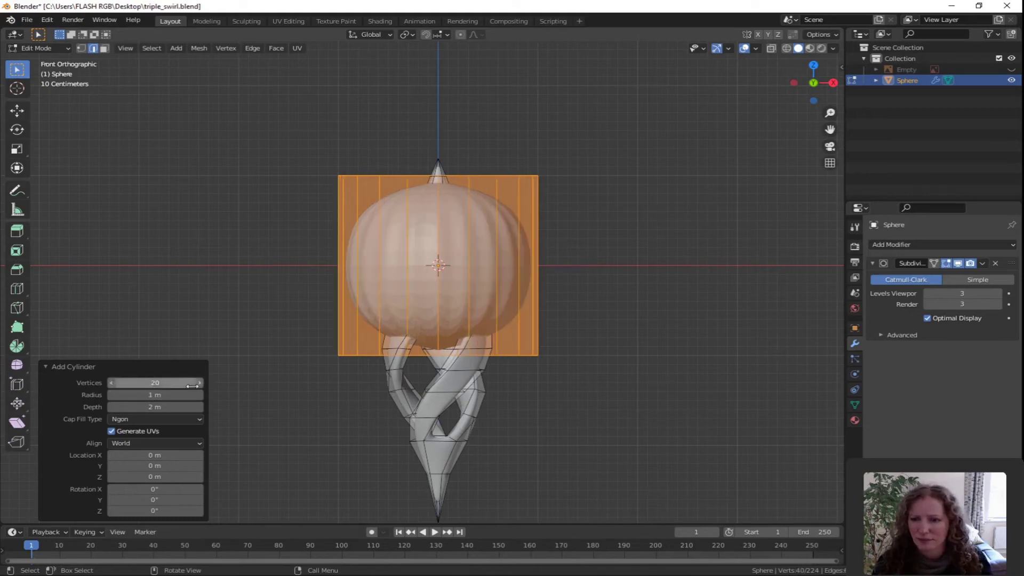
pyautogui.click(164, 420)
pyautogui.click(145, 432)
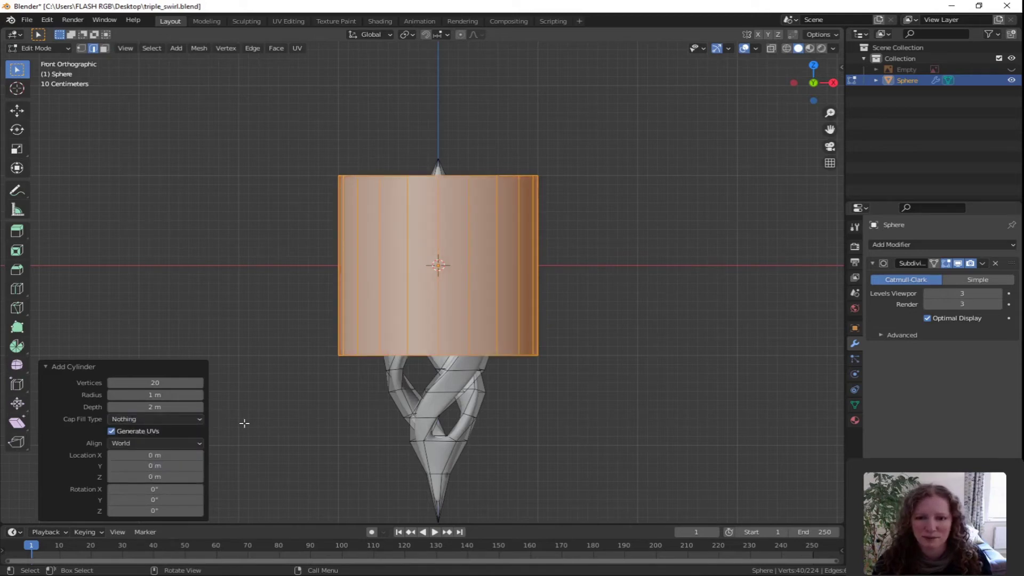
# - Rotate the new open cylinder 90° around the global X axis
pyautogui.press('r')
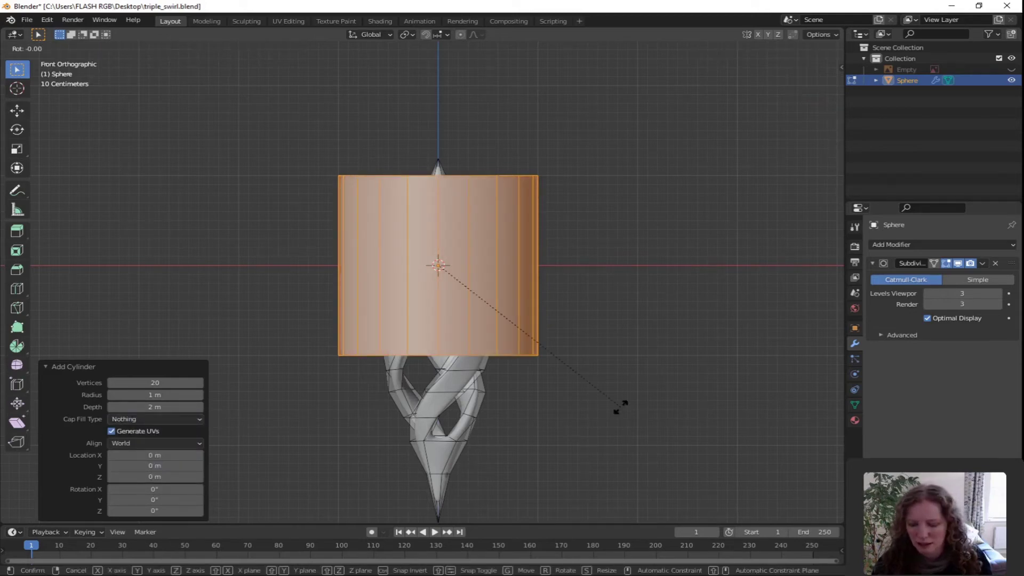
pyautogui.press('x')
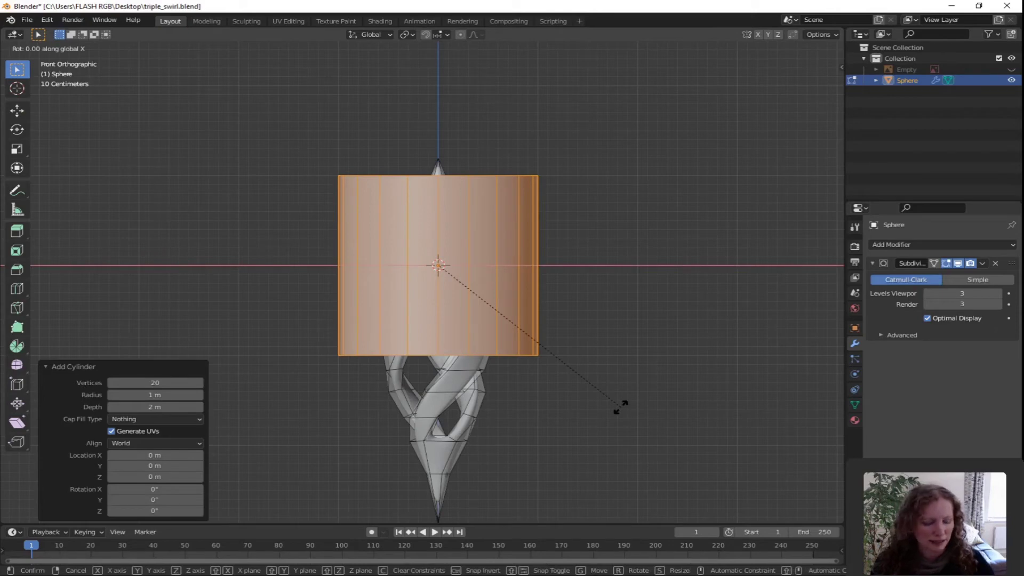
pyautogui.write('90')
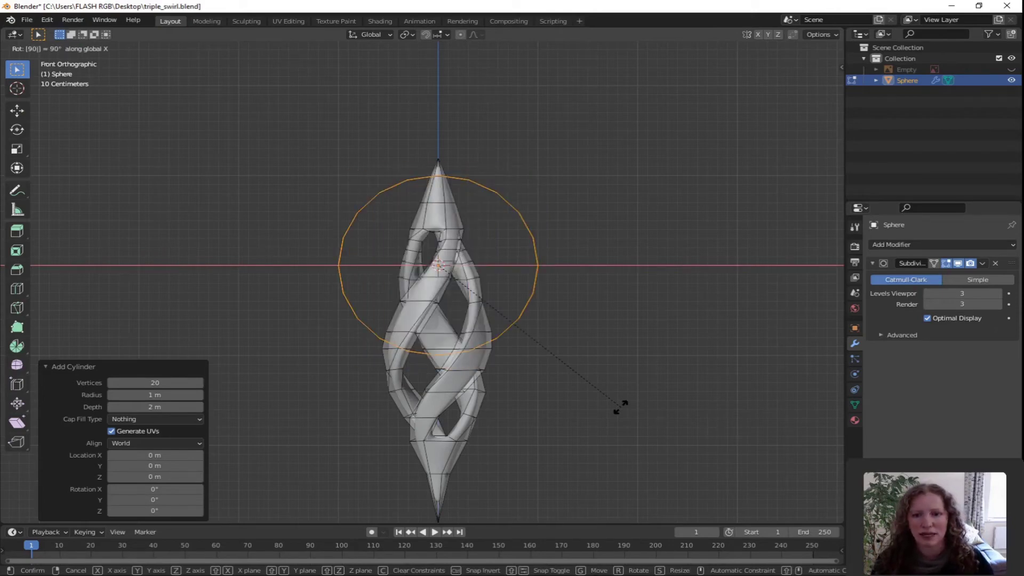
pyautogui.press('Return')
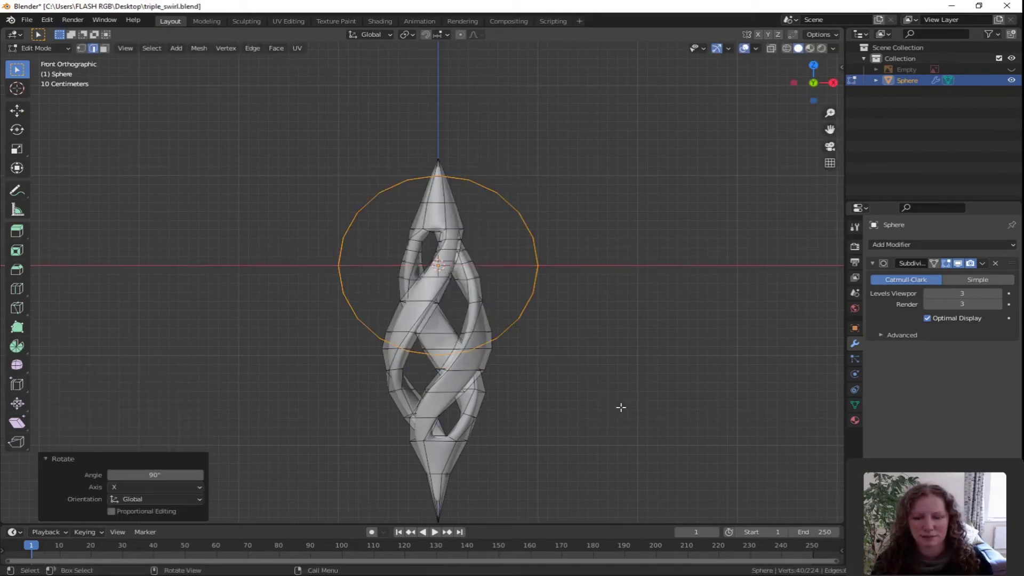
# - Scale the cylinder to about 0.224 and raise it about 1.775 m along the Z axis, above the pendant's top tip
pyautogui.press('s')
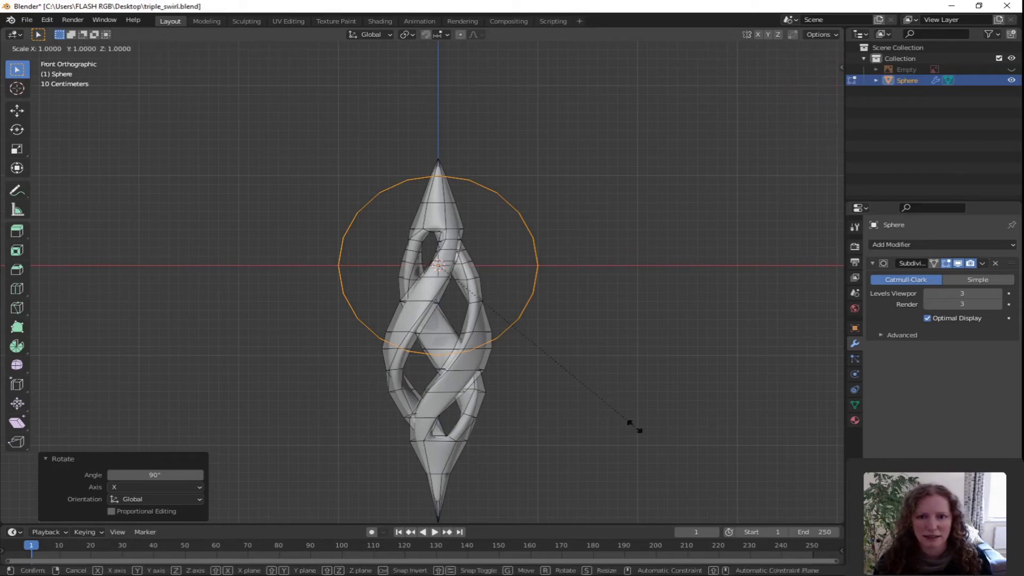
pyautogui.click(483, 297)
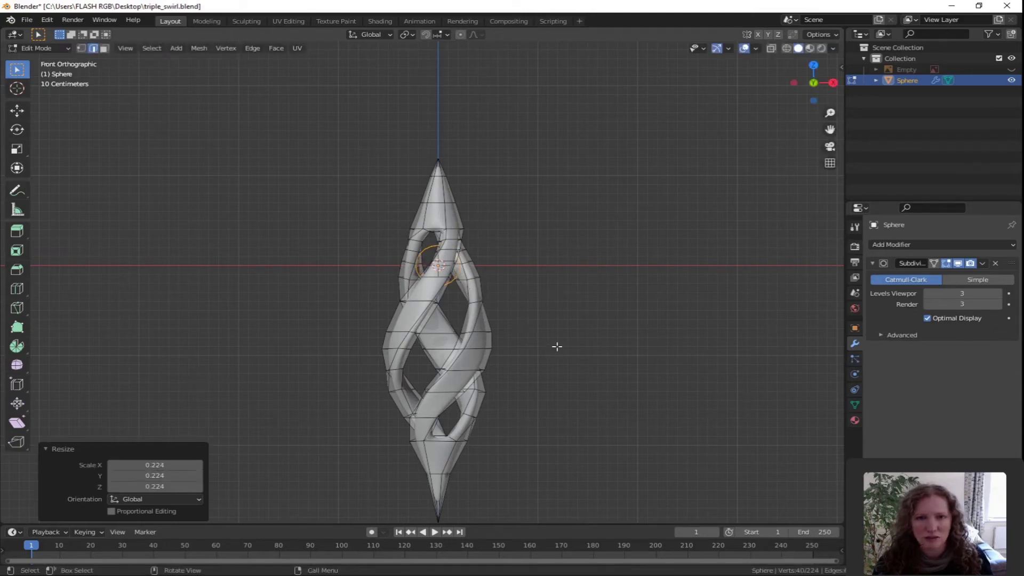
pyautogui.press('g')
pyautogui.press('z')
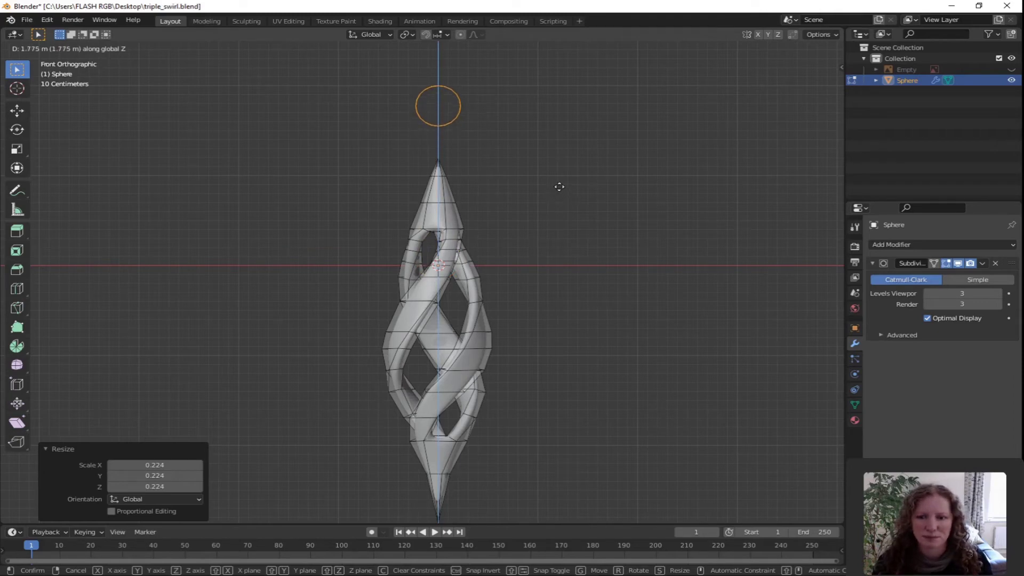
pyautogui.click(559, 186)
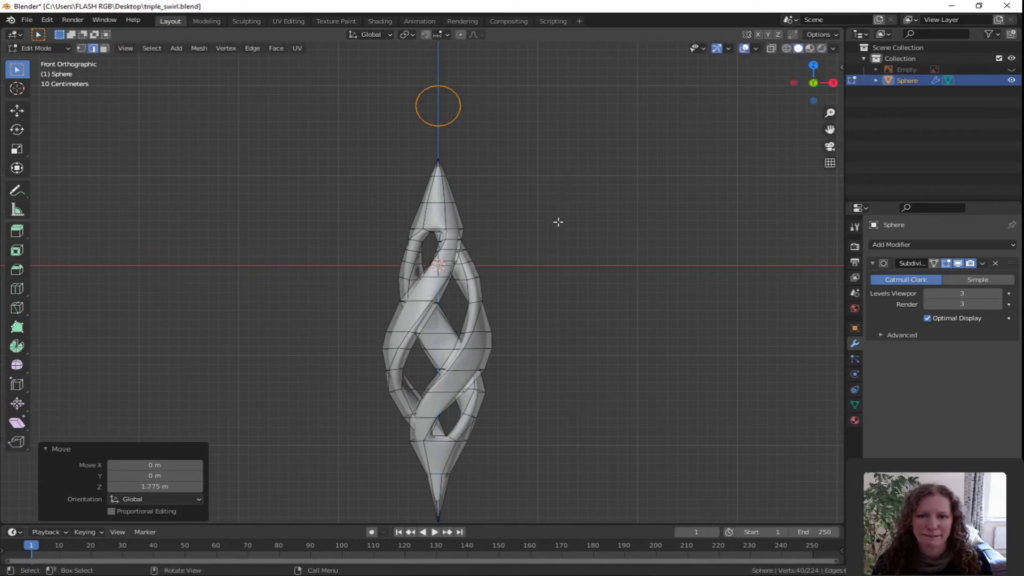
pyautogui.moveTo(618, 200); pyautogui.dragTo(518, 245, button='middle')
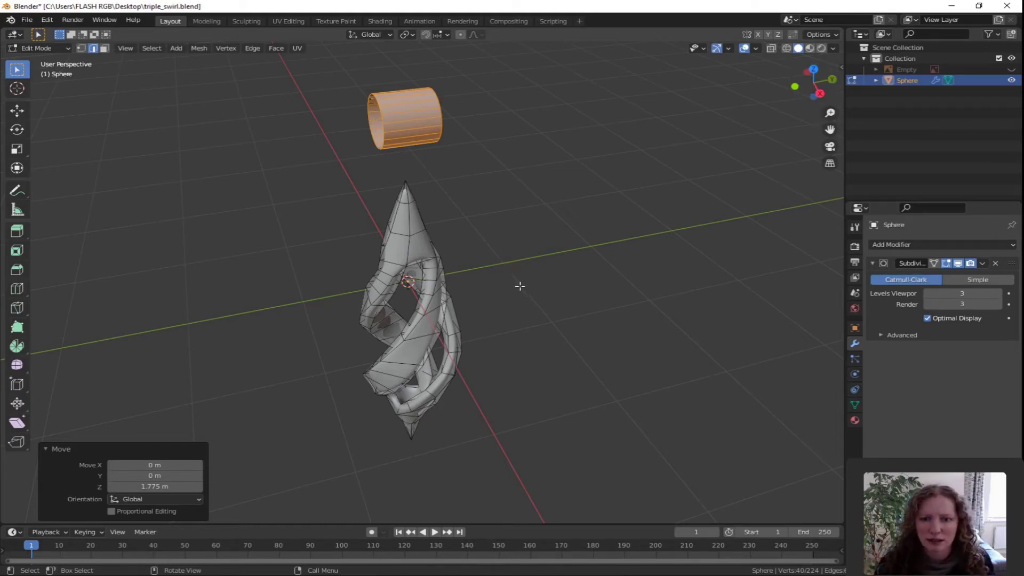
# - Scale the open cylinder along the global Y axis to about 0.323 to make a narrow band
pyautogui.press('s')
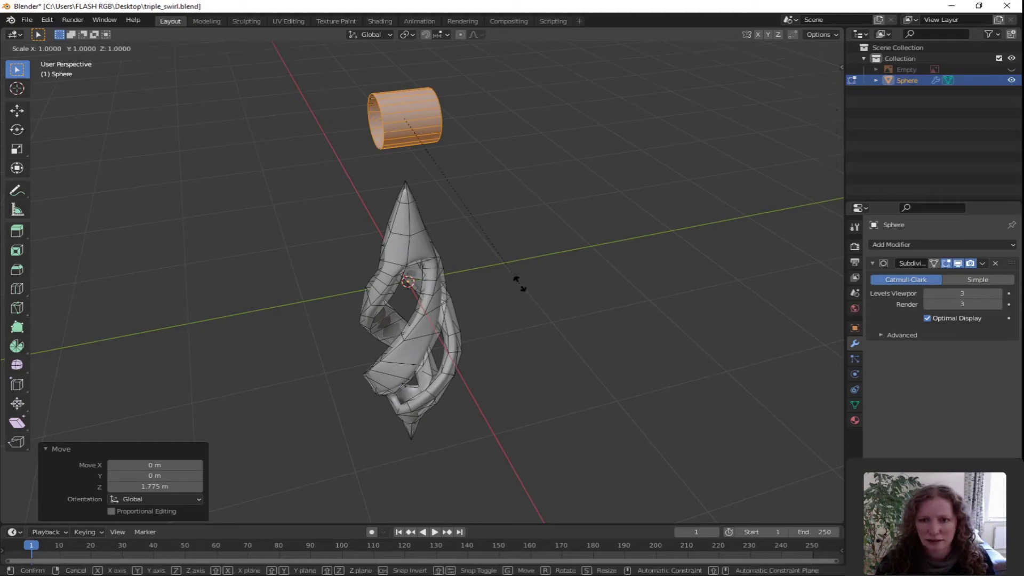
pyautogui.press('y')
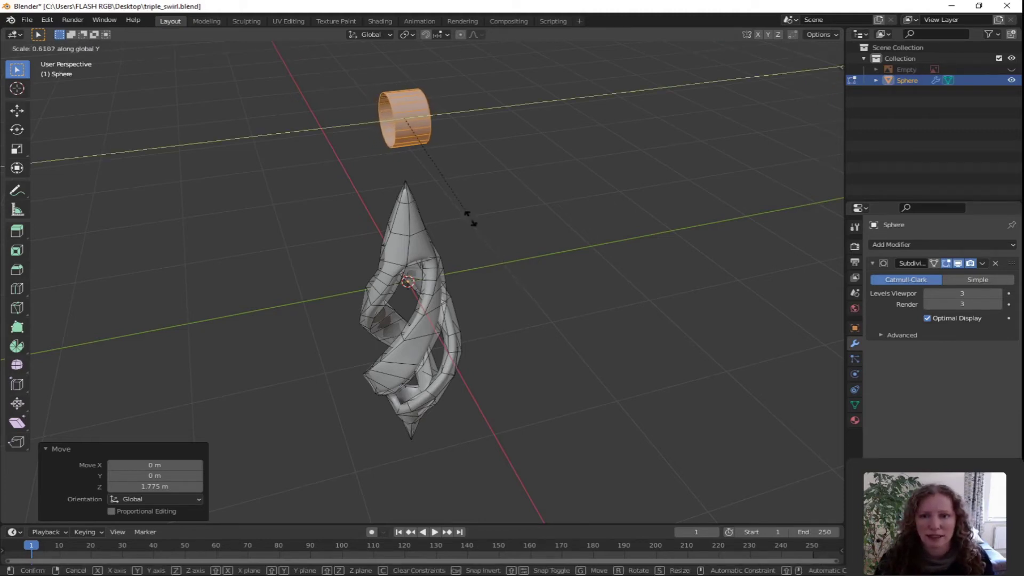
pyautogui.click(437, 174)
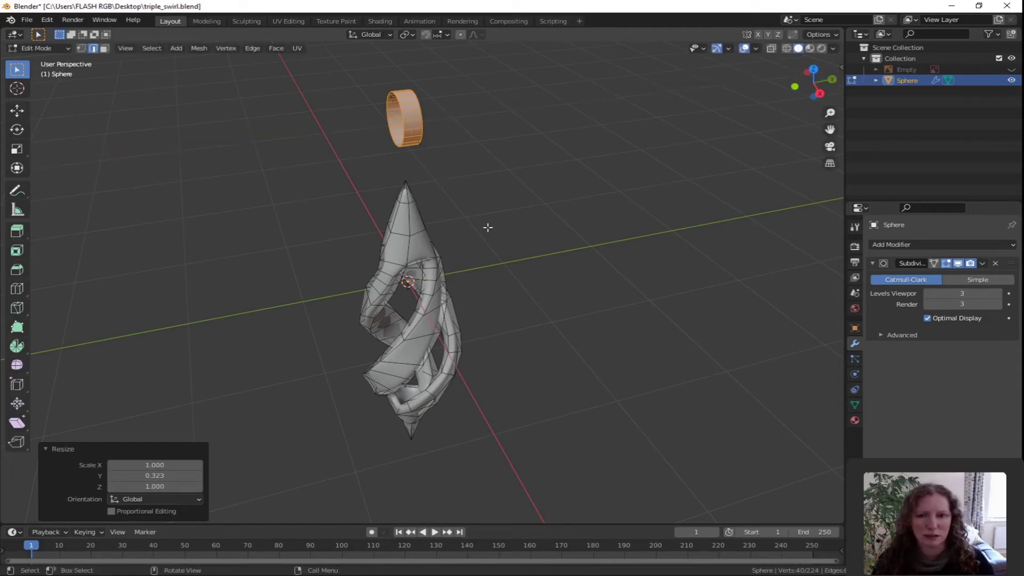
# - Extrude the band in front view and scale the new geometry outward to about 1.682 to give the ring thickness
pyautogui.press('KP_1')
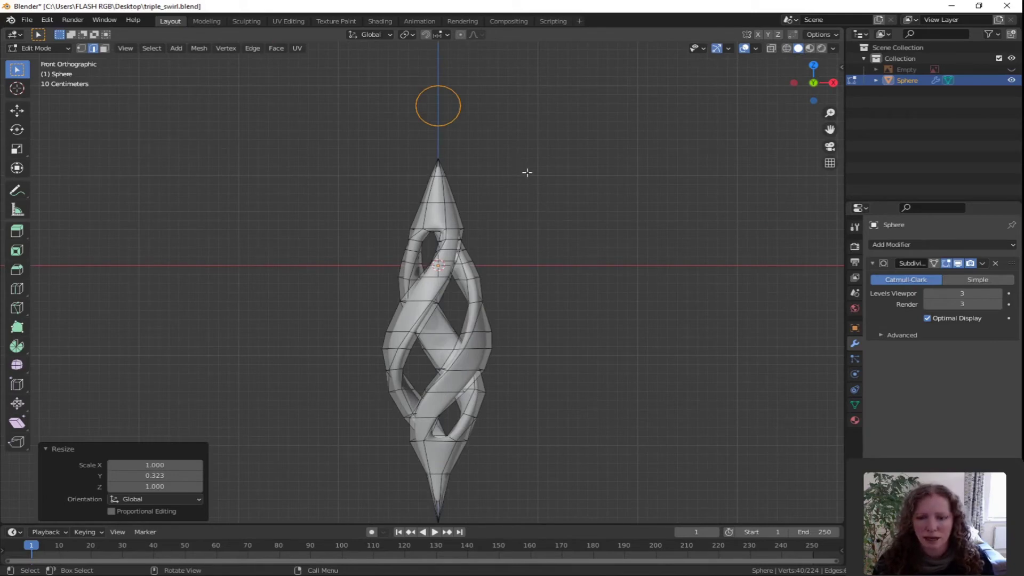
pyautogui.press('e')
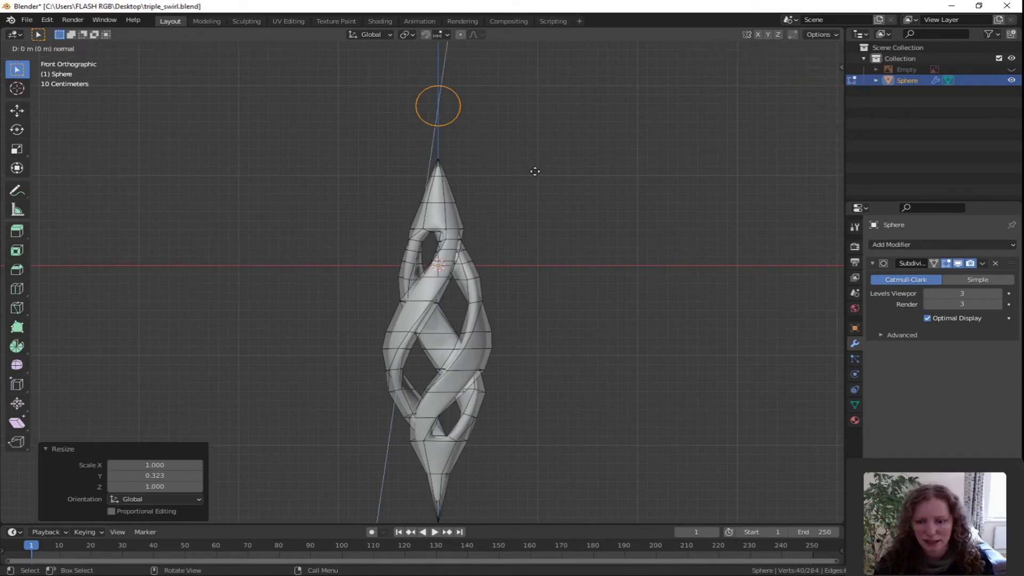
pyautogui.press('s')
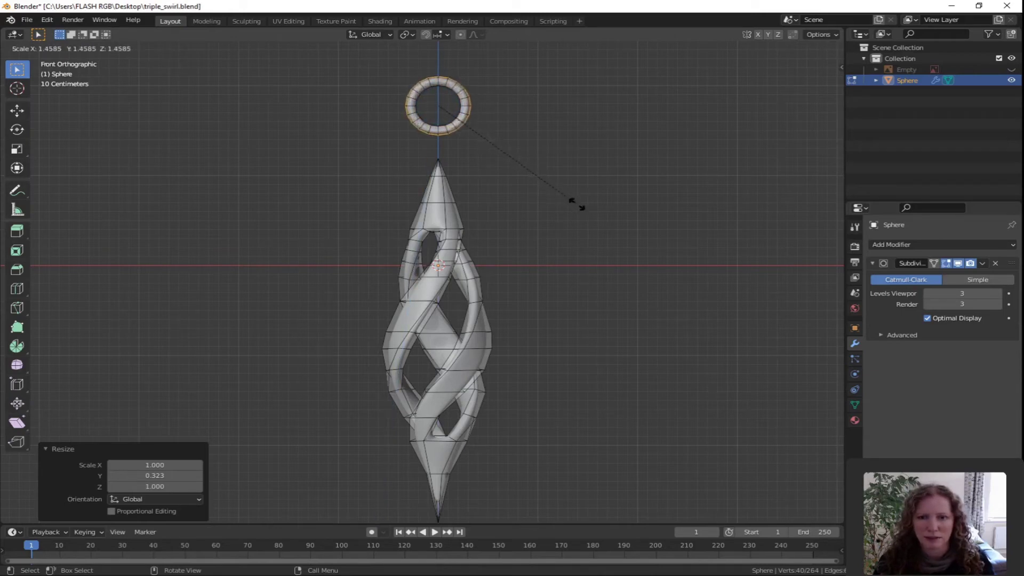
pyautogui.click(604, 211)
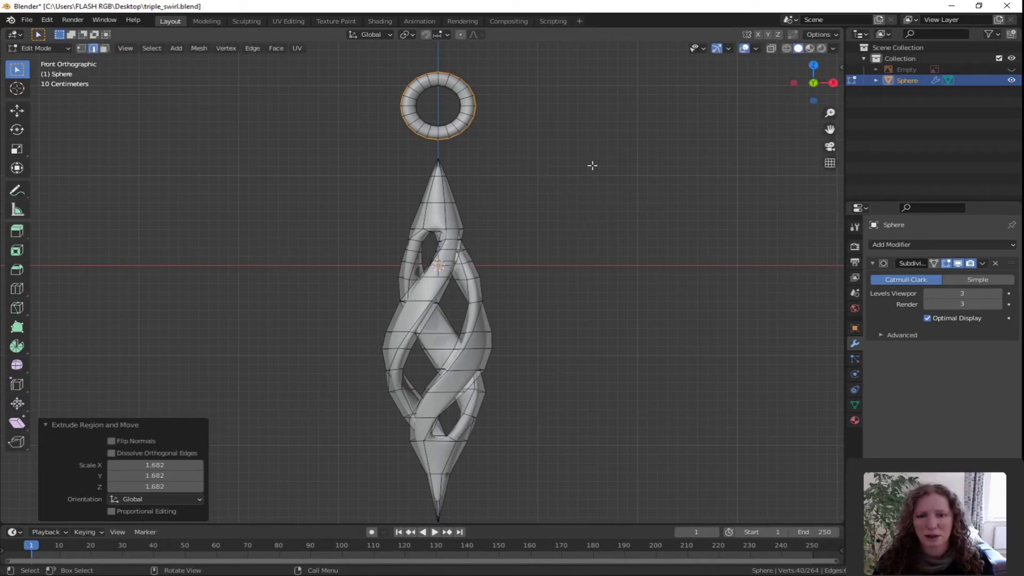
# - Scale the ring's extruded outer band along the global Y axis to about 0.582
pyautogui.moveTo(594, 155); pyautogui.dragTo(512, 200, button='middle')
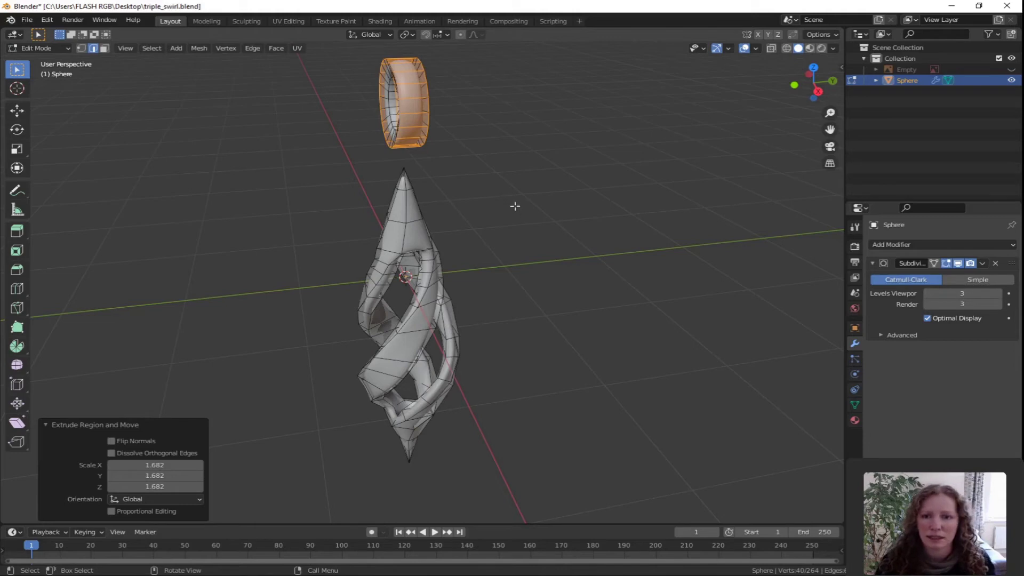
pyautogui.press('s')
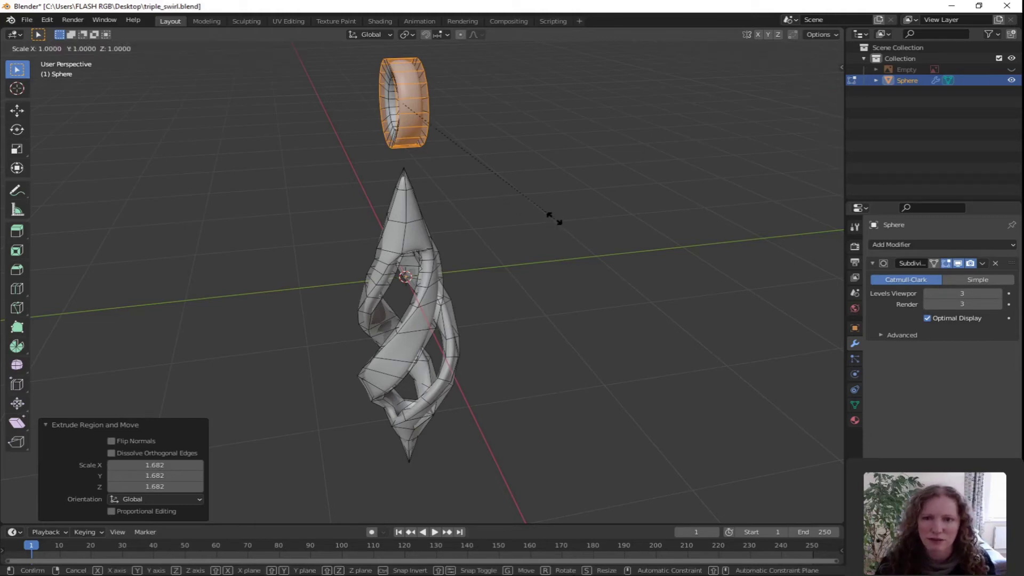
pyautogui.press('y')
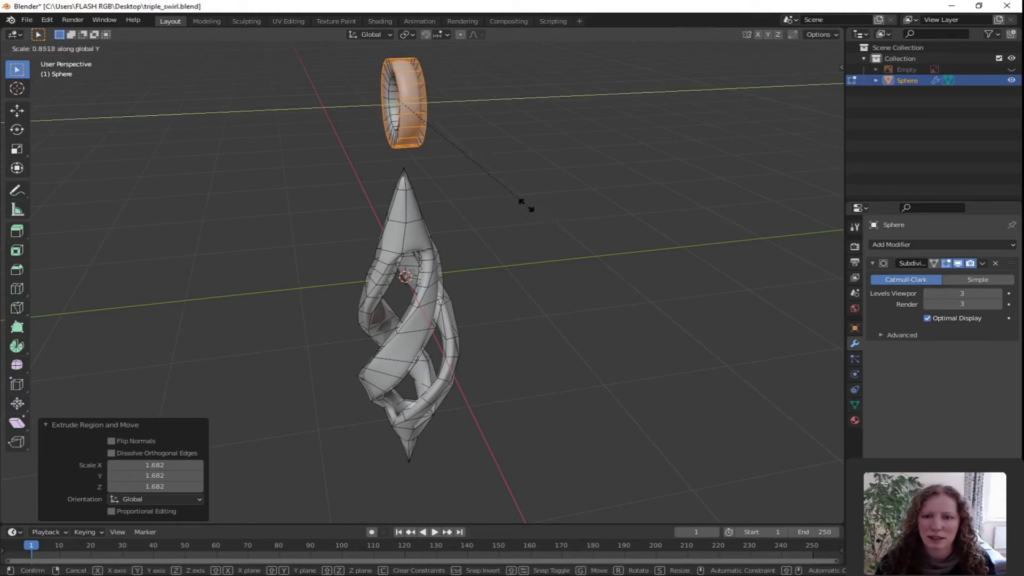
pyautogui.click(477, 182)
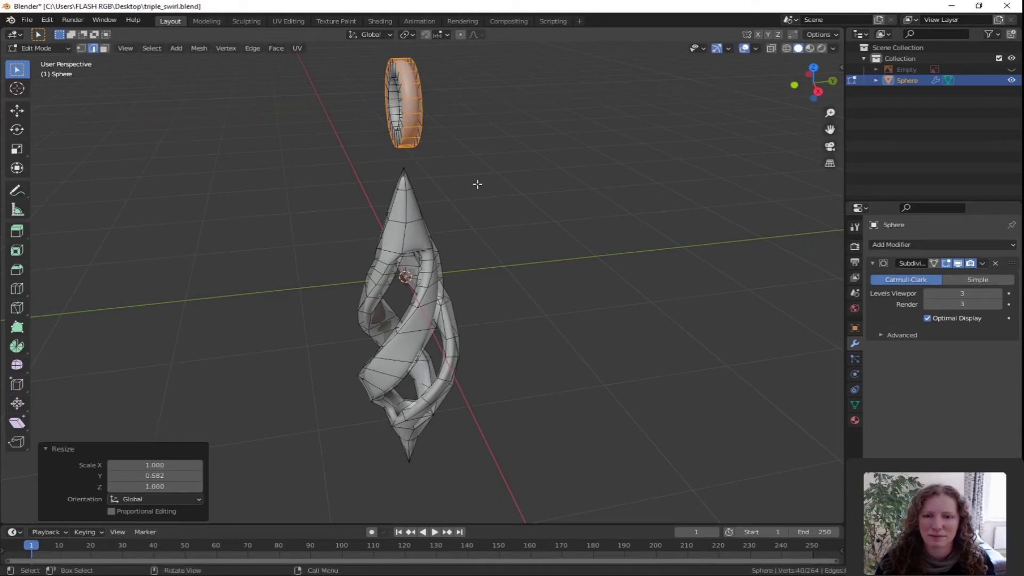
# - Clear the mesh selection in front orthographic view, turn on X-ray and switch to face selection mode
pyautogui.press('KP_1')
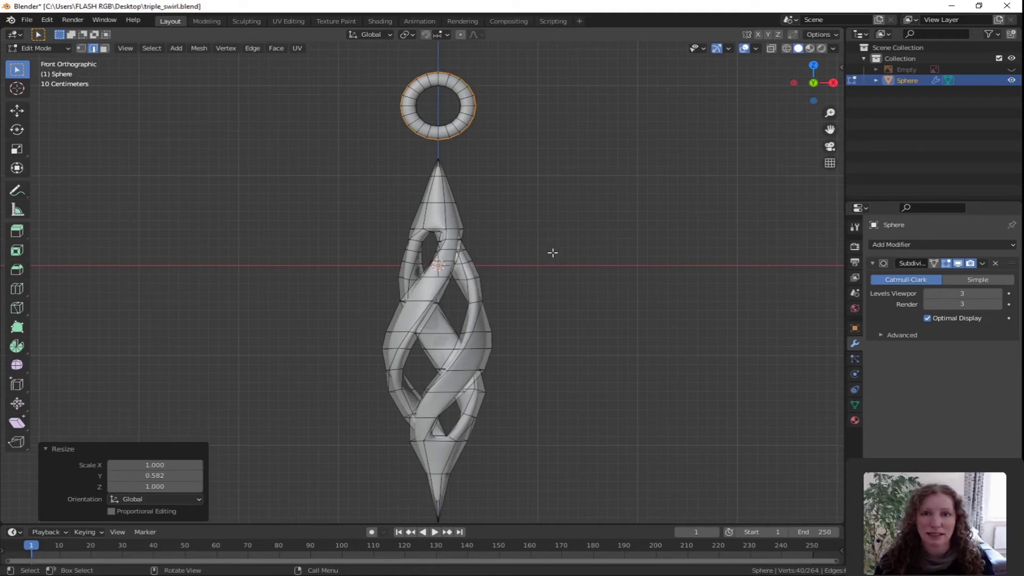
pyautogui.press('a')
pyautogui.hotkey('alt', 'a')
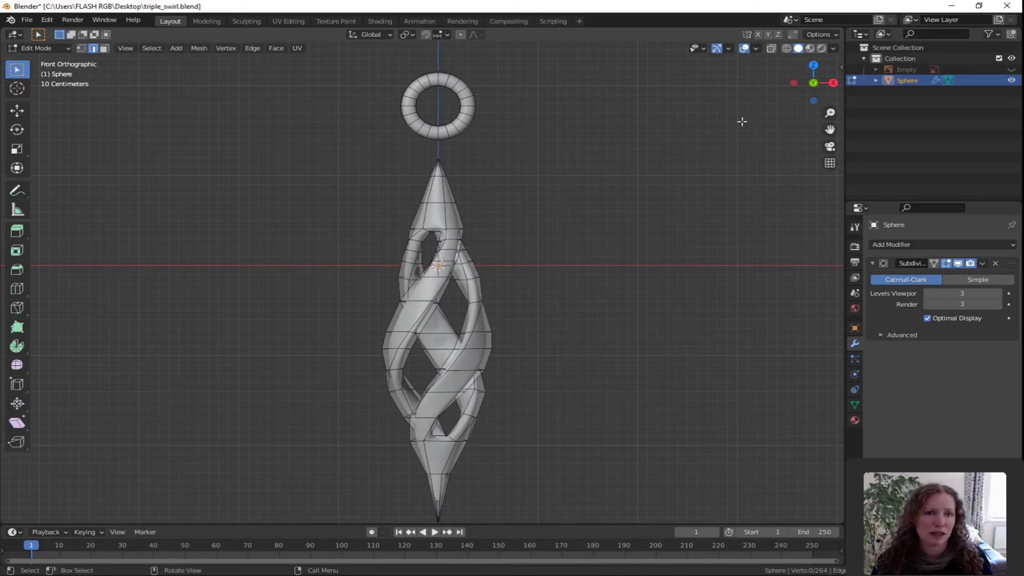
pyautogui.click(772, 48)
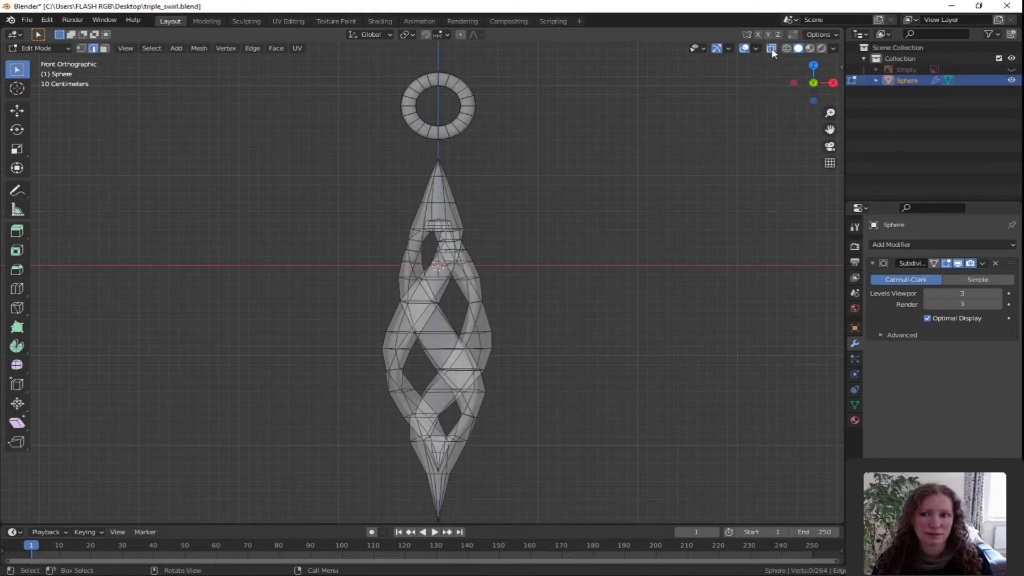
pyautogui.click(105, 48)
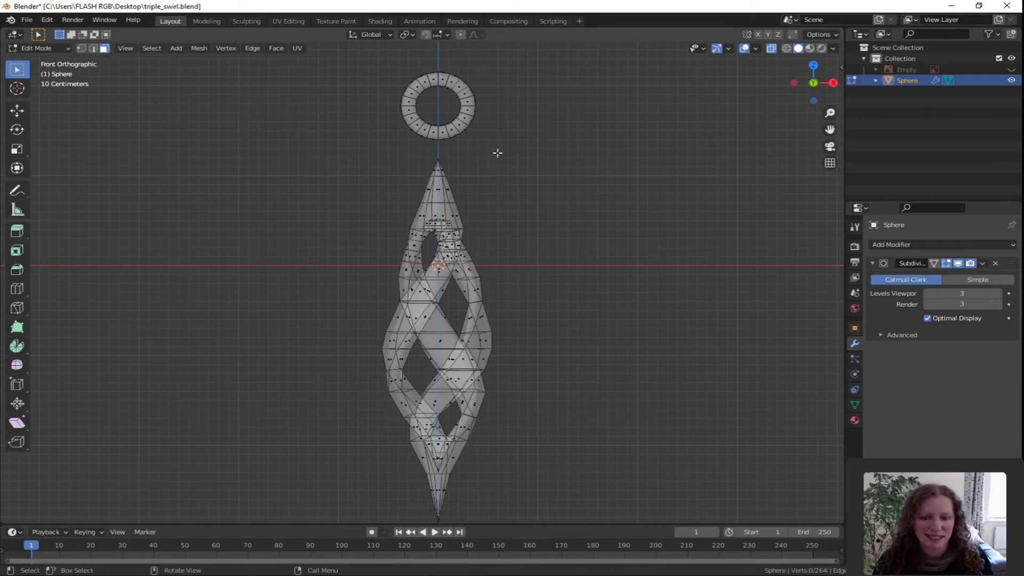
# - Circle-select the faces of the ring's four lowest segments through the mesh, turn off X-ray and delete those faces
pyautogui.press('c')
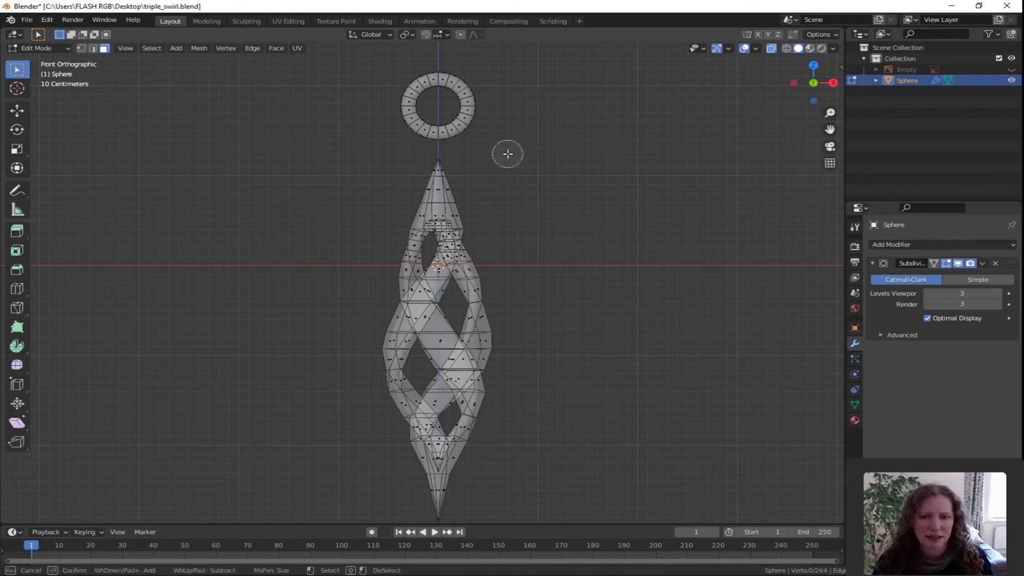
pyautogui.scroll(-3, 503, 152)
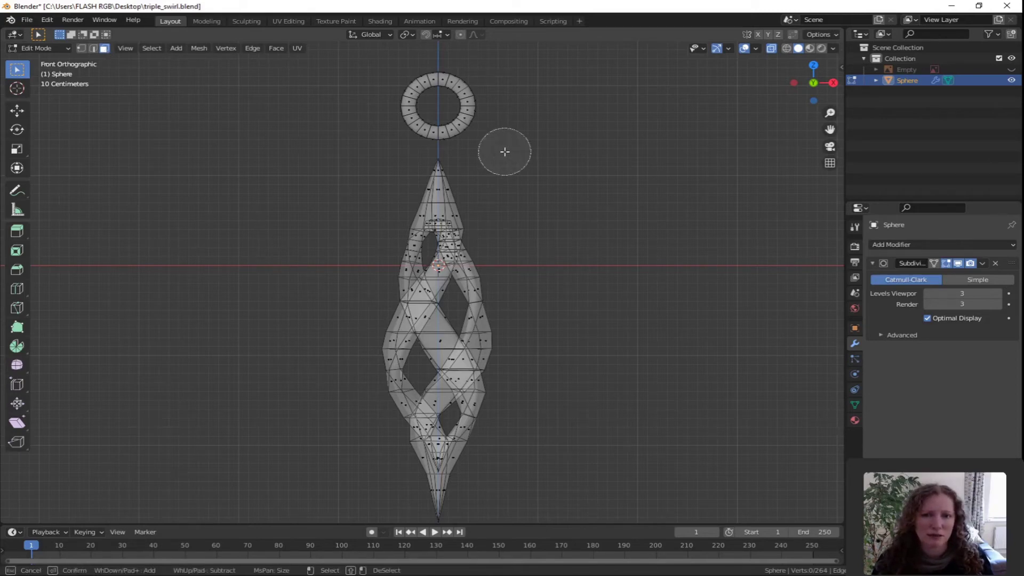
pyautogui.scroll(4, 502, 151)
pyautogui.scroll(-2, 499, 155)
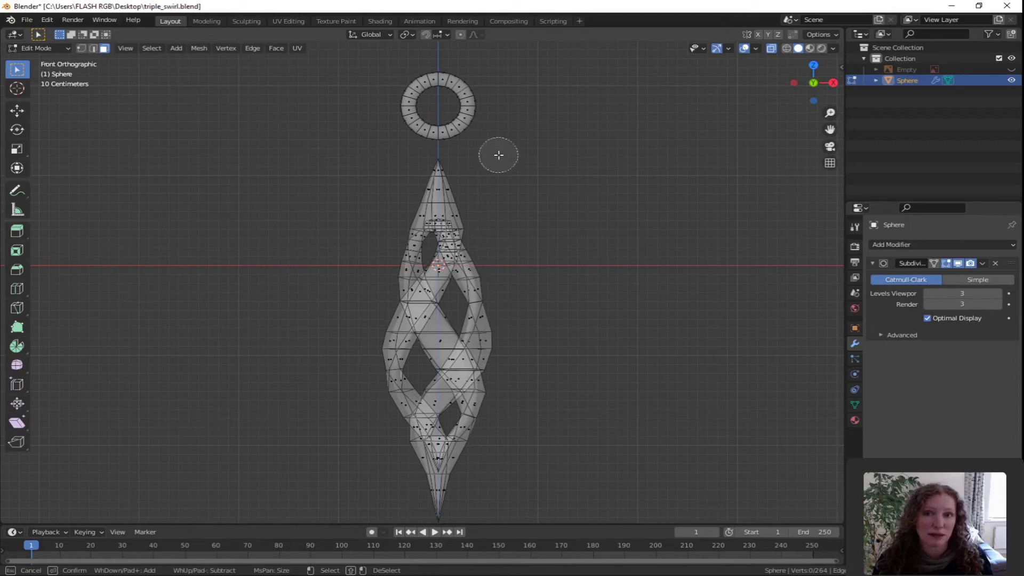
pyautogui.scroll(4, 497, 154)
pyautogui.scroll(-2, 496, 153)
pyautogui.scroll(2, 495, 153)
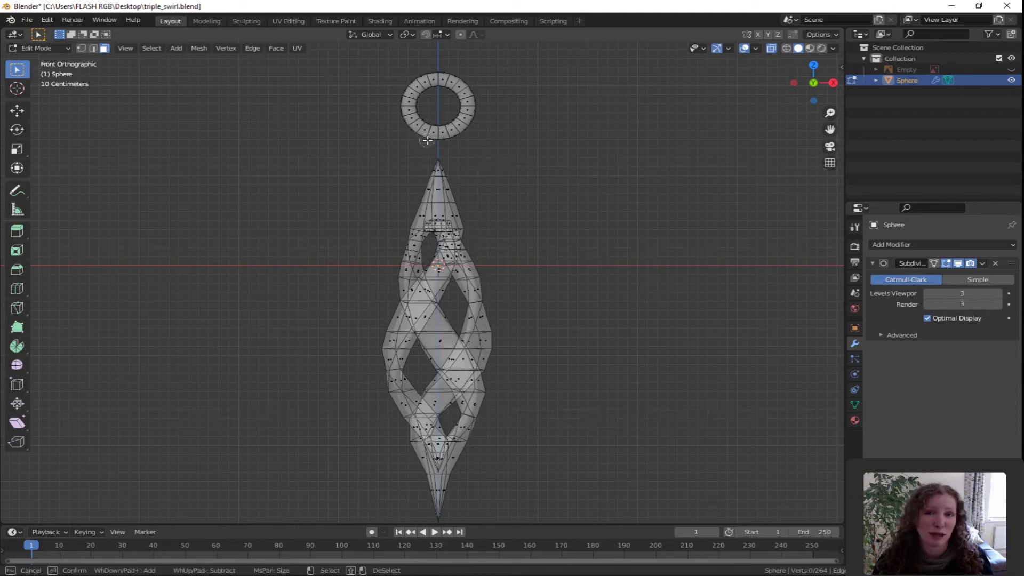
pyautogui.moveTo(427, 138); pyautogui.dragTo(442, 138)
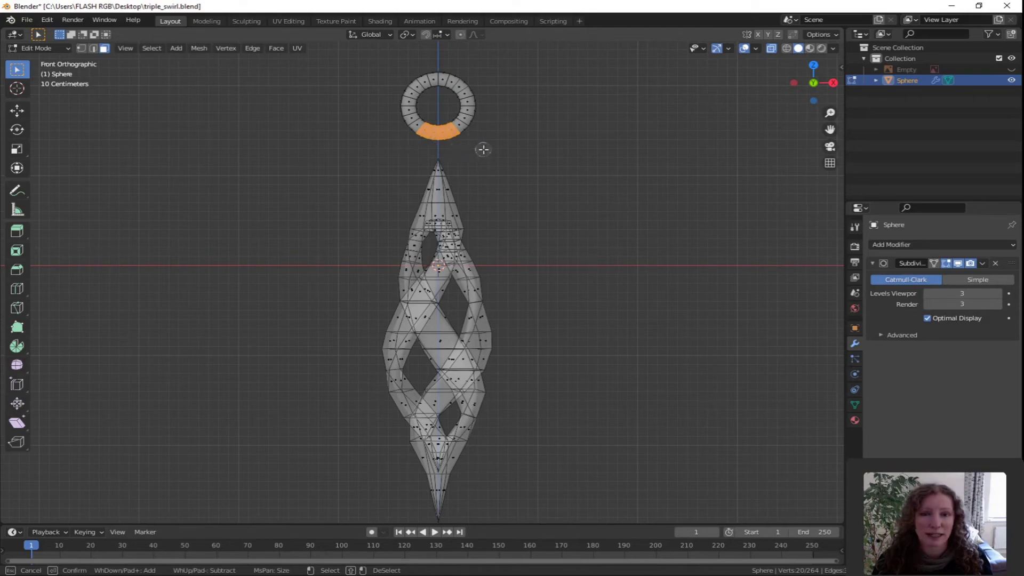
pyautogui.press('Escape')
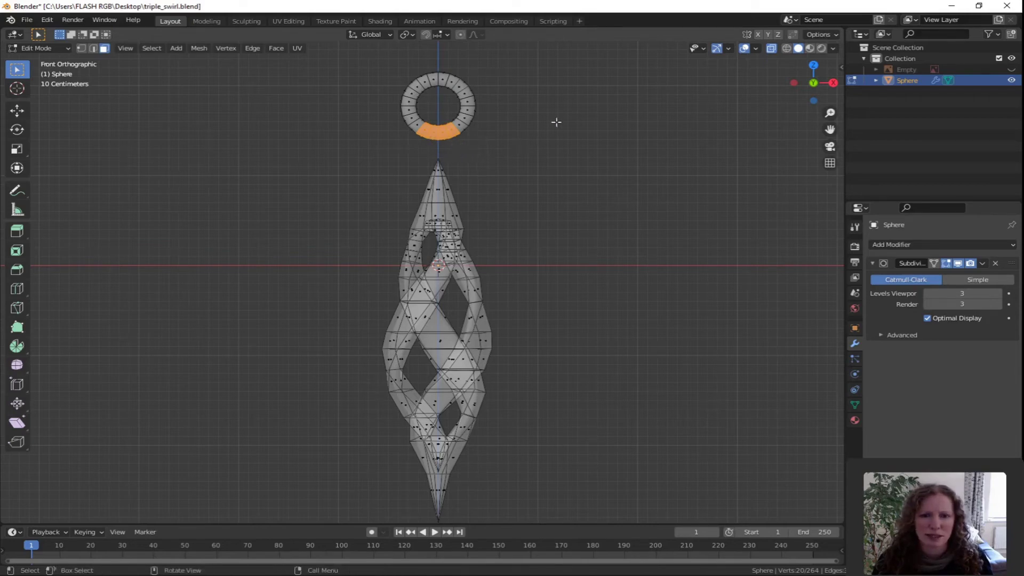
pyautogui.moveTo(556, 122); pyautogui.dragTo(486, 194, button='middle')
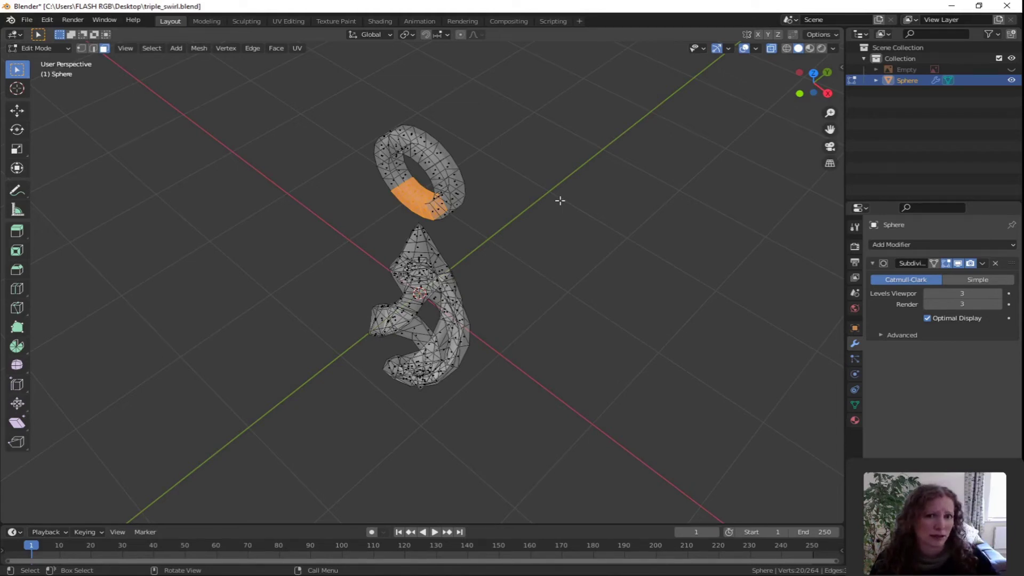
pyautogui.click(772, 48)
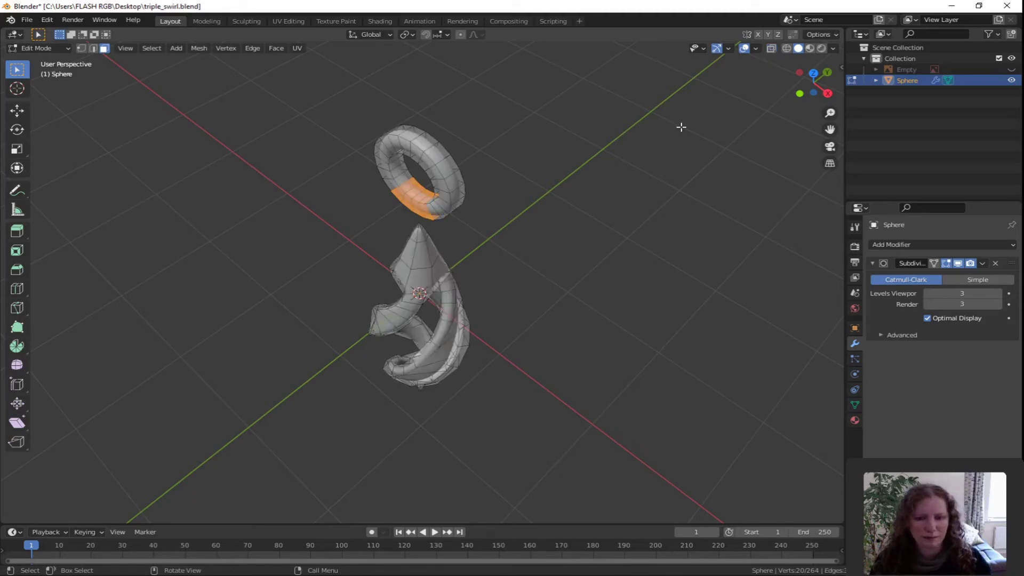
pyautogui.press('KP_1')
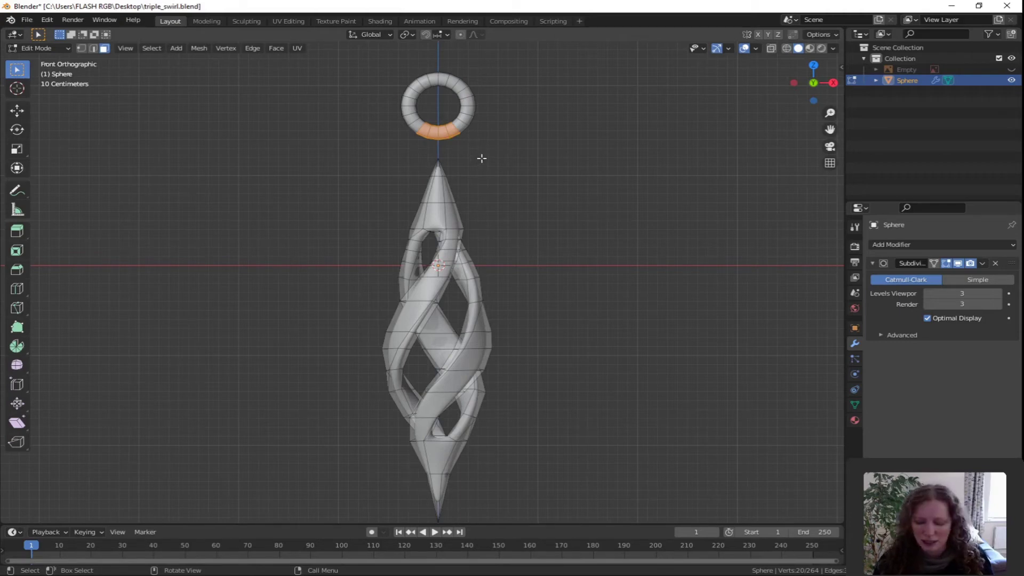
pyautogui.press('x')
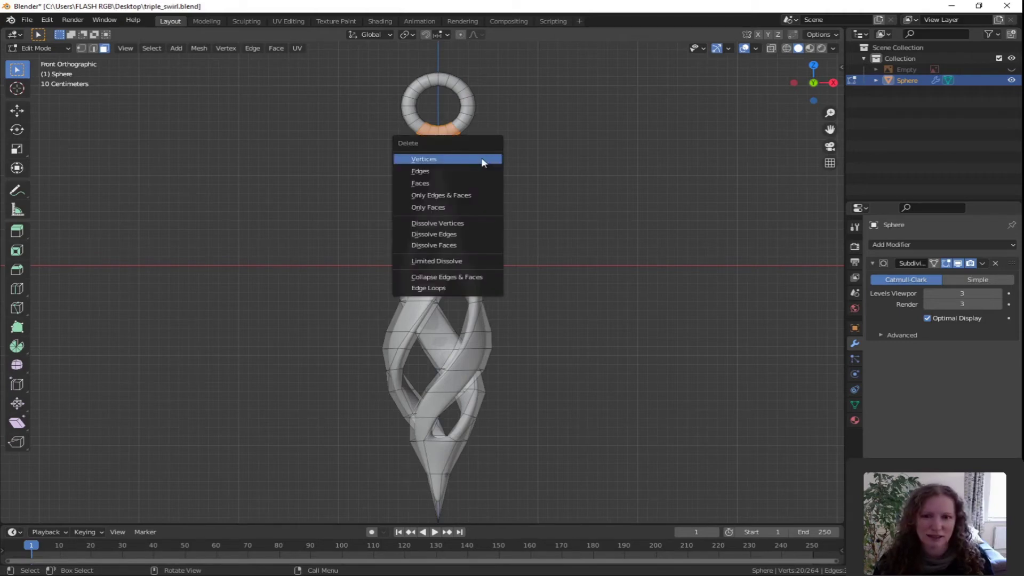
pyautogui.click(426, 182)
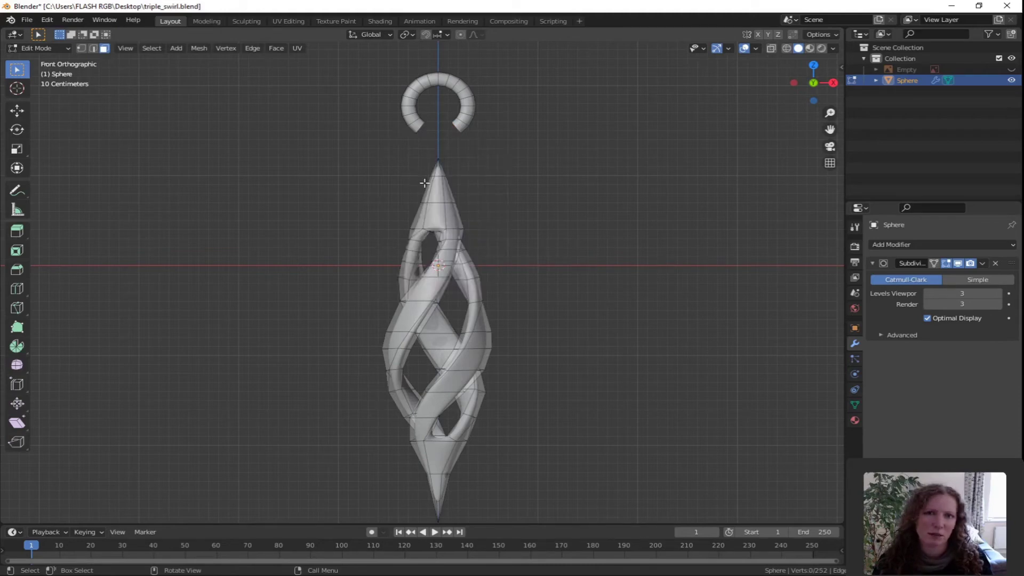
# - Select the whole open ring through X-ray and lower it about 0.598 m along the Z axis onto the pendant's top tip
pyautogui.click(773, 48)
pyautogui.press('c')
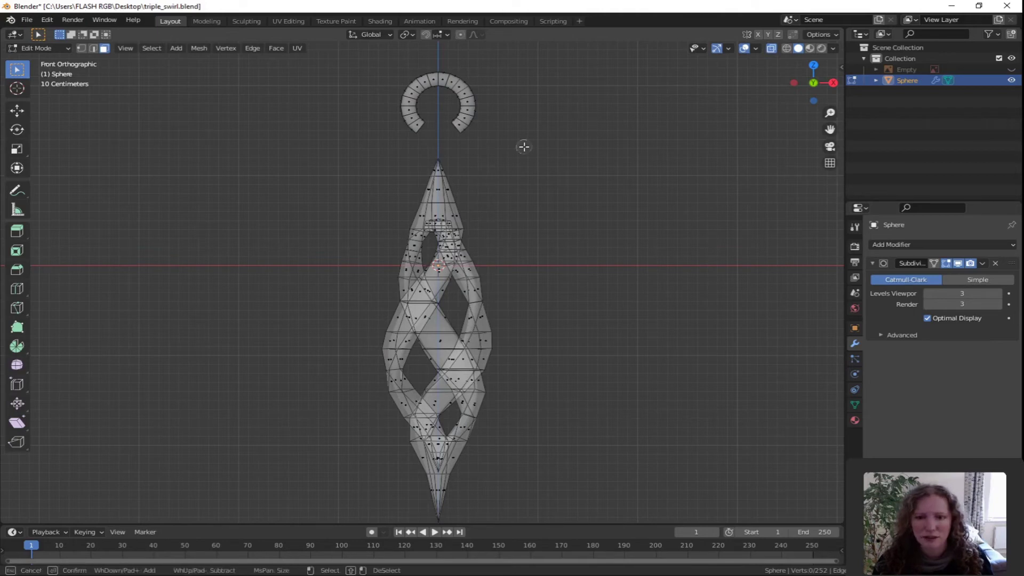
pyautogui.moveTo(469, 121)
pyautogui.mouseDown()
pyautogui.moveTo(440, 85)
pyautogui.moveTo(419, 104)
pyautogui.mouseUp()
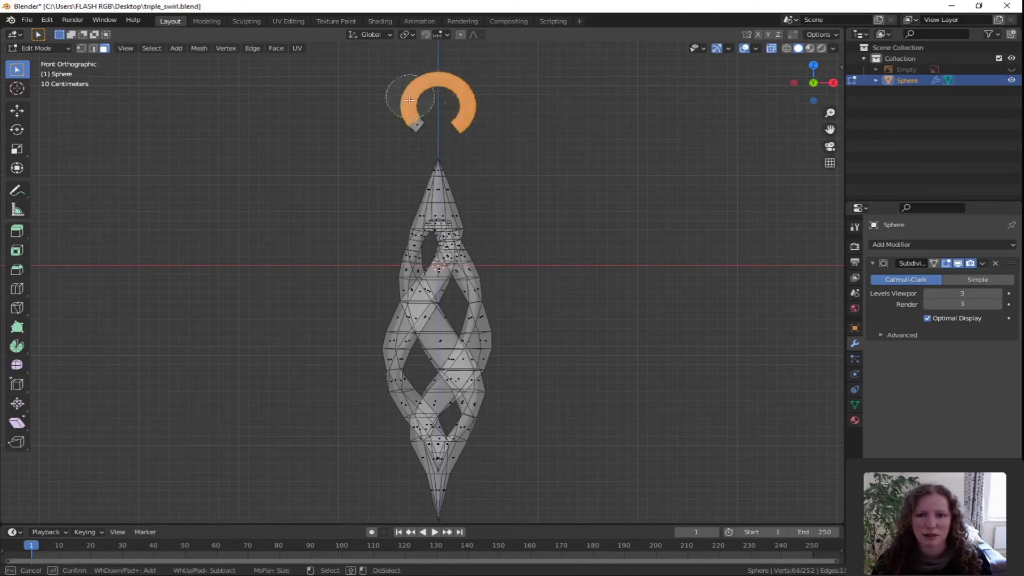
pyautogui.rightClick(507, 121)
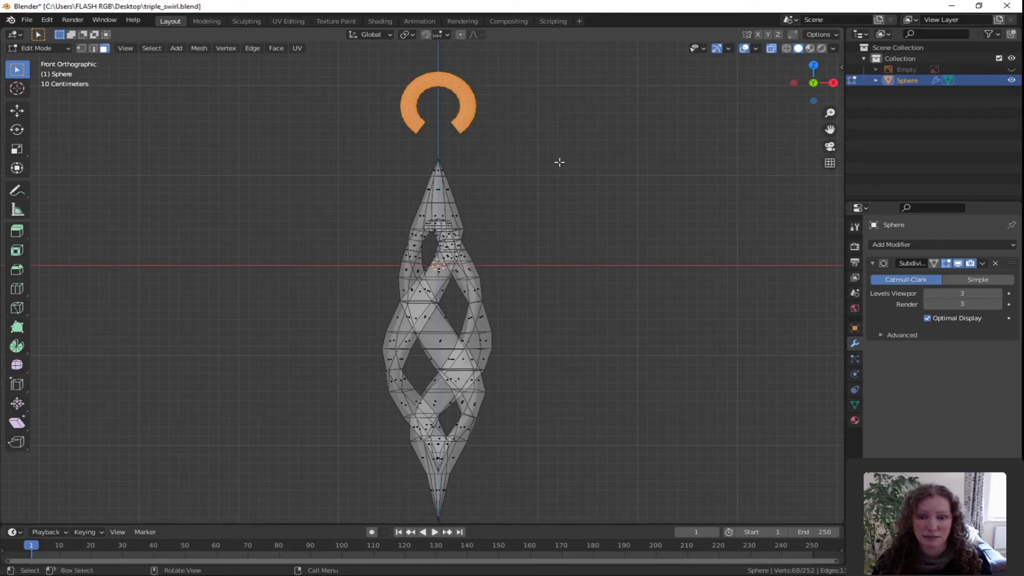
pyautogui.press('g')
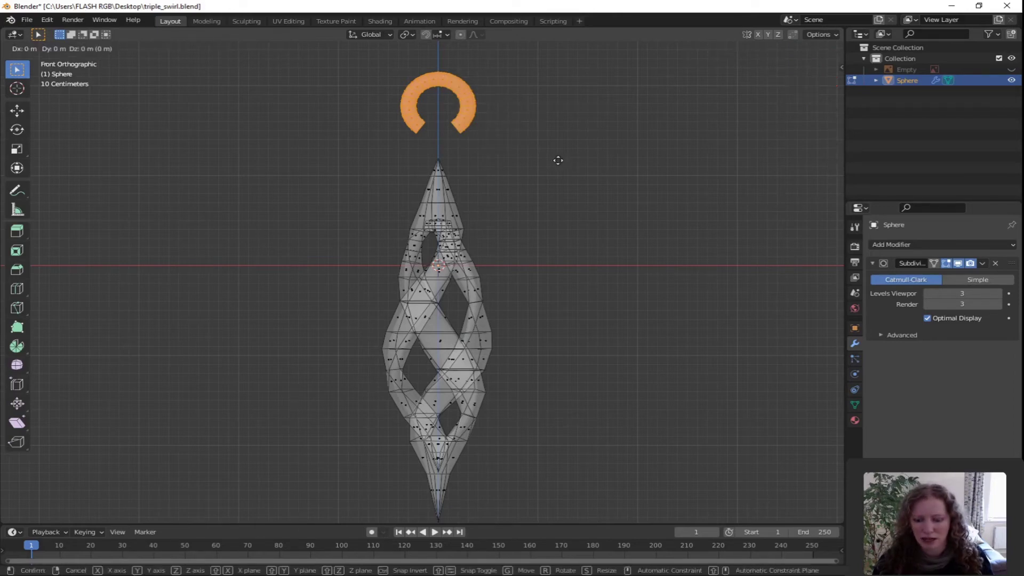
pyautogui.press('z')
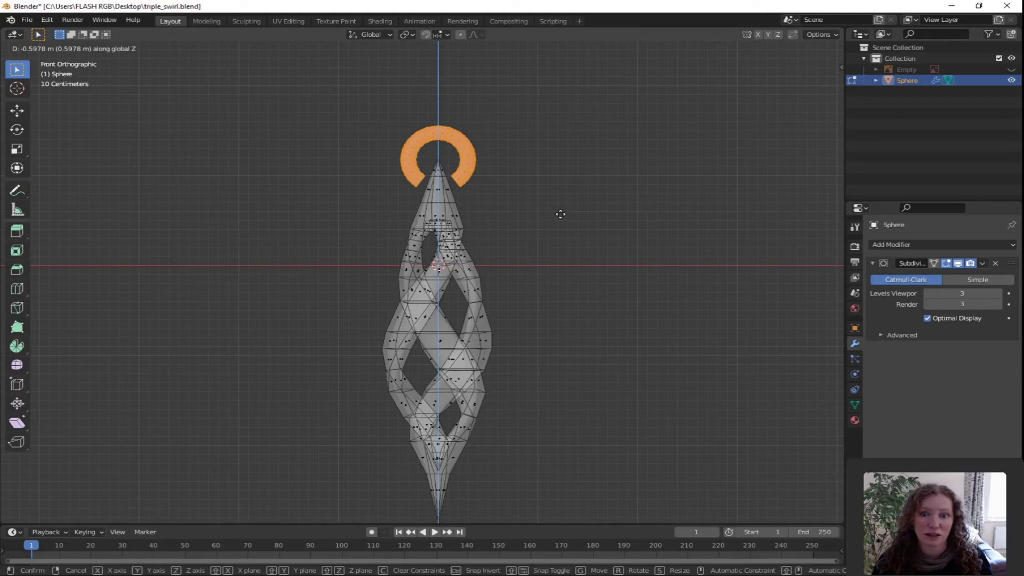
pyautogui.click(560, 214)
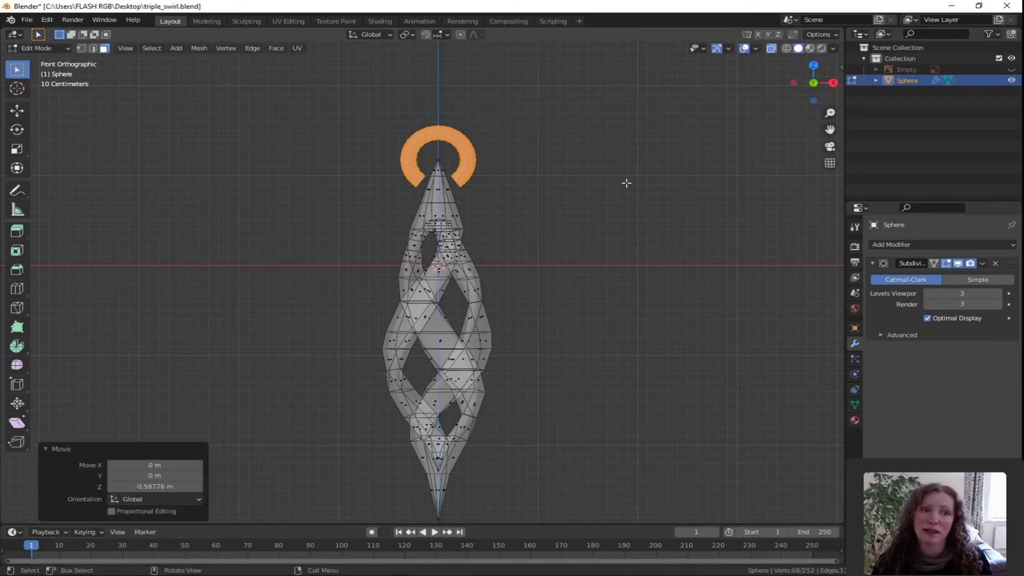
pyautogui.click(772, 48)
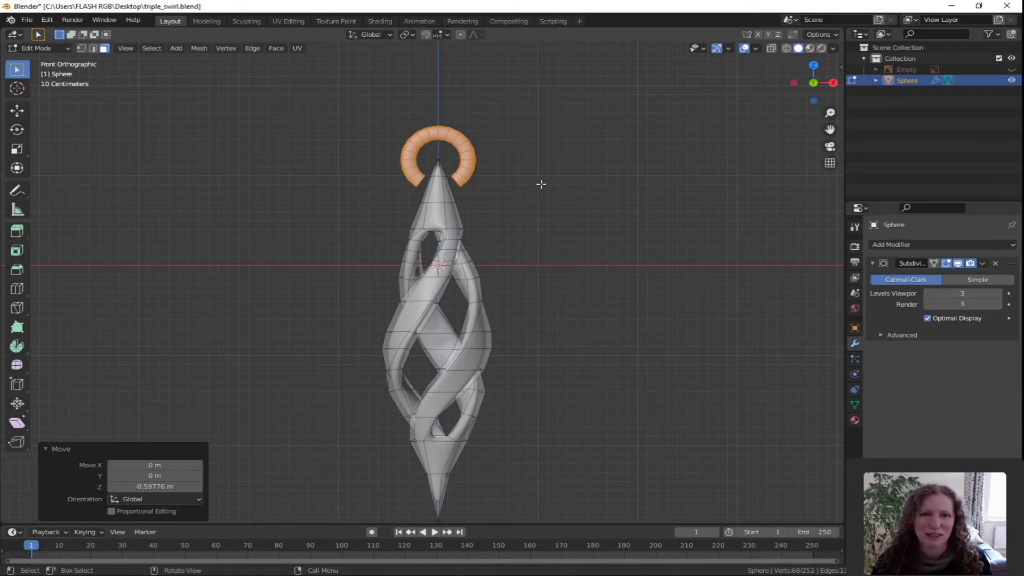
# - Add a single loop cut around the pendant's upper cone, just below the ring's open ends, slid with a factor of 0.123
pyautogui.moveTo(539, 183); pyautogui.dragTo(448, 219, button='middle')
pyautogui.scroll(3, 430, 216)
pyautogui.scroll(2, 430, 216)
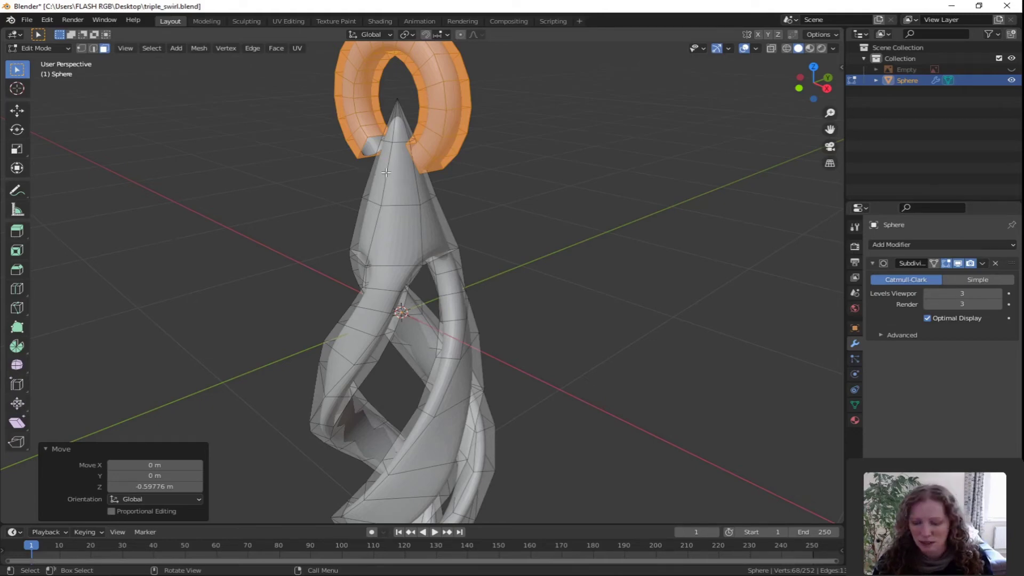
pyautogui.hotkey('ctrl', 'r')
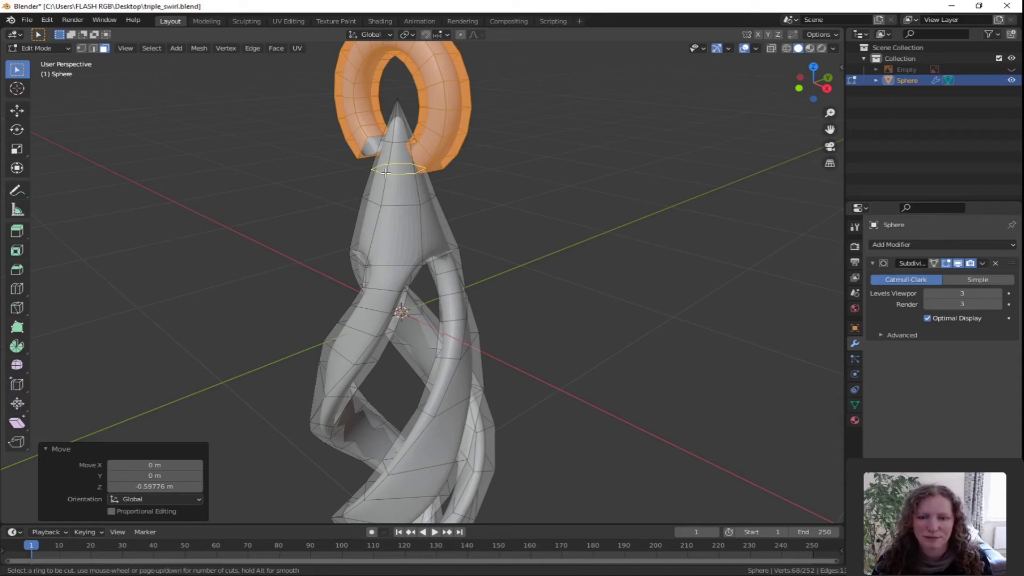
pyautogui.scroll(5, 385, 173)
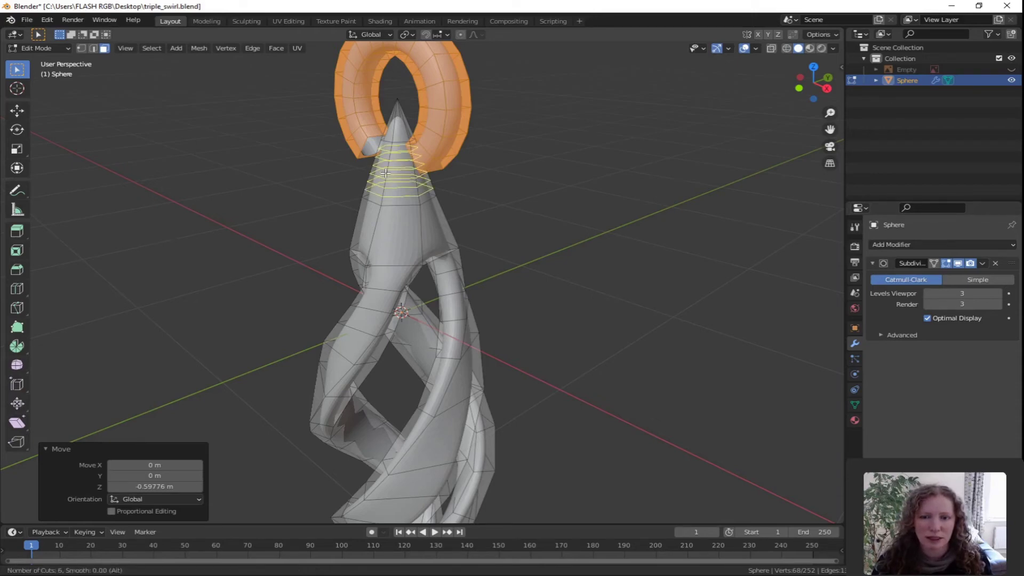
pyautogui.scroll(-3, 385, 172)
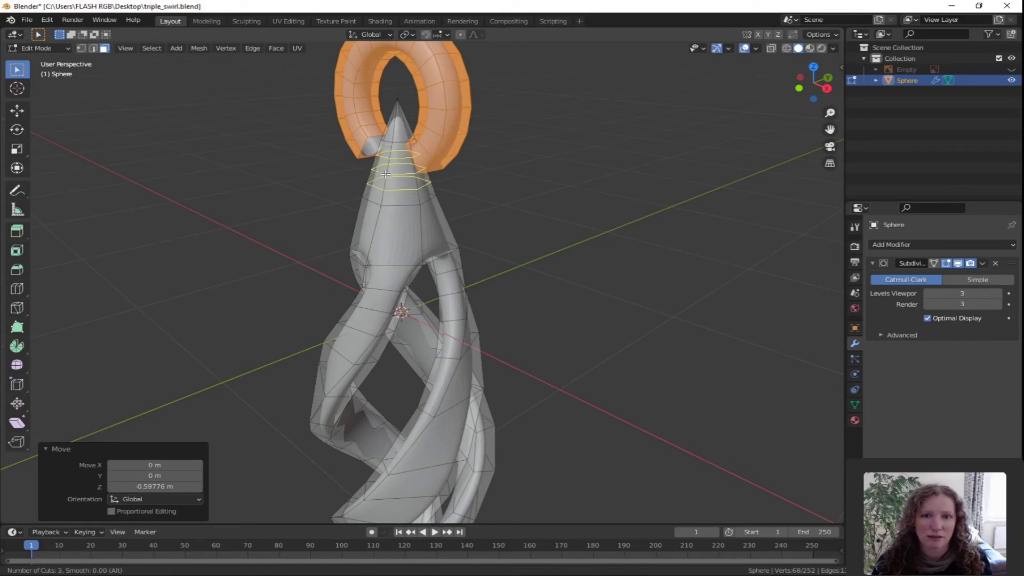
pyautogui.scroll(-2, 386, 173)
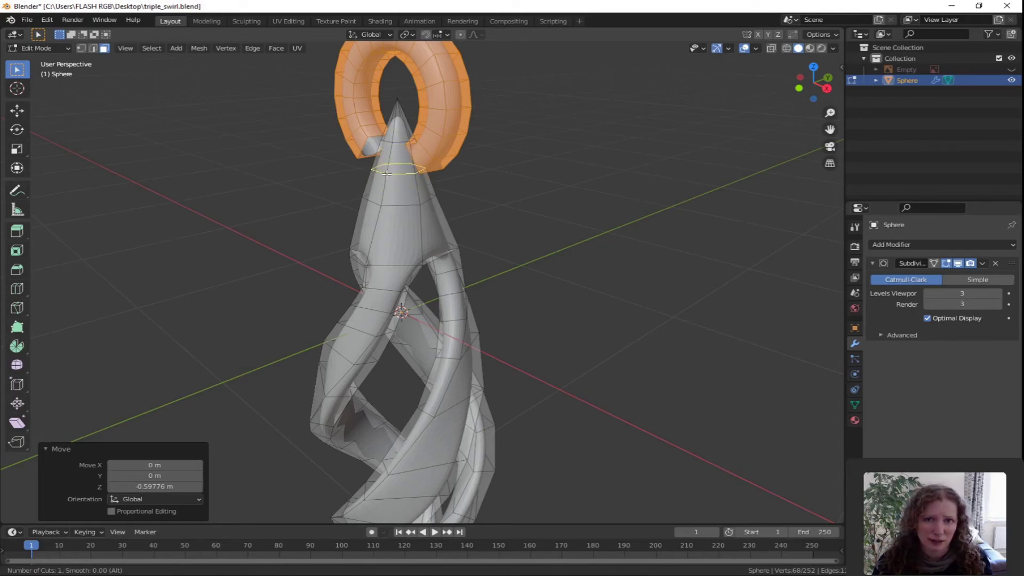
pyautogui.click(386, 174)
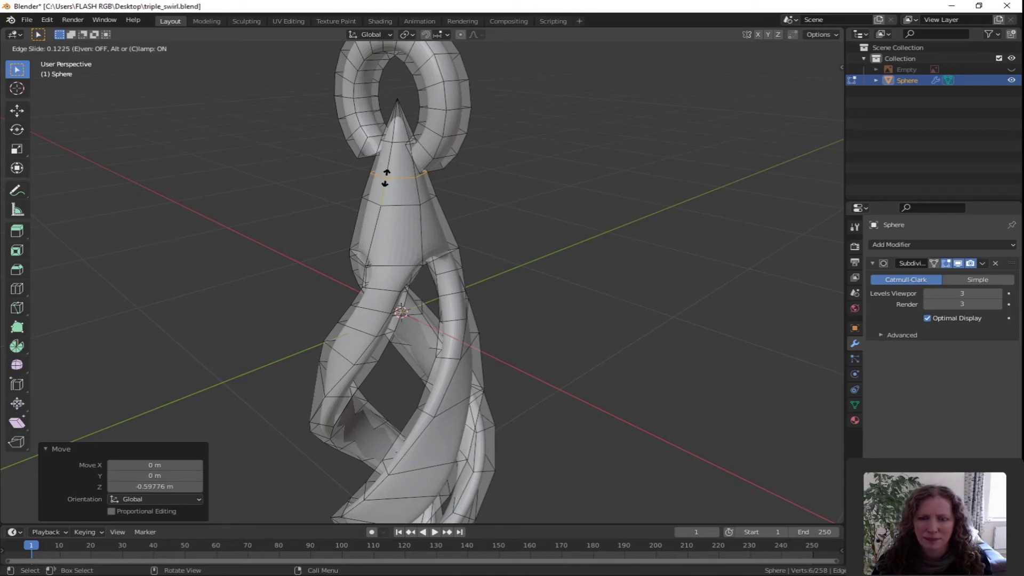
pyautogui.click(385, 178)
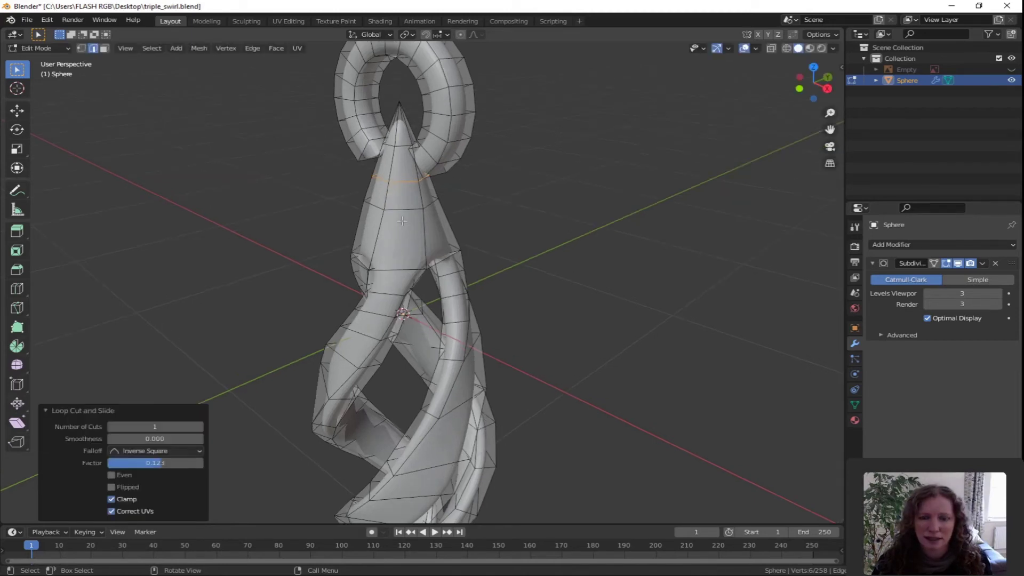
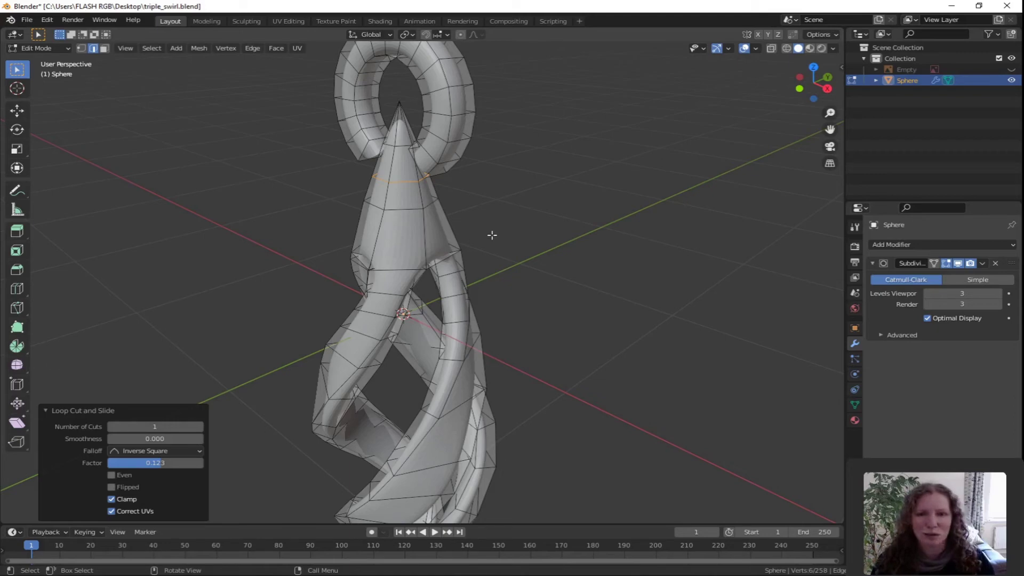
# - In front view with face selection and X-ray on, circle-select all faces of the pendant body through the mesh
pyautogui.press('KP_1')
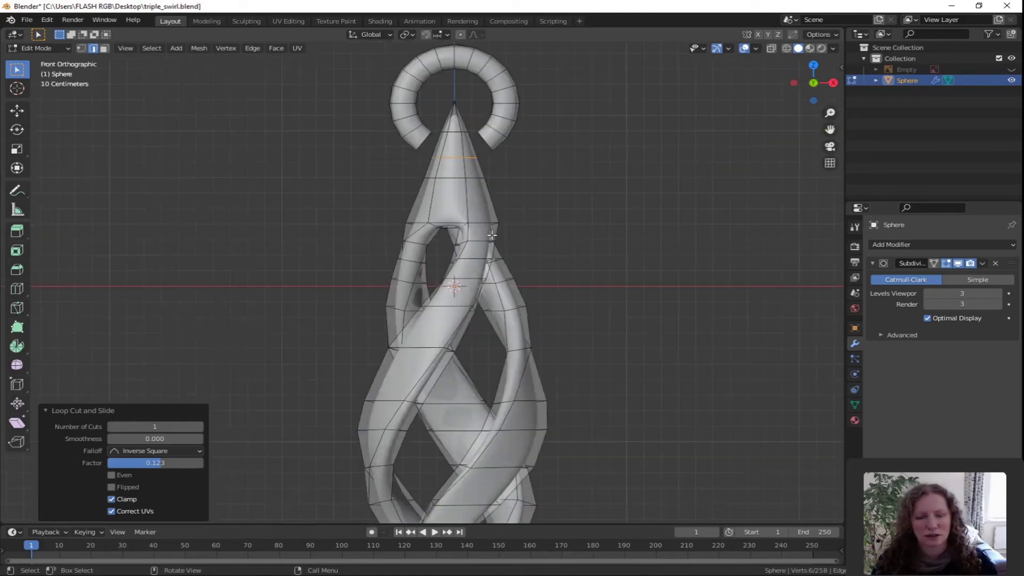
pyautogui.scroll(-4, 501, 262)
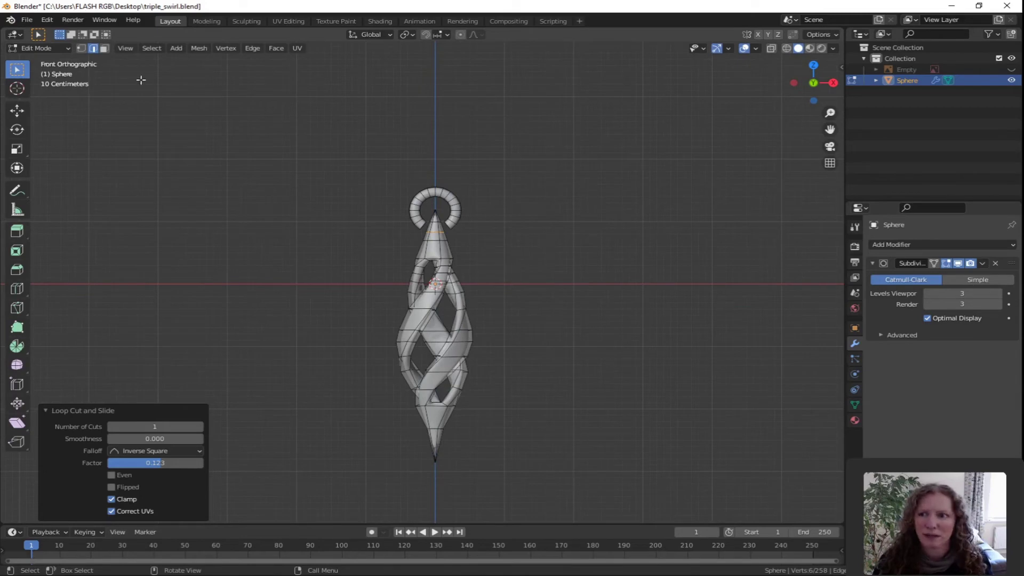
pyautogui.click(104, 48)
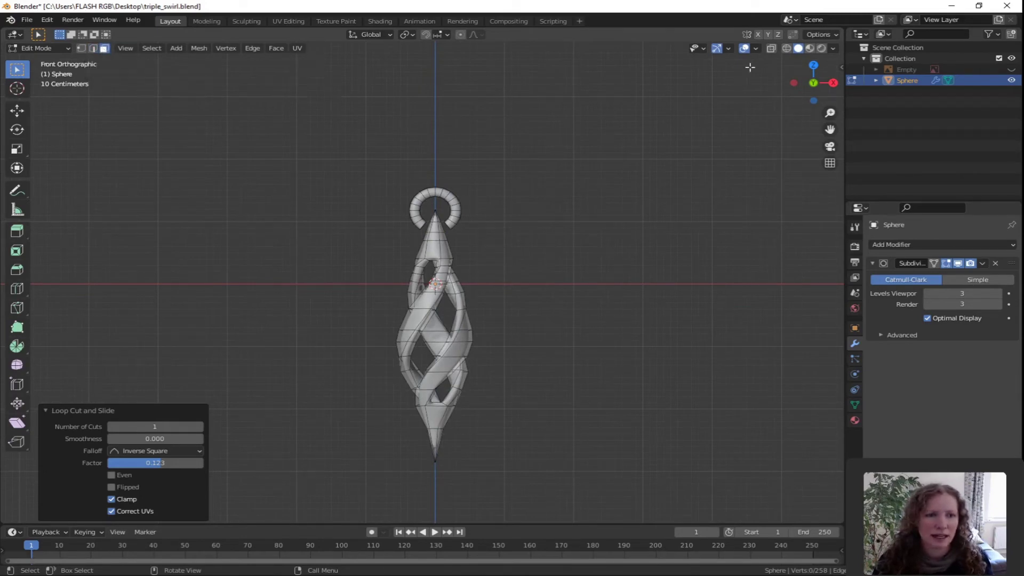
pyautogui.click(771, 49)
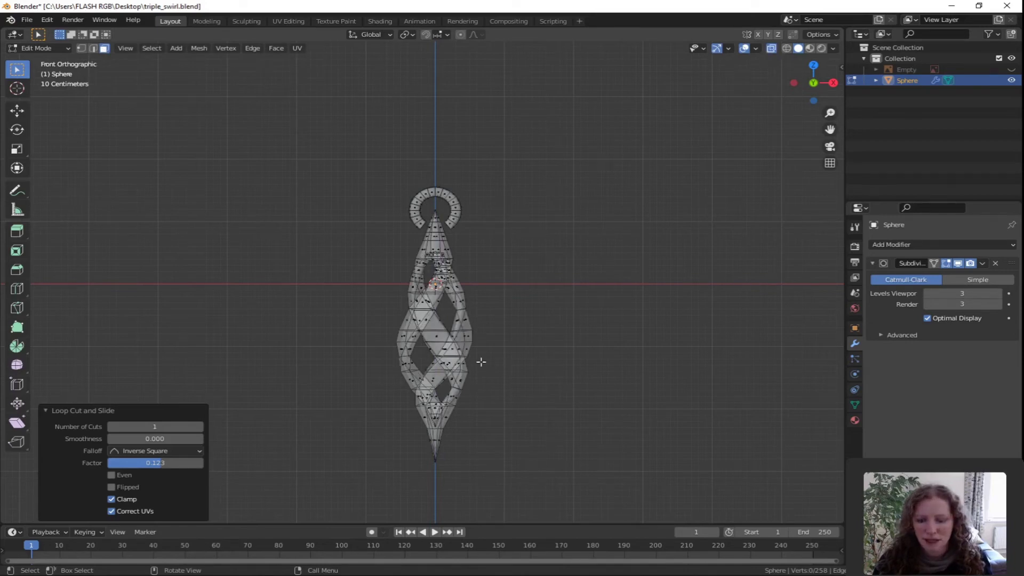
pyautogui.press('c')
pyautogui.scroll(-5, 482, 363)
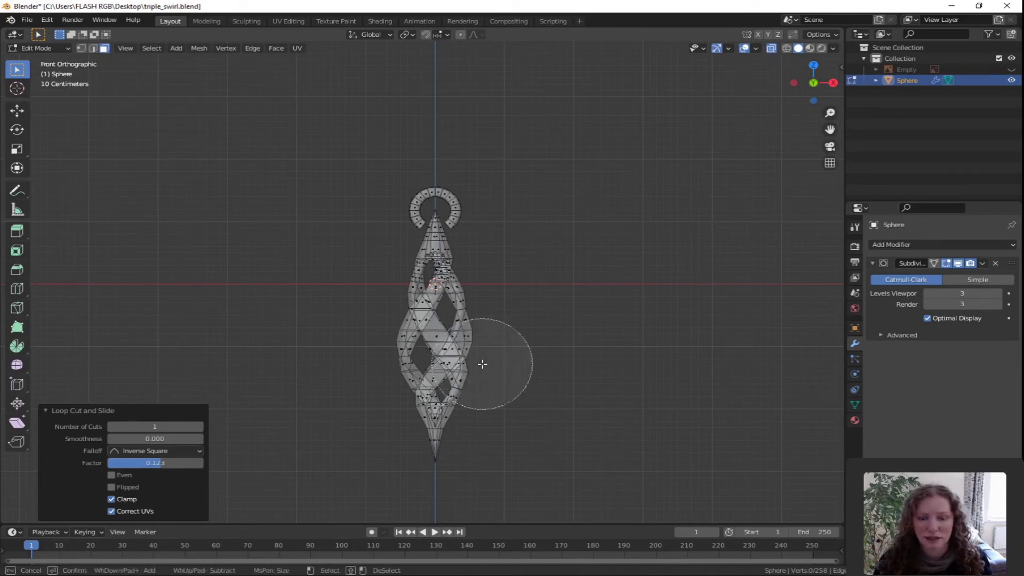
pyautogui.moveTo(482, 362)
pyautogui.mouseDown()
pyautogui.moveTo(435, 408)
pyautogui.moveTo(435, 373)
pyautogui.moveTo(468, 329)
pyautogui.moveTo(425, 352)
pyautogui.moveTo(447, 323)
pyautogui.moveTo(428, 272)
pyautogui.moveTo(435, 215)
pyautogui.moveTo(455, 219)
pyautogui.moveTo(450, 272)
pyautogui.mouseUp()
pyautogui.scroll(4, 468, 329)
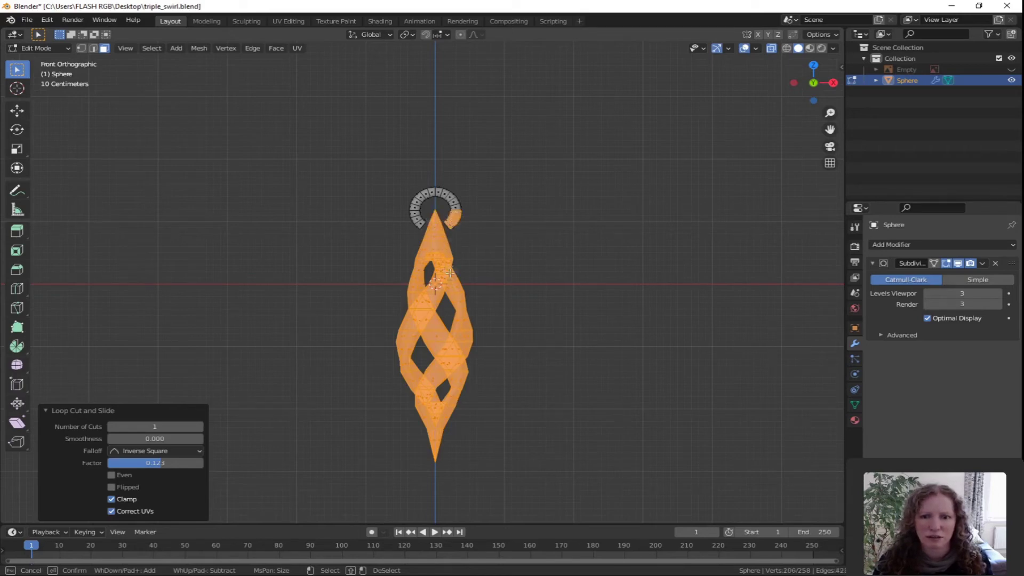
pyautogui.rightClick(441, 224)
# - Remove the ring's faces from the circle selection so that only the pendant body stays selected
pyautogui.press('KP_Decimal')
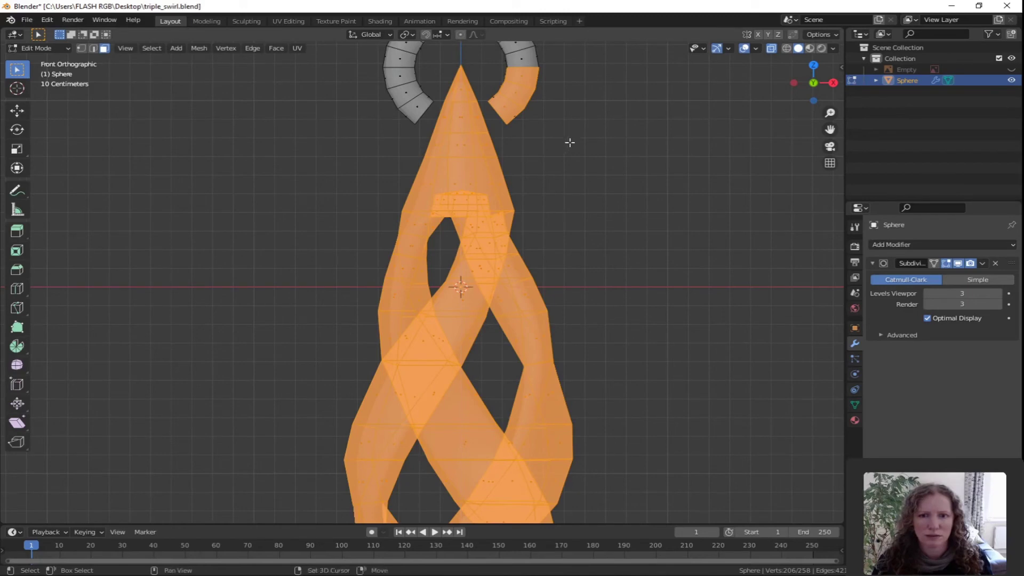
pyautogui.keyDown('shift'); pyautogui.moveTo(569, 150); pyautogui.dragTo(539, 281, button='middle'); pyautogui.keyUp('shift')
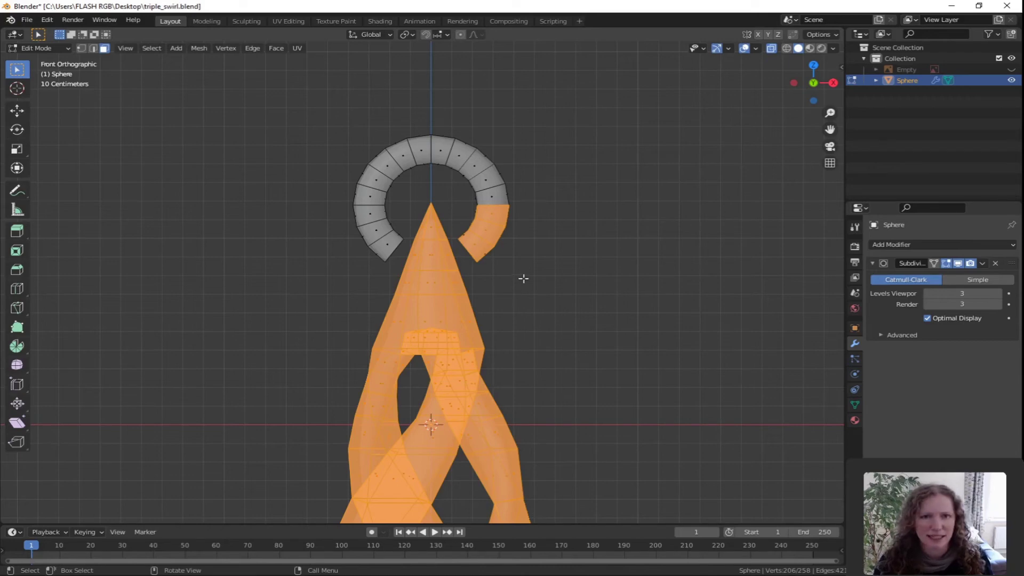
pyautogui.press('c')
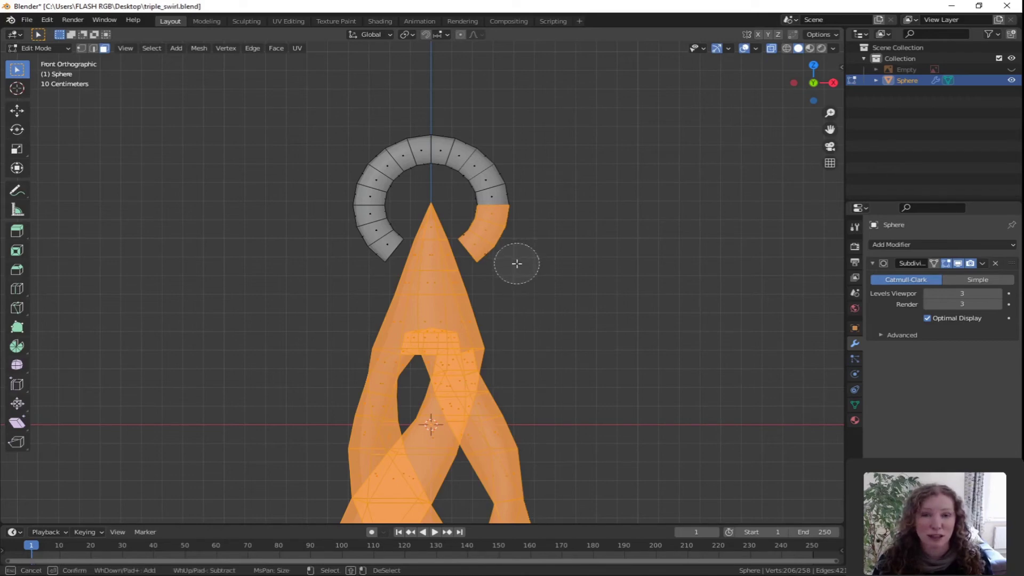
pyautogui.moveTo(517, 264)
pyautogui.keyDown('shift'); pyautogui.mouseDown()
pyautogui.moveTo(482, 226)
pyautogui.moveTo(501, 205)
pyautogui.moveTo(487, 235)
pyautogui.mouseUp(); pyautogui.keyUp('shift')
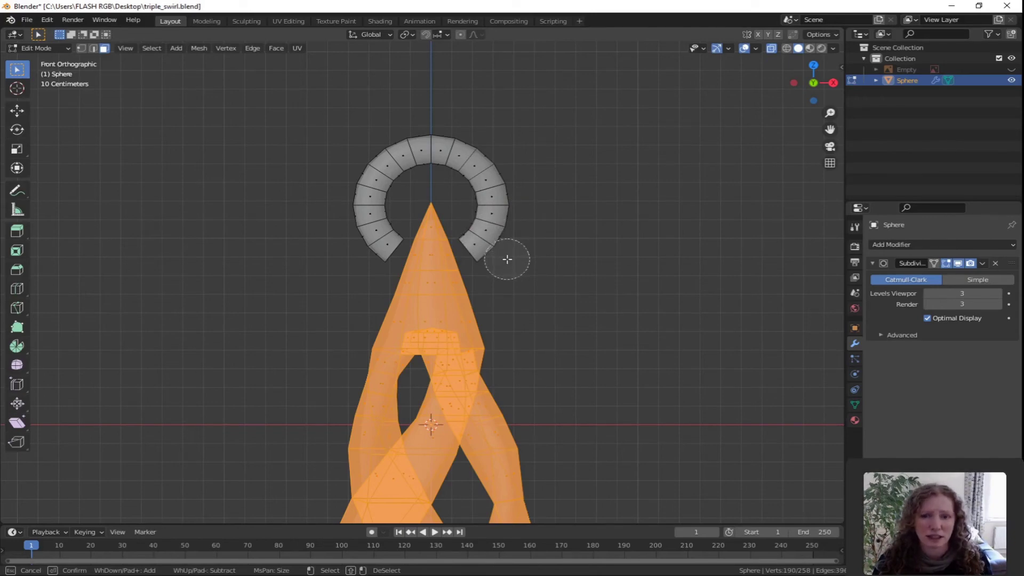
pyautogui.press('Escape')
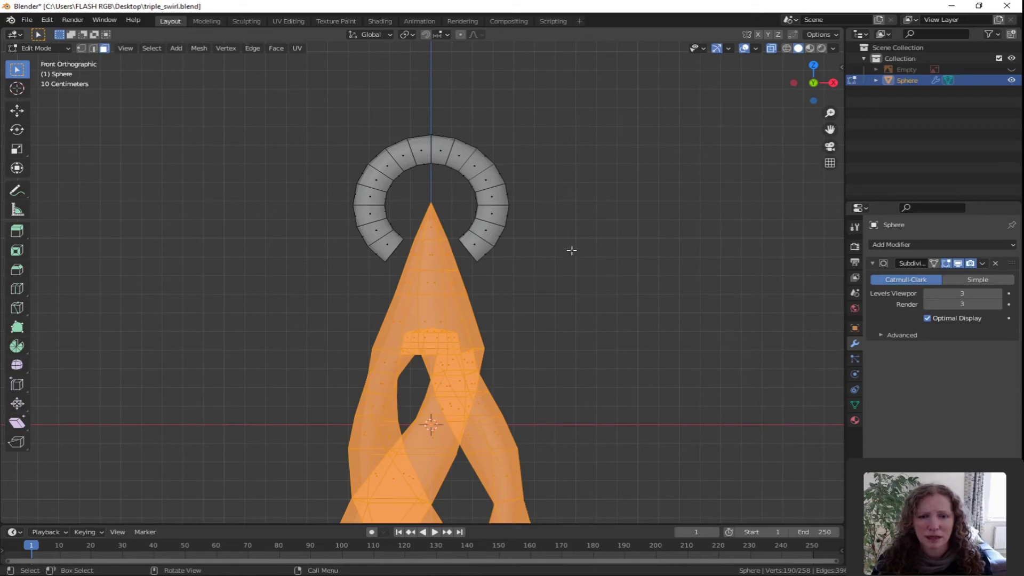
# - Turn off X-ray, rotate the selected pendant body about 32.1° around the global Z axis, and clear the selection
pyautogui.moveTo(588, 204); pyautogui.dragTo(540, 241, button='middle')
pyautogui.click(771, 49)
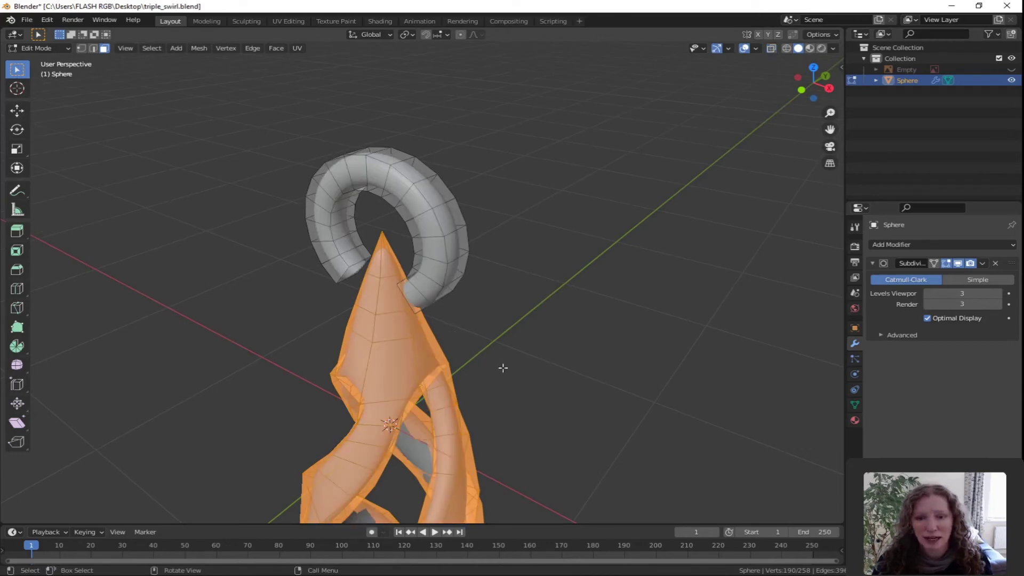
pyautogui.press('r')
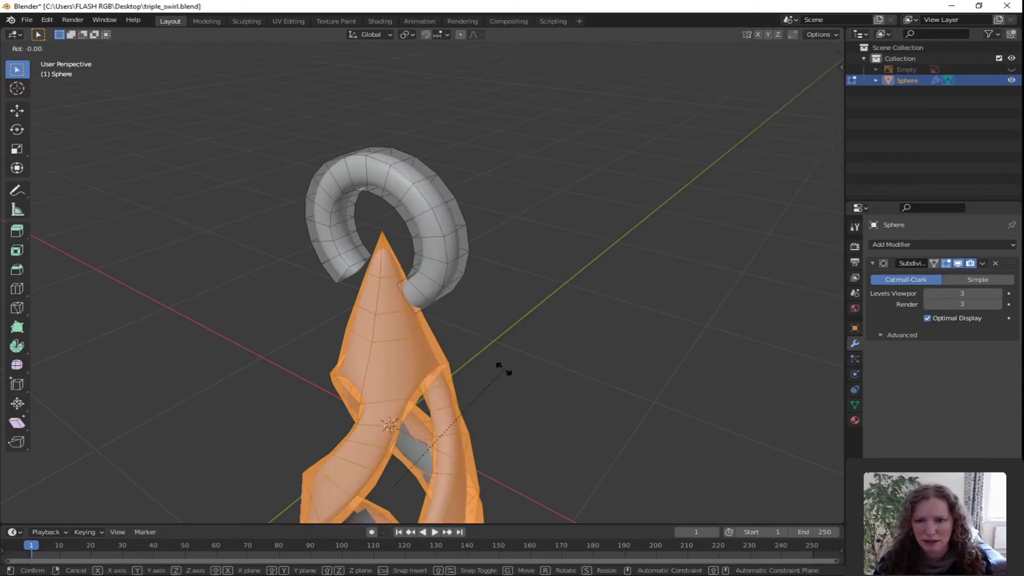
pyautogui.press('z')
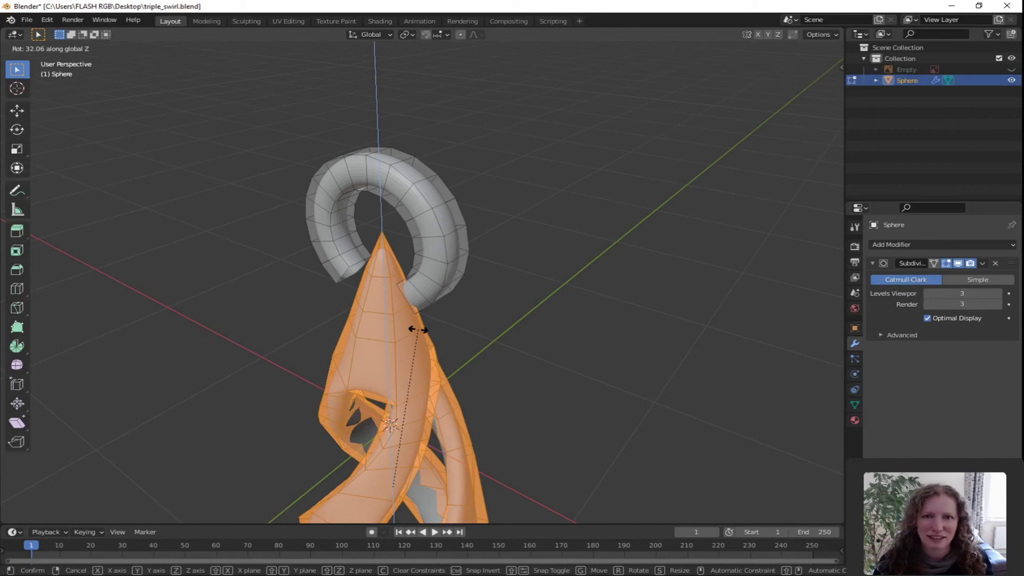
pyautogui.click(418, 329)
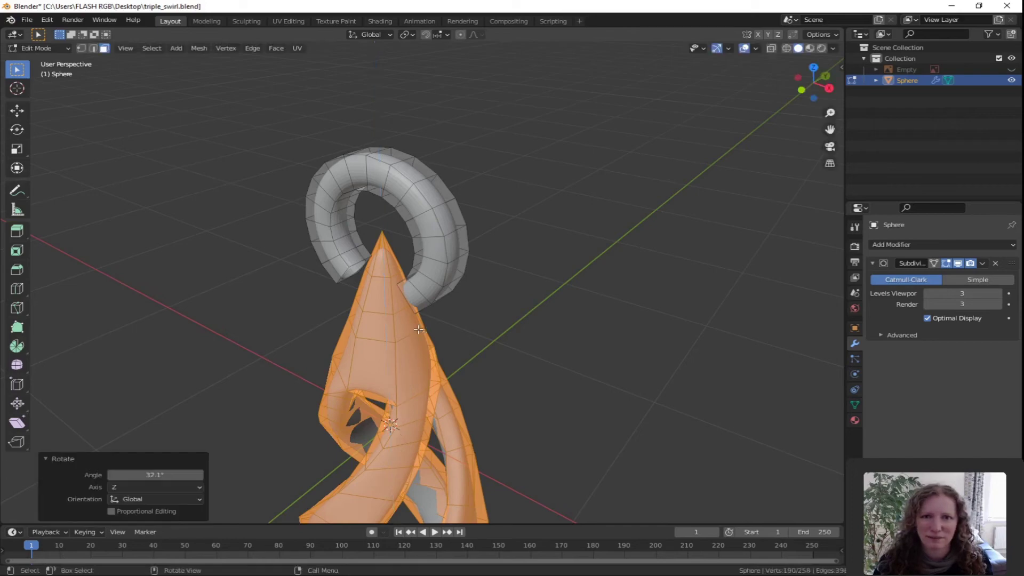
pyautogui.click(453, 362)
# - Delete the cone face just below the tip that faces one open end of the ring
pyautogui.moveTo(453, 368); pyautogui.dragTo(457, 336, button='middle')
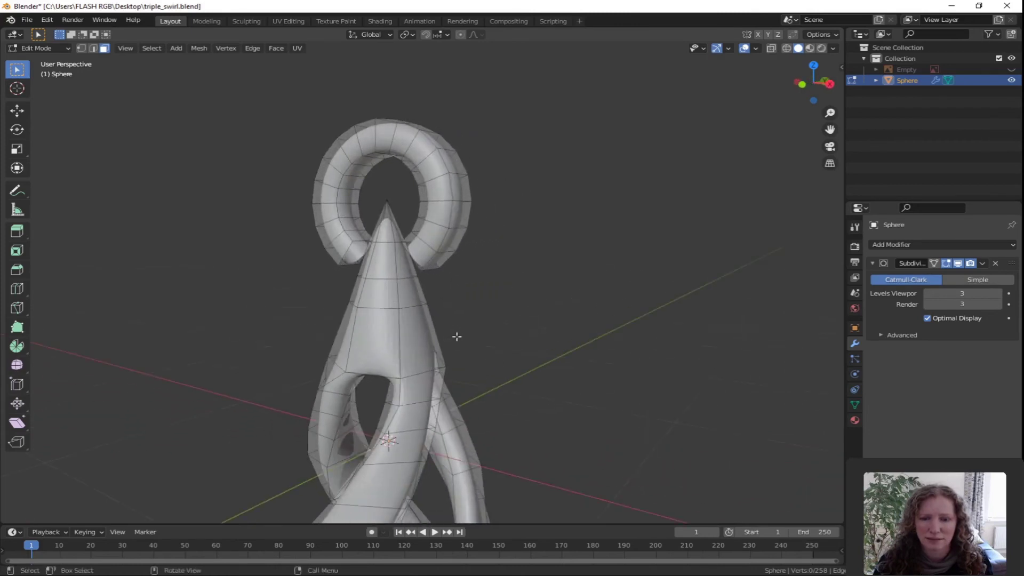
pyautogui.click(402, 265)
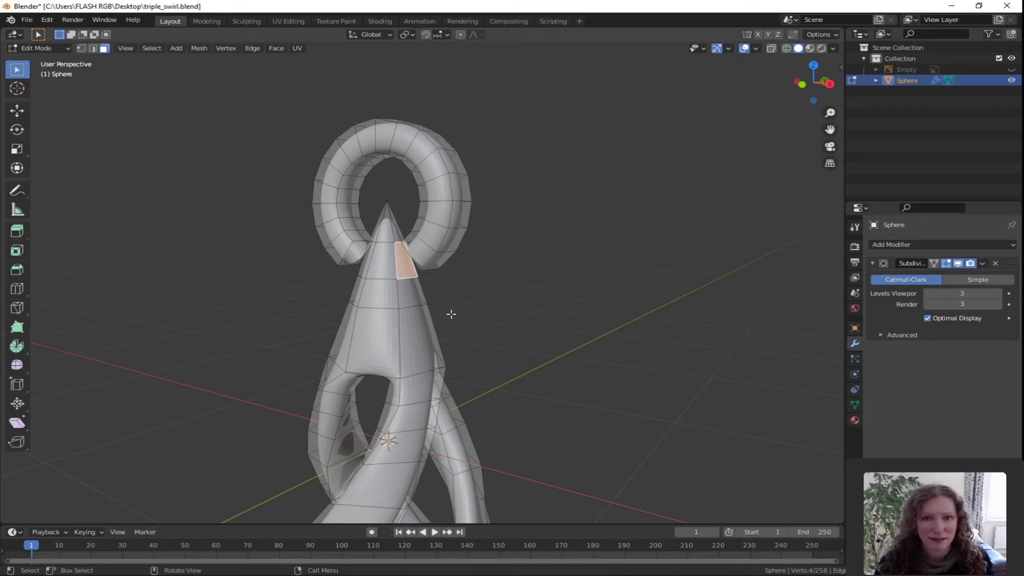
pyautogui.press('x')
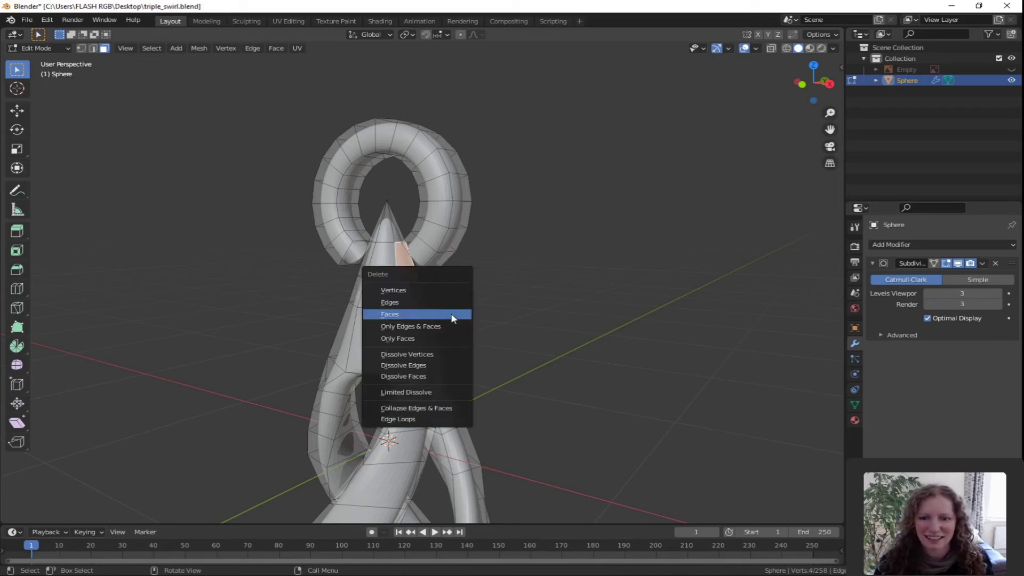
pyautogui.click(452, 316)
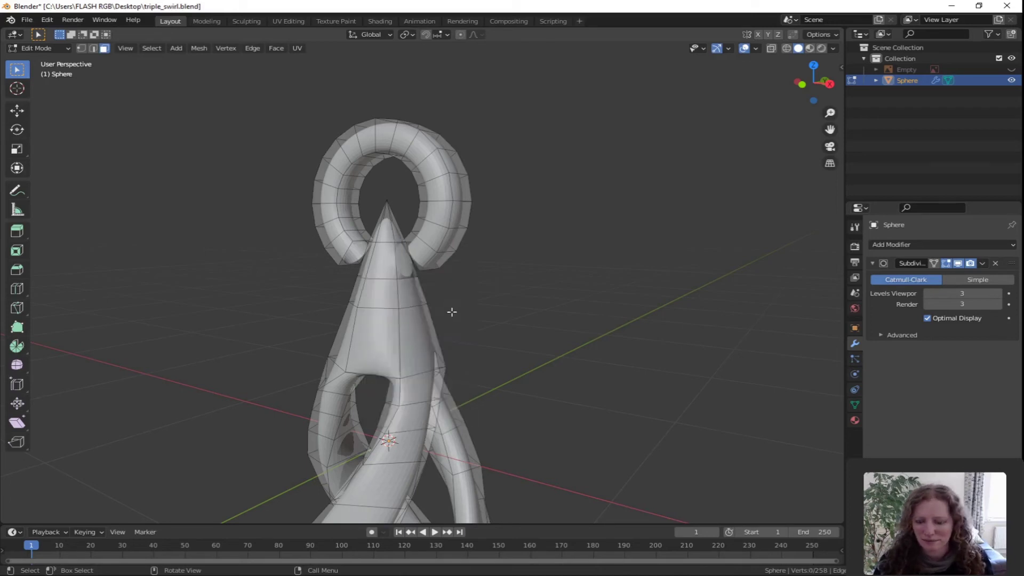
# - Switch to edge selection and select the four edges bordering the new hole in the cone
pyautogui.moveTo(450, 302); pyautogui.dragTo(451, 314, button='middle')
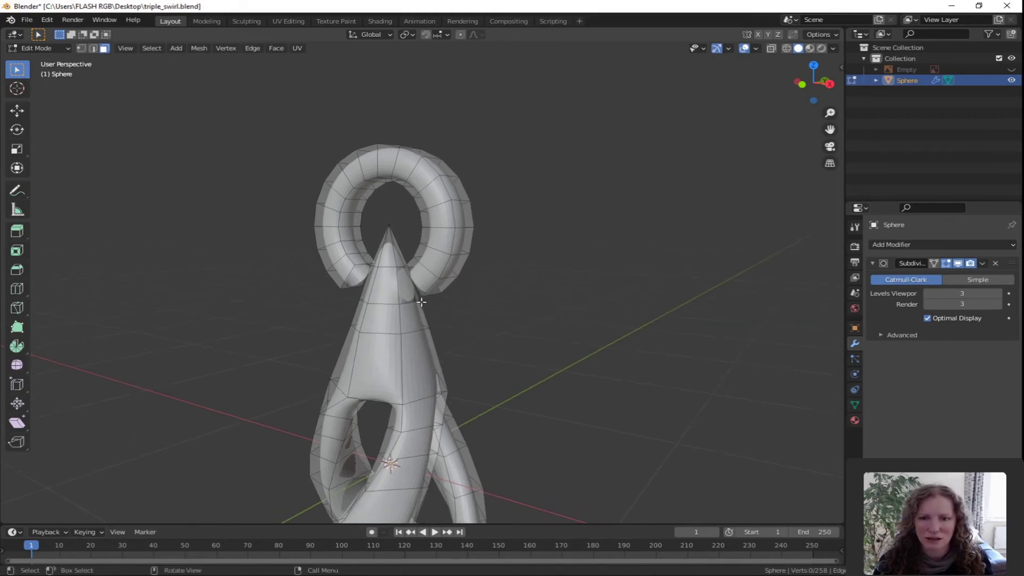
pyautogui.scroll(5, 421, 302)
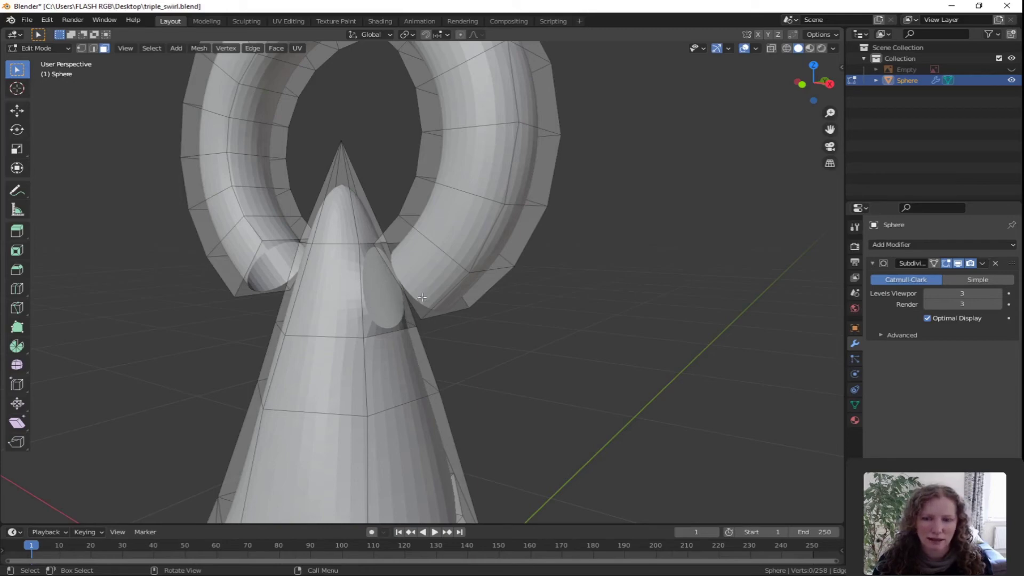
pyautogui.click(94, 50)
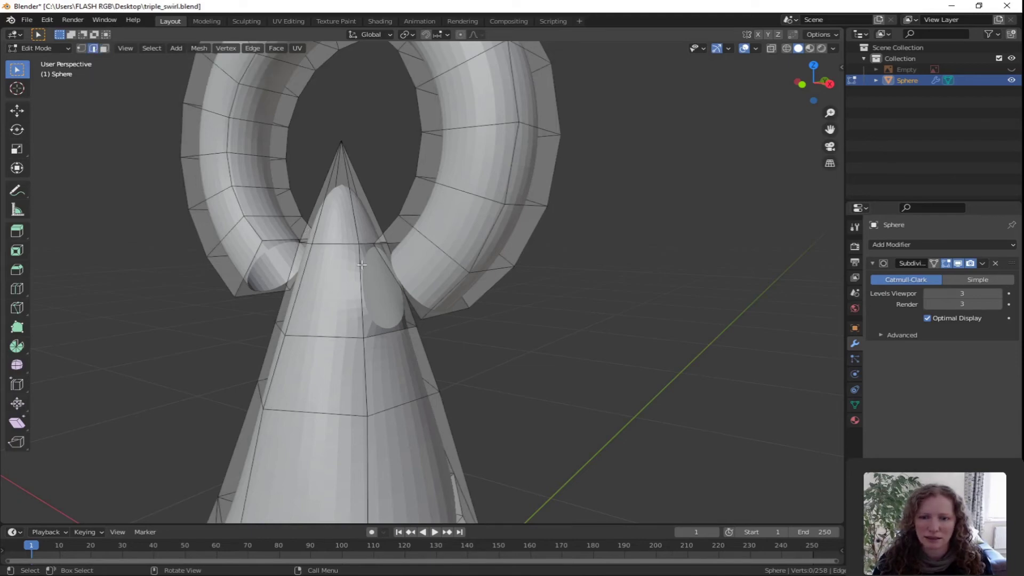
pyautogui.click(367, 244)
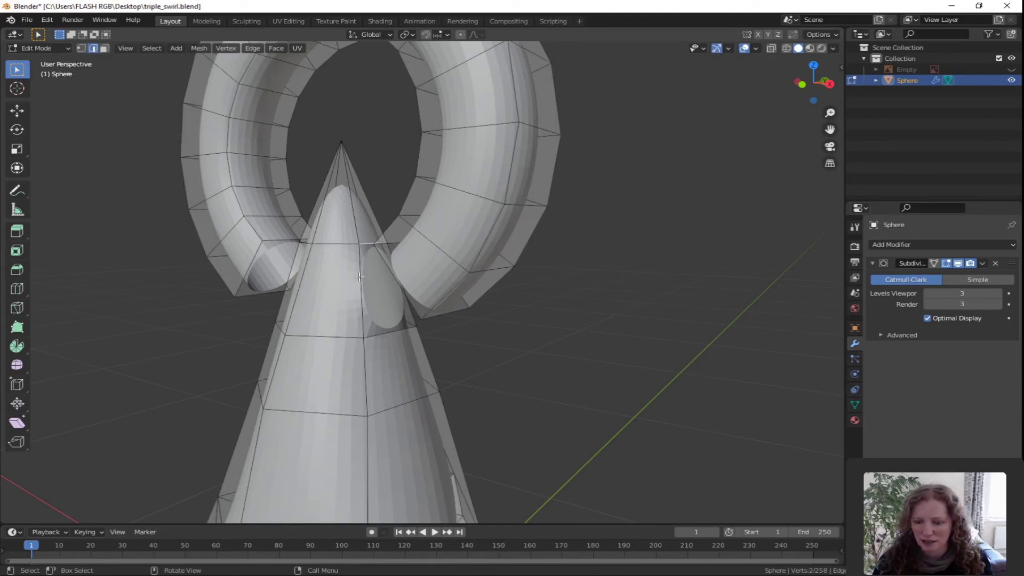
pyautogui.keyDown('shift'); pyautogui.click(359, 276); pyautogui.keyUp('shift')
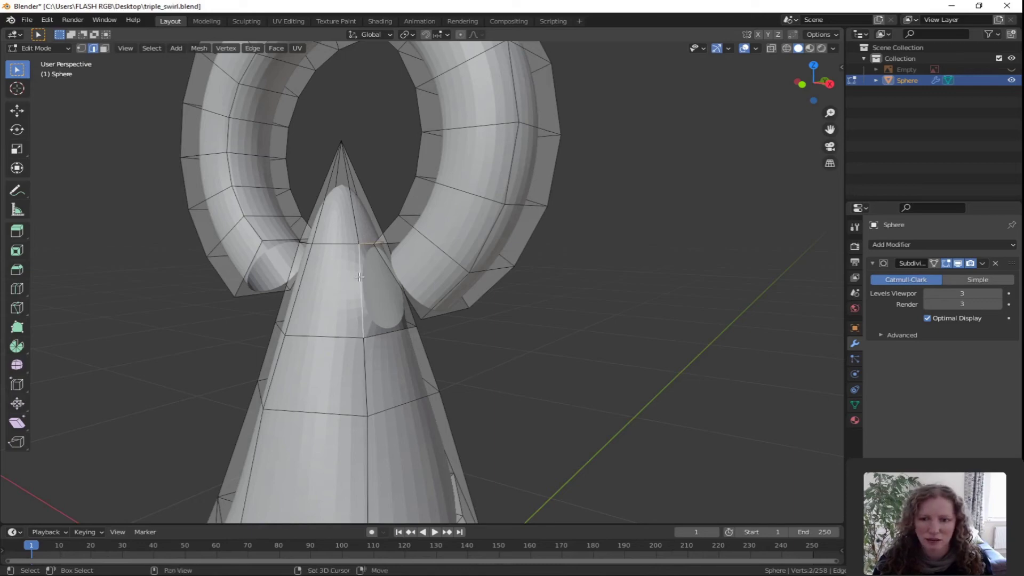
pyautogui.keyDown('shift'); pyautogui.click(381, 334); pyautogui.keyUp('shift')
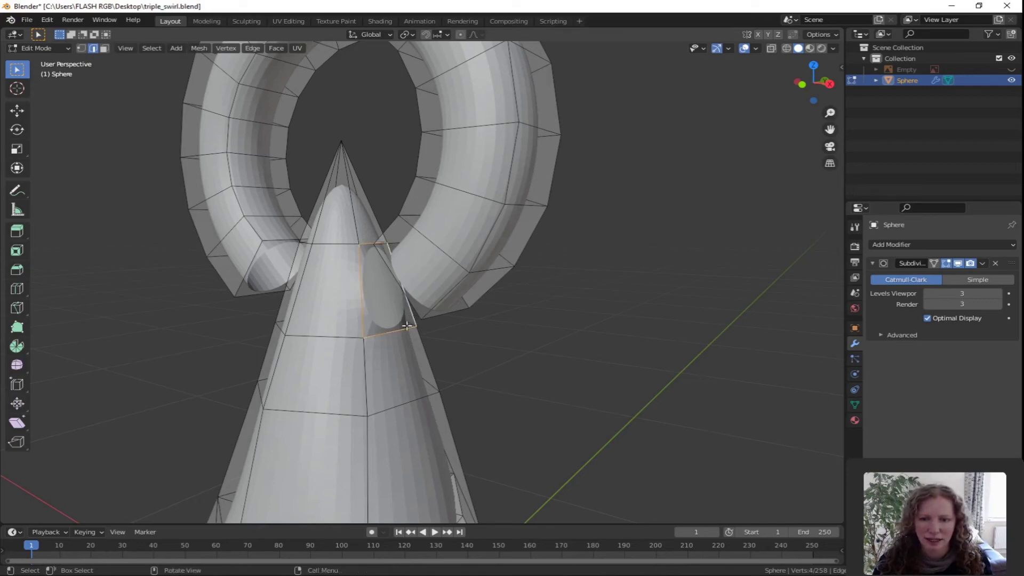
# - Add the four edges of the adjacent open ring end to the selection, bridge them to the cone hole's edge loop, and clear the selection
pyautogui.moveTo(413, 316); pyautogui.dragTo(427, 335, button='middle')
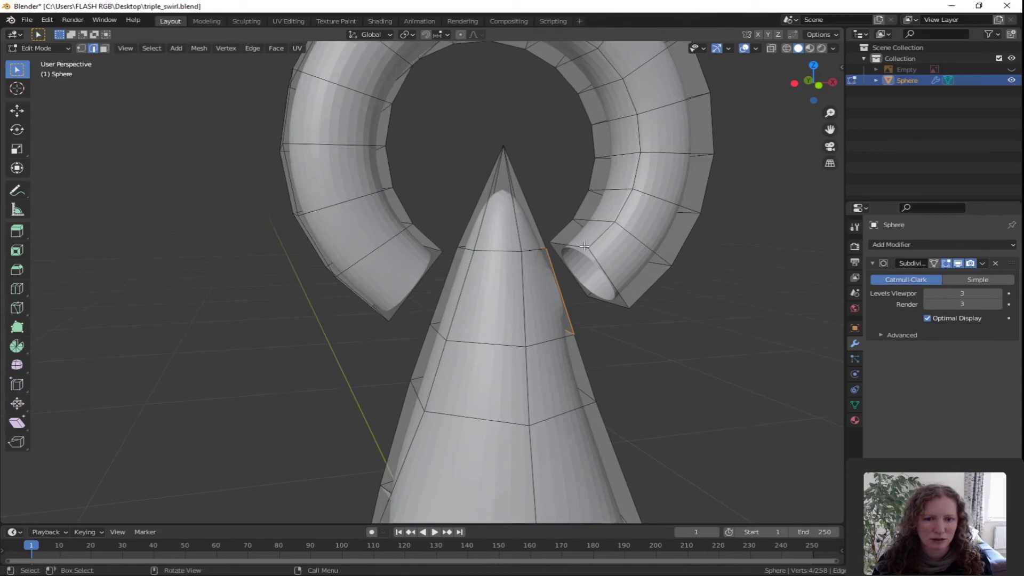
pyautogui.keyDown('shift'); pyautogui.click(566, 246); pyautogui.keyUp('shift')
pyautogui.keyDown('shift'); pyautogui.click(569, 268); pyautogui.keyUp('shift')
pyautogui.keyDown('shift'); pyautogui.click(610, 293); pyautogui.keyUp('shift')
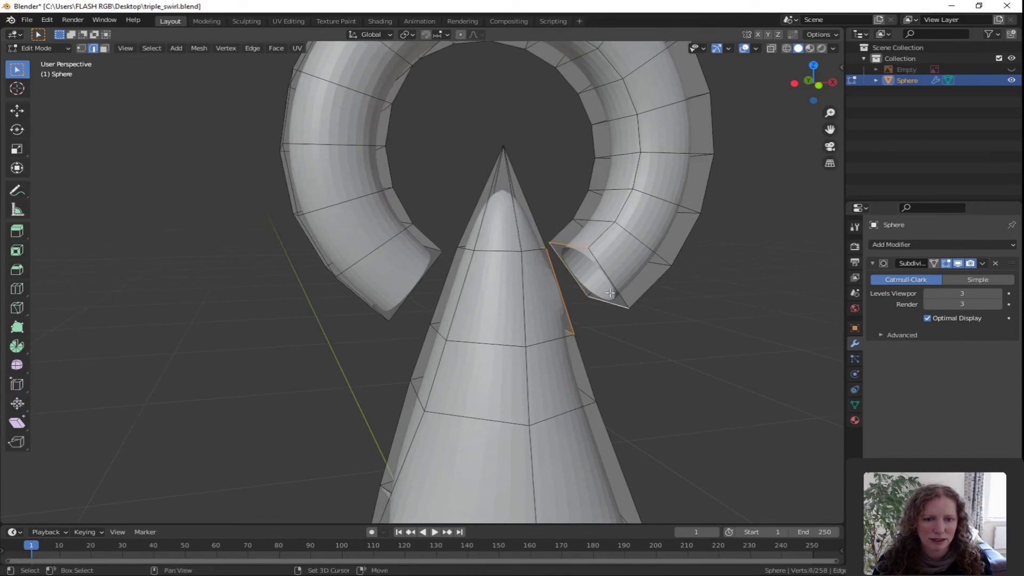
pyautogui.moveTo(574, 316); pyautogui.dragTo(519, 314, button='middle')
pyautogui.click(252, 49)
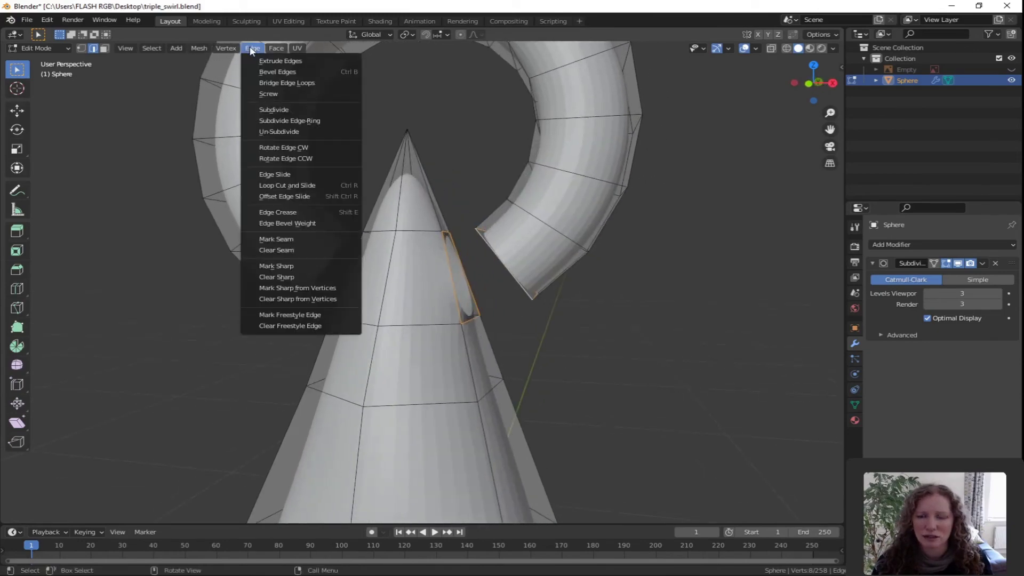
pyautogui.click(272, 82)
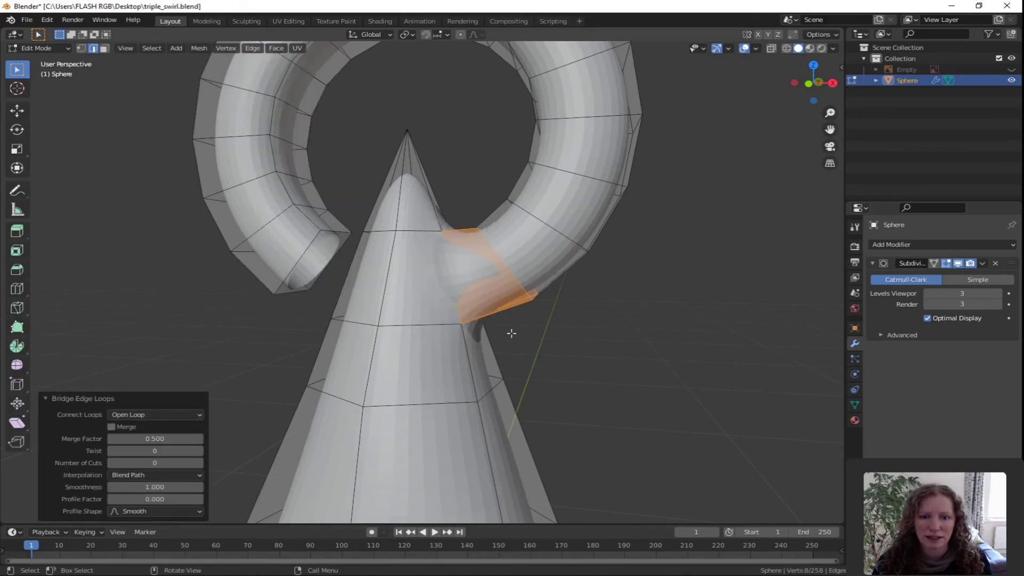
pyautogui.moveTo(512, 332); pyautogui.dragTo(544, 349, button='middle')
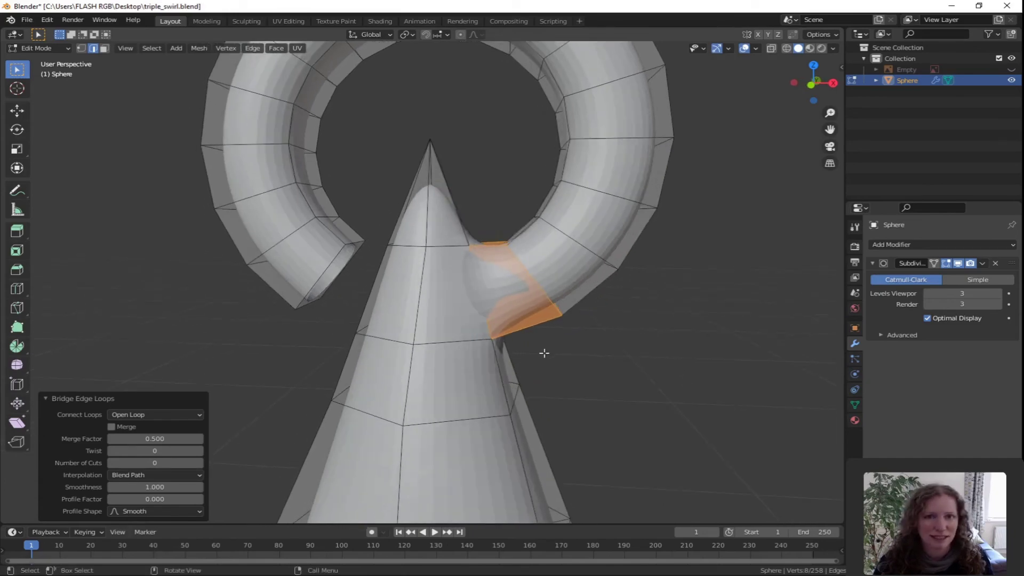
pyautogui.hotkey('alt', 'a')
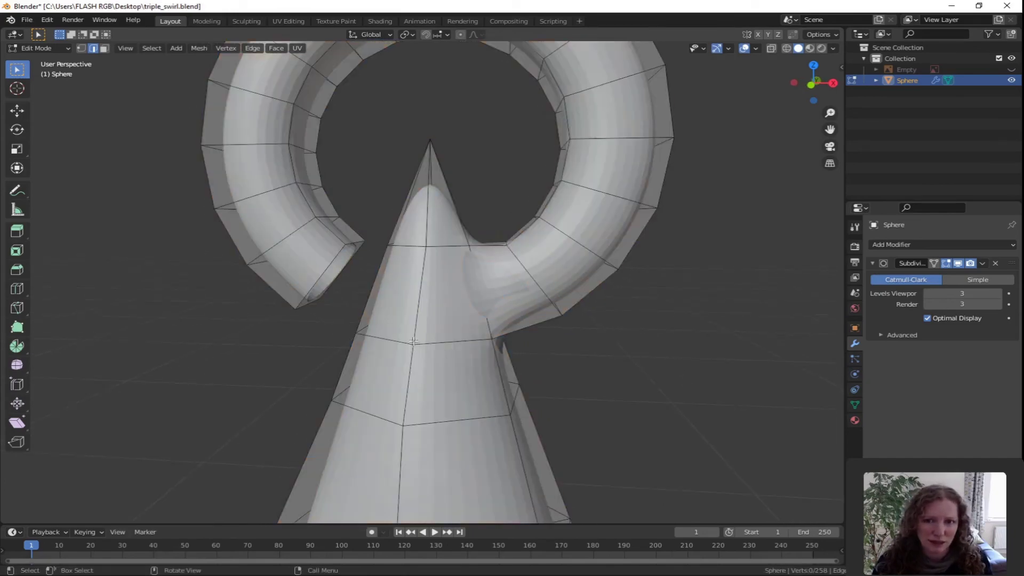
# - Delete the cone face just below the tip that faces the ring's remaining open end
pyautogui.moveTo(413, 342); pyautogui.dragTo(468, 338, button='middle')
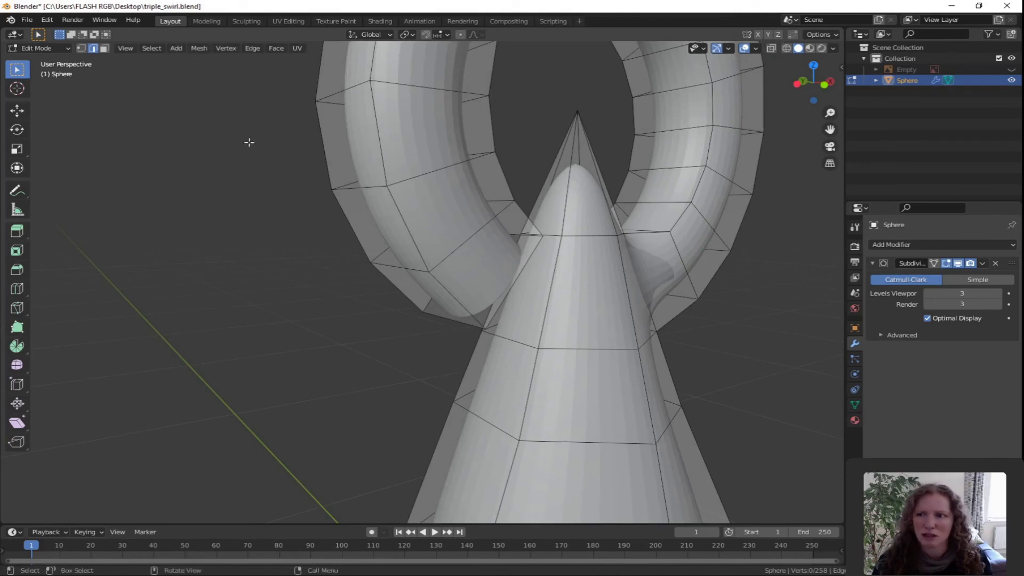
pyautogui.click(105, 48)
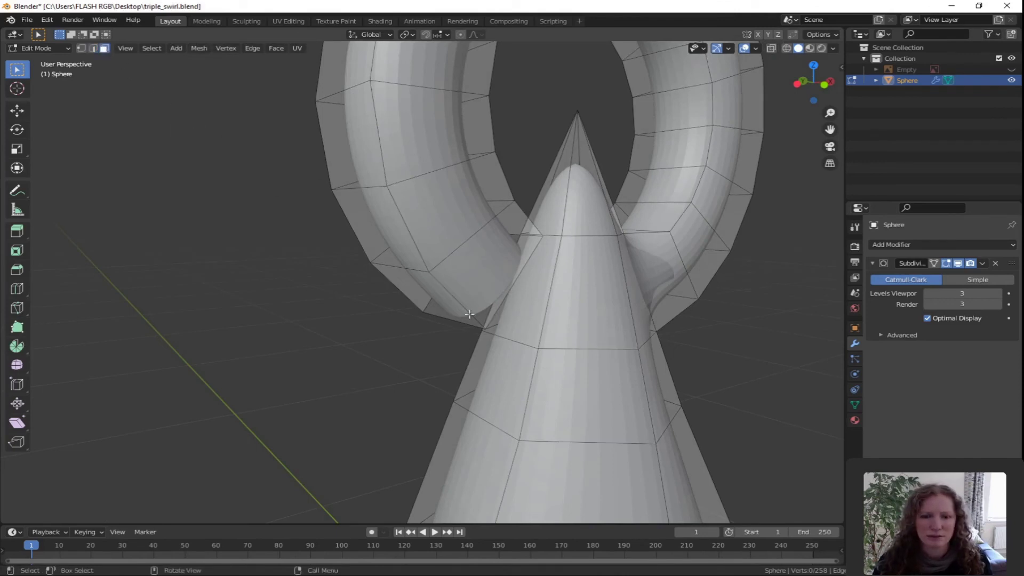
pyautogui.click(526, 305)
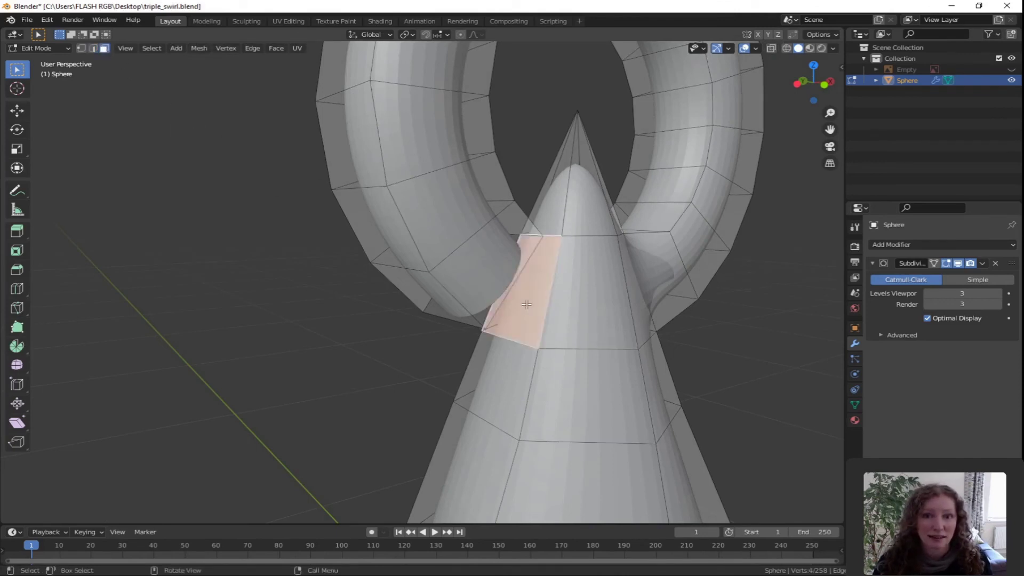
pyautogui.press('x')
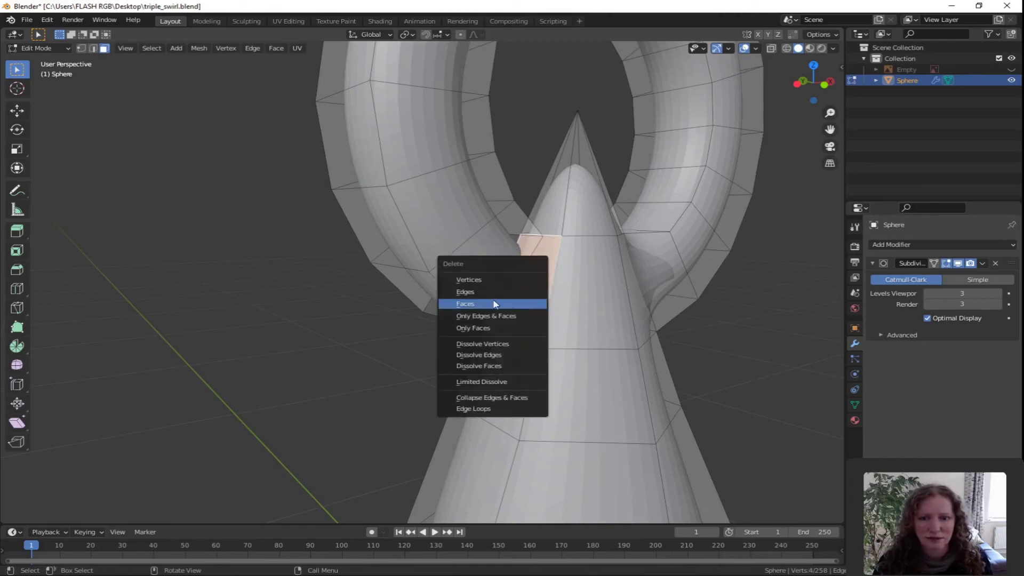
pyautogui.click(475, 303)
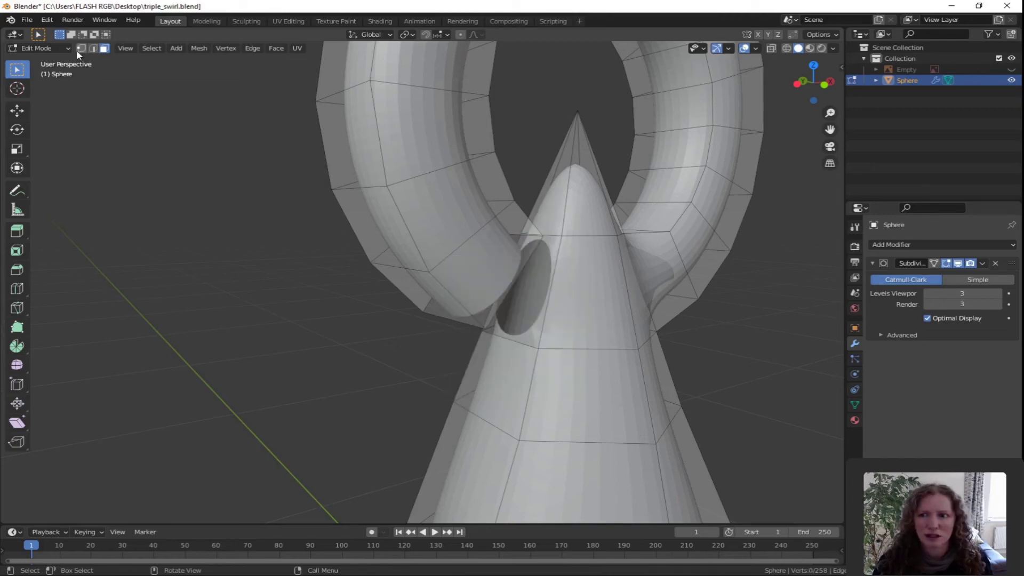
# - Switch to edge selection and select the edges bordering the second hole in the cone
pyautogui.click(94, 48)
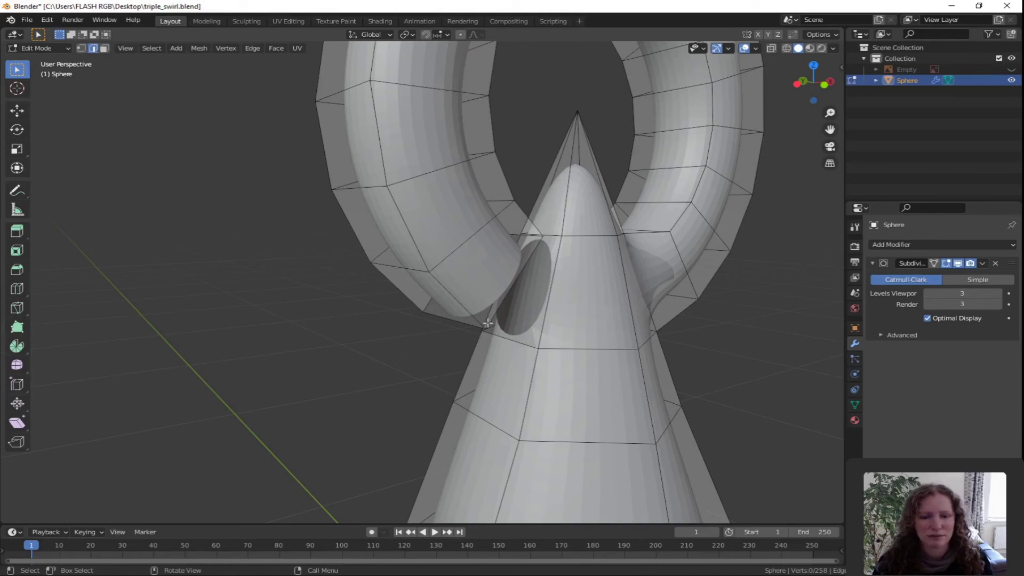
pyautogui.click(510, 342)
pyautogui.keyDown('shift'); pyautogui.click(547, 313); pyautogui.keyUp('shift')
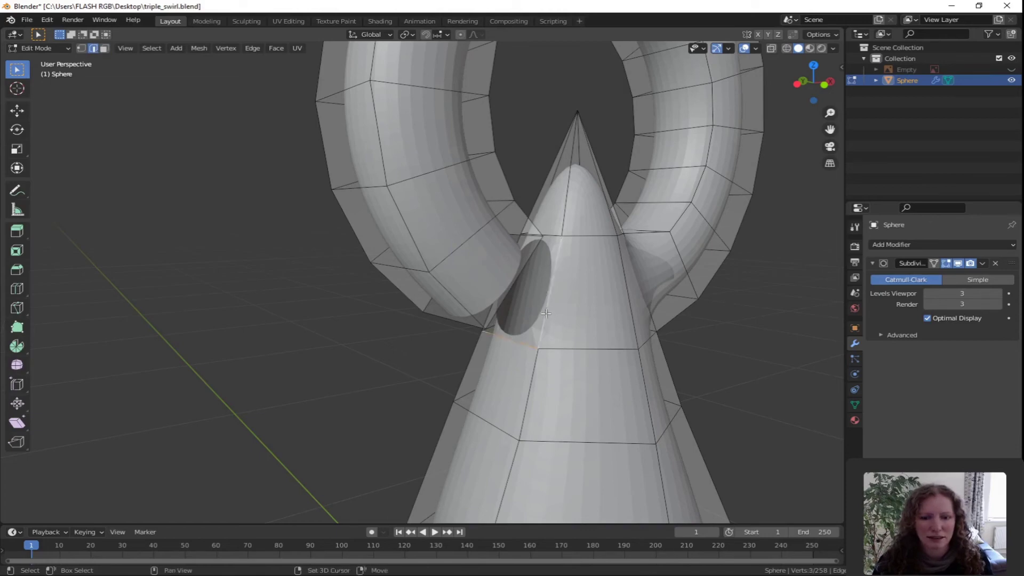
pyautogui.keyDown('shift'); pyautogui.click(555, 233); pyautogui.keyUp('shift')
# - Add the four edges of the ring's remaining open end to the selection and bridge the two edge loops
pyautogui.moveTo(556, 233); pyautogui.dragTo(319, 255, button='middle')
pyautogui.keyDown('shift'); pyautogui.click(321, 241); pyautogui.keyUp('shift')
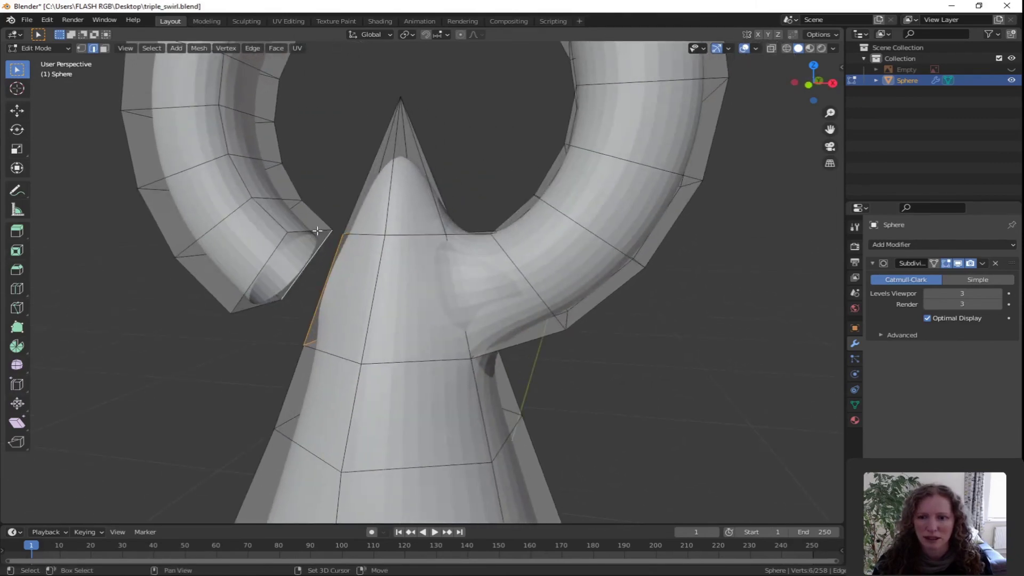
pyautogui.keyDown('shift'); pyautogui.click(273, 251); pyautogui.keyUp('shift')
pyautogui.keyDown('shift'); pyautogui.click(266, 306); pyautogui.keyUp('shift')
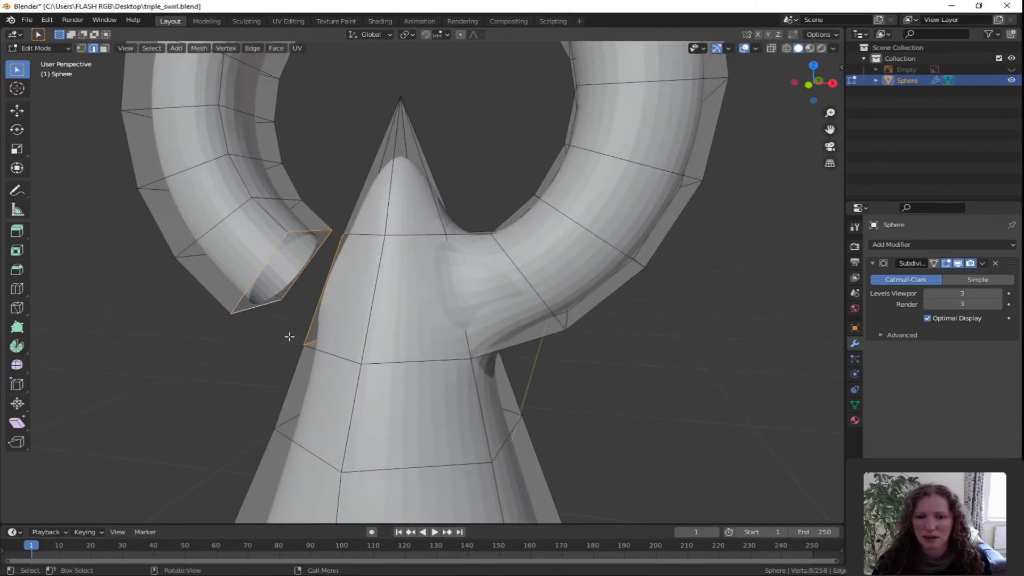
pyautogui.click(252, 49)
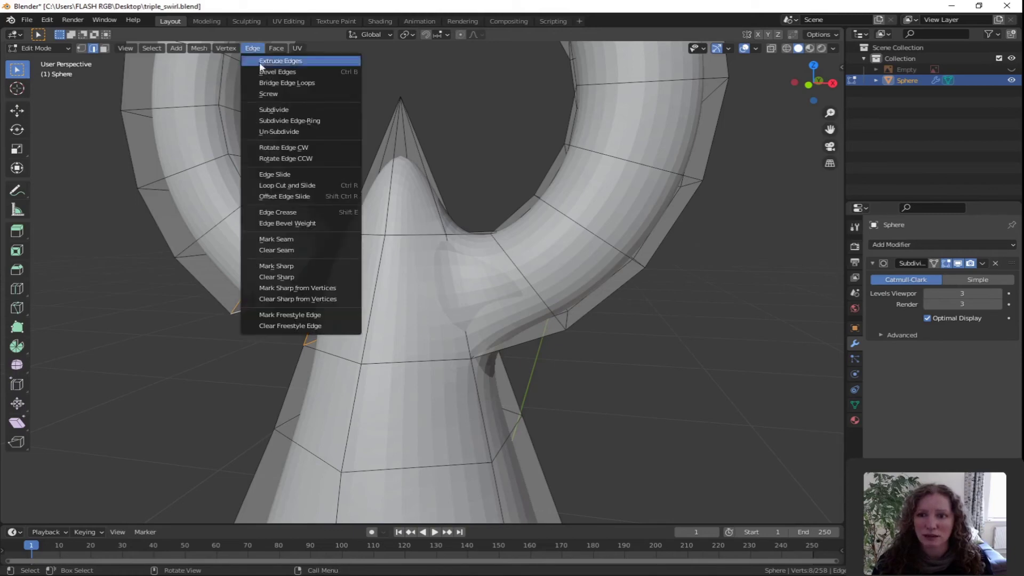
pyautogui.click(276, 82)
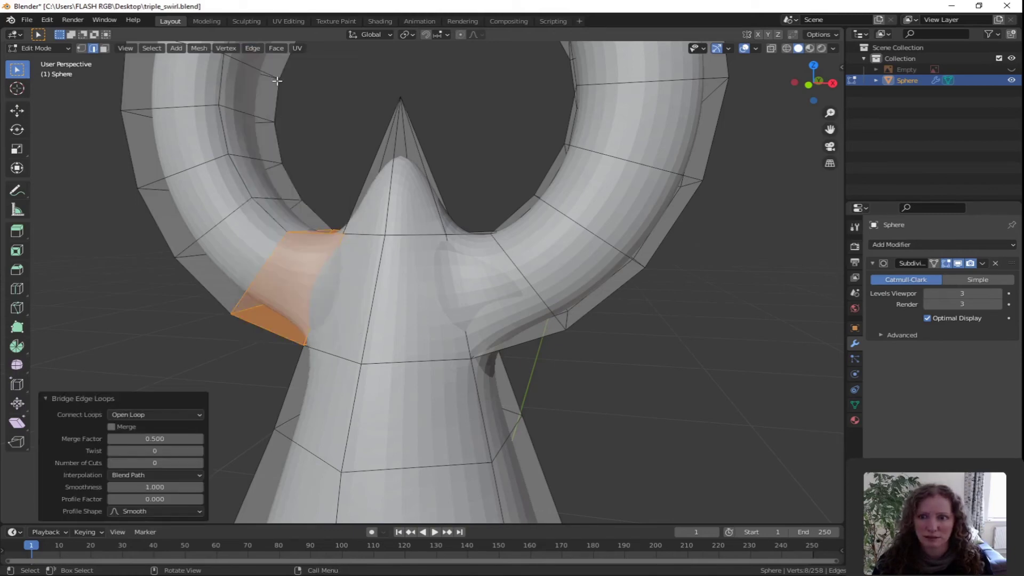
# - Move the cone's tip vertex about 0.198 m down along the global Z axis so it sits level with the ring joints
pyautogui.scroll(-5, 395, 315)
pyautogui.moveTo(395, 315); pyautogui.dragTo(455, 339, button='middle')
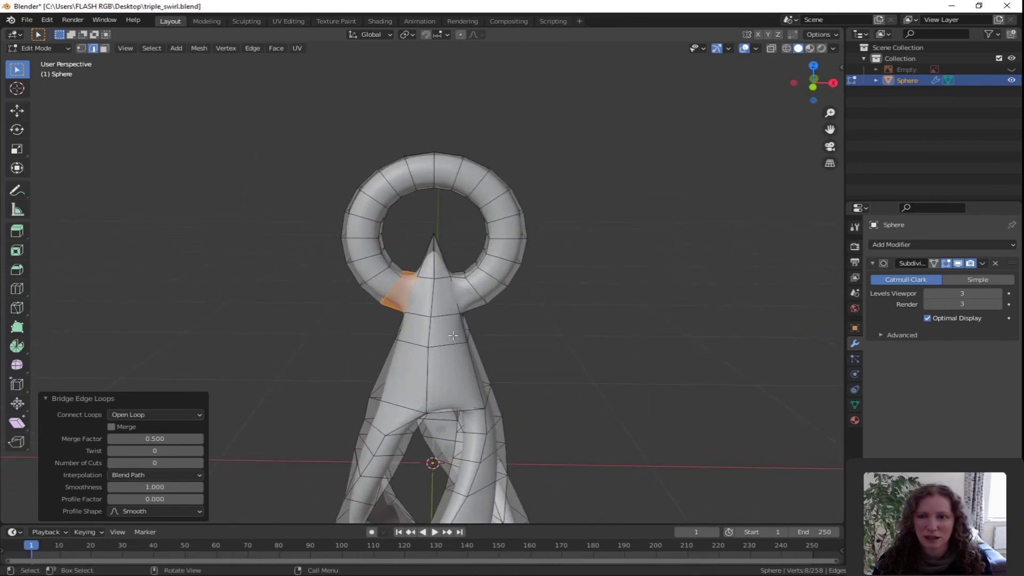
pyautogui.click(81, 48)
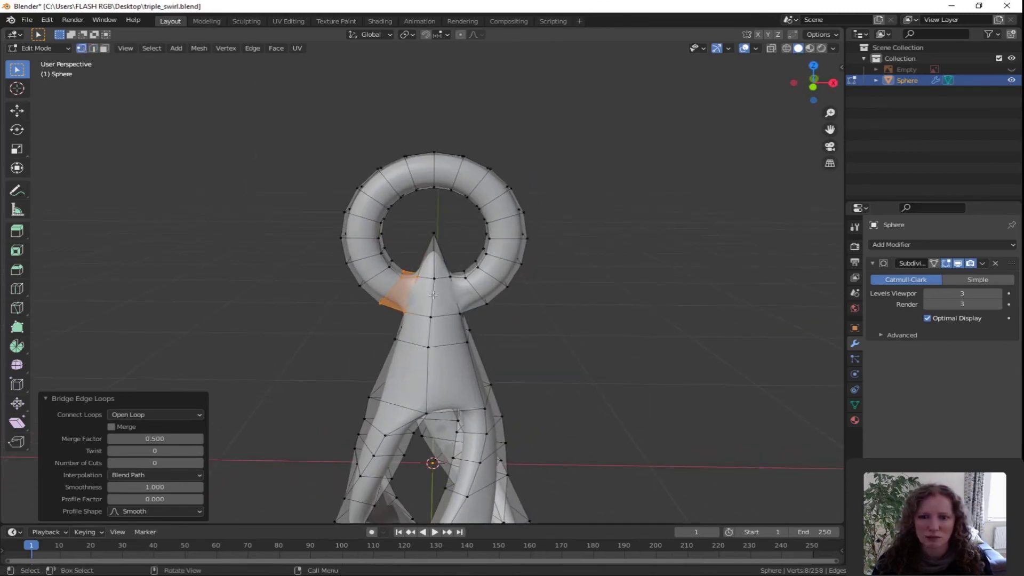
pyautogui.scroll(4, 438, 271)
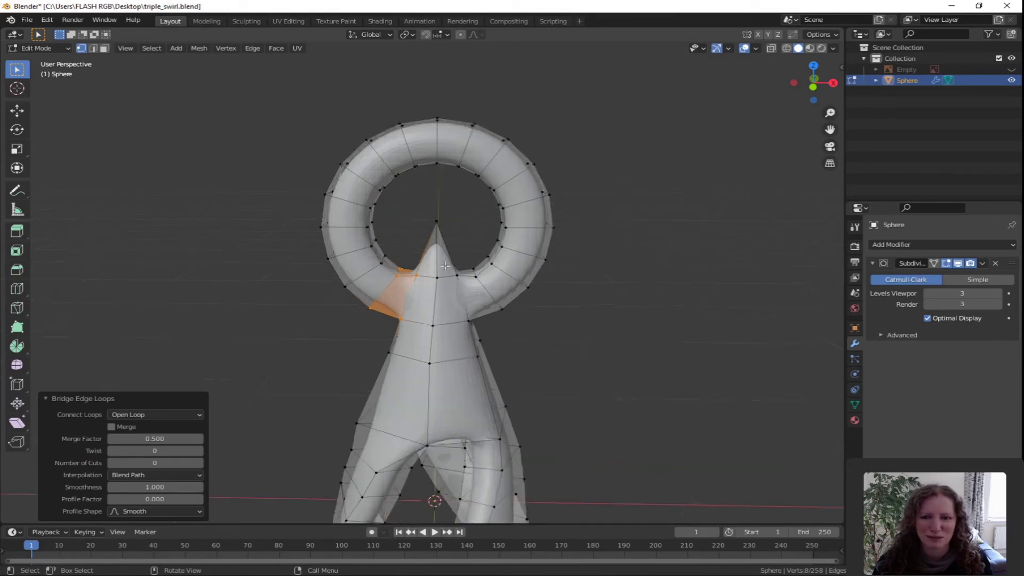
pyautogui.click(453, 159)
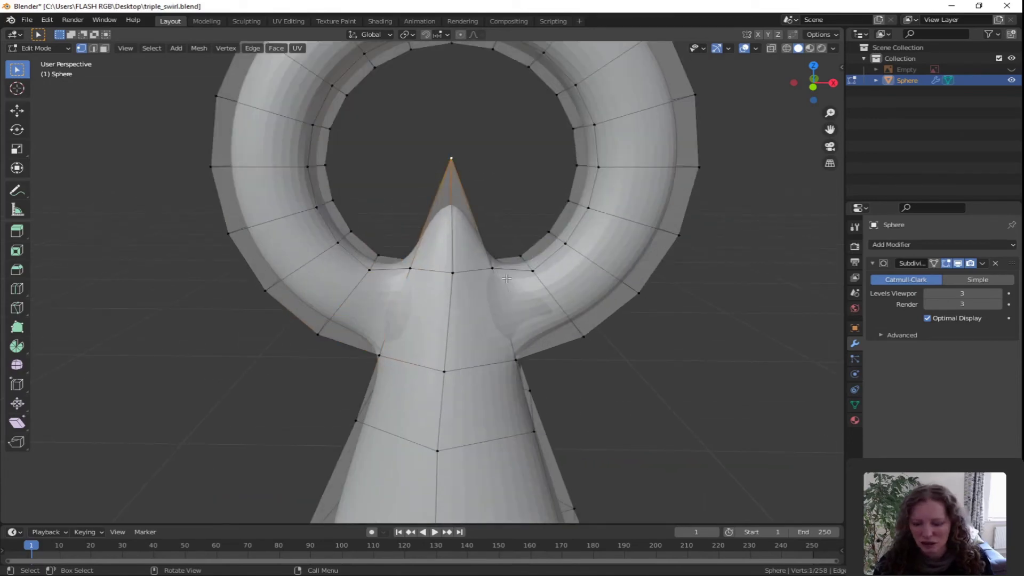
pyautogui.press('g')
pyautogui.press('z')
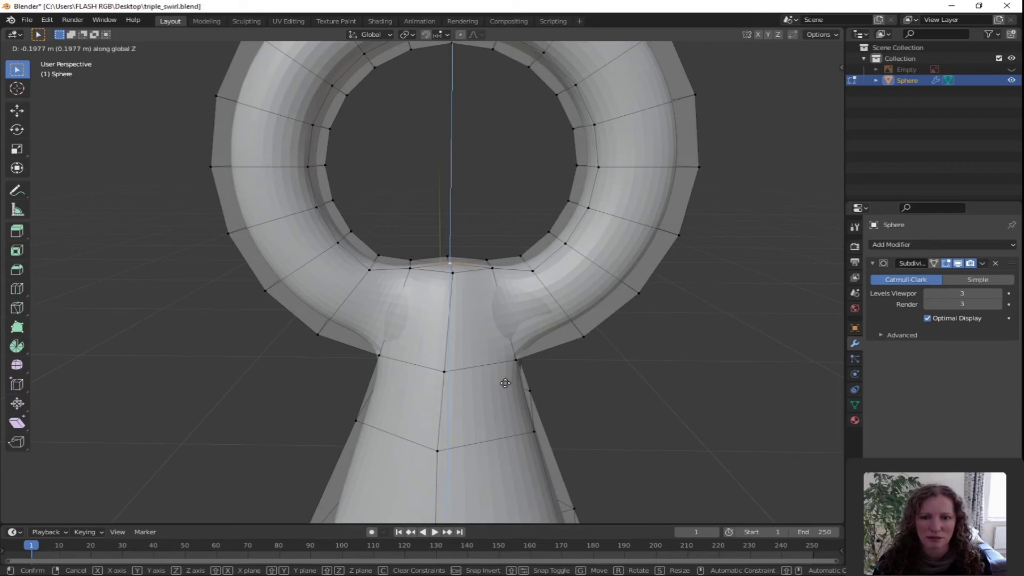
pyautogui.click(505, 383)
# - In front view with X-ray on, circle-select all faces of the hanging ring, including its joint with the cone
pyautogui.scroll(-5, 474, 307)
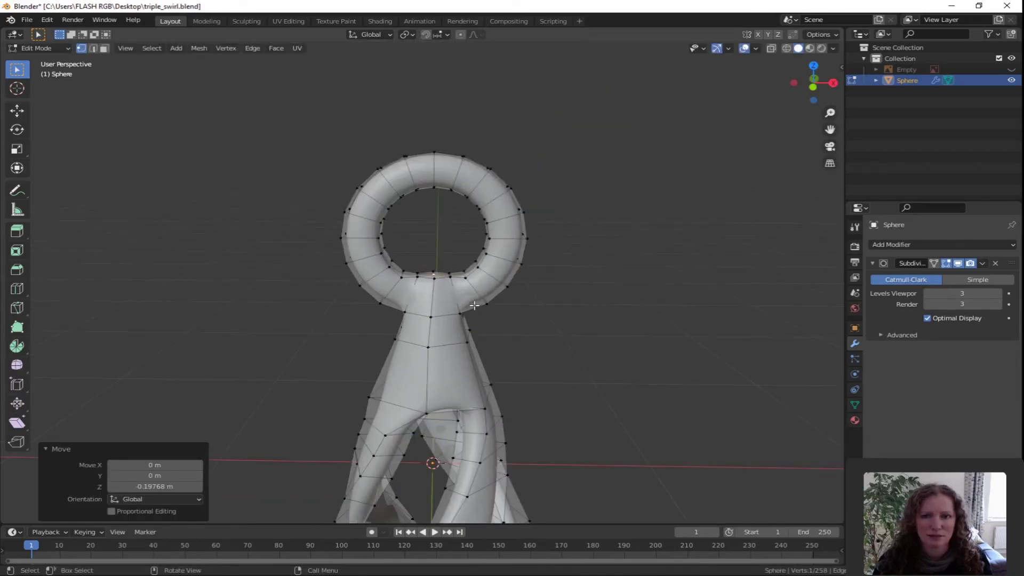
pyautogui.press('KP_1')
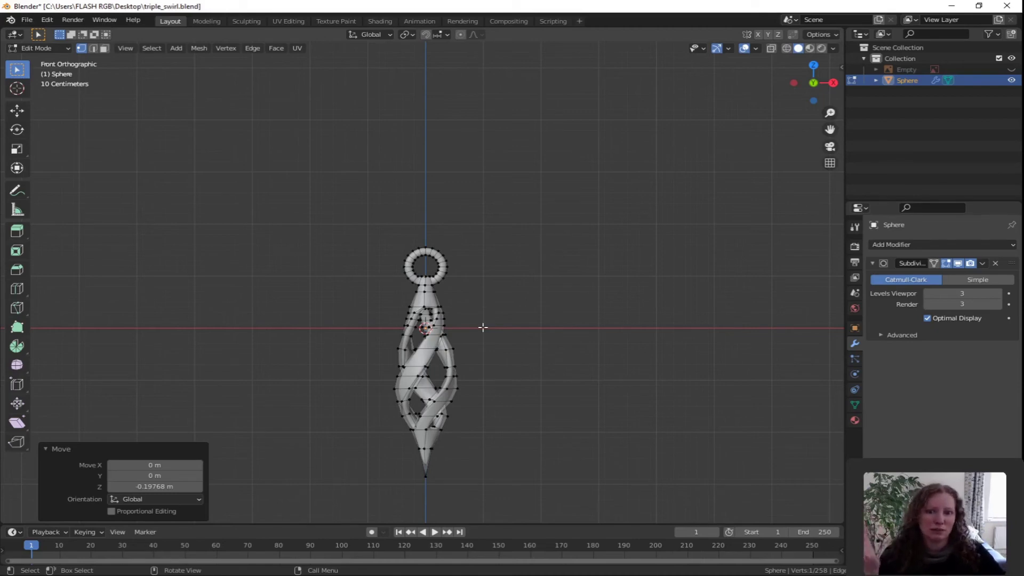
pyautogui.scroll(1, 467, 315)
pyautogui.scroll(2, 467, 314)
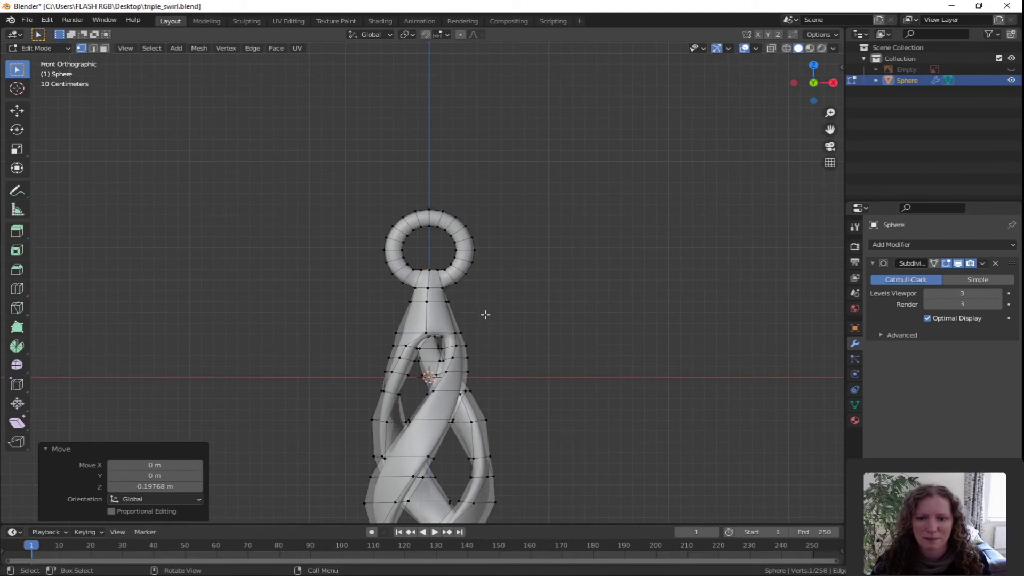
pyautogui.click(772, 48)
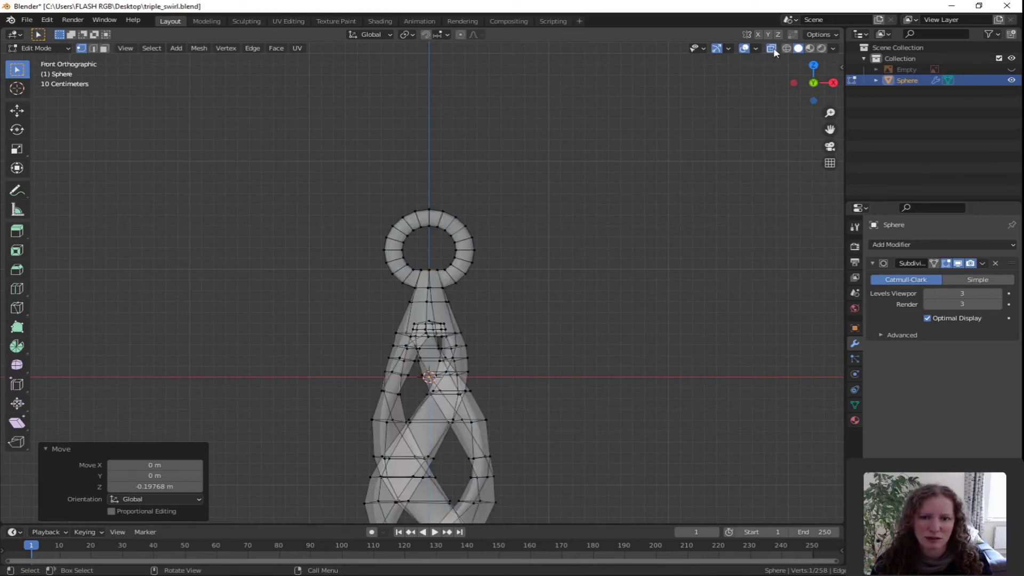
pyautogui.click(494, 239)
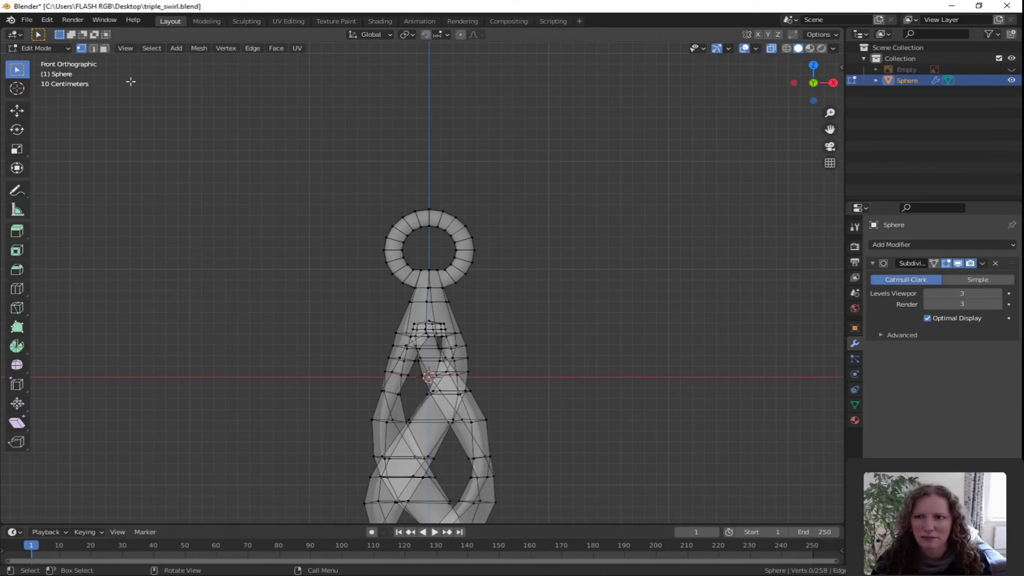
pyautogui.click(106, 48)
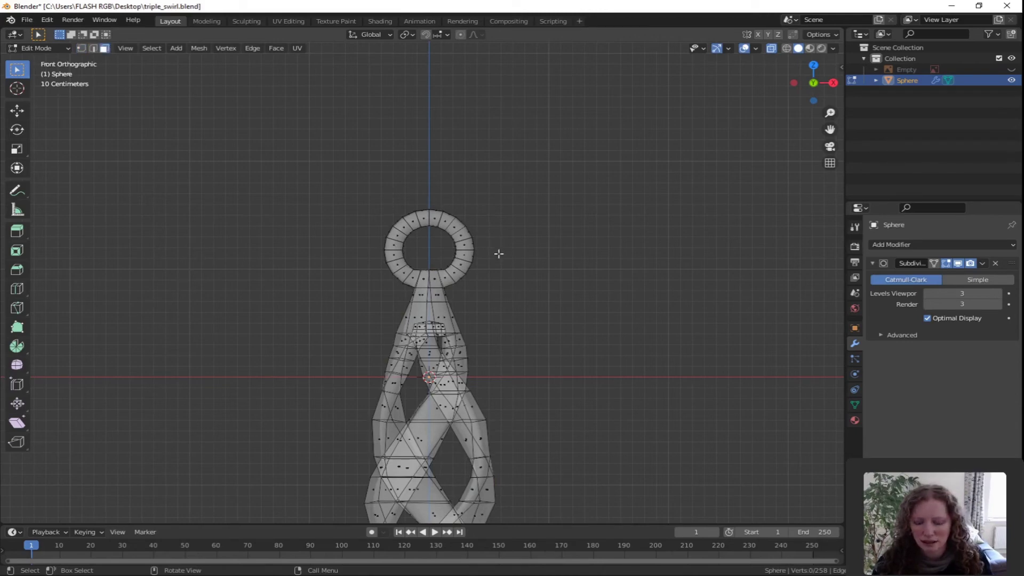
pyautogui.press('c')
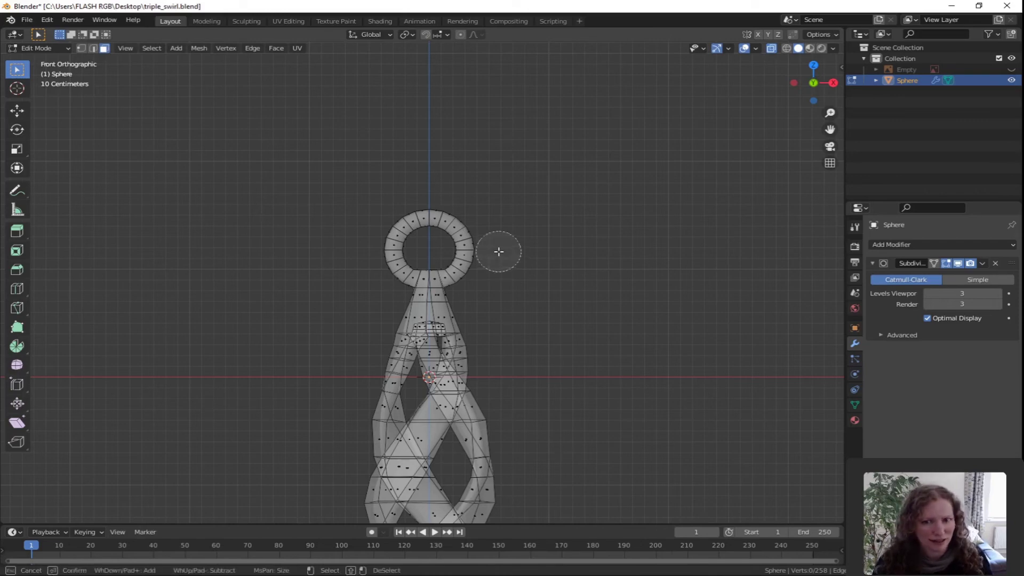
pyautogui.click(450, 265)
pyautogui.moveTo(450, 265)
pyautogui.mouseDown()
pyautogui.moveTo(404, 248)
pyautogui.moveTo(413, 226)
pyautogui.moveTo(449, 231)
pyautogui.moveTo(450, 248)
pyautogui.moveTo(418, 249)
pyautogui.mouseUp()
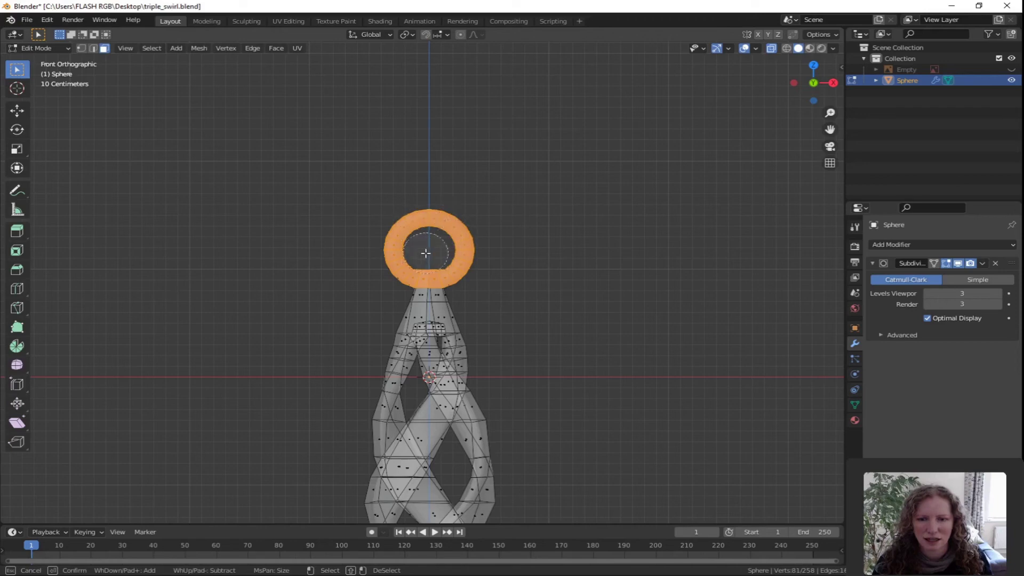
pyautogui.rightClick(425, 247)
# - Move the selected ring about 0.178 m up along the global Z axis to lengthen the neck below it
pyautogui.scroll(3, 497, 306)
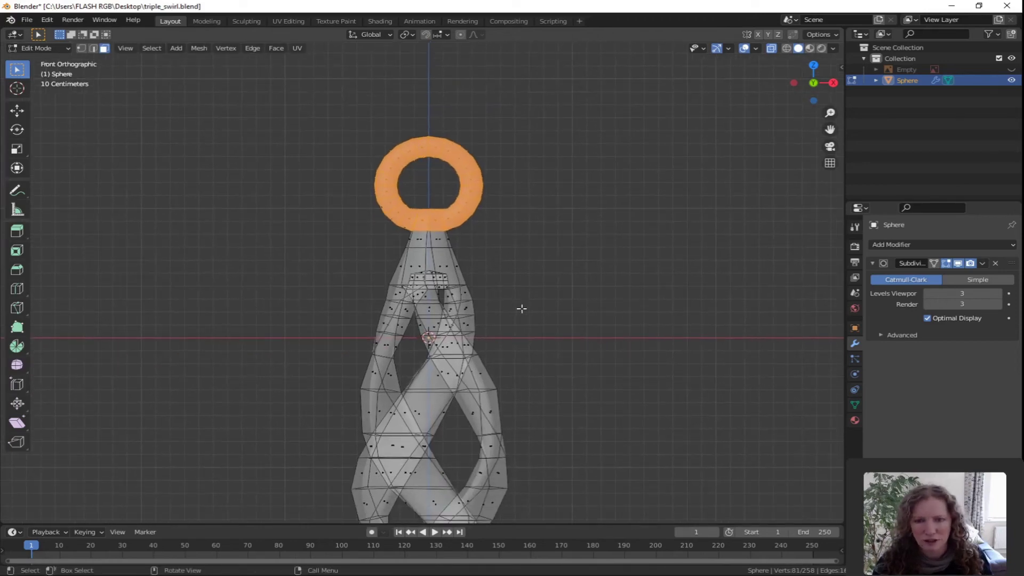
pyautogui.press('g')
pyautogui.press('z')
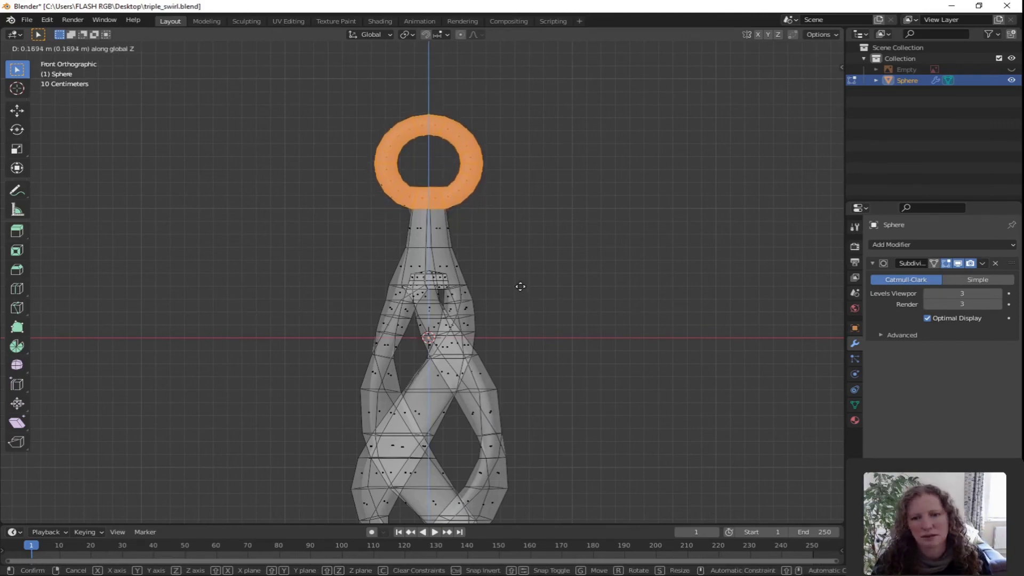
pyautogui.click(521, 287)
# - Scale the selected hanging ring down uniformly to about 0.814 of its size
pyautogui.scroll(-5, 519, 299)
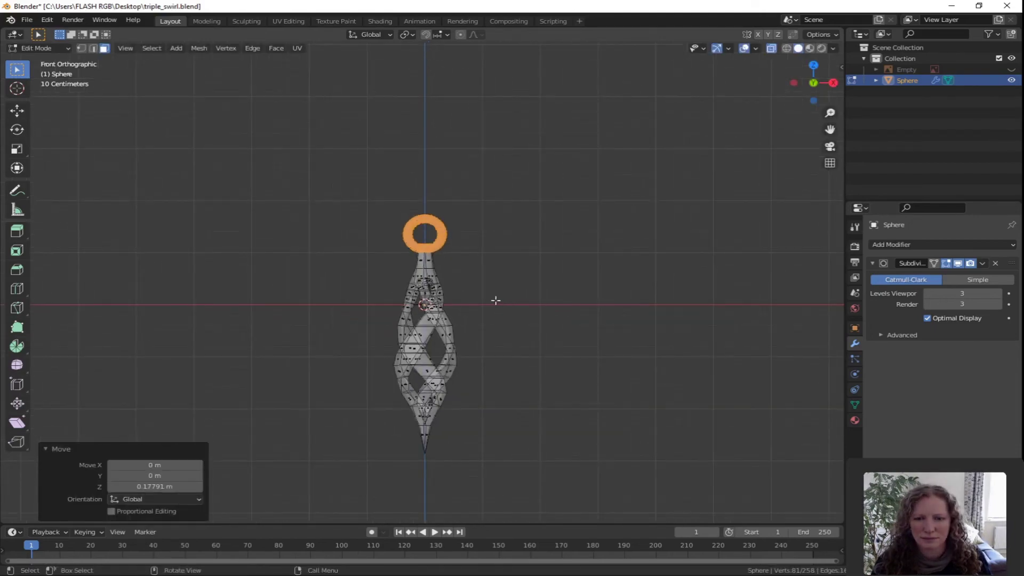
pyautogui.scroll(5, 474, 291)
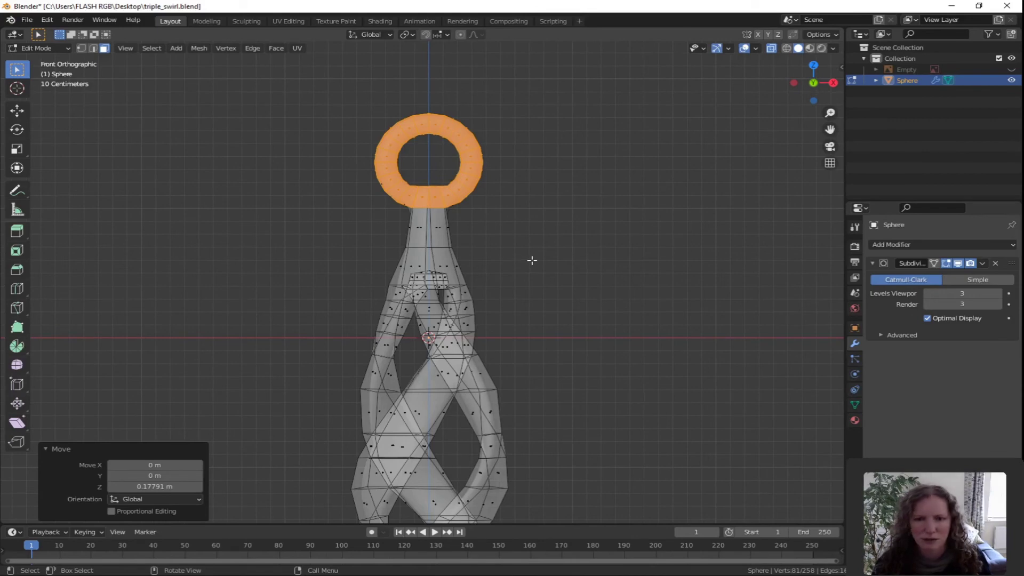
pyautogui.press('s')
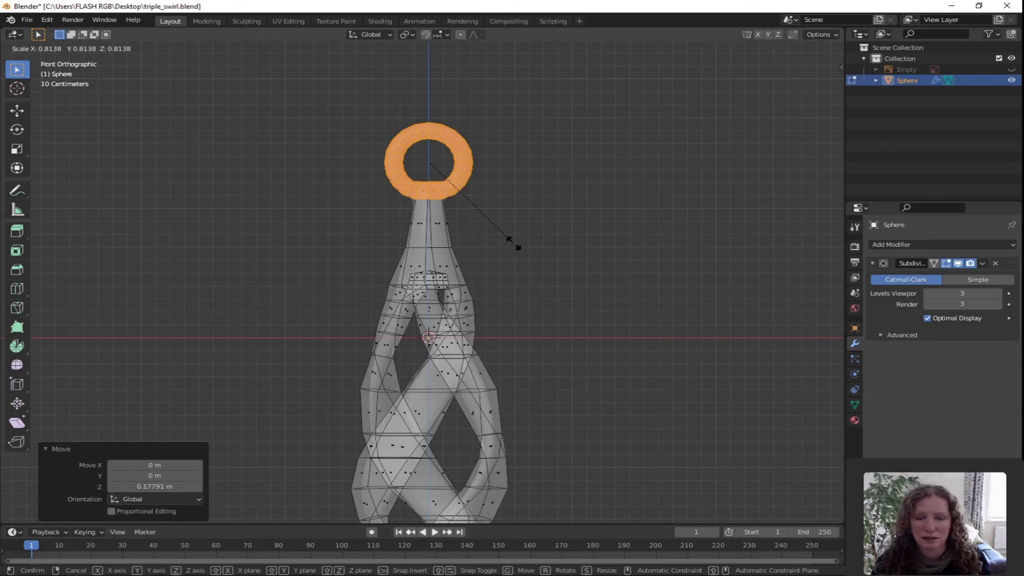
pyautogui.click(513, 243)
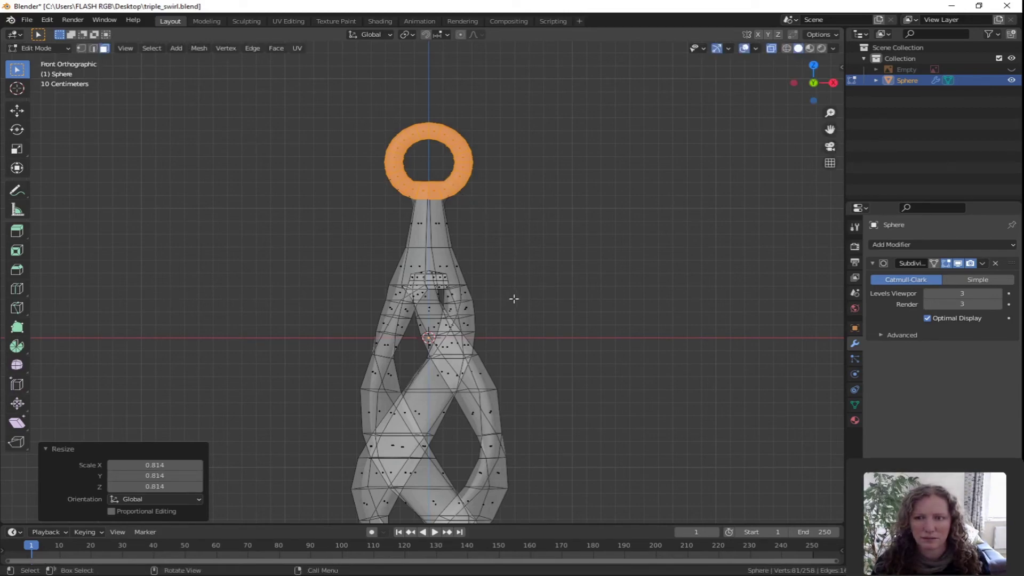
# - Select the edge loop around the middle of the neck, move it about 0.093 m up along Z, and scale it to about 0.806
pyautogui.keyDown('shift'); pyautogui.click(431, 280); pyautogui.keyUp('shift')
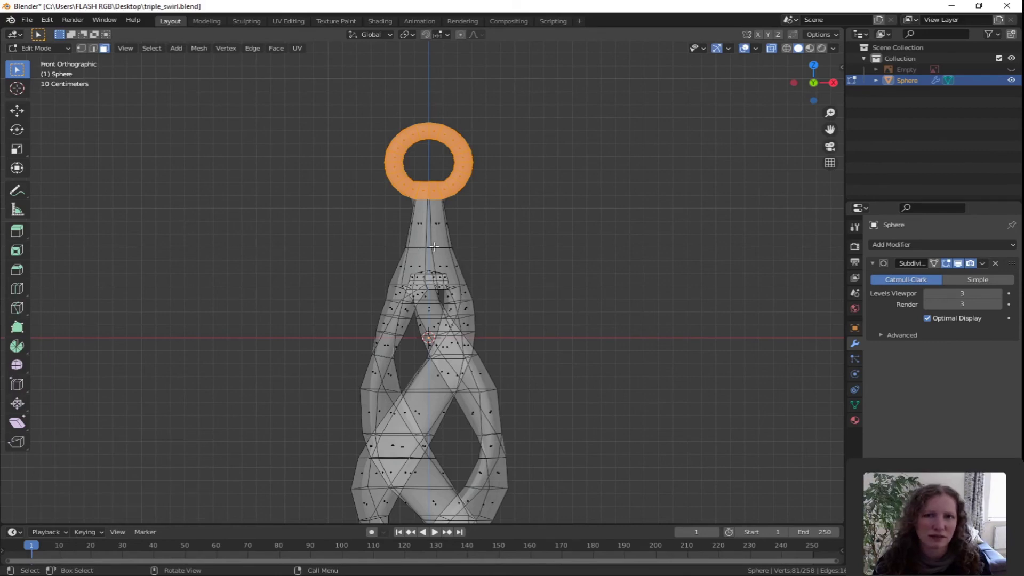
pyautogui.click(93, 48)
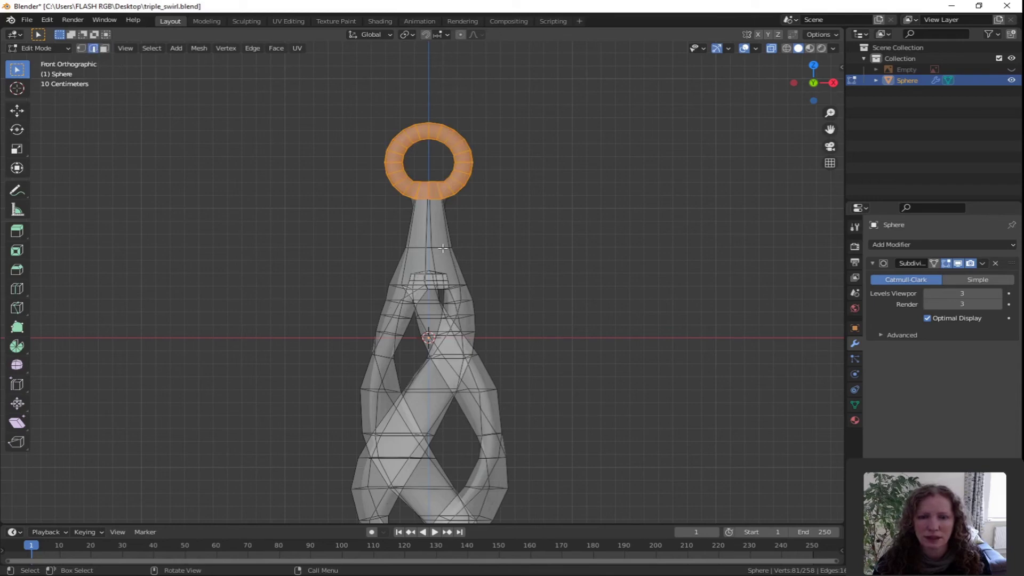
pyautogui.hotkey('alt', 'a')
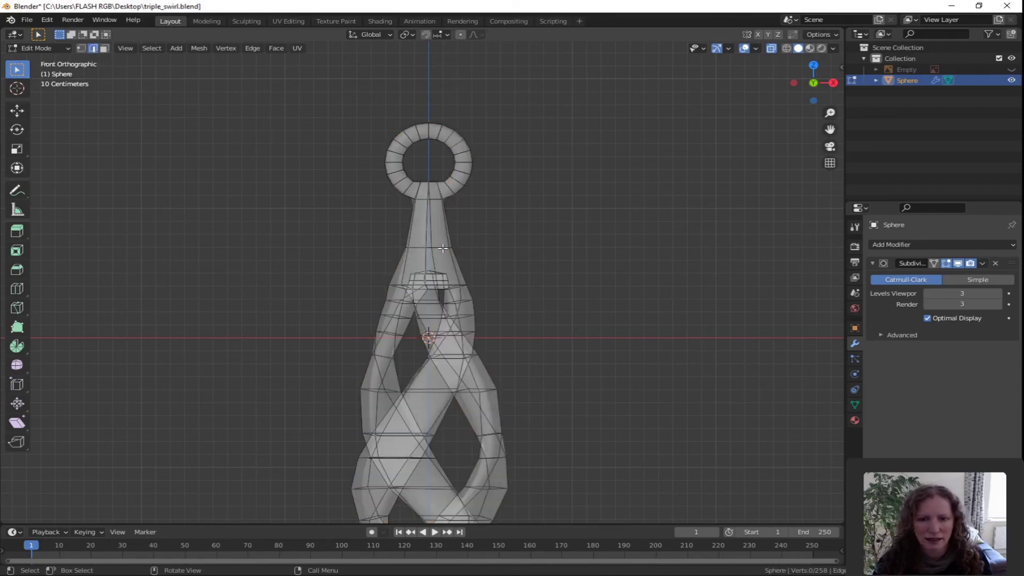
pyautogui.keyDown('alt'); pyautogui.click(443, 248); pyautogui.keyUp('alt')
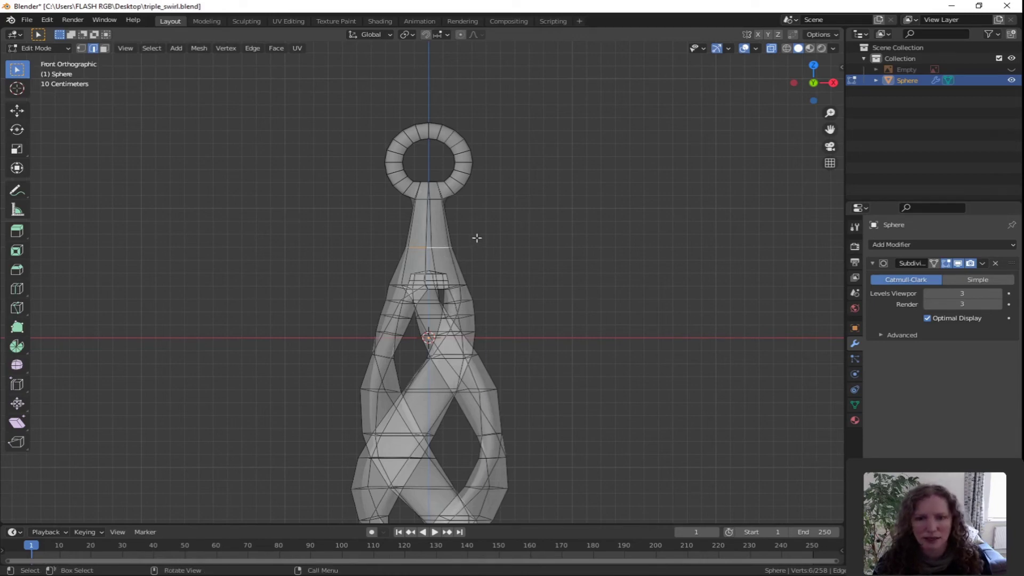
pyautogui.press('g')
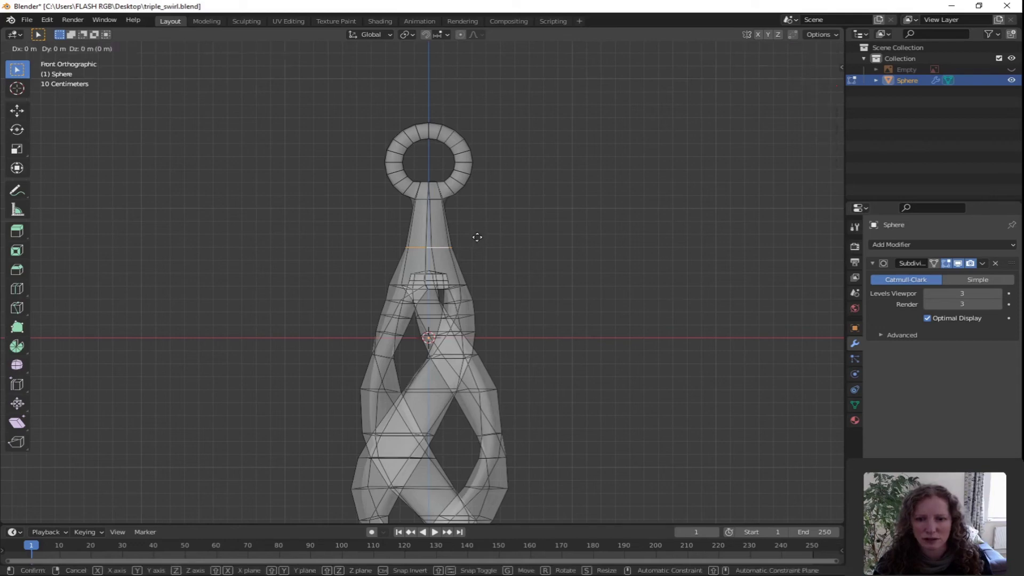
pyautogui.press('z')
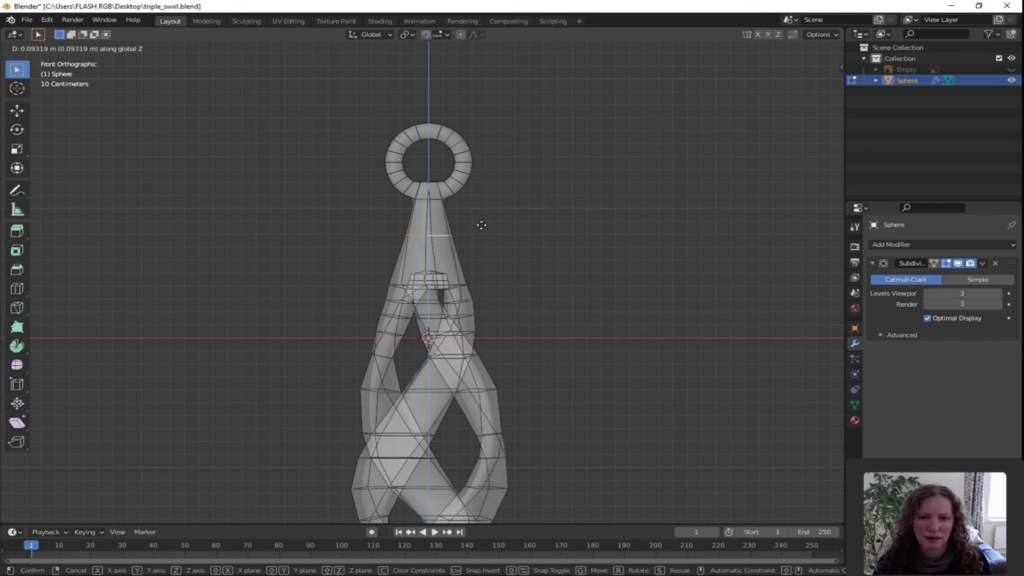
pyautogui.click(482, 224)
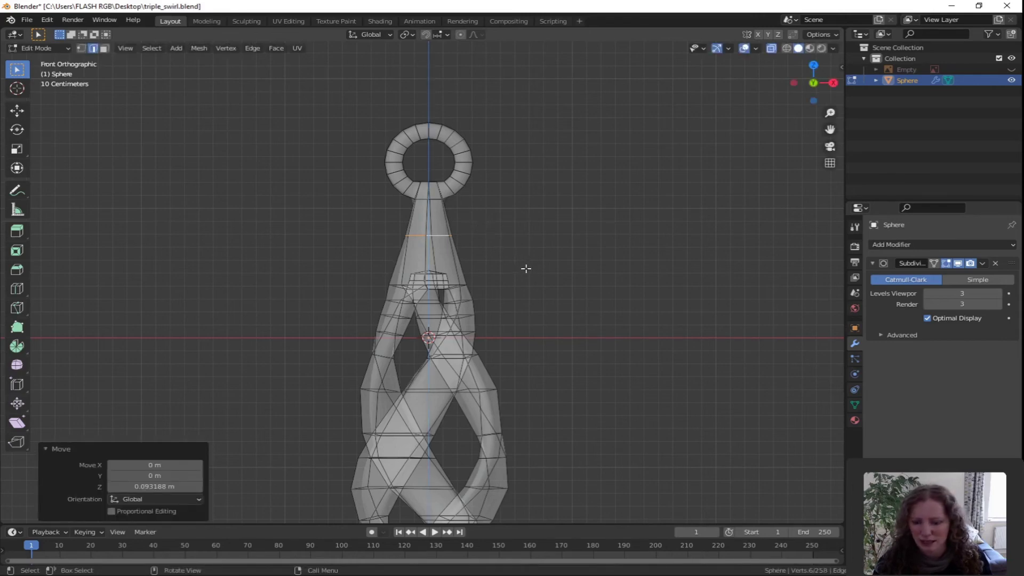
pyautogui.press('s')
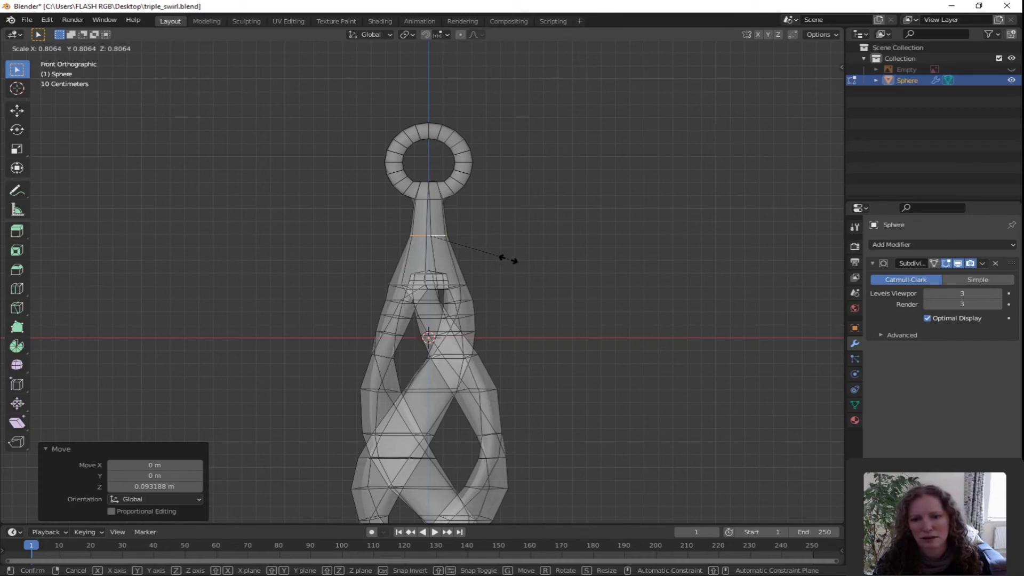
pyautogui.click(507, 259)
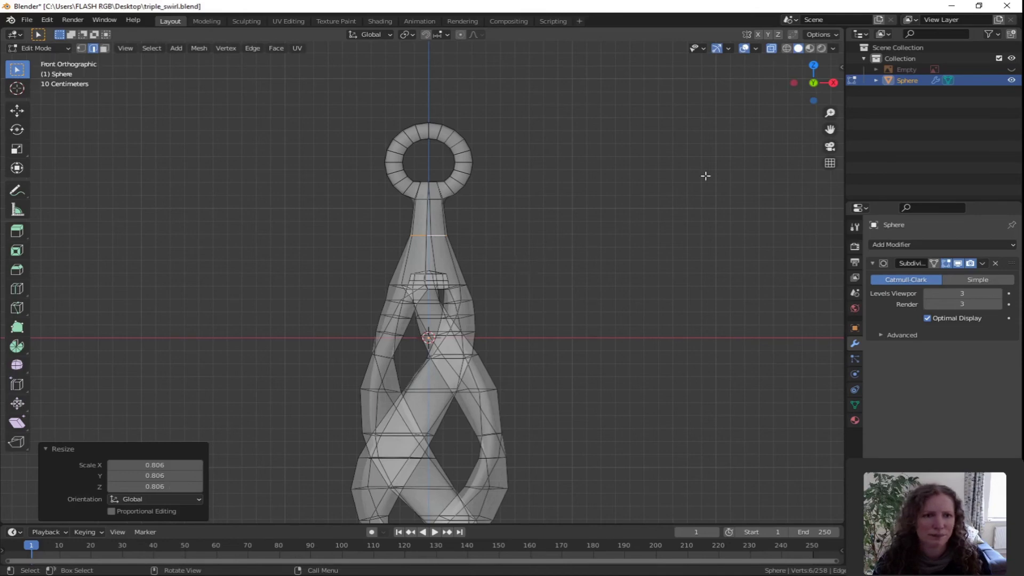
# - Turn off X-ray and return to Object Mode to review the smoothed pendant from an angle
pyautogui.click(771, 48)
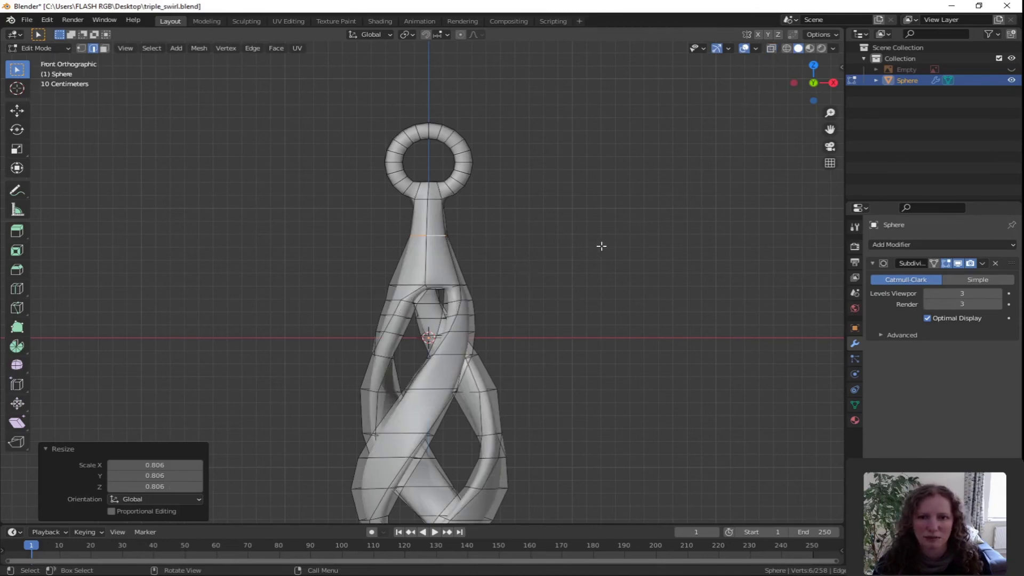
pyautogui.press('Tab')
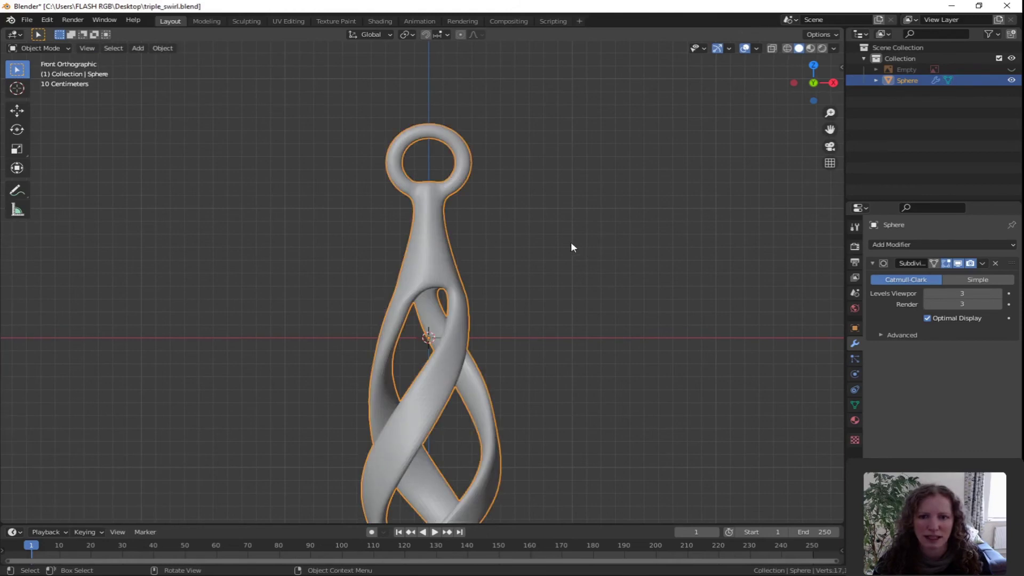
pyautogui.scroll(-4, 561, 243)
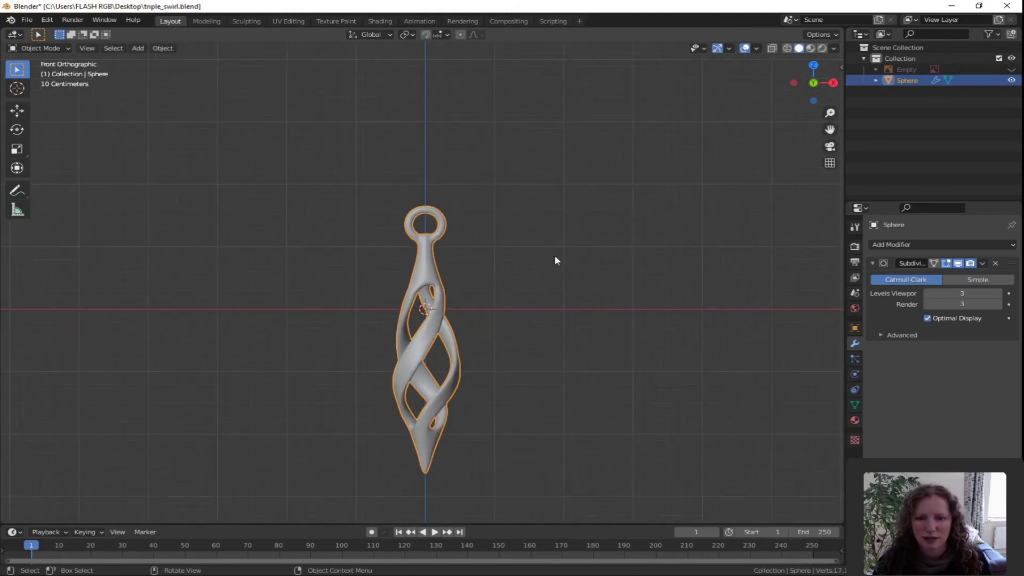
pyautogui.moveTo(572, 249); pyautogui.dragTo(539, 286, button='middle')
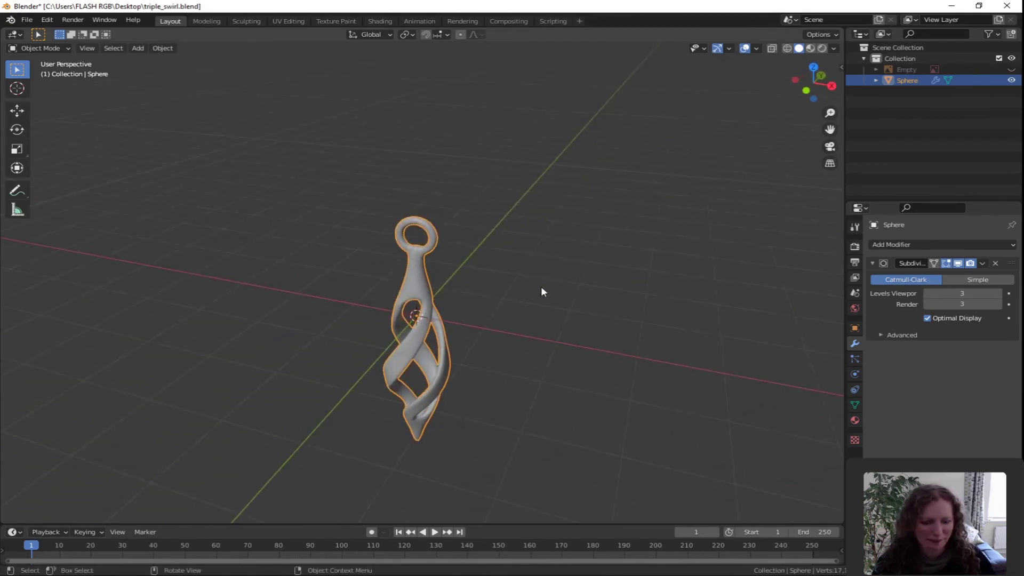
# - In front view, display the pendant's transform values and dimensions
pyautogui.press('KP_1')
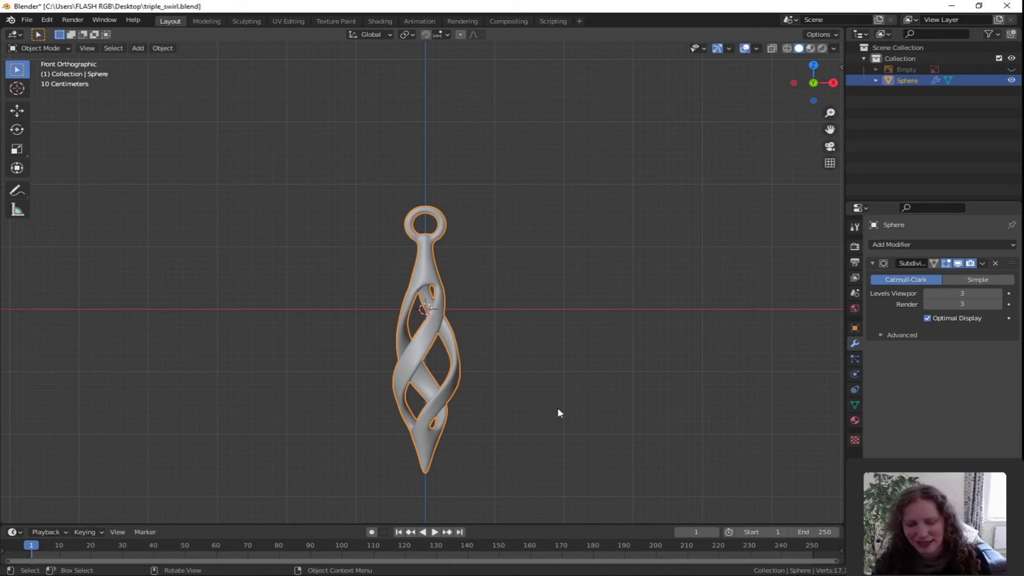
pyautogui.press('n')
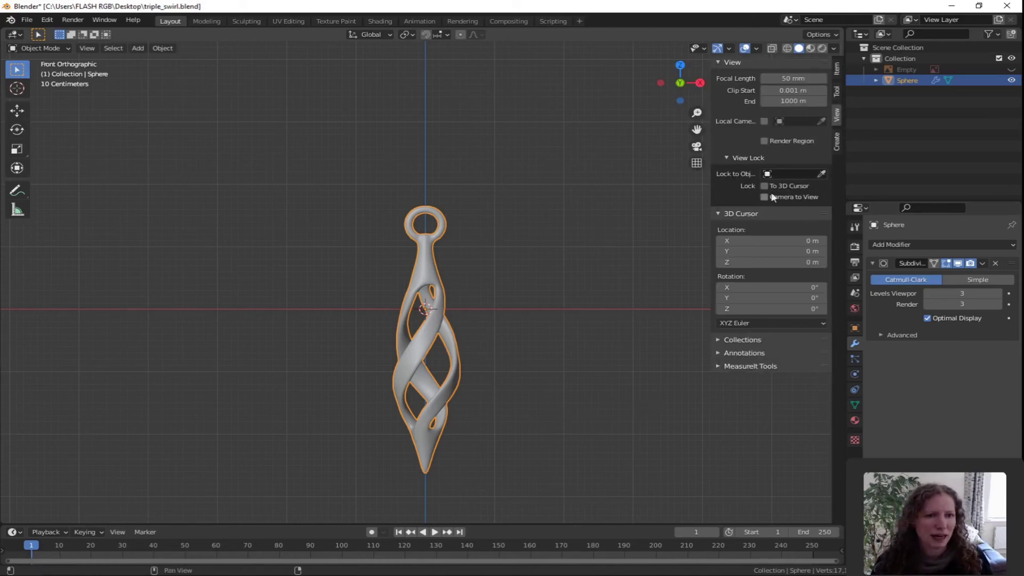
pyautogui.click(838, 68)
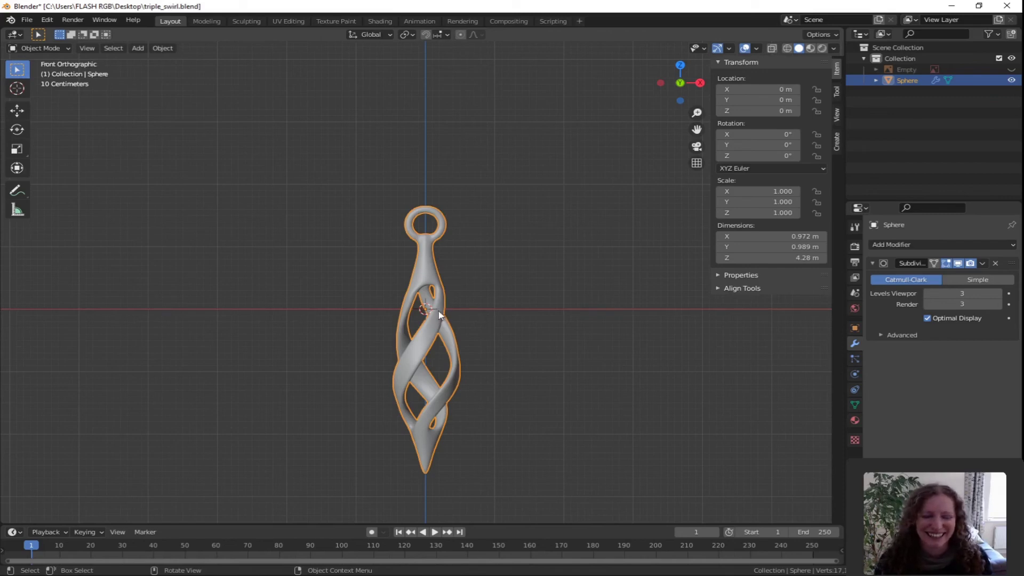
# - Delete the leftover object other than the pendant and add a mesh circle with a radius of 1.5 mm at the origin
pyautogui.press('Delete')
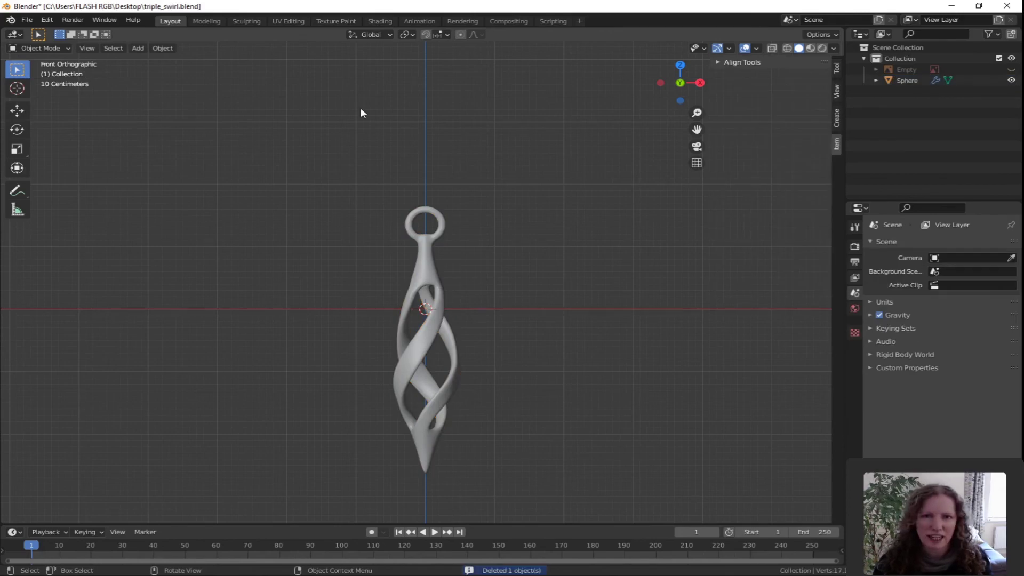
pyautogui.hotkey('shift', 'a')
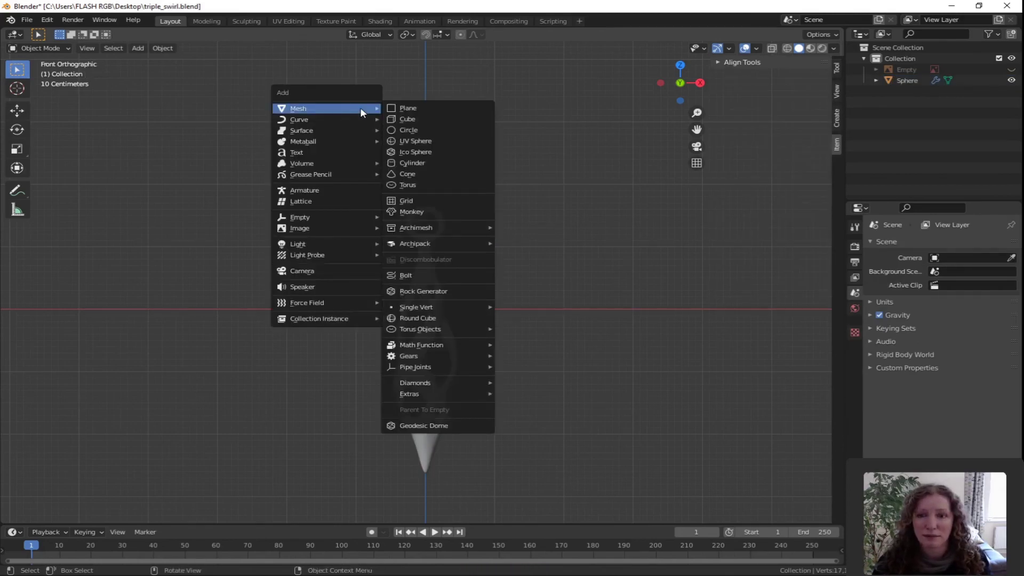
pyautogui.click(419, 131)
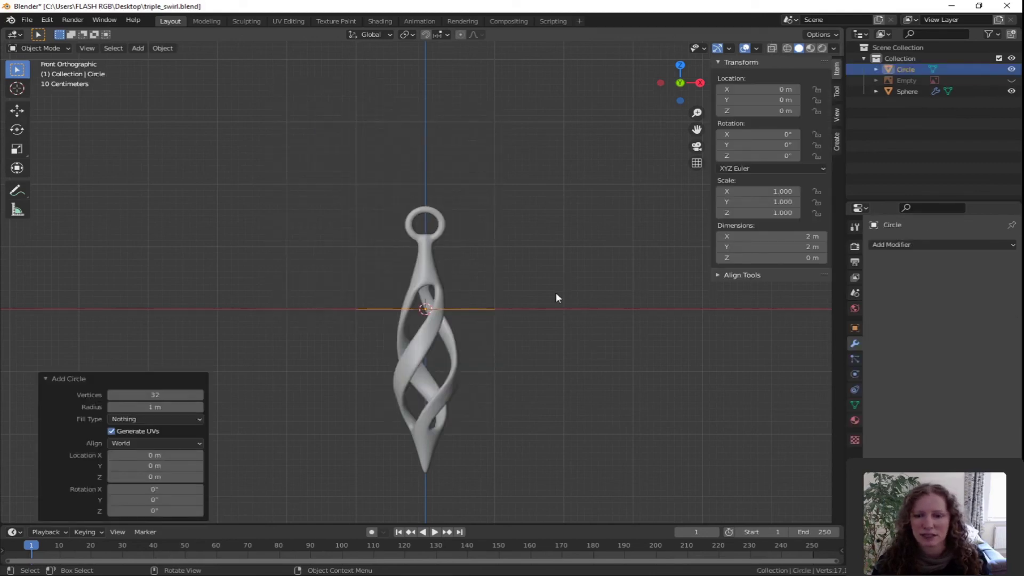
pyautogui.moveTo(582, 265); pyautogui.dragTo(554, 305, button='middle')
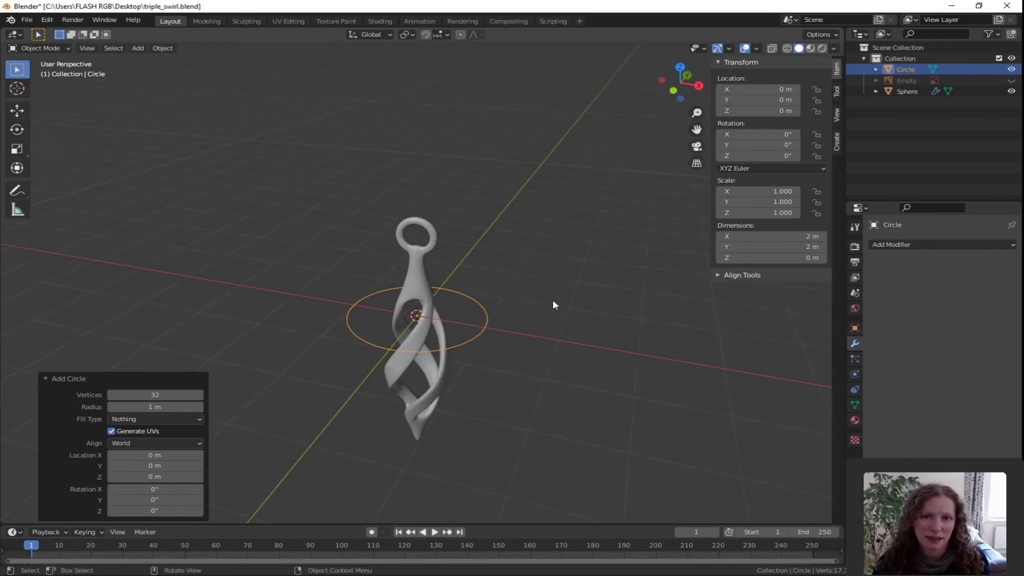
pyautogui.click(154, 407)
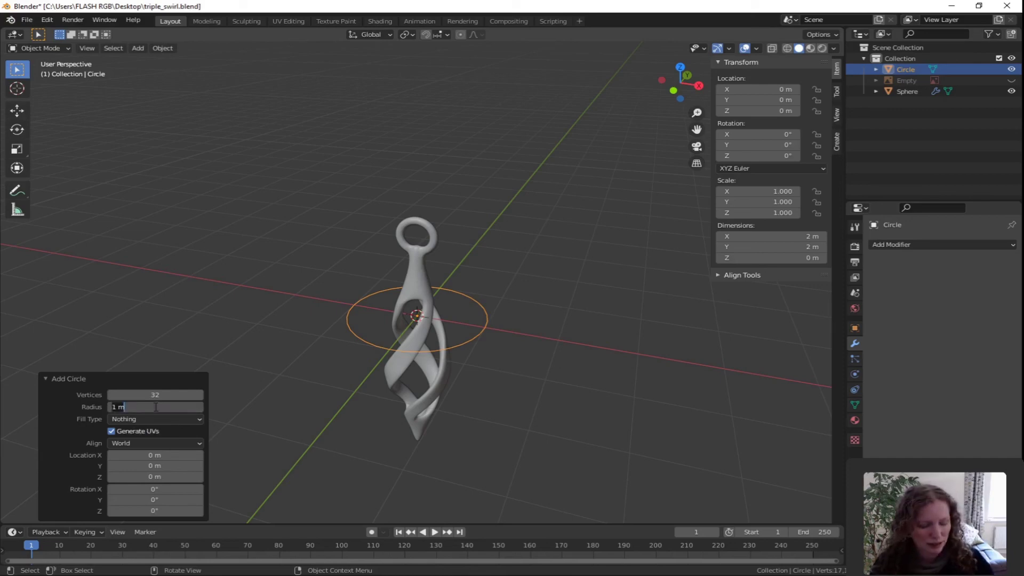
pyautogui.write('1.5')
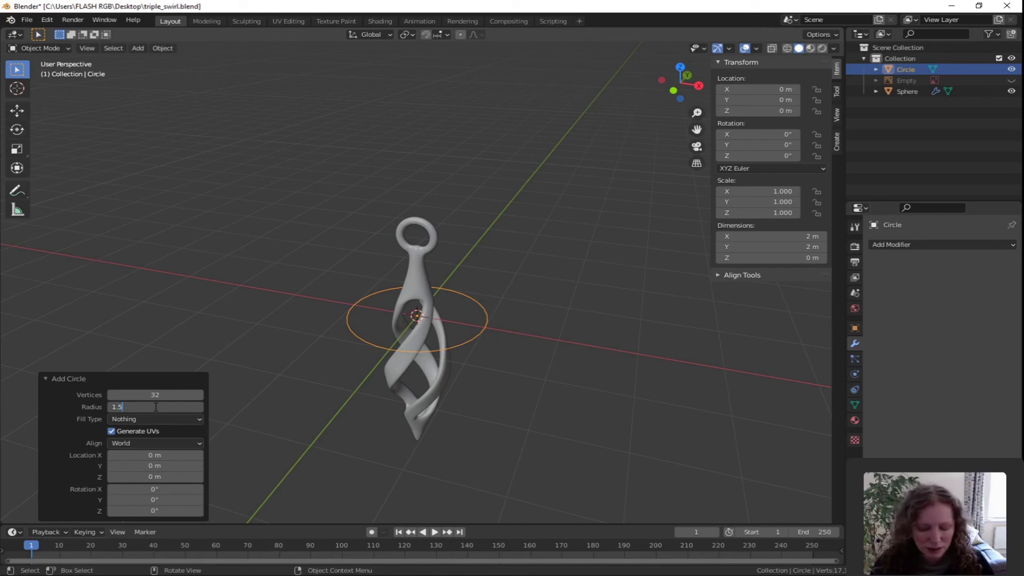
pyautogui.write('mm')
pyautogui.press('Return')
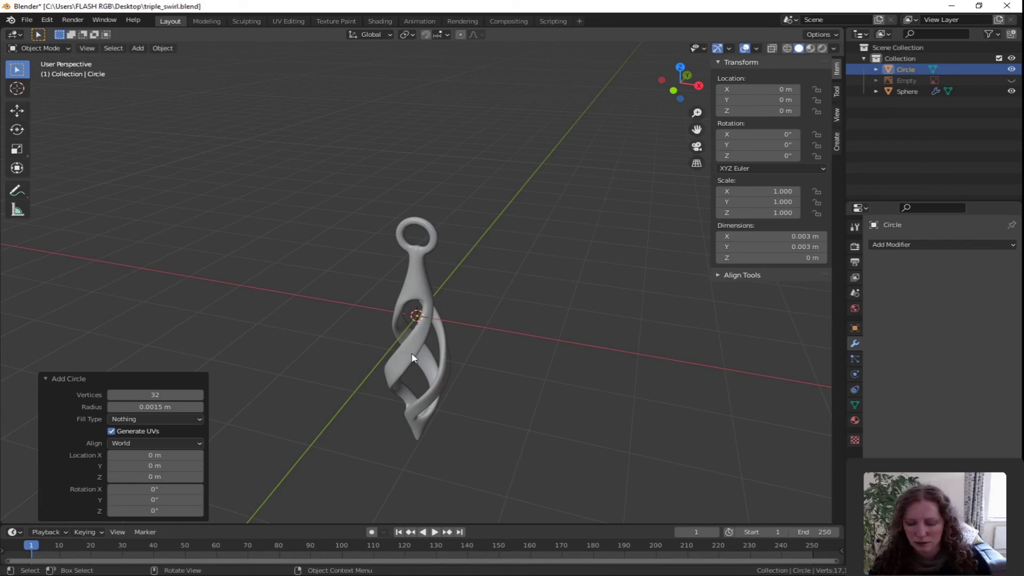
# - Rotate the new circle 90° about the global X axis so it stands upright
pyautogui.press('r')
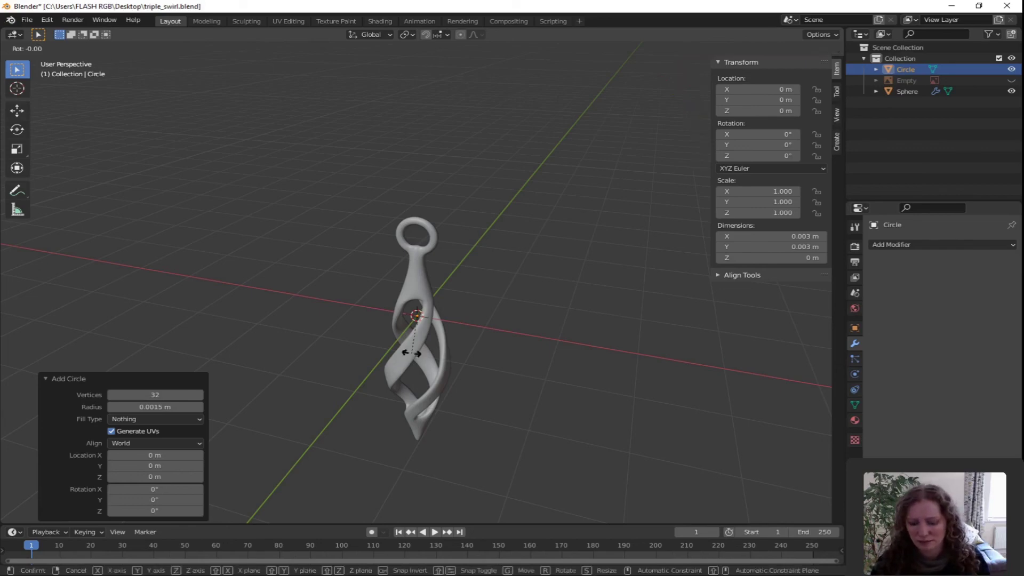
pyautogui.press('x')
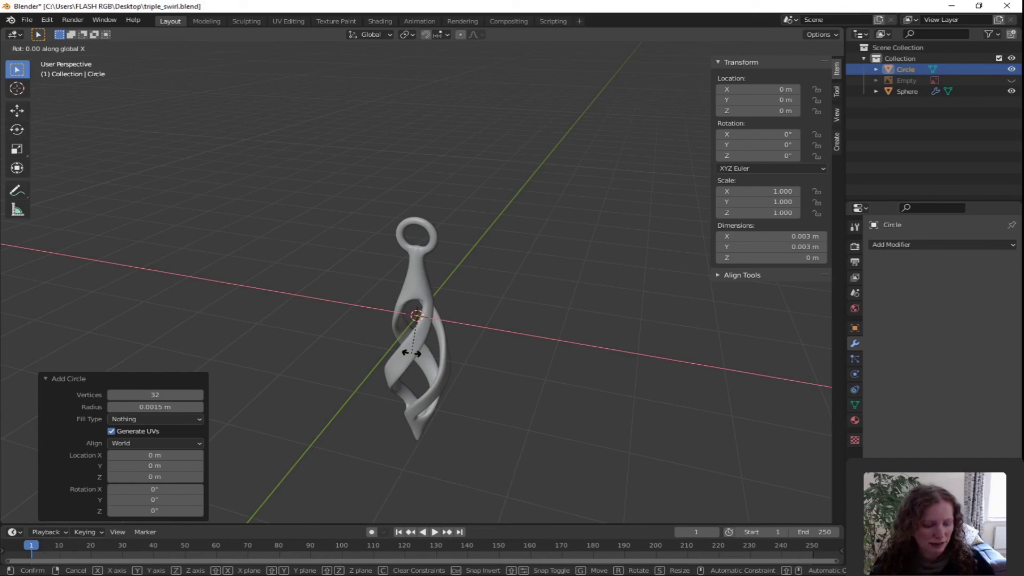
pyautogui.write('90')
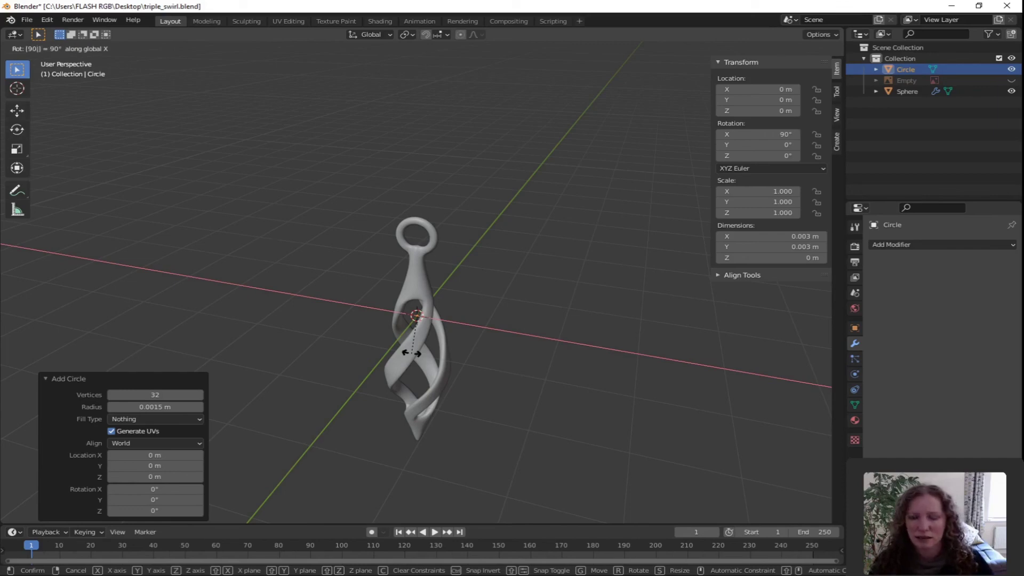
pyautogui.press('Return')
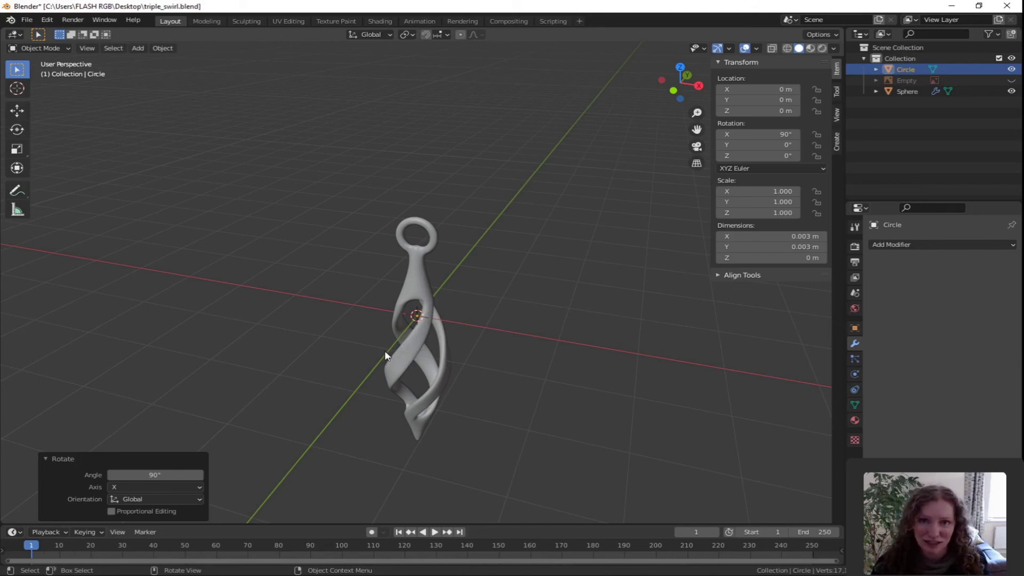
# - In front view, select the pendant and scale it down uniformly to about 0.05
pyautogui.press('KP_1')
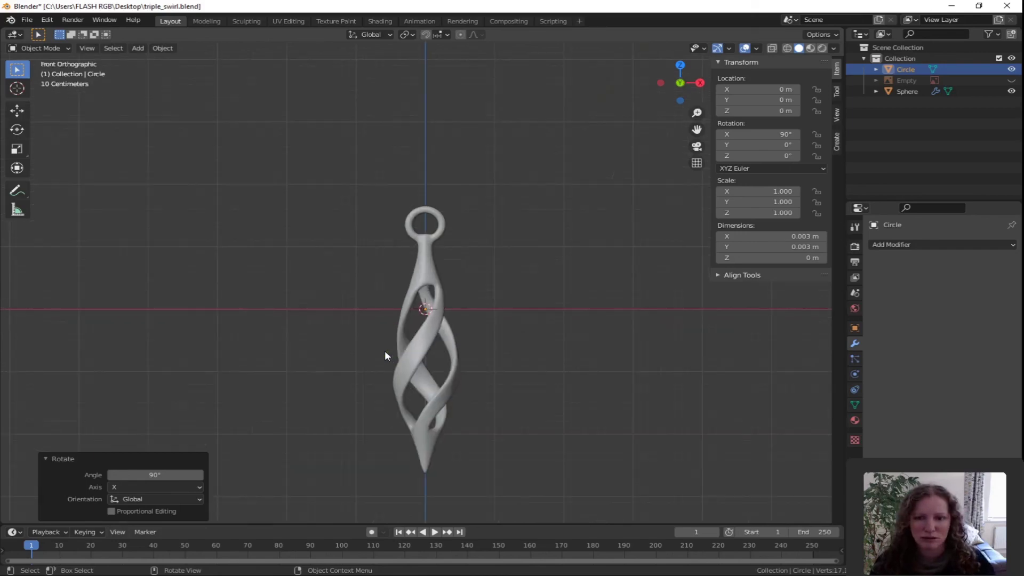
pyautogui.click(444, 395)
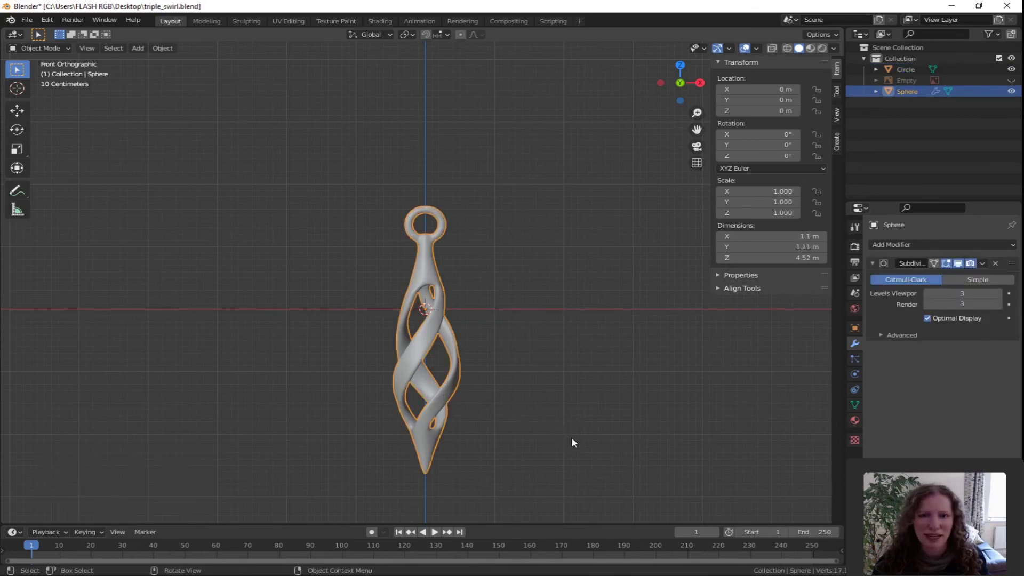
pyautogui.press('s')
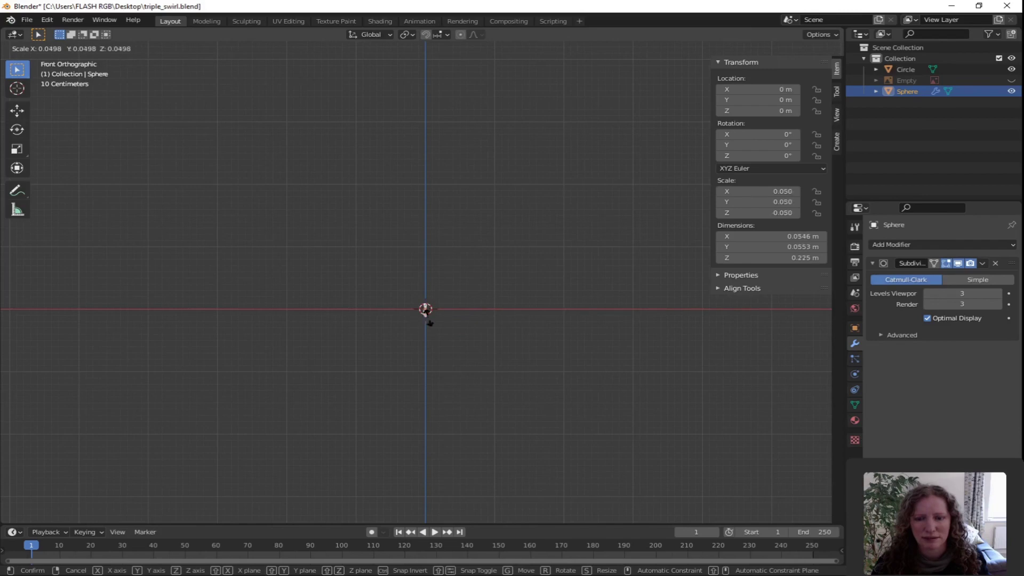
pyautogui.click(429, 322)
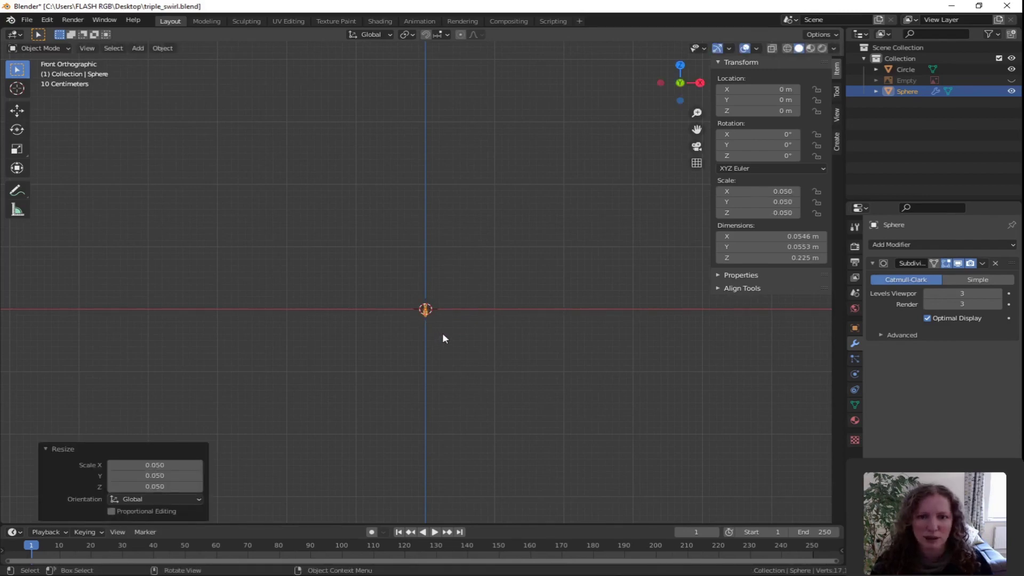
# - In front view, scale the pendant down uniformly by a factor of about 0.105
pyautogui.press('KP_Decimal')
pyautogui.scroll(6, 443, 337)
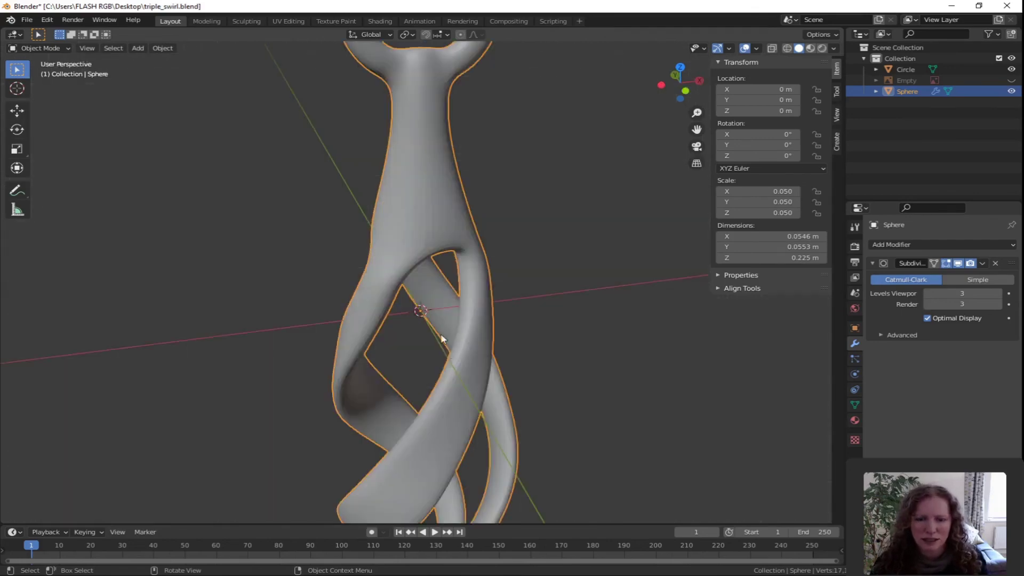
pyautogui.moveTo(430, 326); pyautogui.dragTo(417, 353, button='middle')
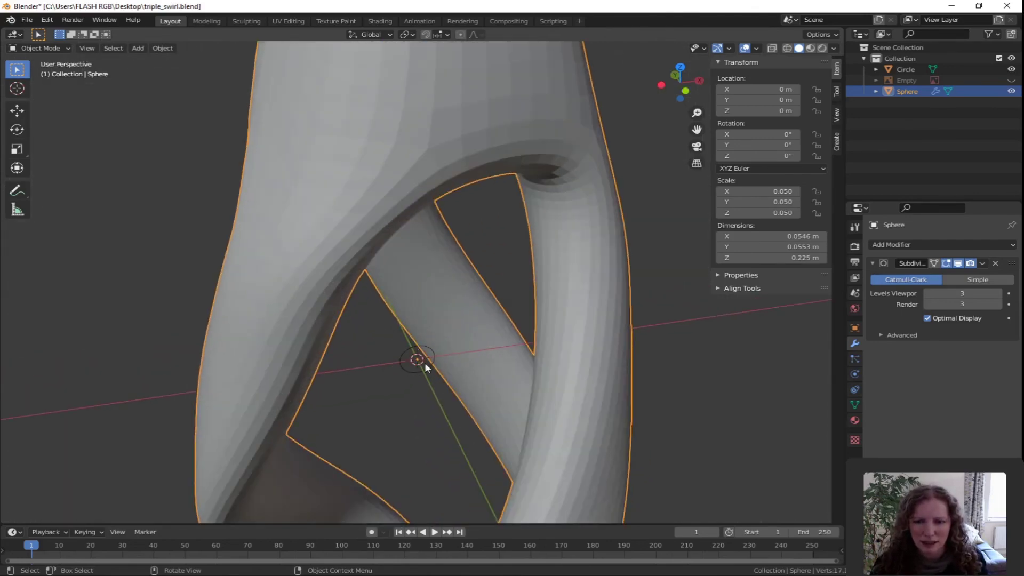
pyautogui.scroll(-5, 427, 360)
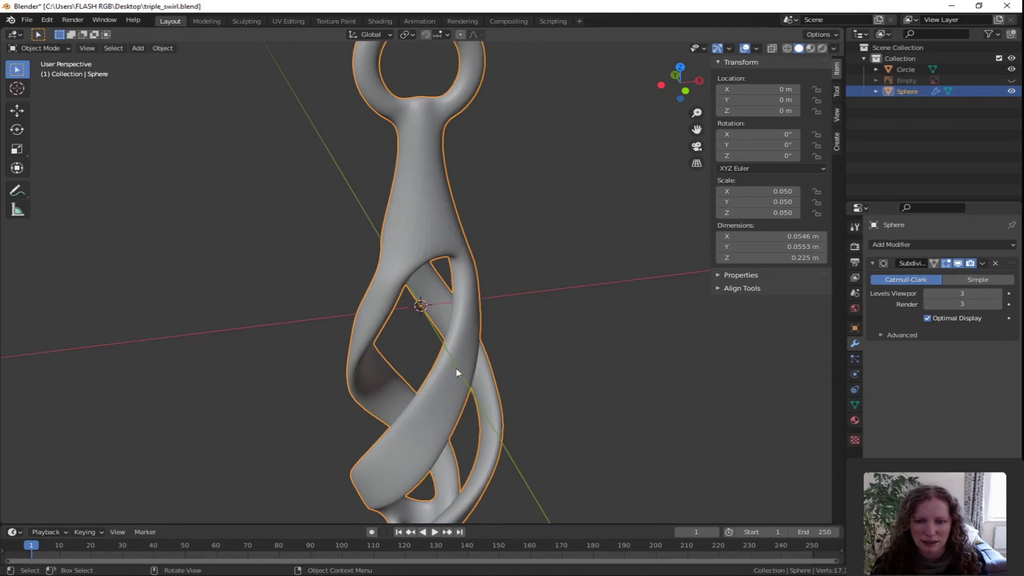
pyautogui.press('KP_1')
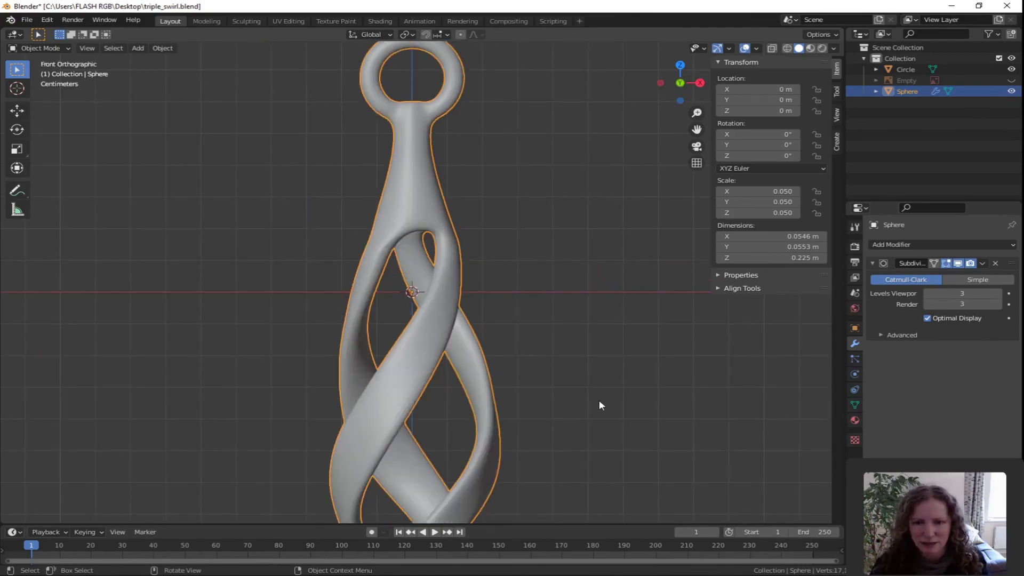
pyautogui.press('s')
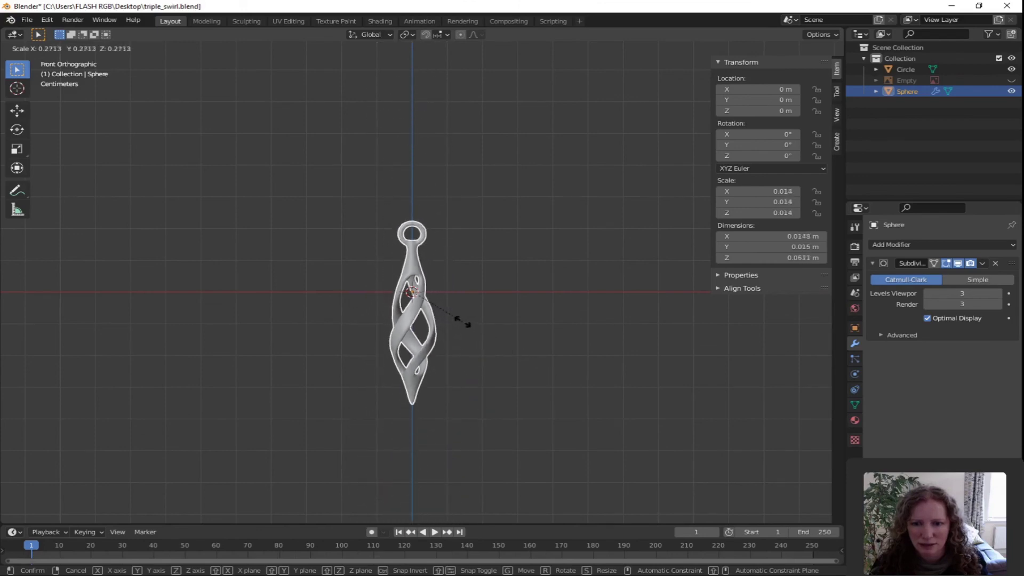
pyautogui.click(427, 303)
# - Enlarge the pendant uniformly by a factor of about 1.367 to bring its hanging ring near the reference circle's size
pyautogui.scroll(8, 392, 290)
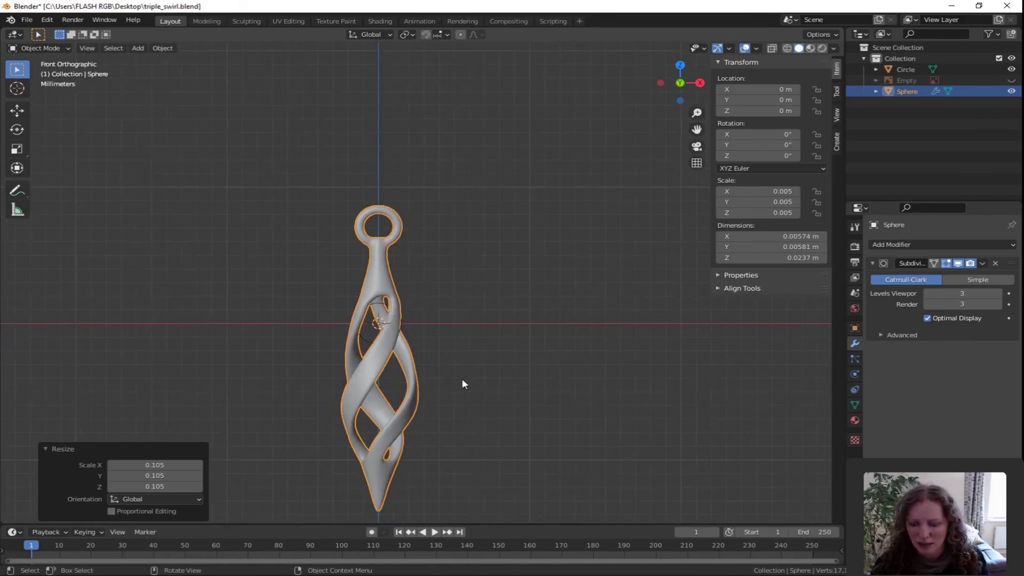
pyautogui.press('s')
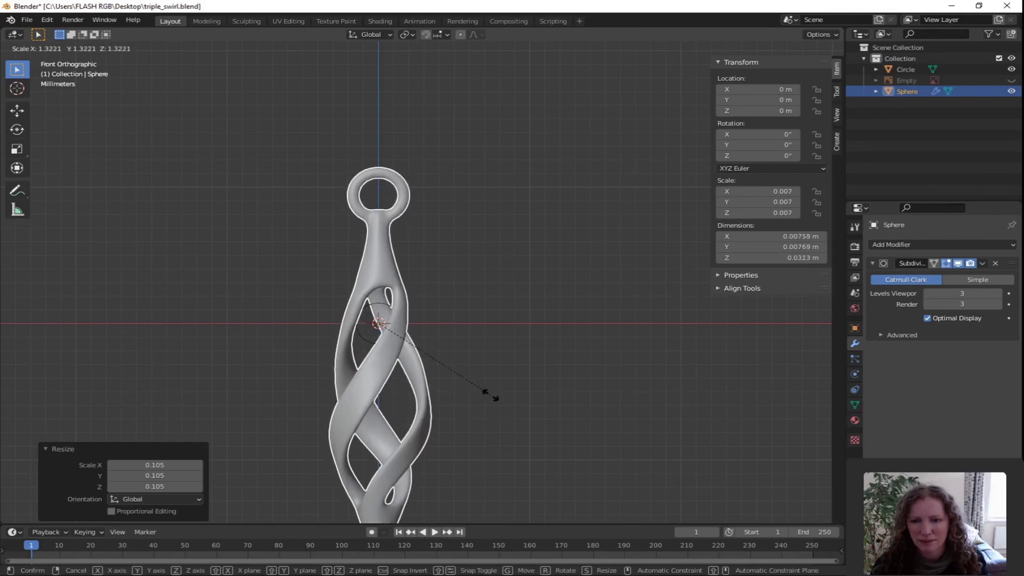
pyautogui.click(500, 401)
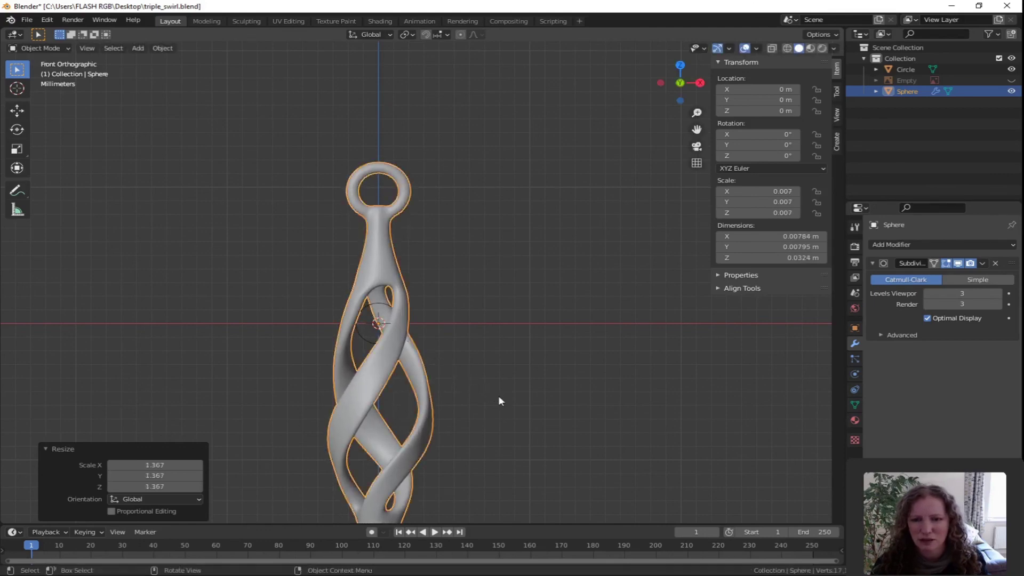
# - Move the reference circle up along Z by about 0.0098 m into the hanging ring and turn on X-ray display
pyautogui.click(376, 305)
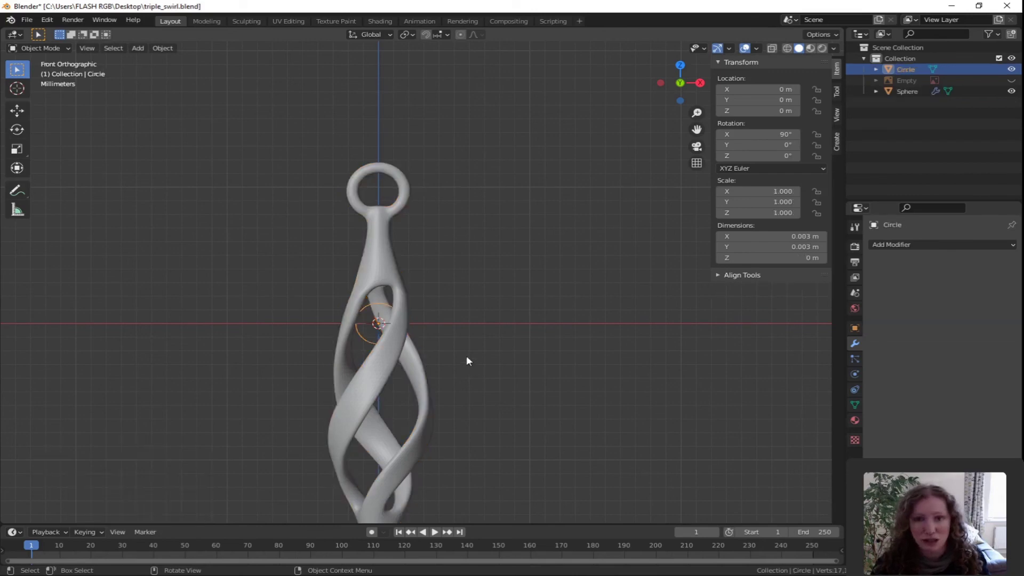
pyautogui.press('g')
pyautogui.press('z')
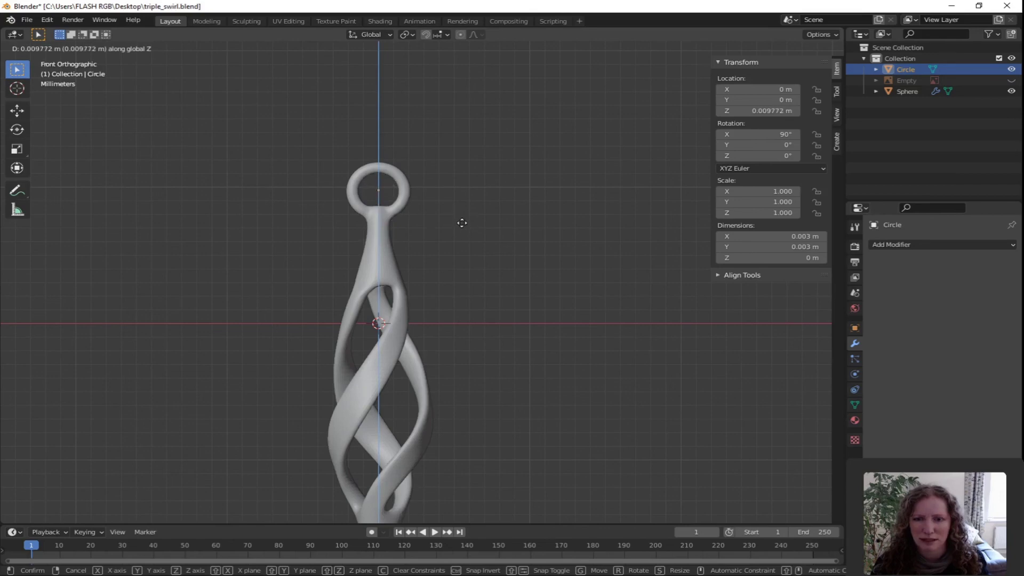
pyautogui.click(462, 223)
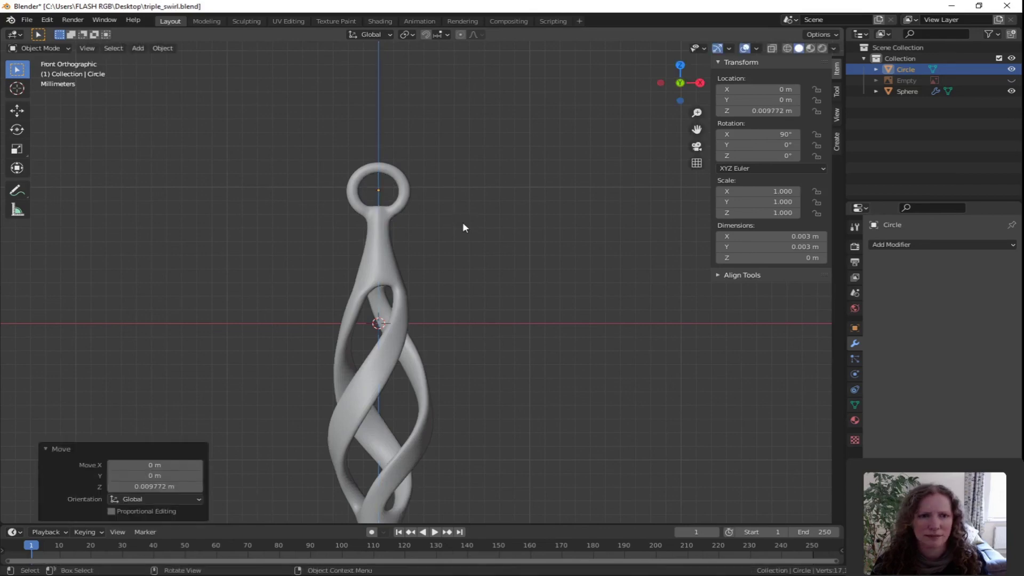
pyautogui.click(771, 48)
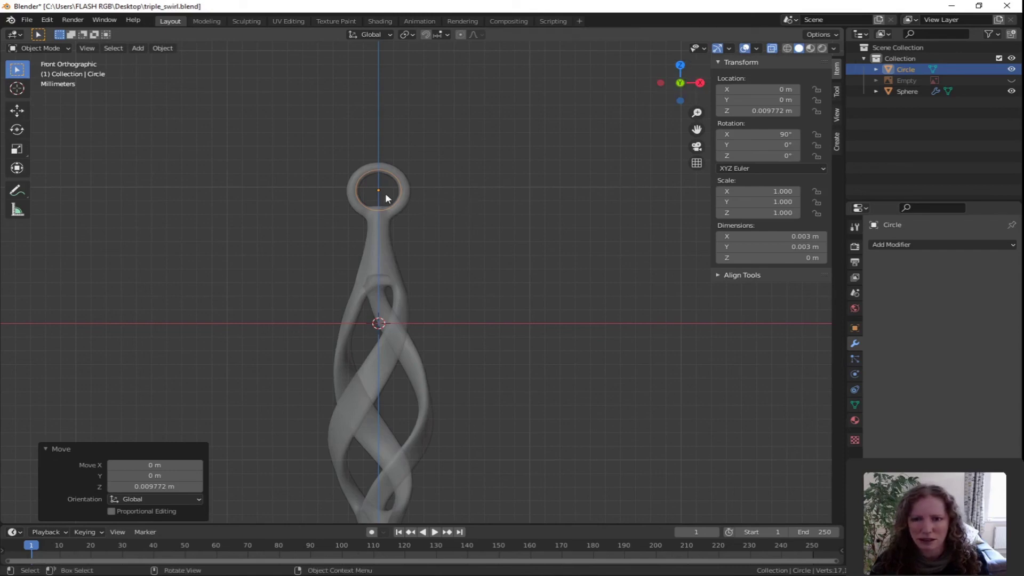
pyautogui.scroll(4, 385, 193)
pyautogui.keyDown('shift'); pyautogui.moveTo(388, 172); pyautogui.dragTo(405, 230, button='middle'); pyautogui.keyUp('shift')
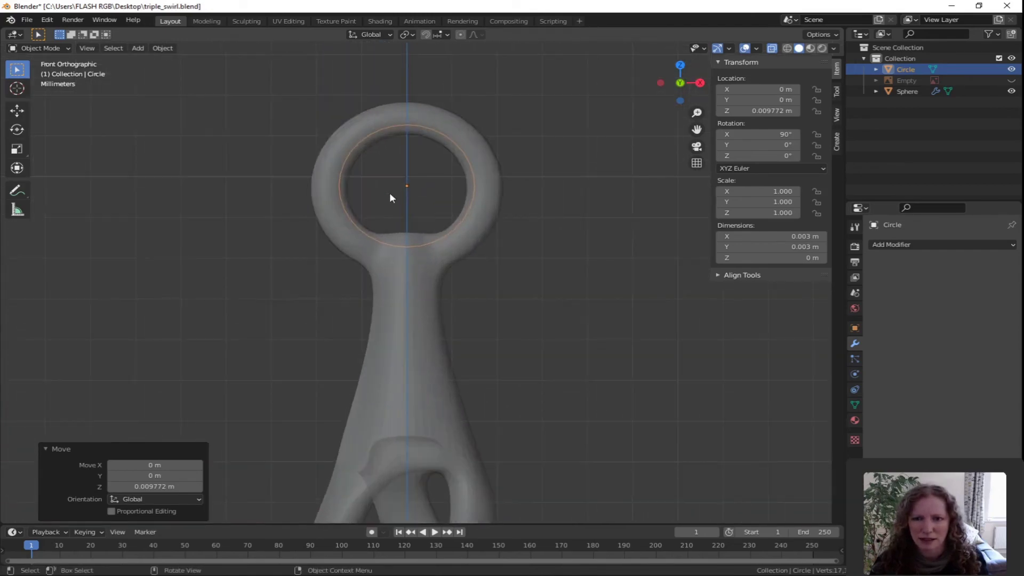
pyautogui.scroll(2, 392, 207)
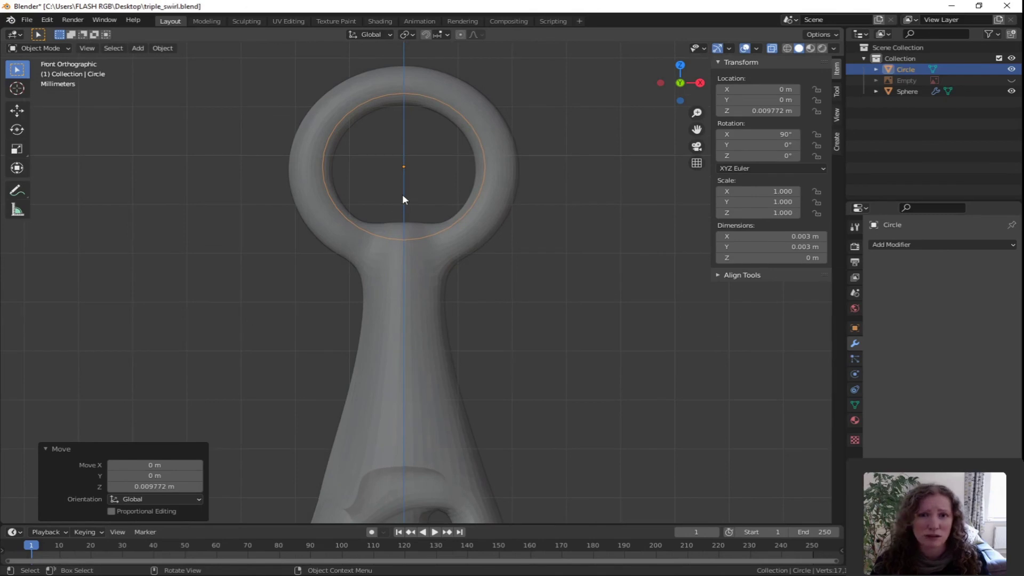
# - Scale the pendant up uniformly by a factor of about 1.079 to widen the hanging ring's hole
pyautogui.click(428, 329)
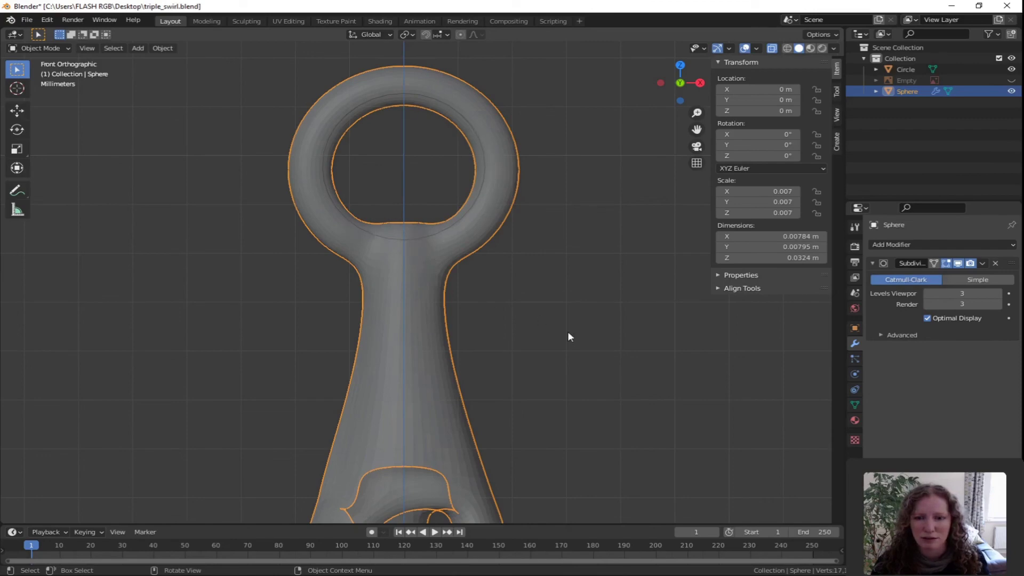
pyautogui.press('s')
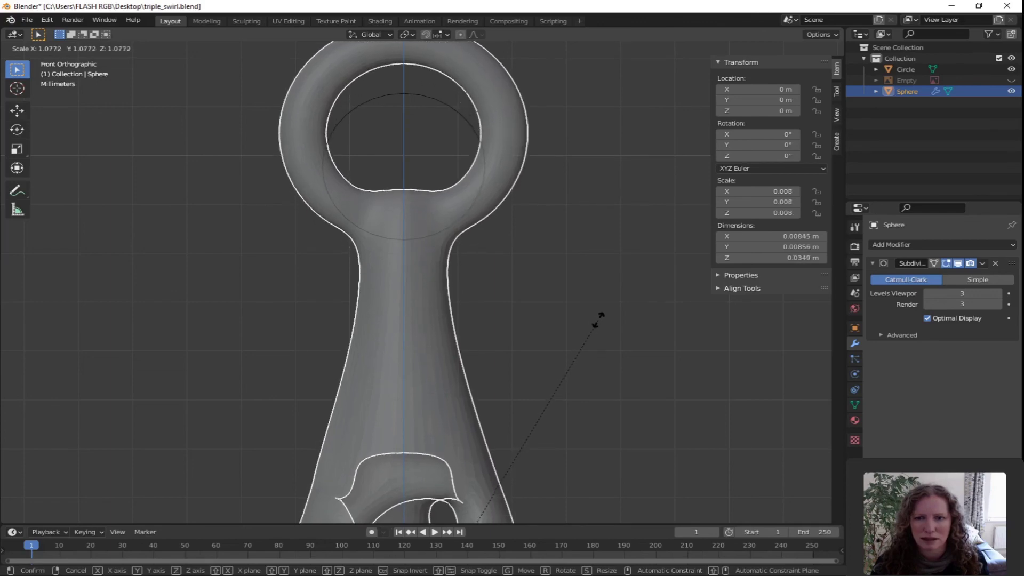
pyautogui.click(598, 318)
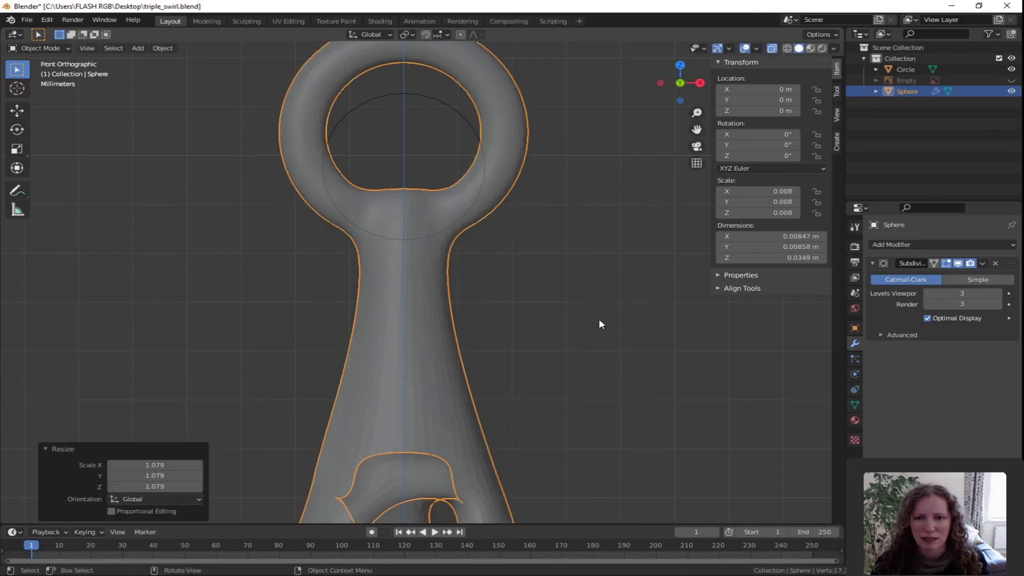
# - Move the reference circle up along Z by about 0.0009 m to realign it with the hanging ring's hole
pyautogui.click(459, 112)
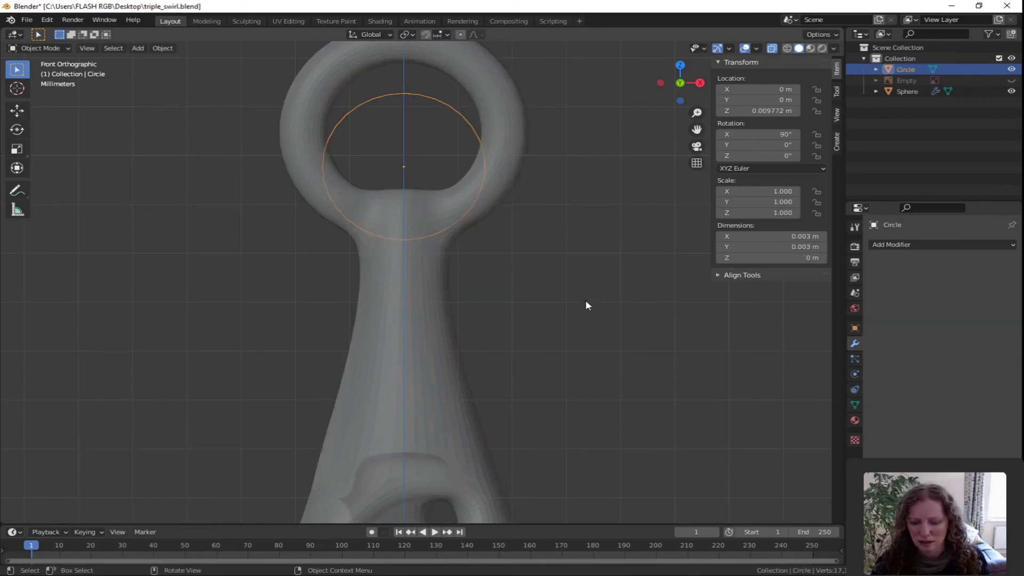
pyautogui.press('g')
pyautogui.press('z')
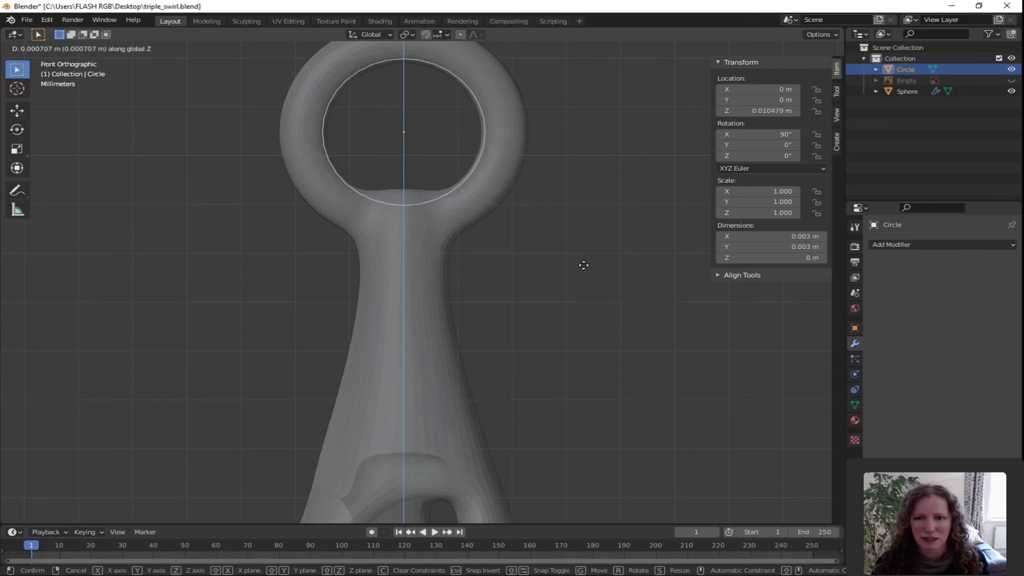
pyautogui.click(585, 264)
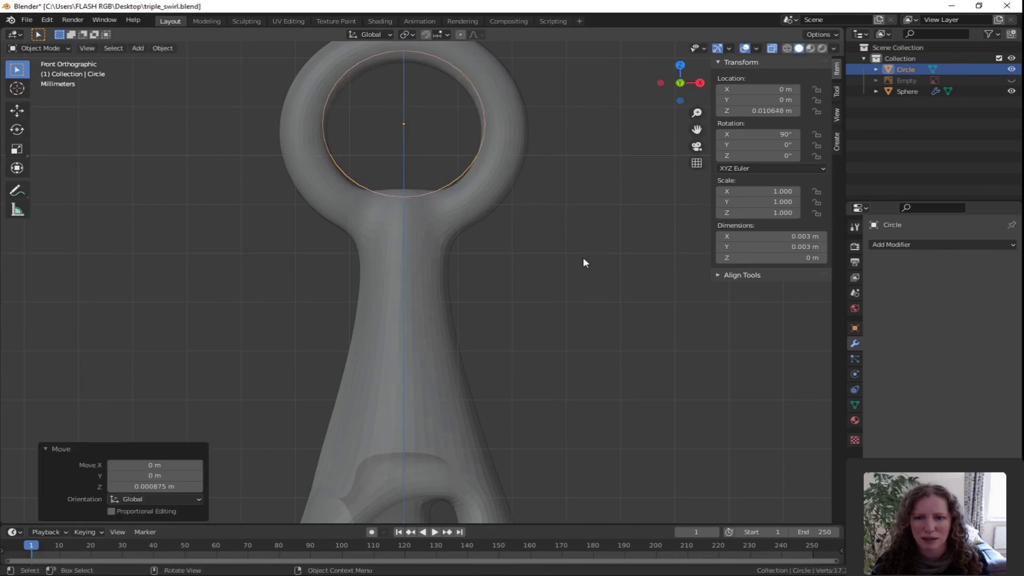
# - Scale the pendant uniformly by a factor of about 1.02 to match the ring's hole to the reference circle's width
pyautogui.click(414, 301)
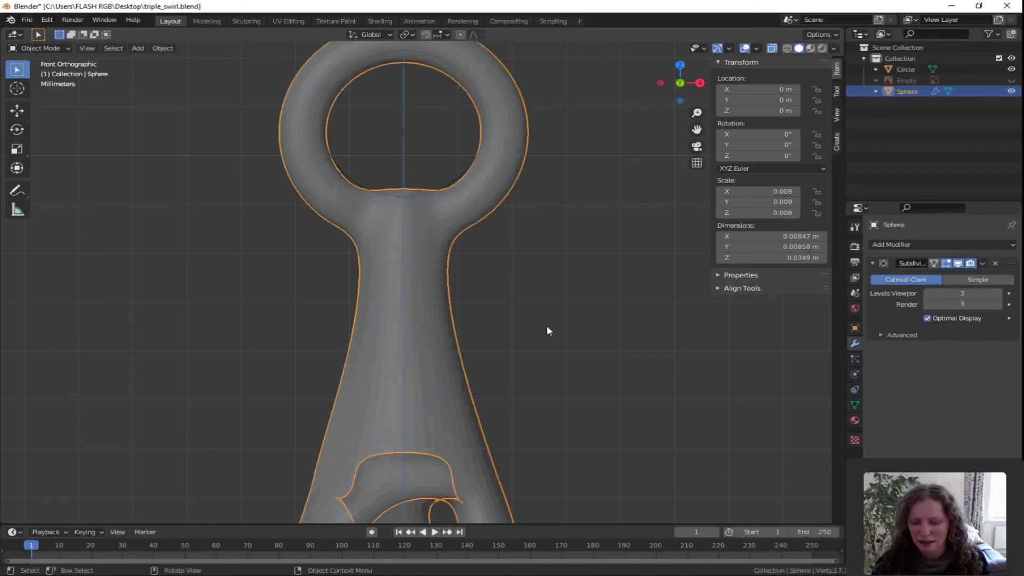
pyautogui.press('s')
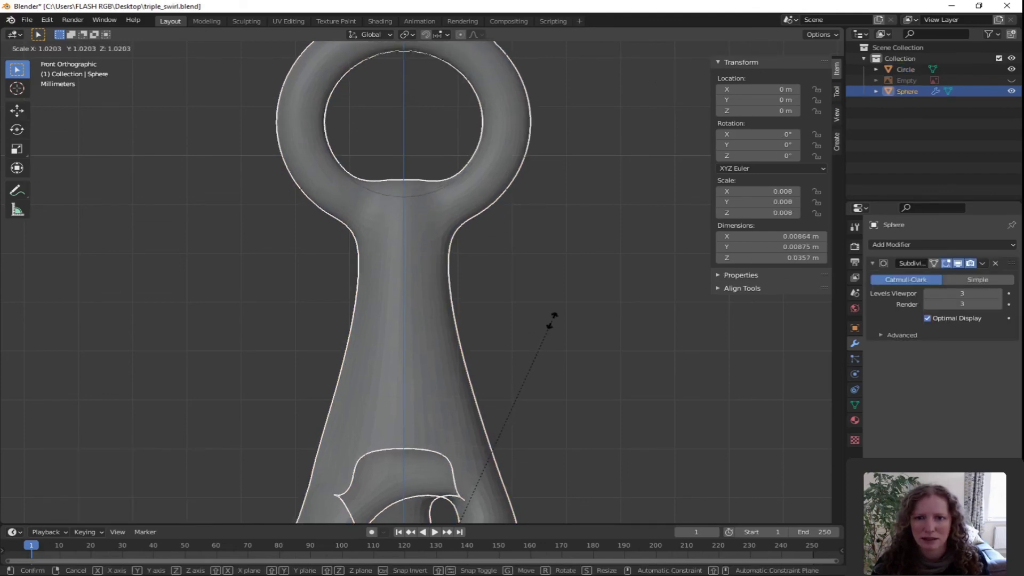
pyautogui.click(552, 321)
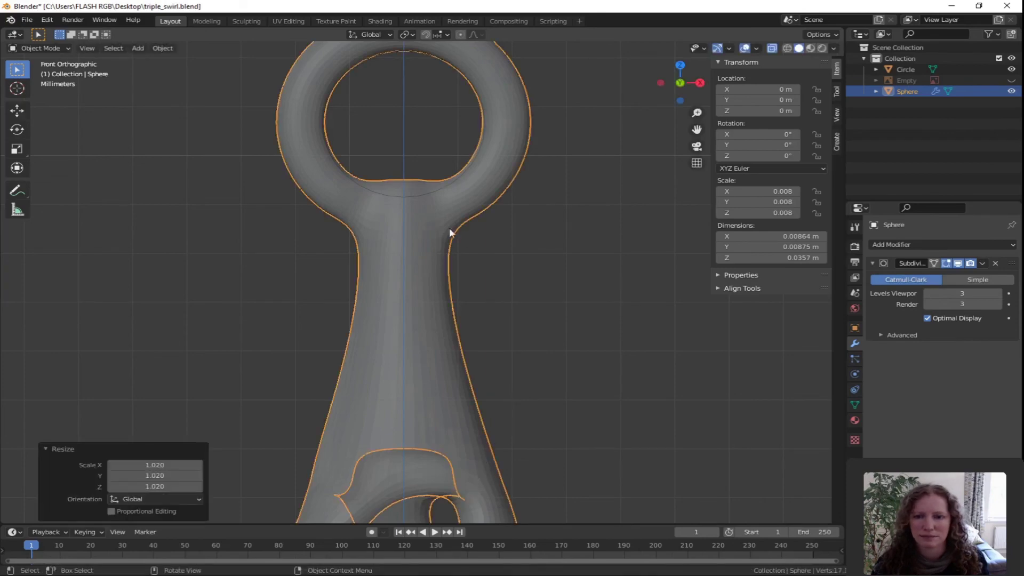
# - Delete the reference circle and turn off X-ray display, with the whole pendant in view
pyautogui.click(436, 198)
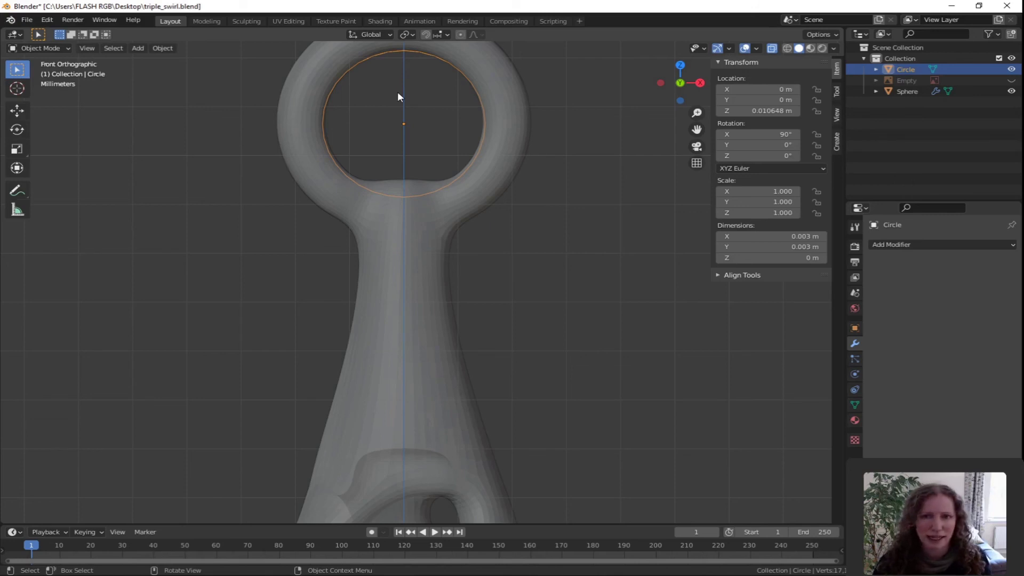
pyautogui.press('x')
pyautogui.click(349, 94)
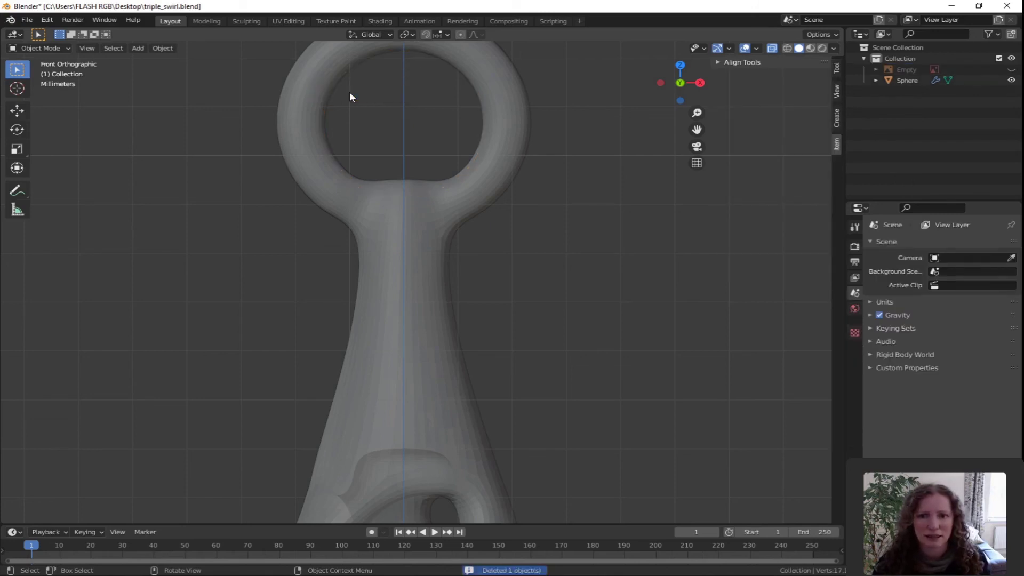
pyautogui.scroll(-10, 395, 192)
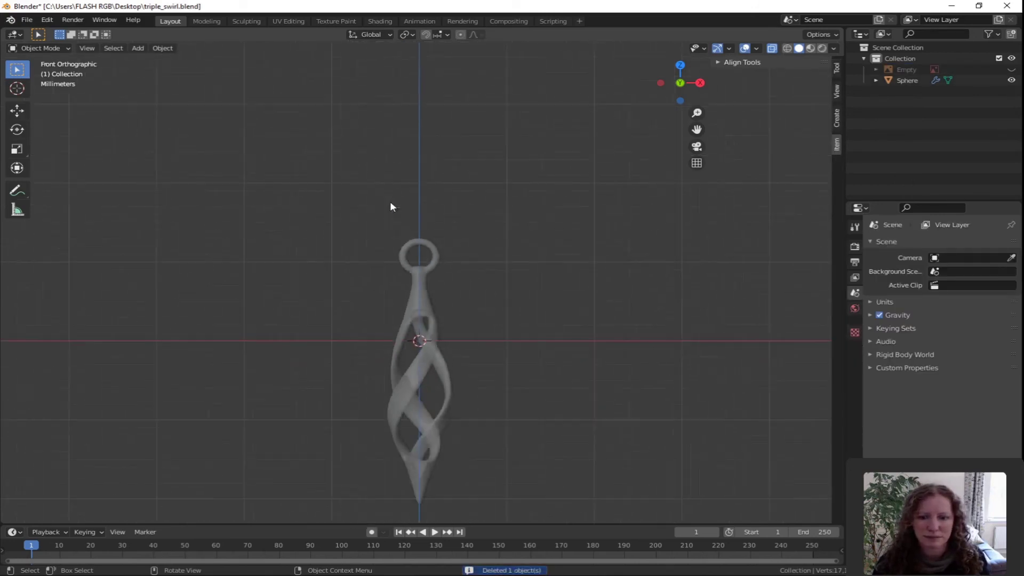
pyautogui.scroll(4, 390, 202)
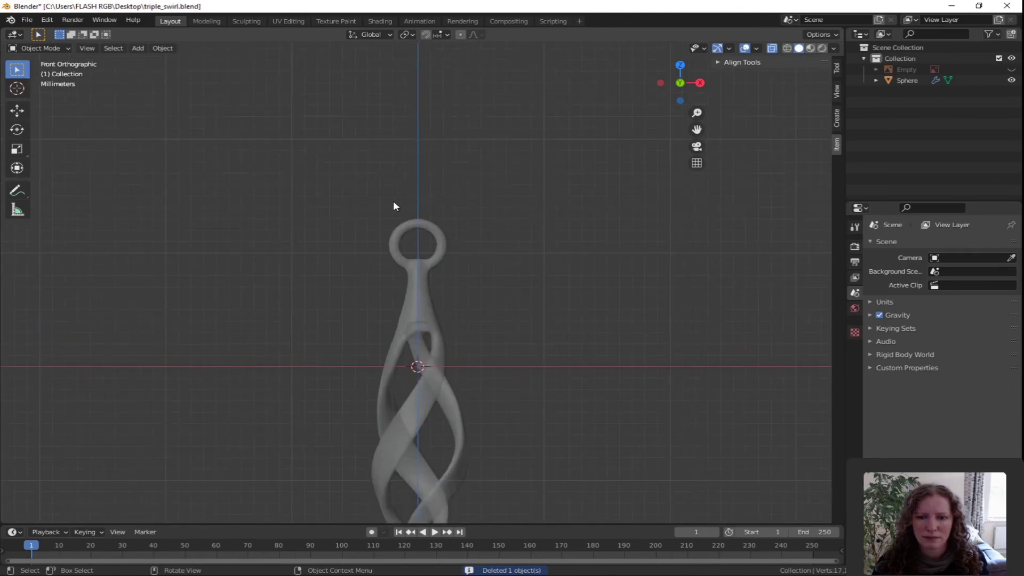
pyautogui.click(772, 48)
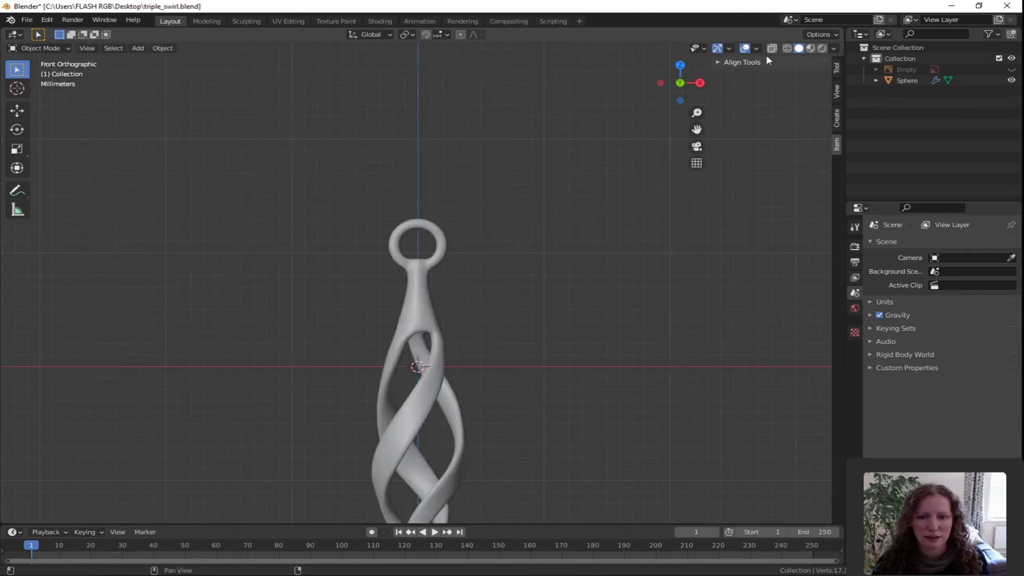
pyautogui.keyDown('shift'); pyautogui.moveTo(560, 348); pyautogui.dragTo(557, 221, button='middle'); pyautogui.keyUp('shift')
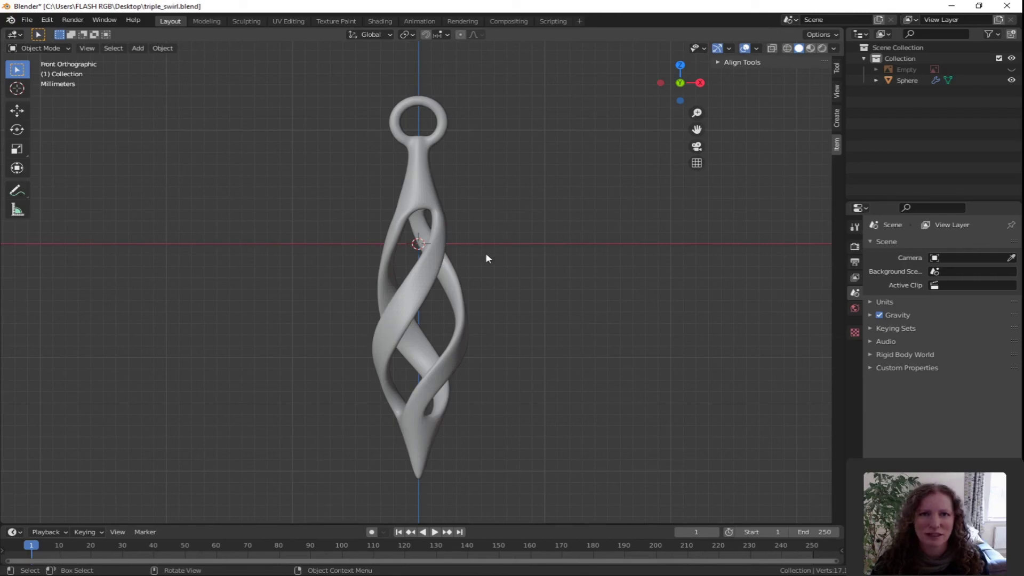
# - Save the Blender file and export the pendant to the Desktop as triple_swirl.stl with modifiers applied
pyautogui.click(27, 22)
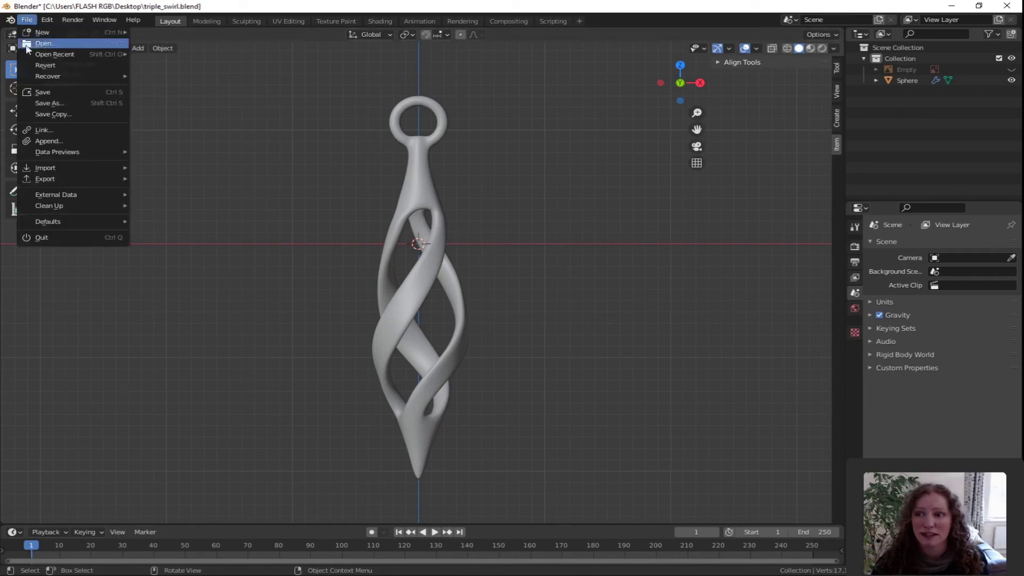
pyautogui.click(43, 91)
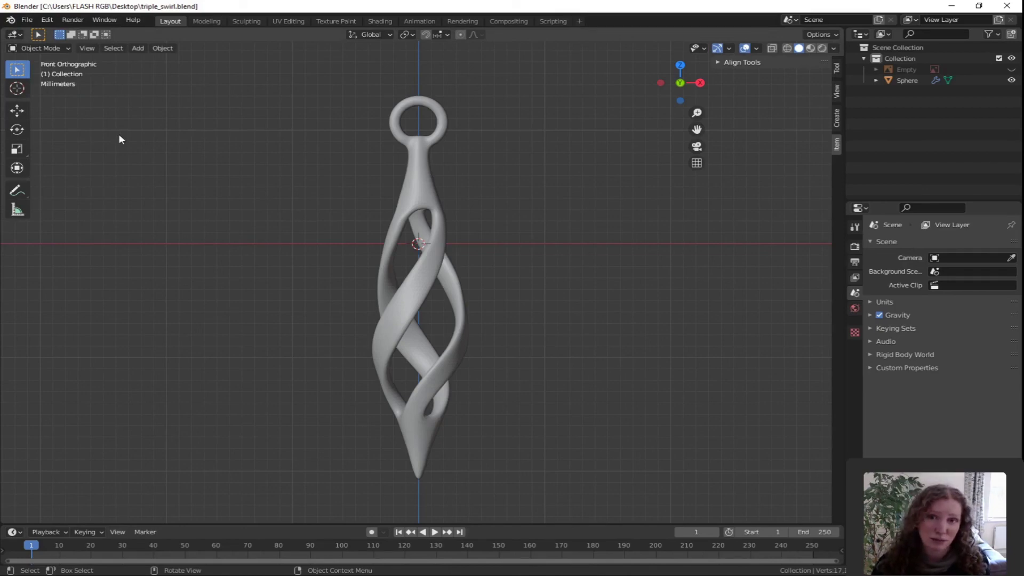
pyautogui.click(27, 20)
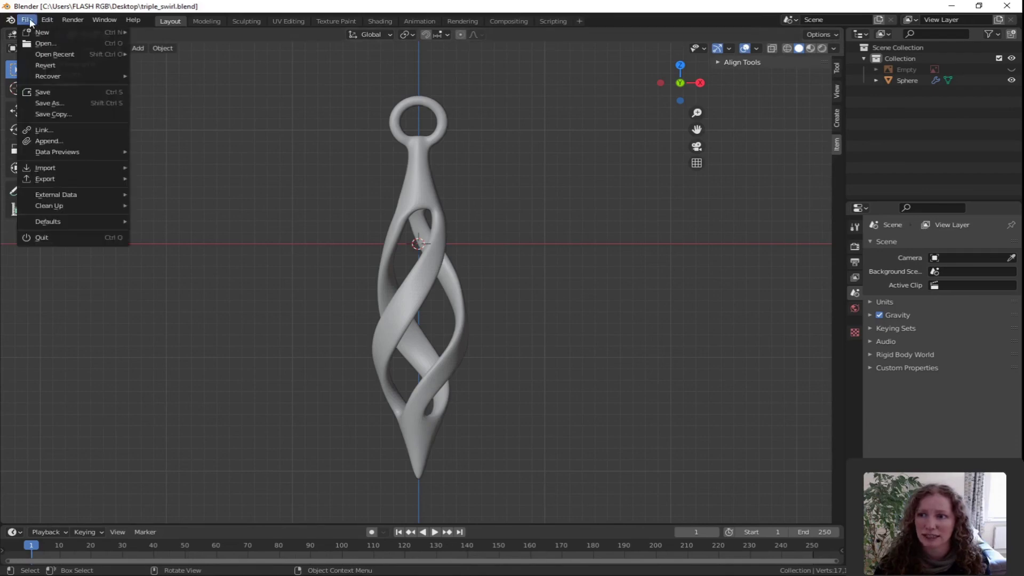
pyautogui.moveTo(48, 178)
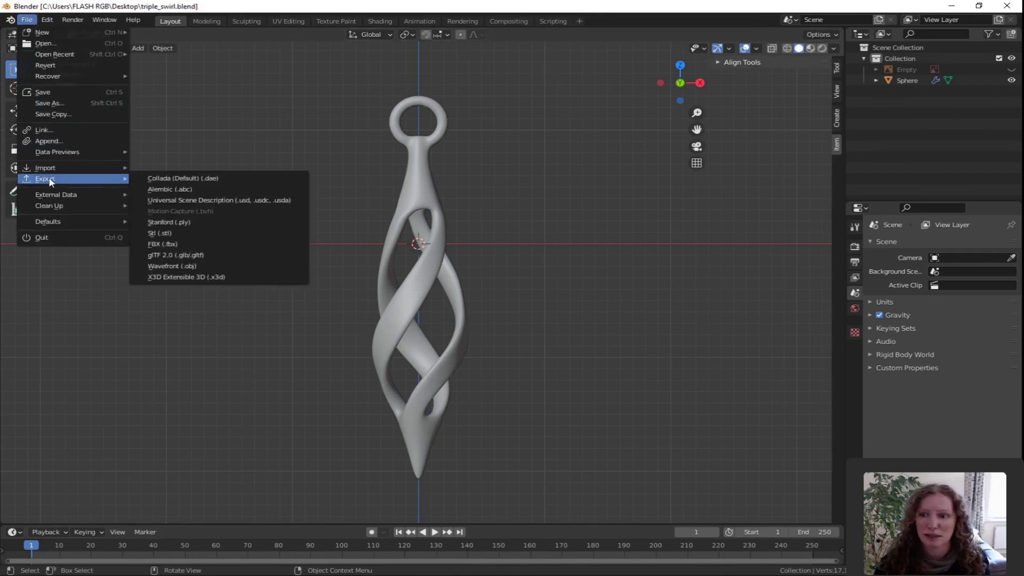
pyautogui.click(158, 233)
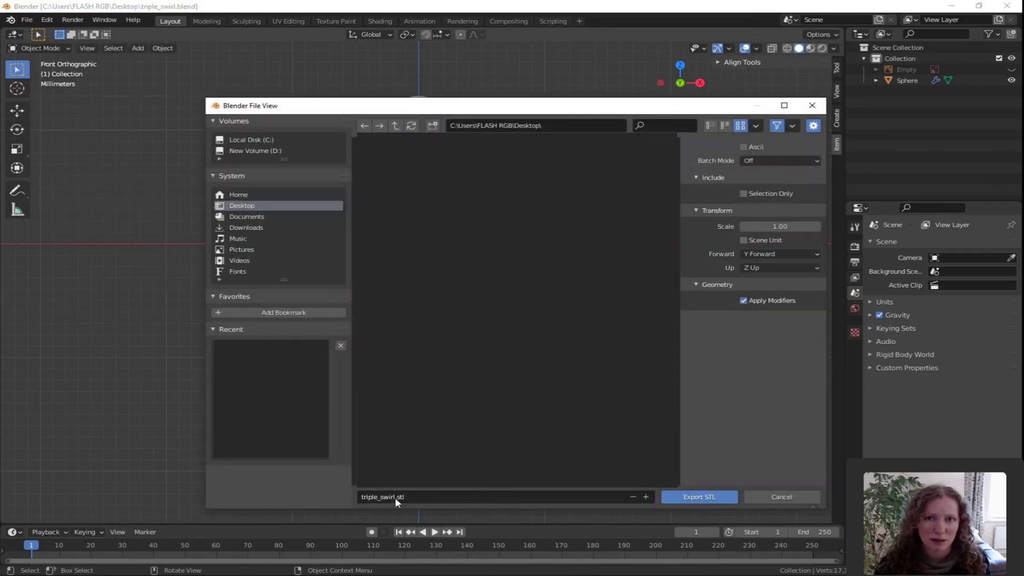
pyautogui.click(700, 496)
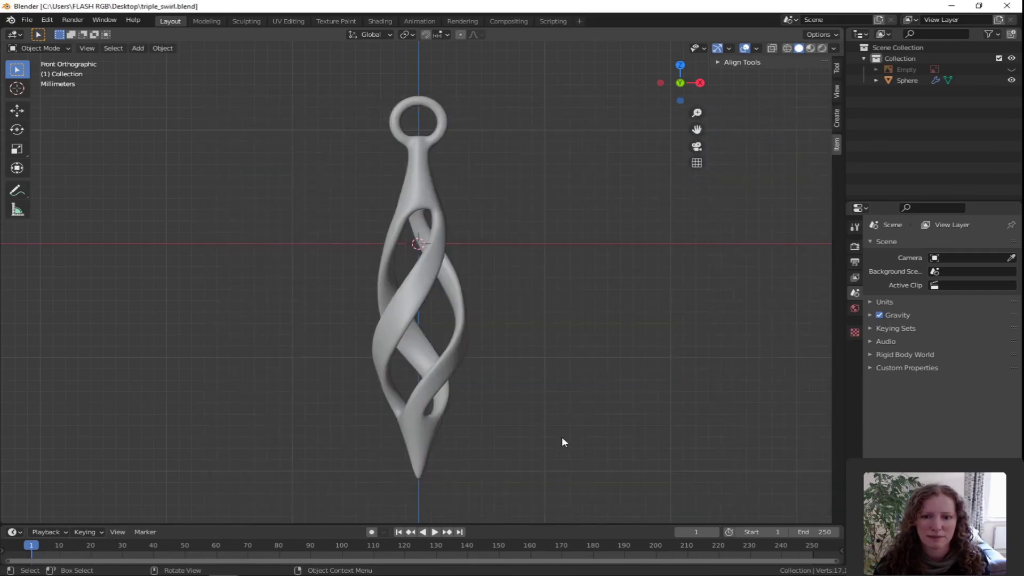